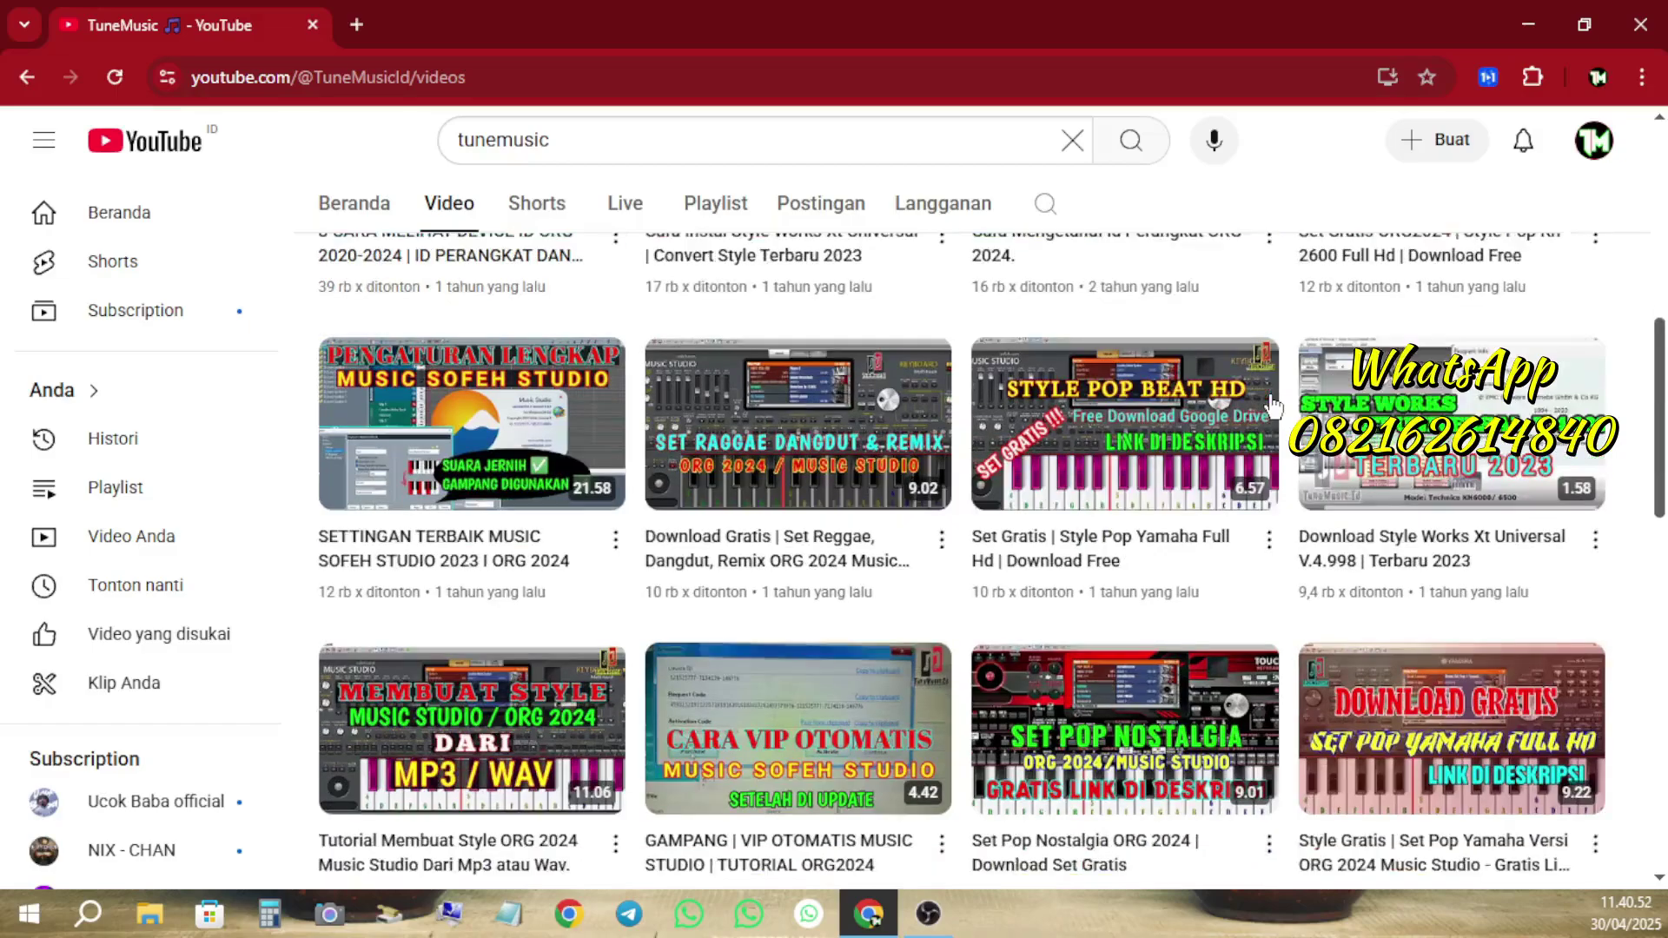
Refresh the desktop from its right-click menu.
scroll(1272, 404, down, 7)
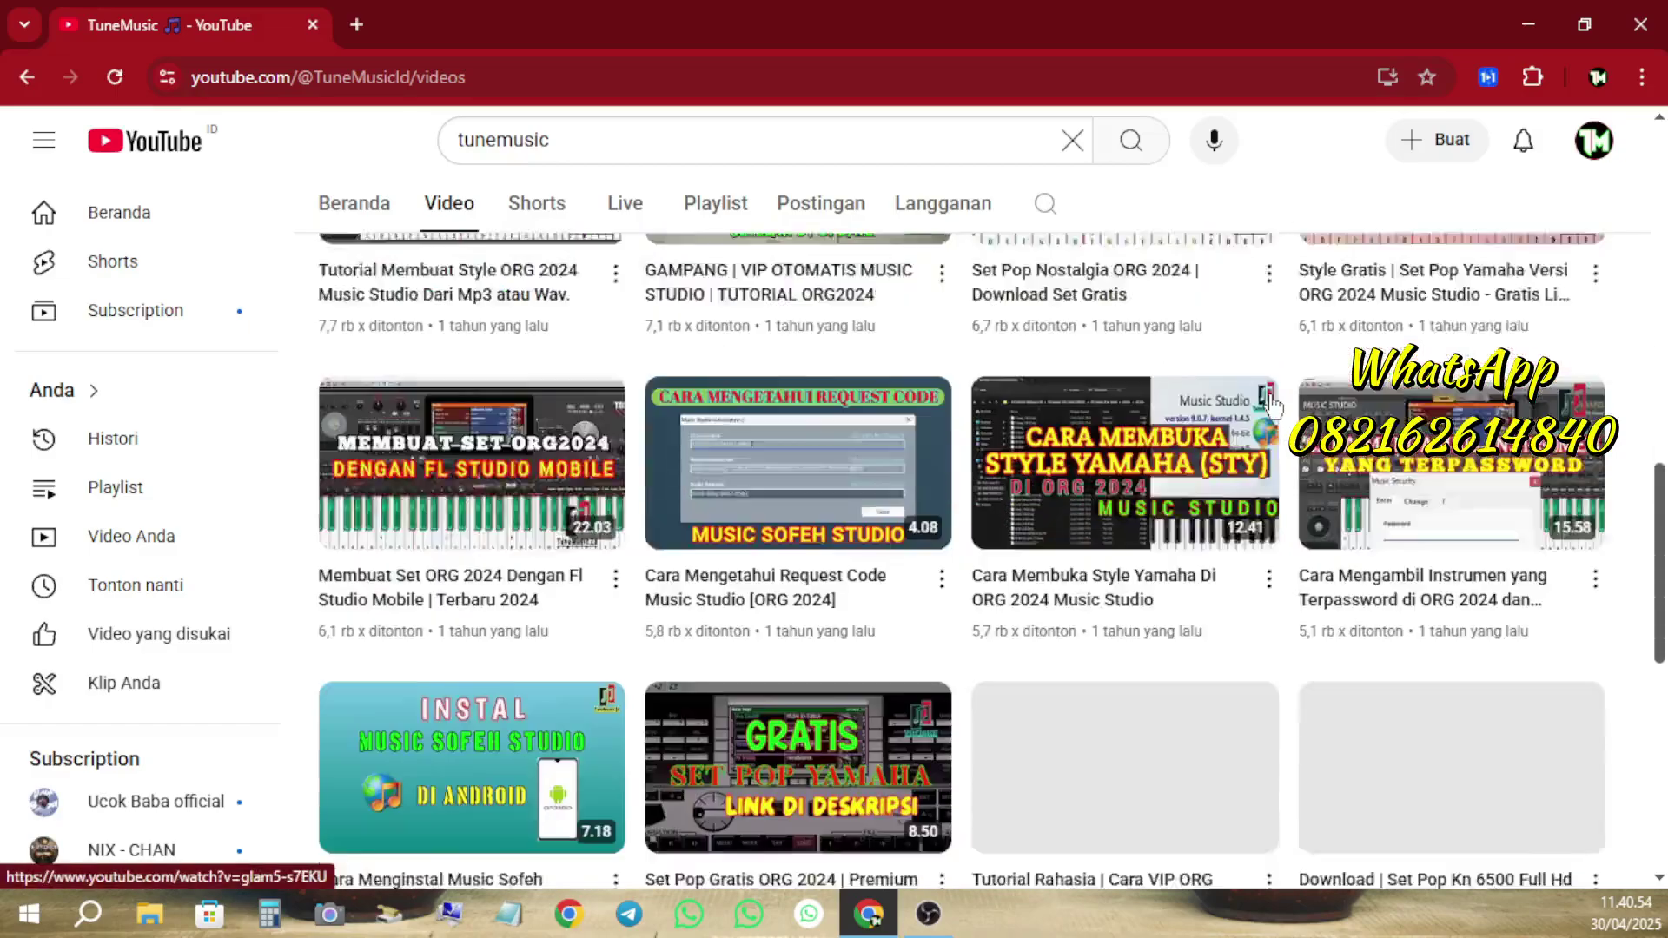
scroll(1272, 404, down, 5)
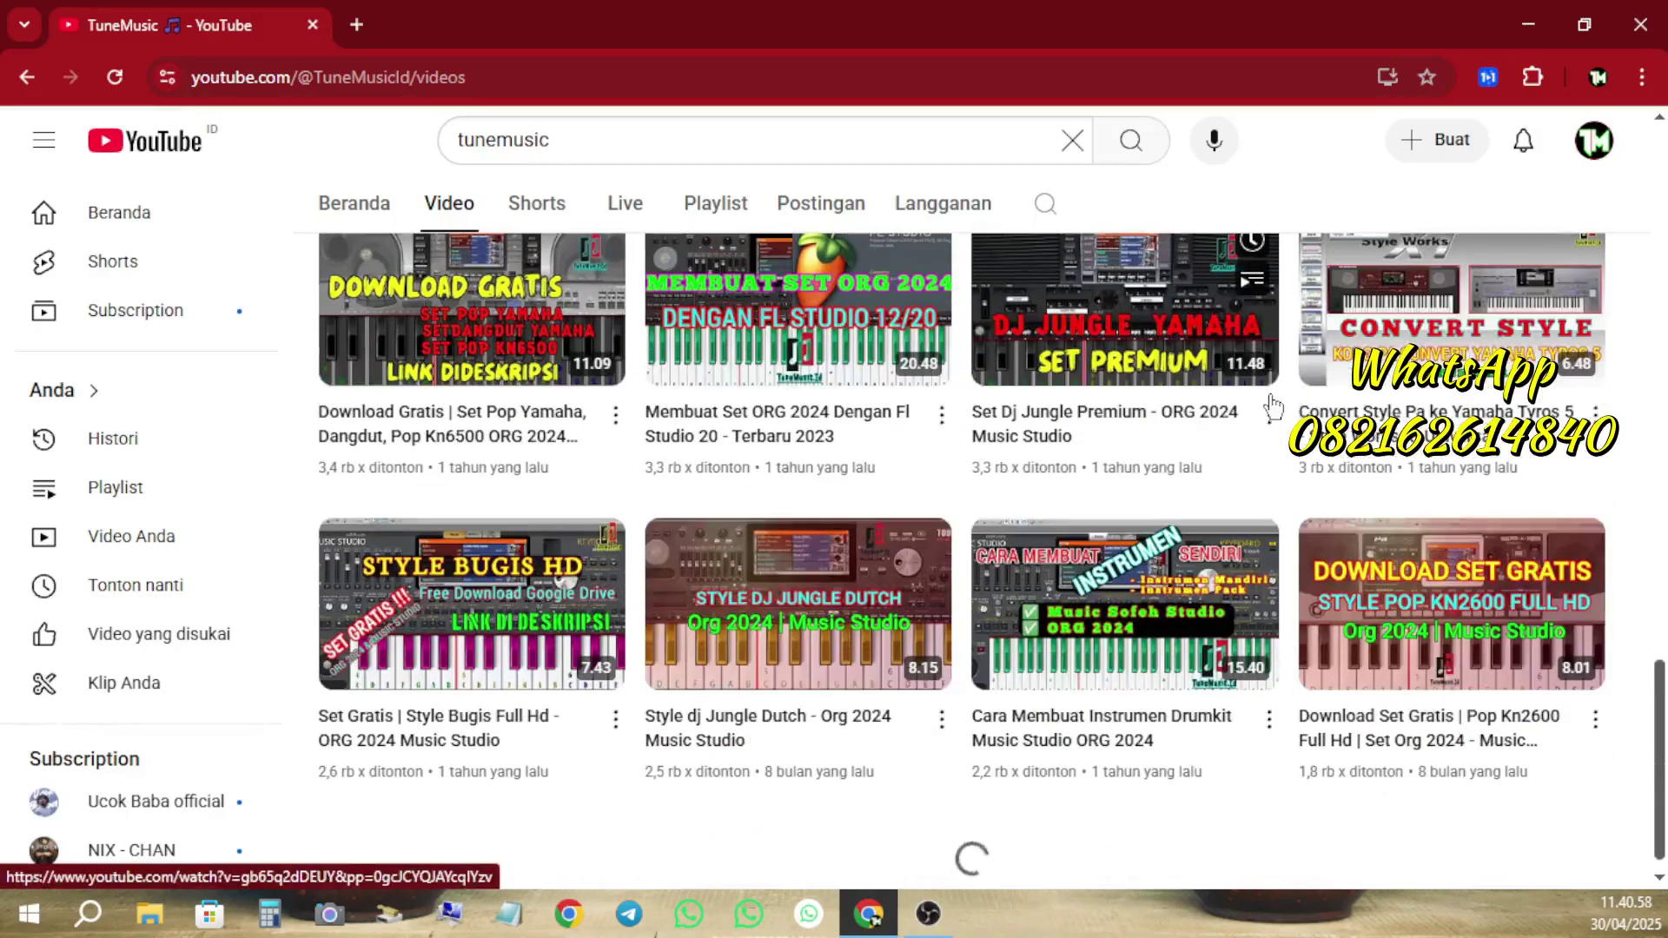
scroll(1271, 404, up, 3)
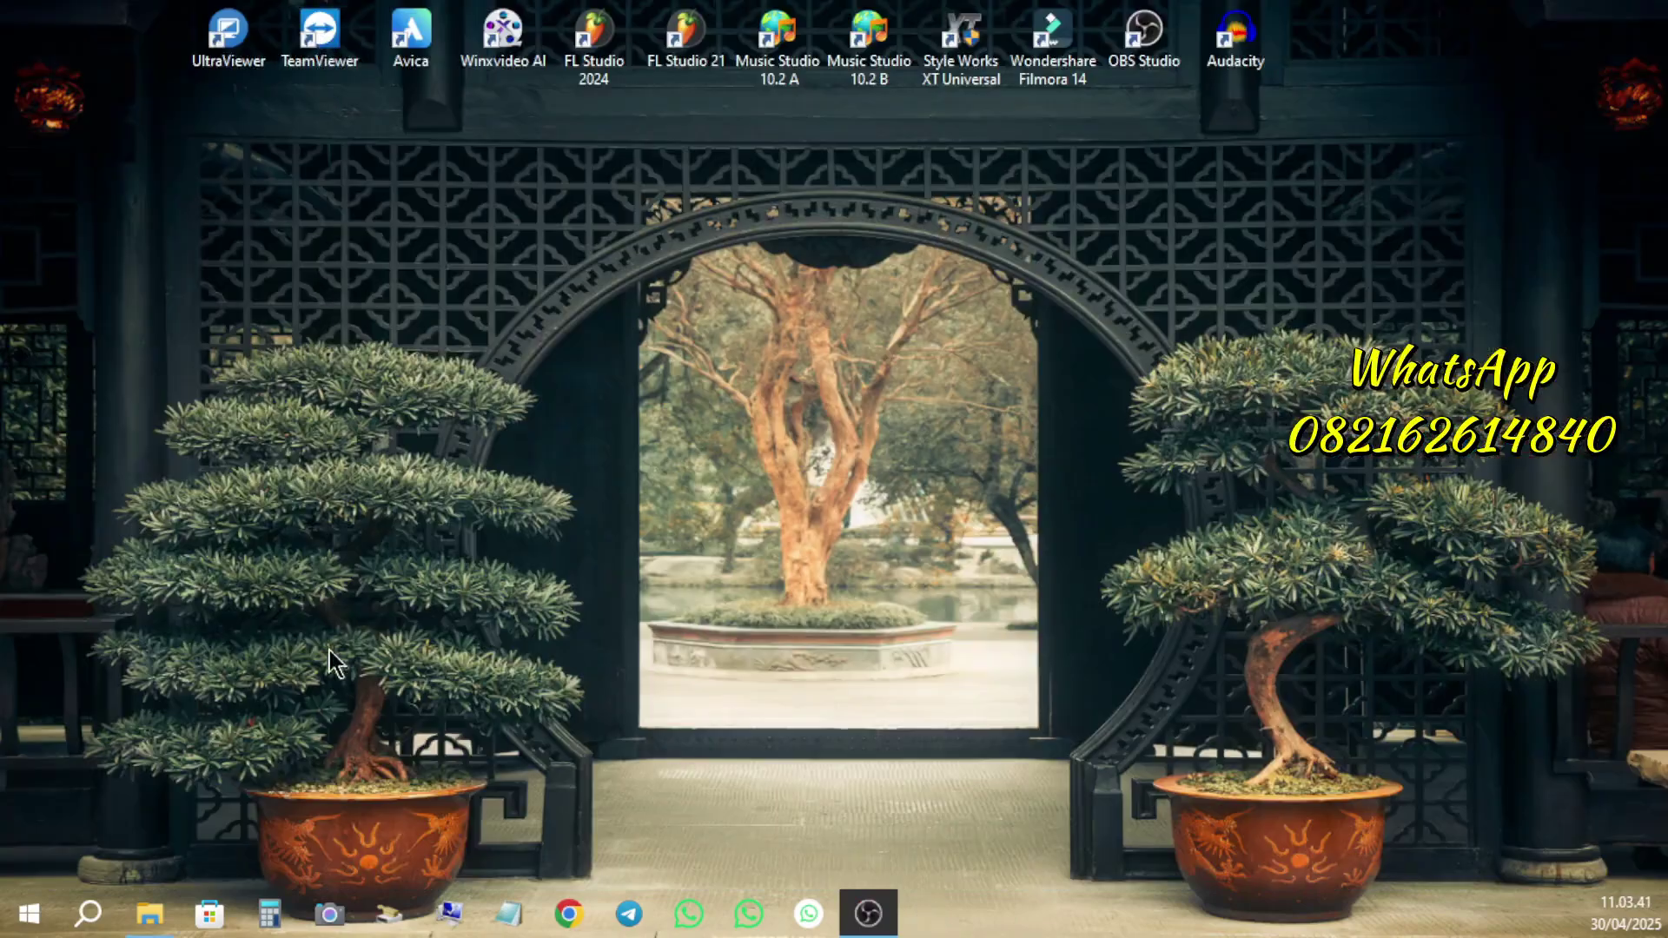
right_click(606, 417)
click(668, 523)
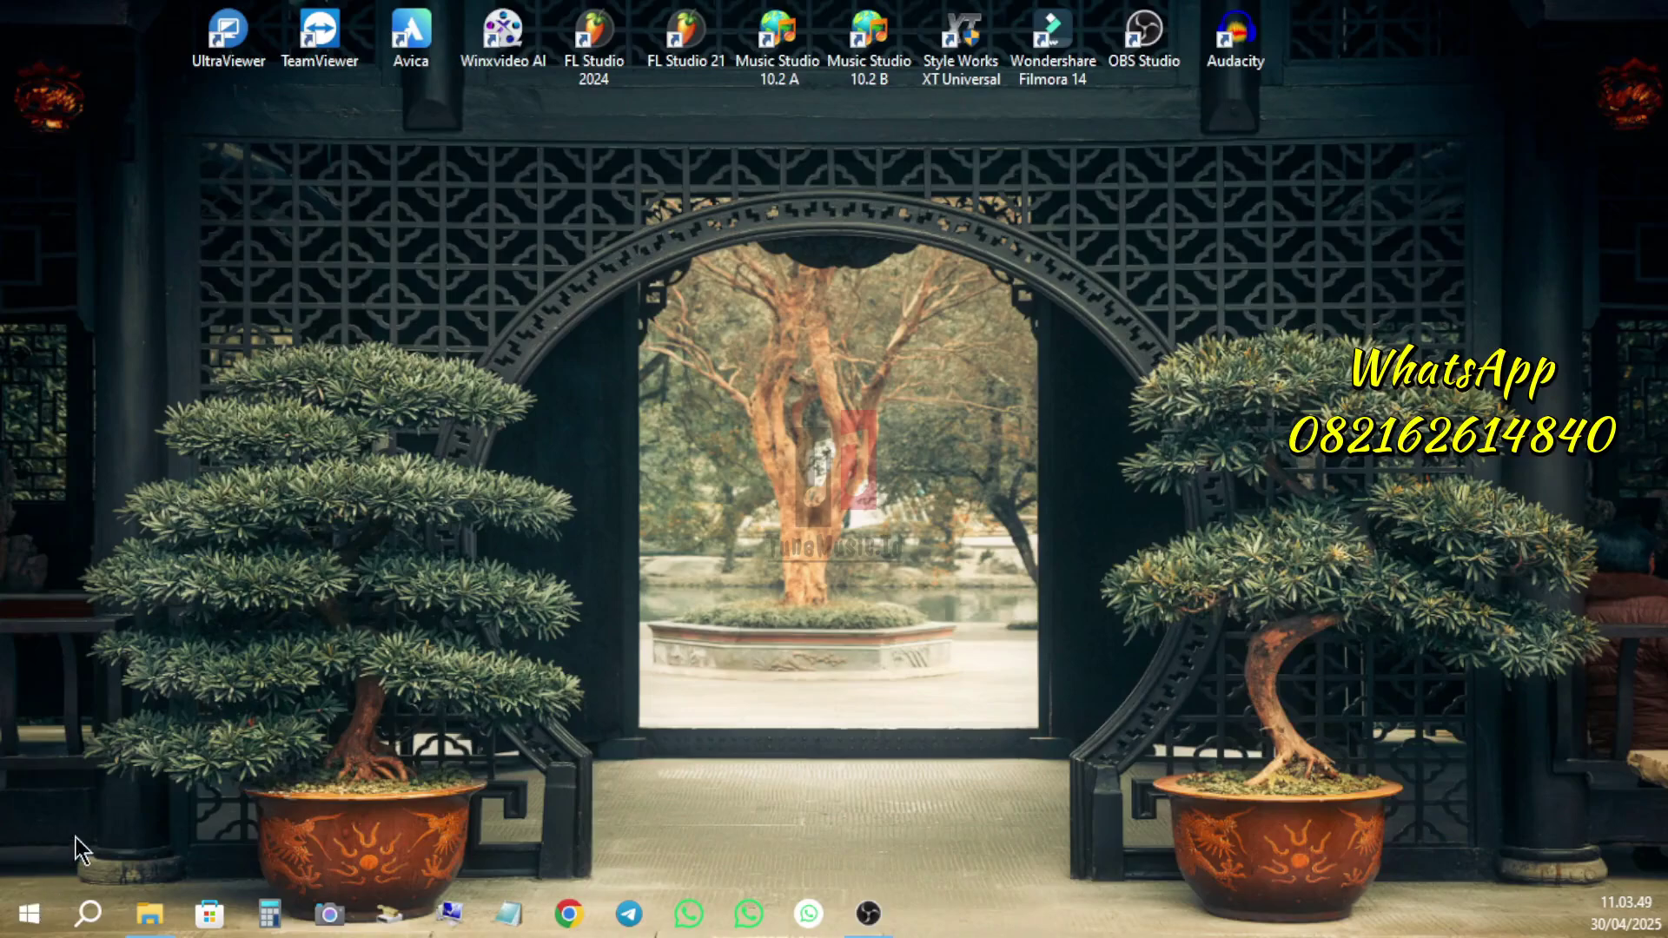
Search 'keama' in the Start menu and open Keamanan Windows (Windows Security).
click(34, 919)
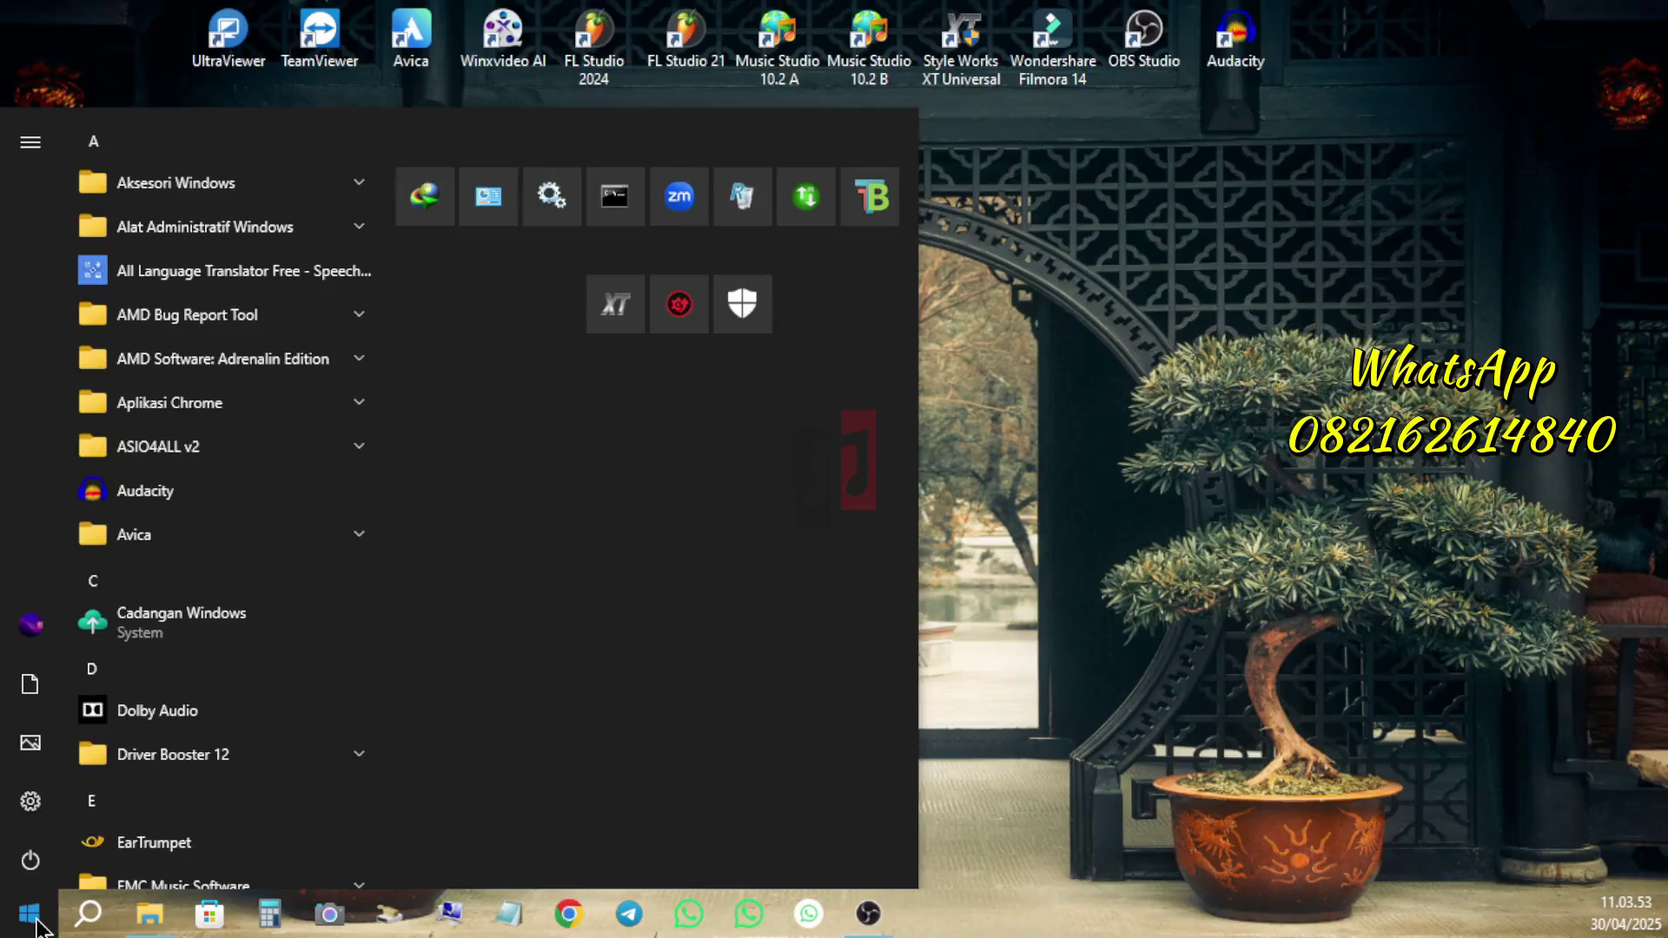
text(keama)
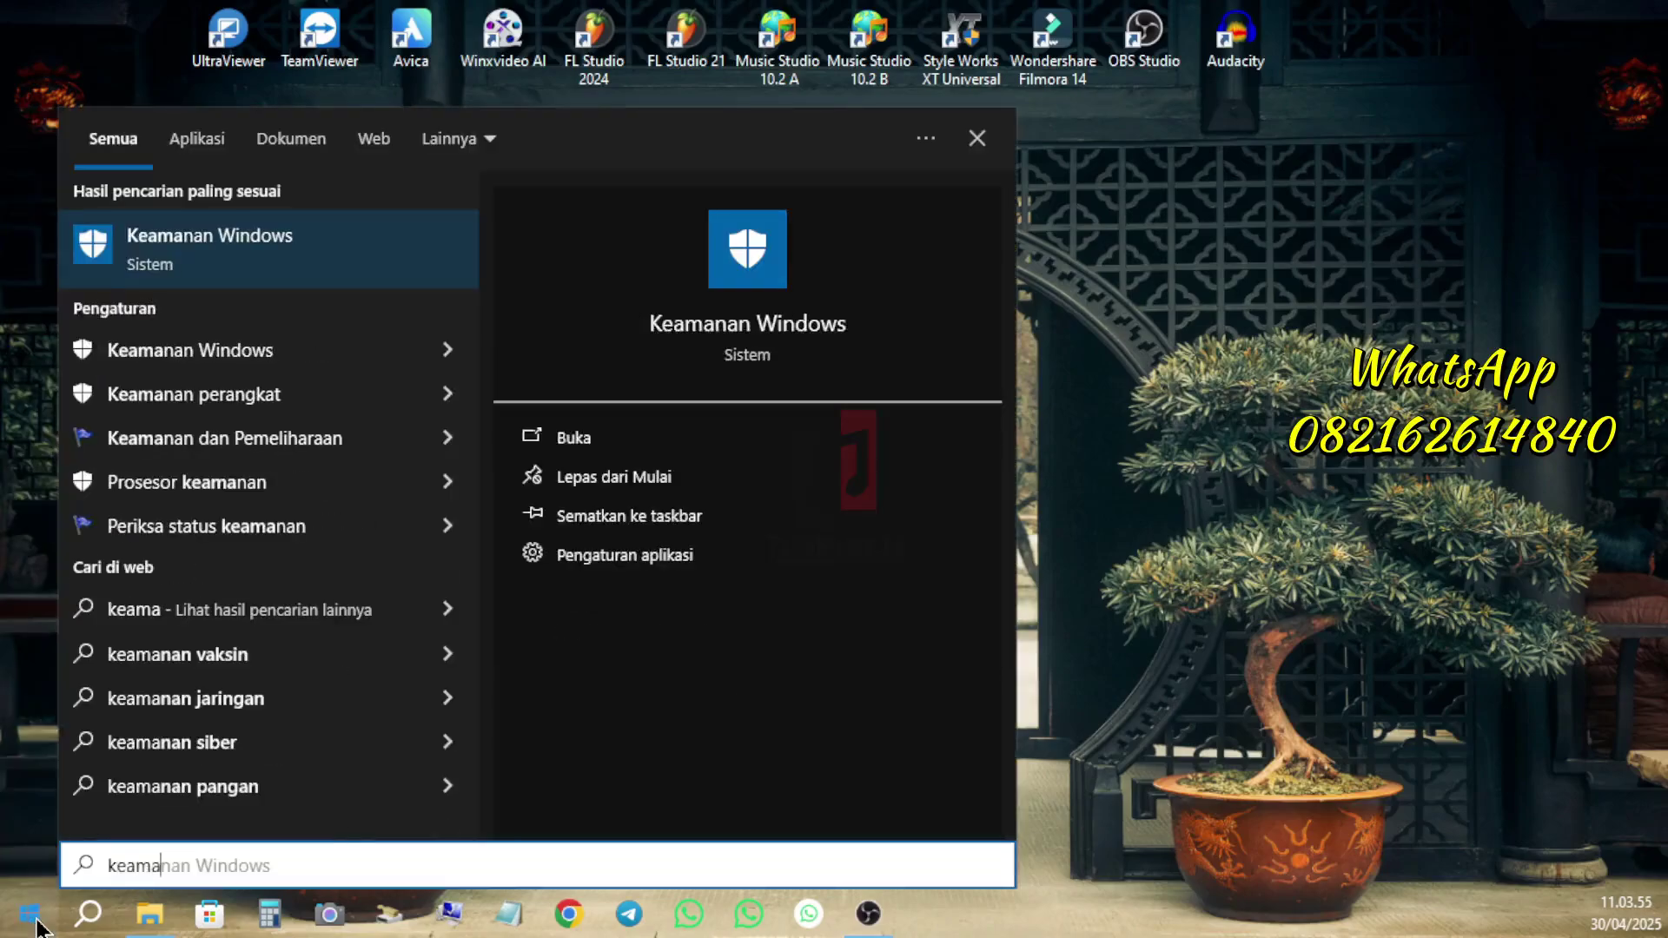
click(357, 247)
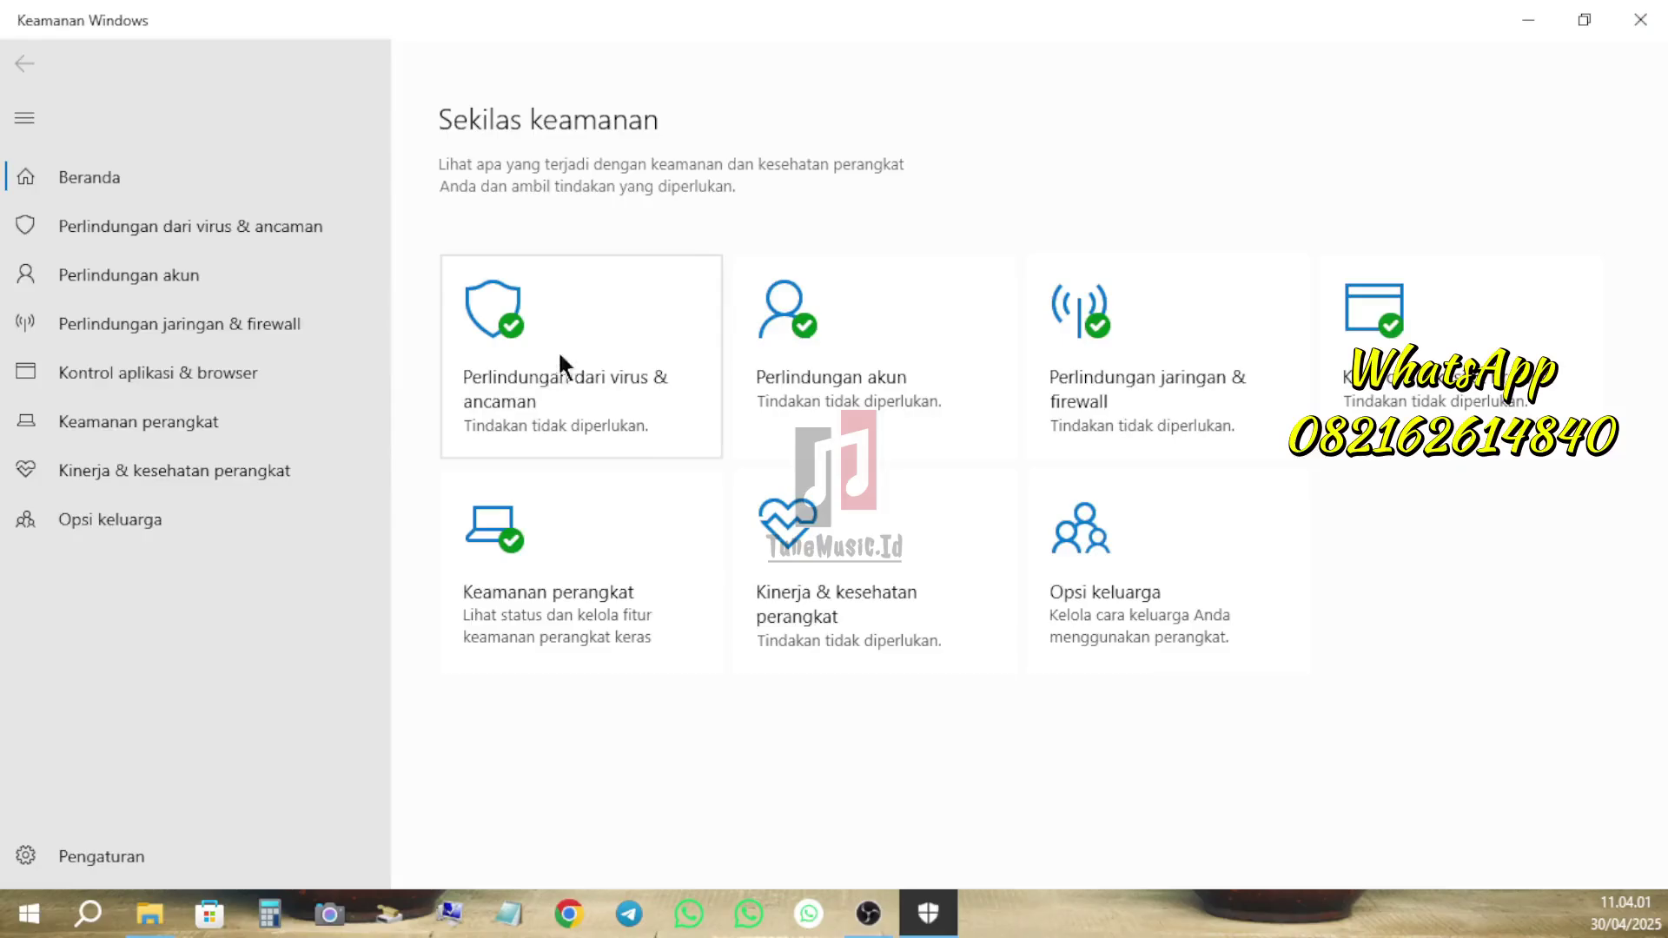
Turn off real-time protection in Virus & threat protection settings, then minimize Windows Security.
click(575, 369)
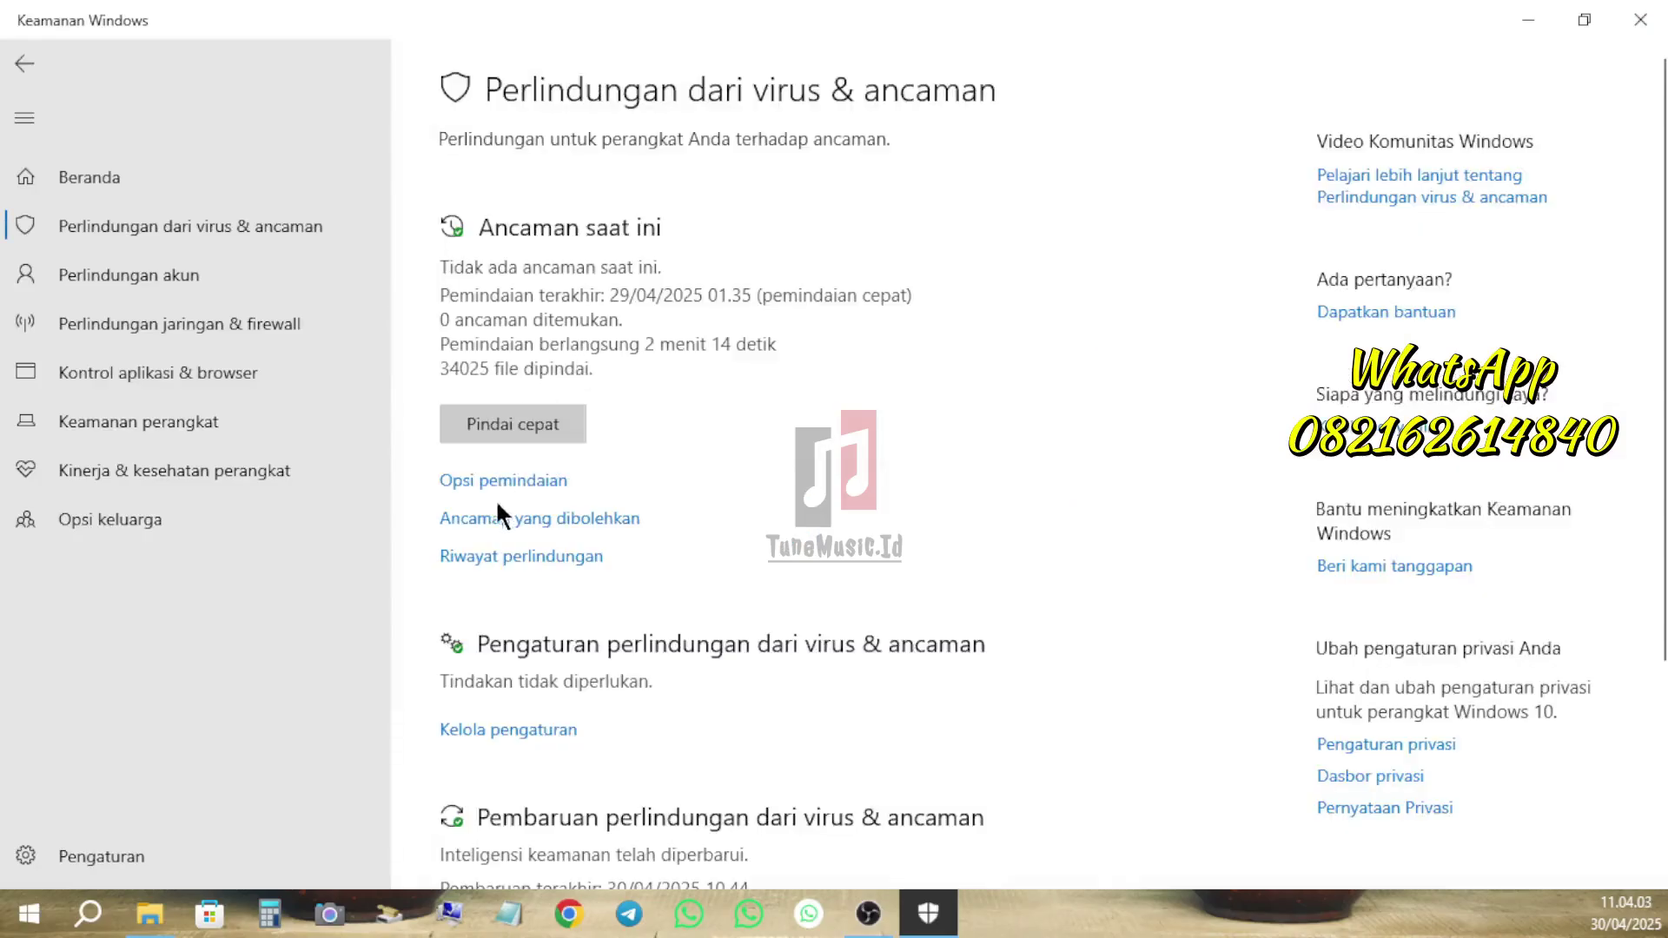
click(489, 731)
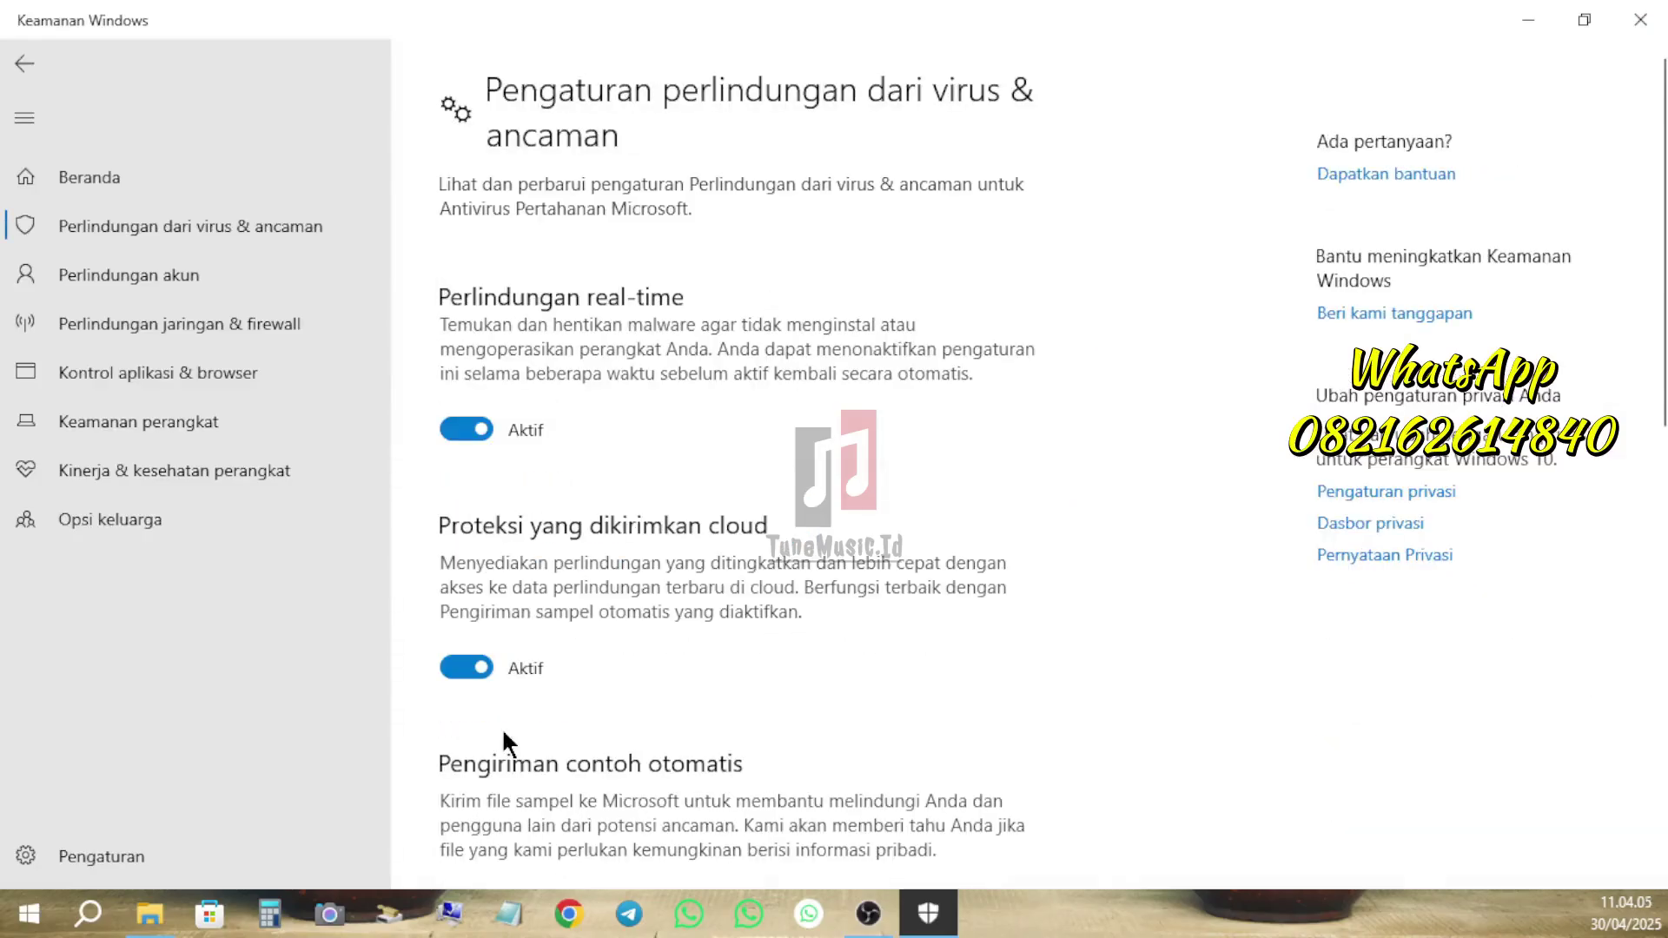
click(461, 431)
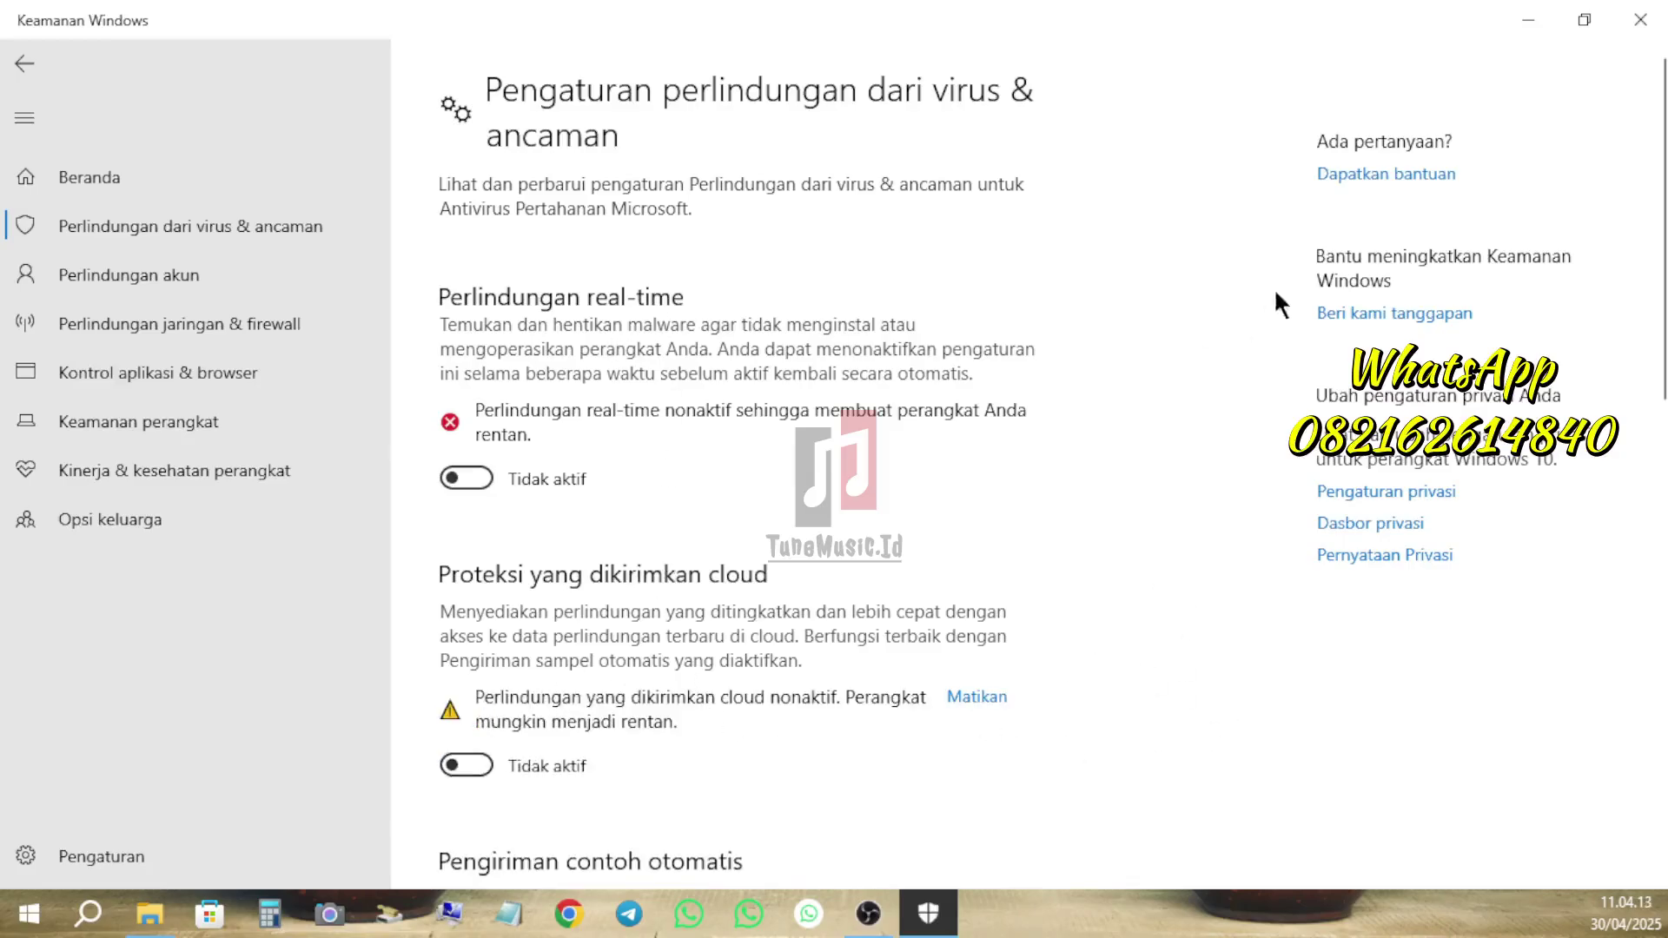
click(1529, 26)
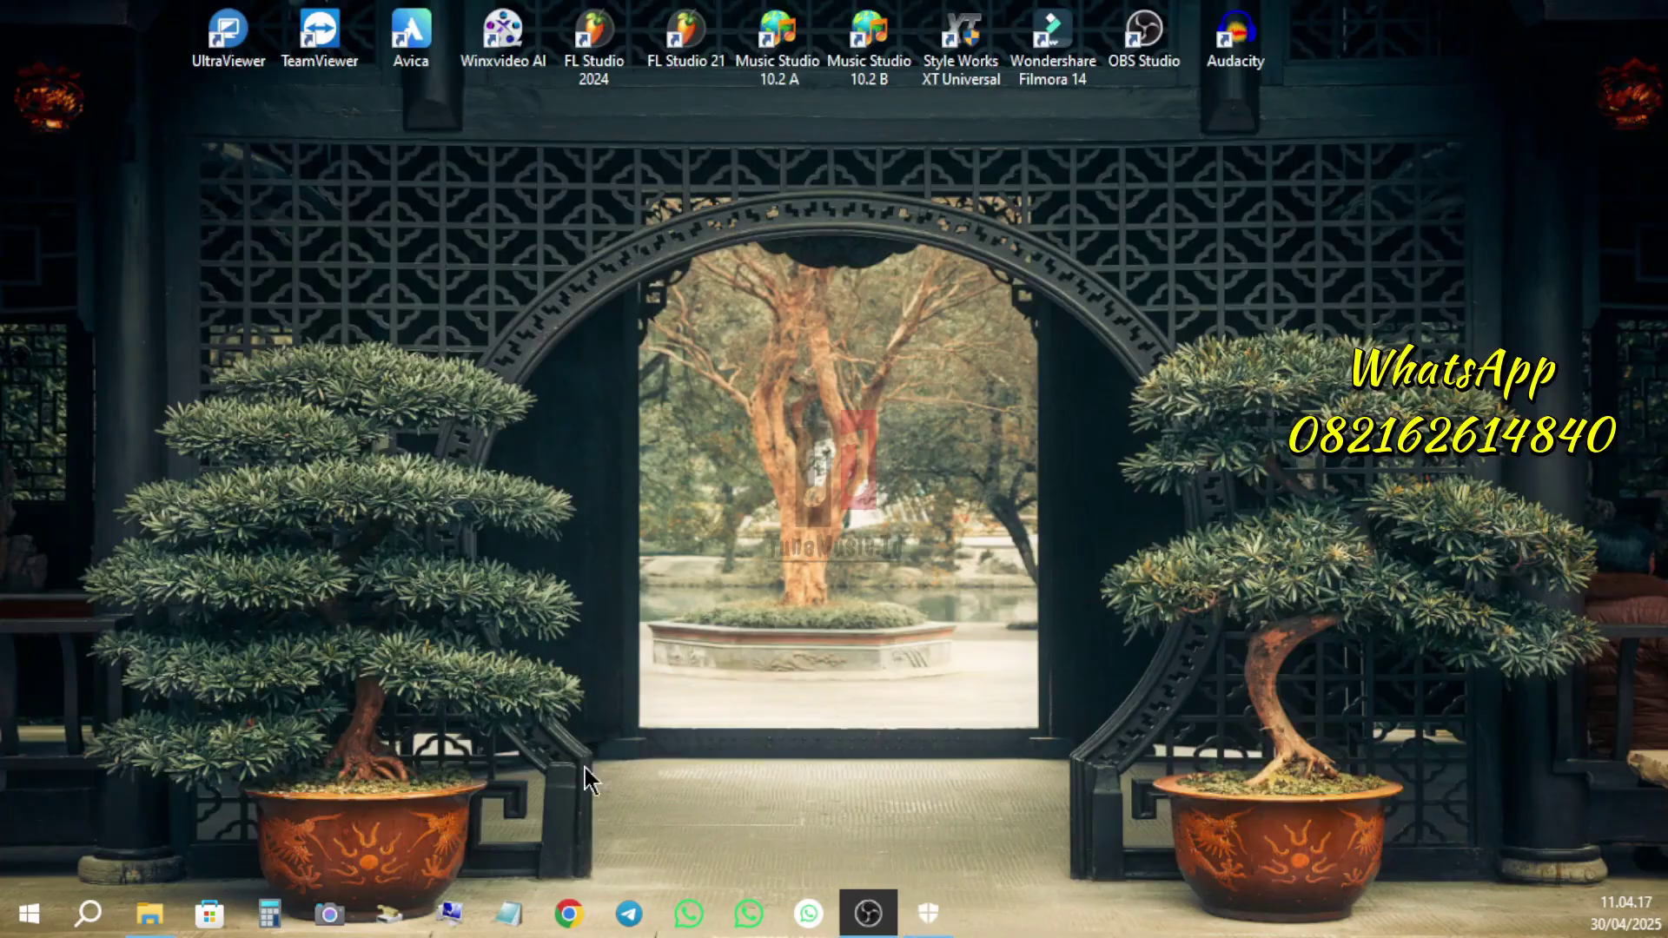
Extract Wondershare Filmora 14.3.rar into a new 'Wondershare Filmora 14.3' folder and select it.
click(153, 917)
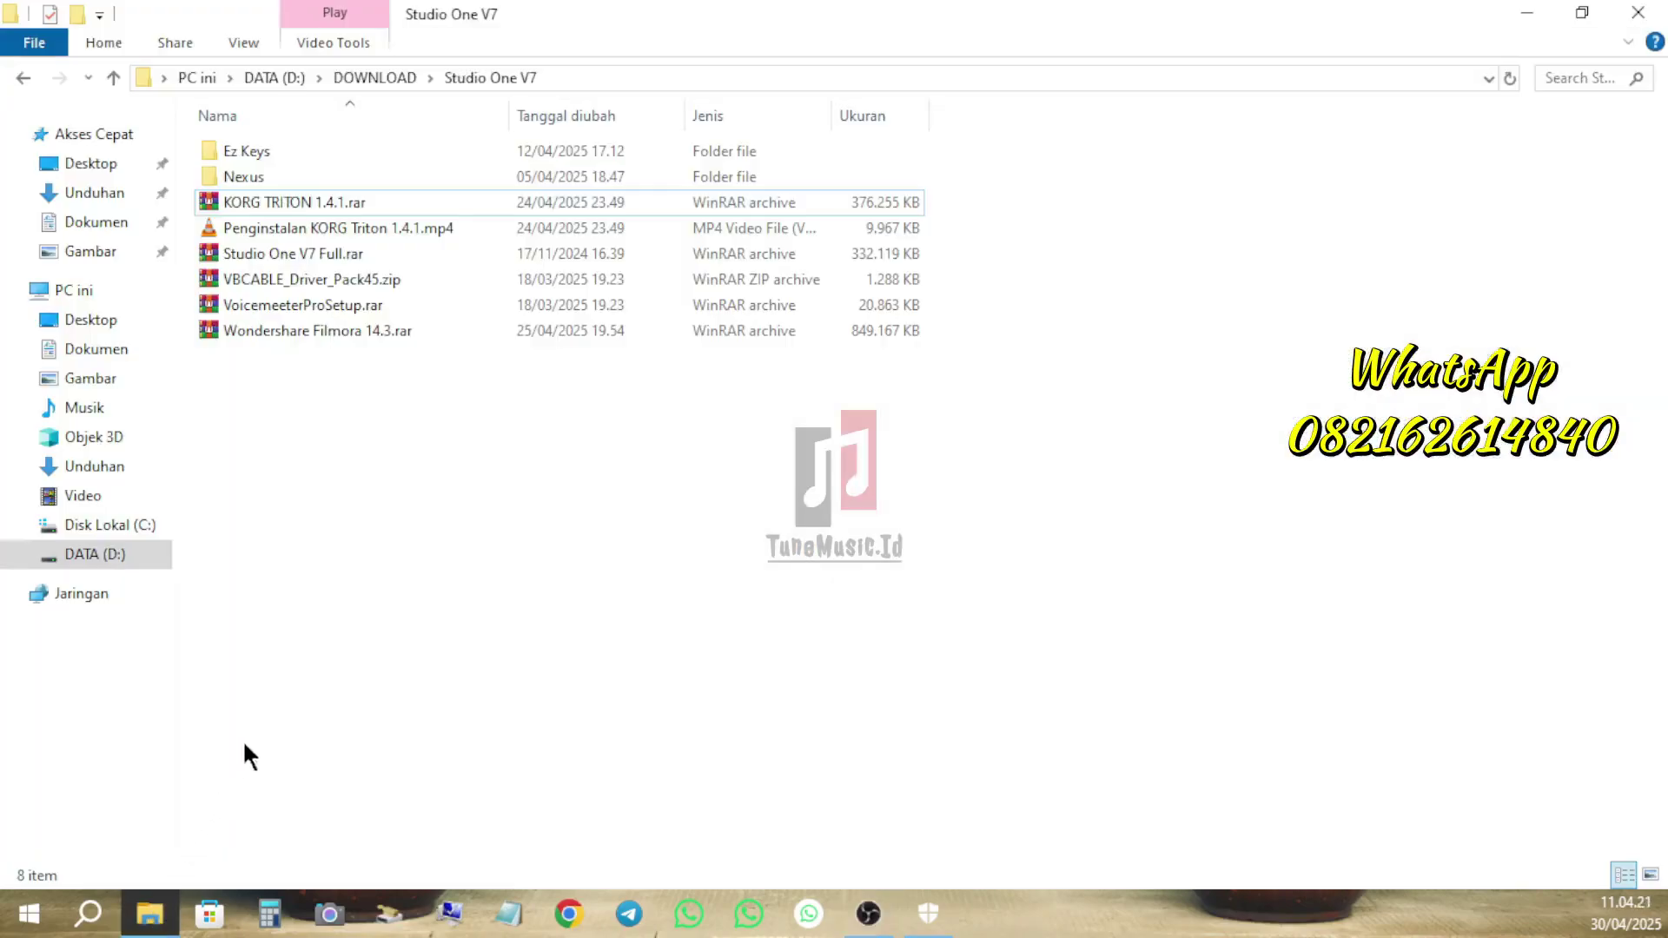
click(295, 332)
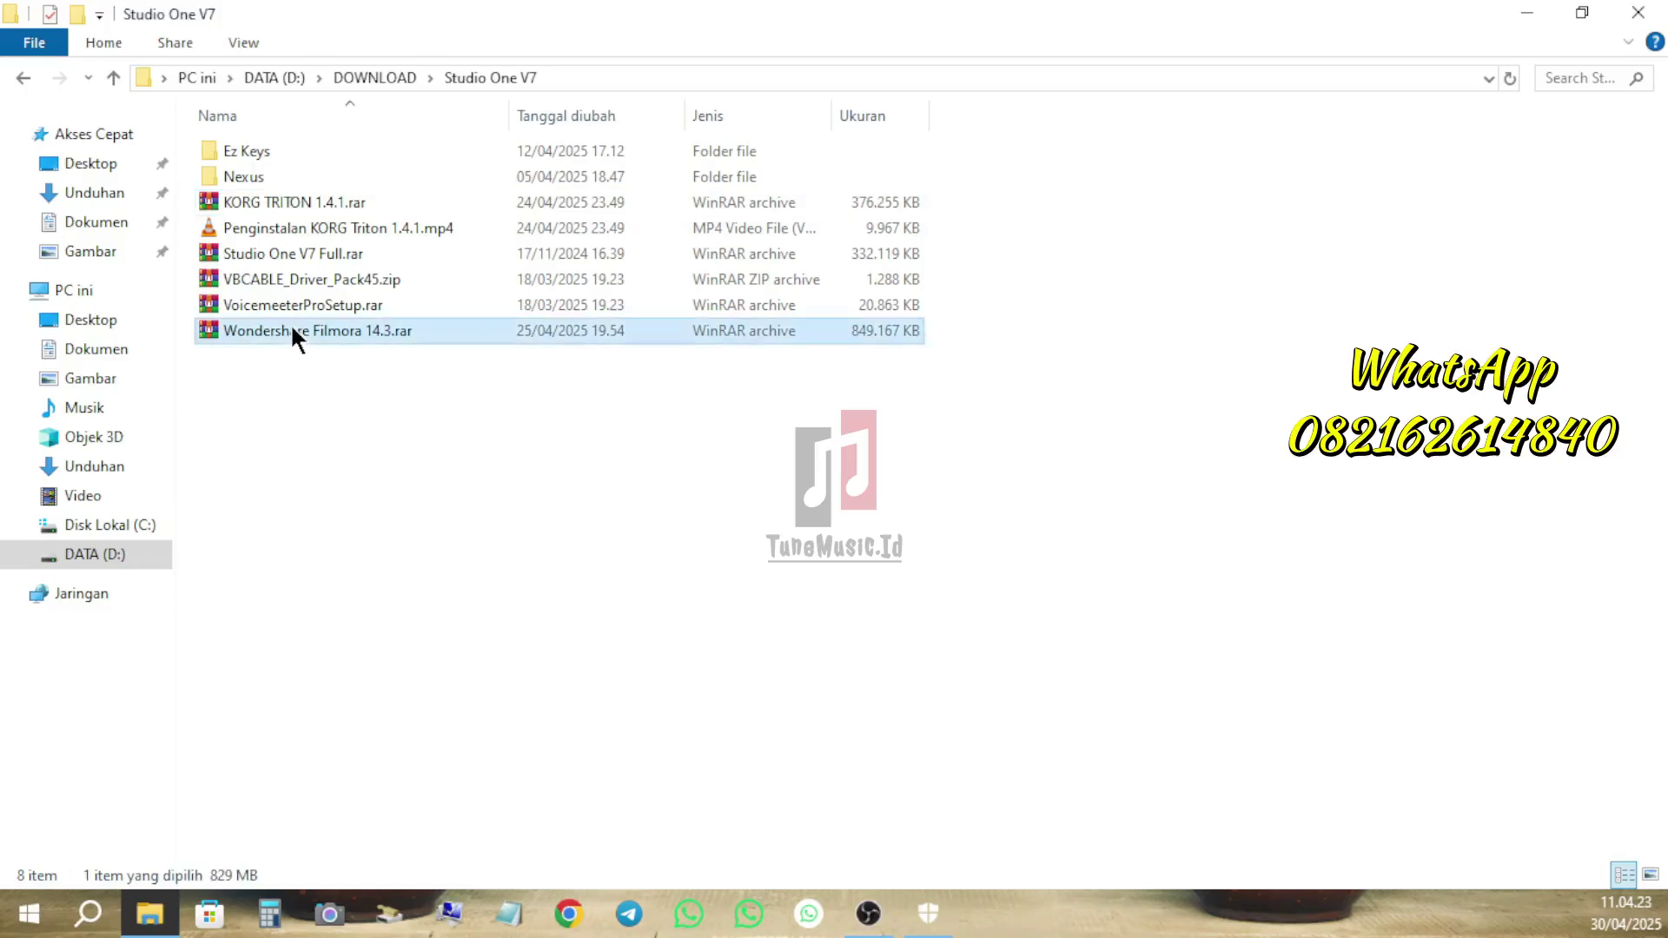
right_click(483, 338)
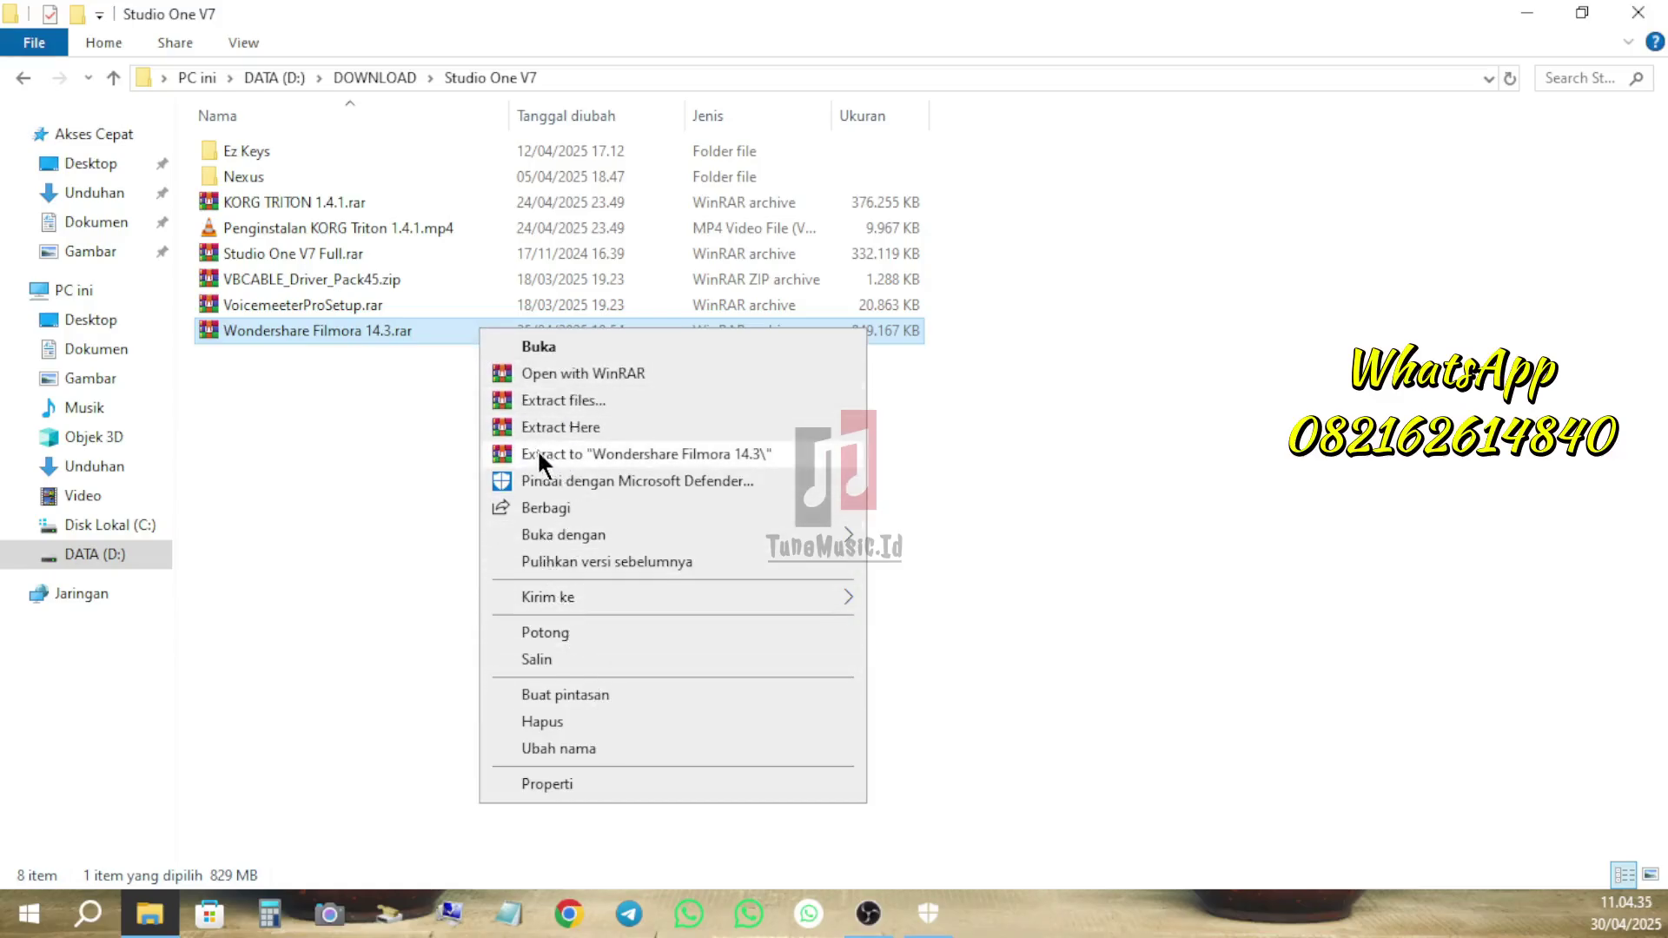
click(619, 455)
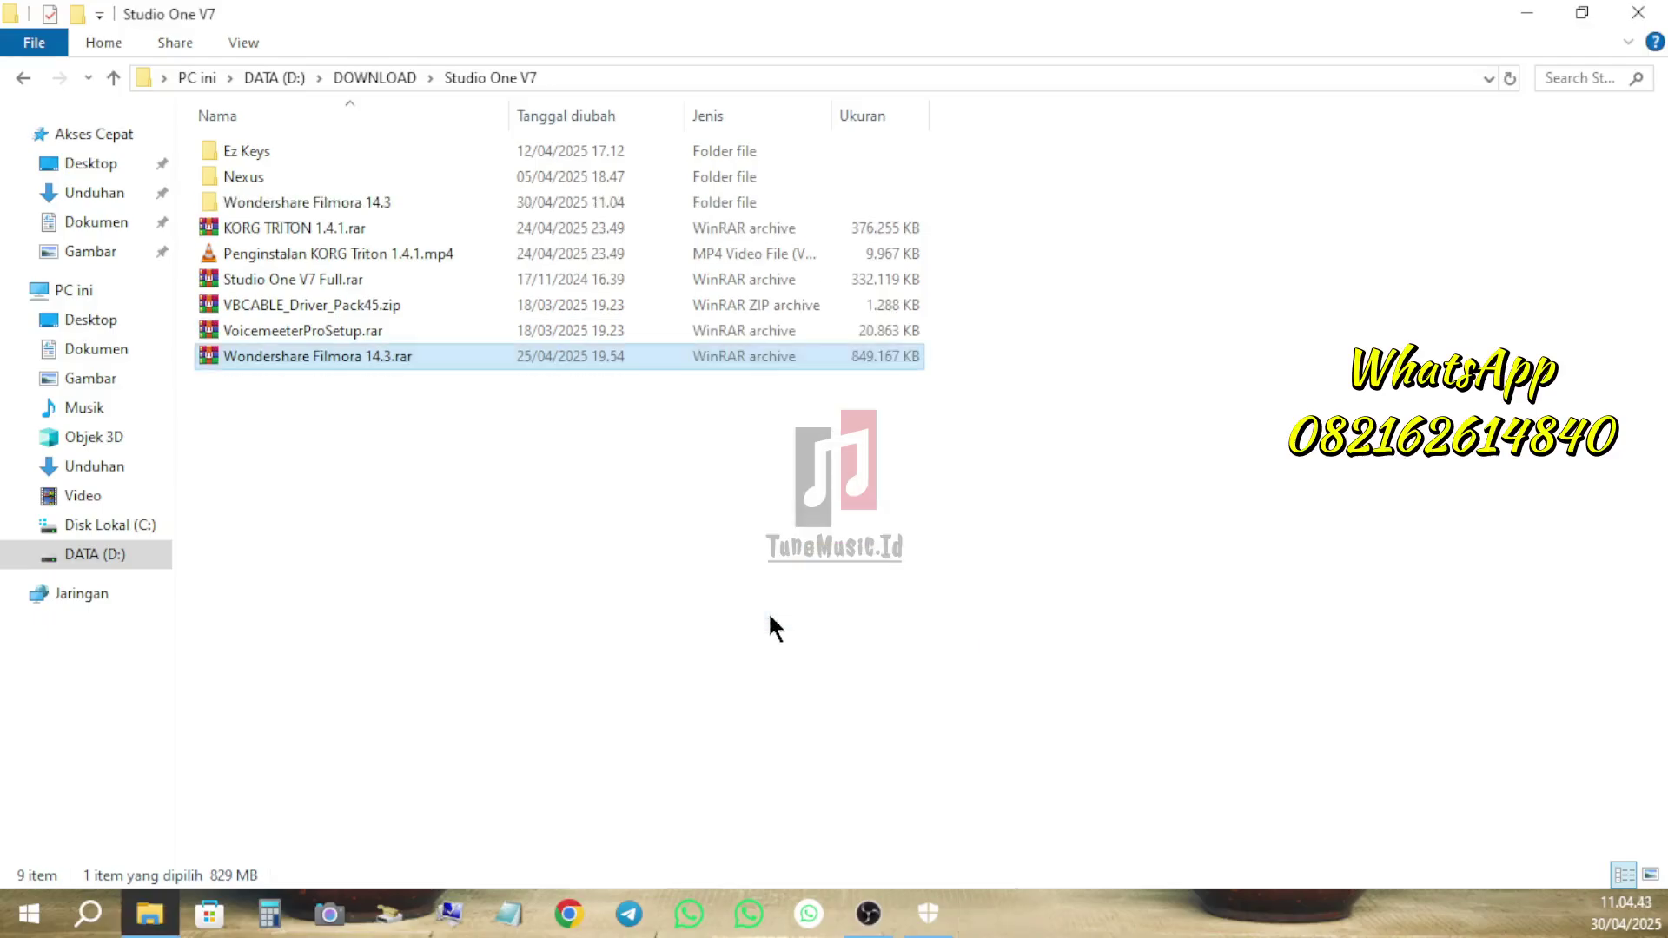
click(323, 205)
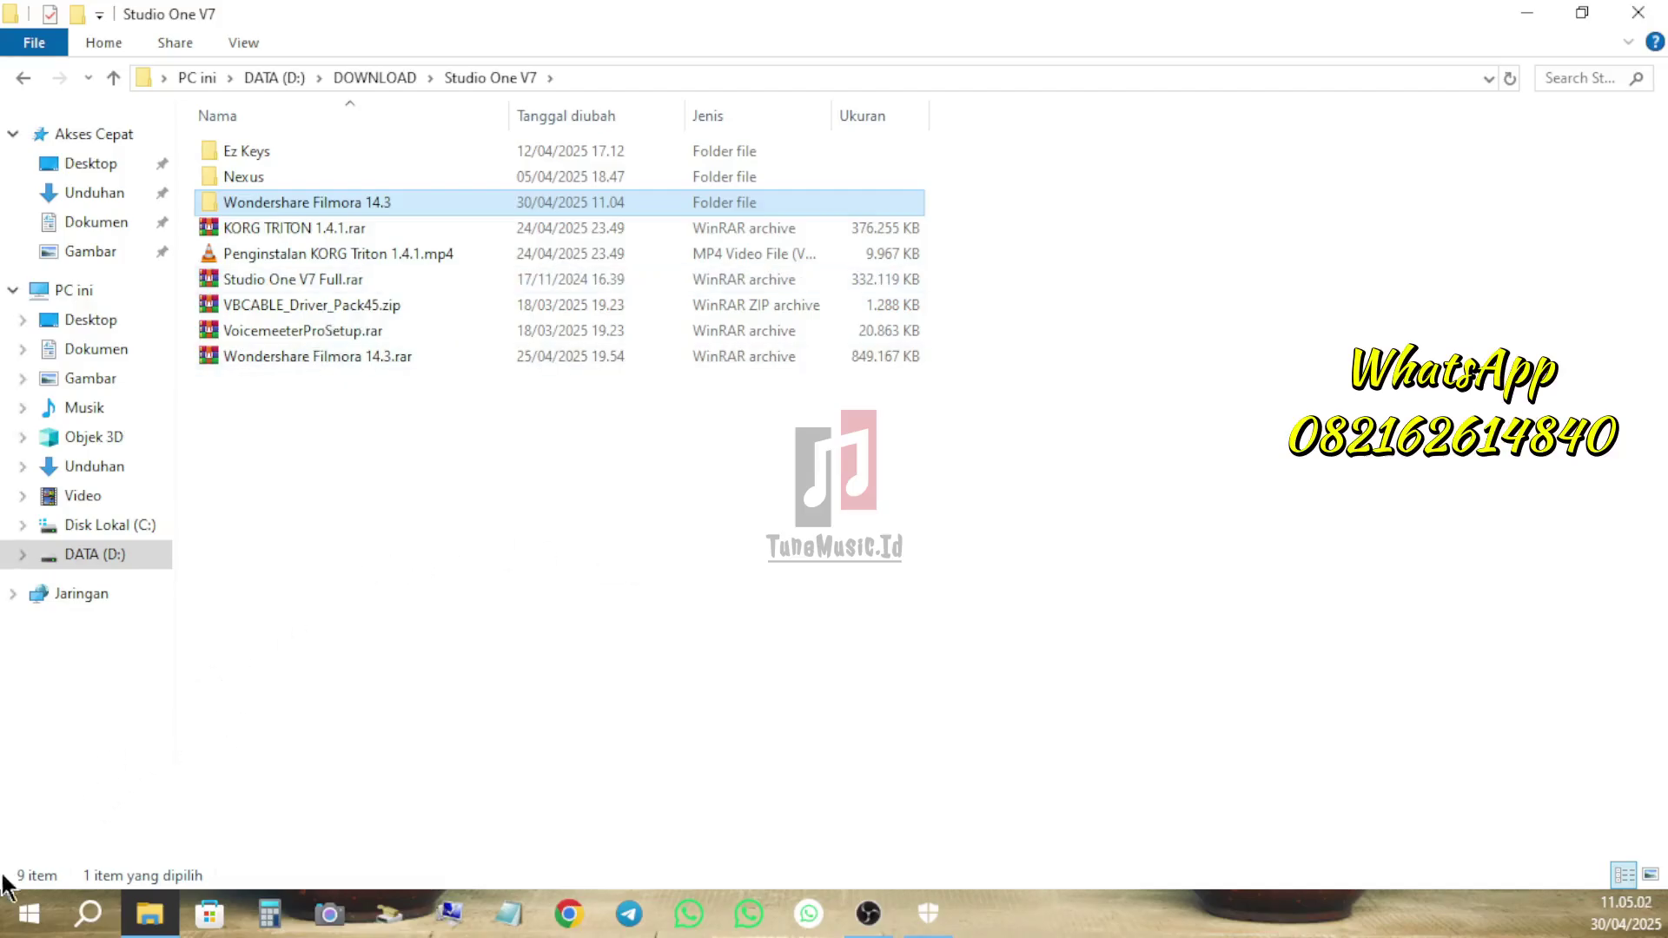
click(5, 928)
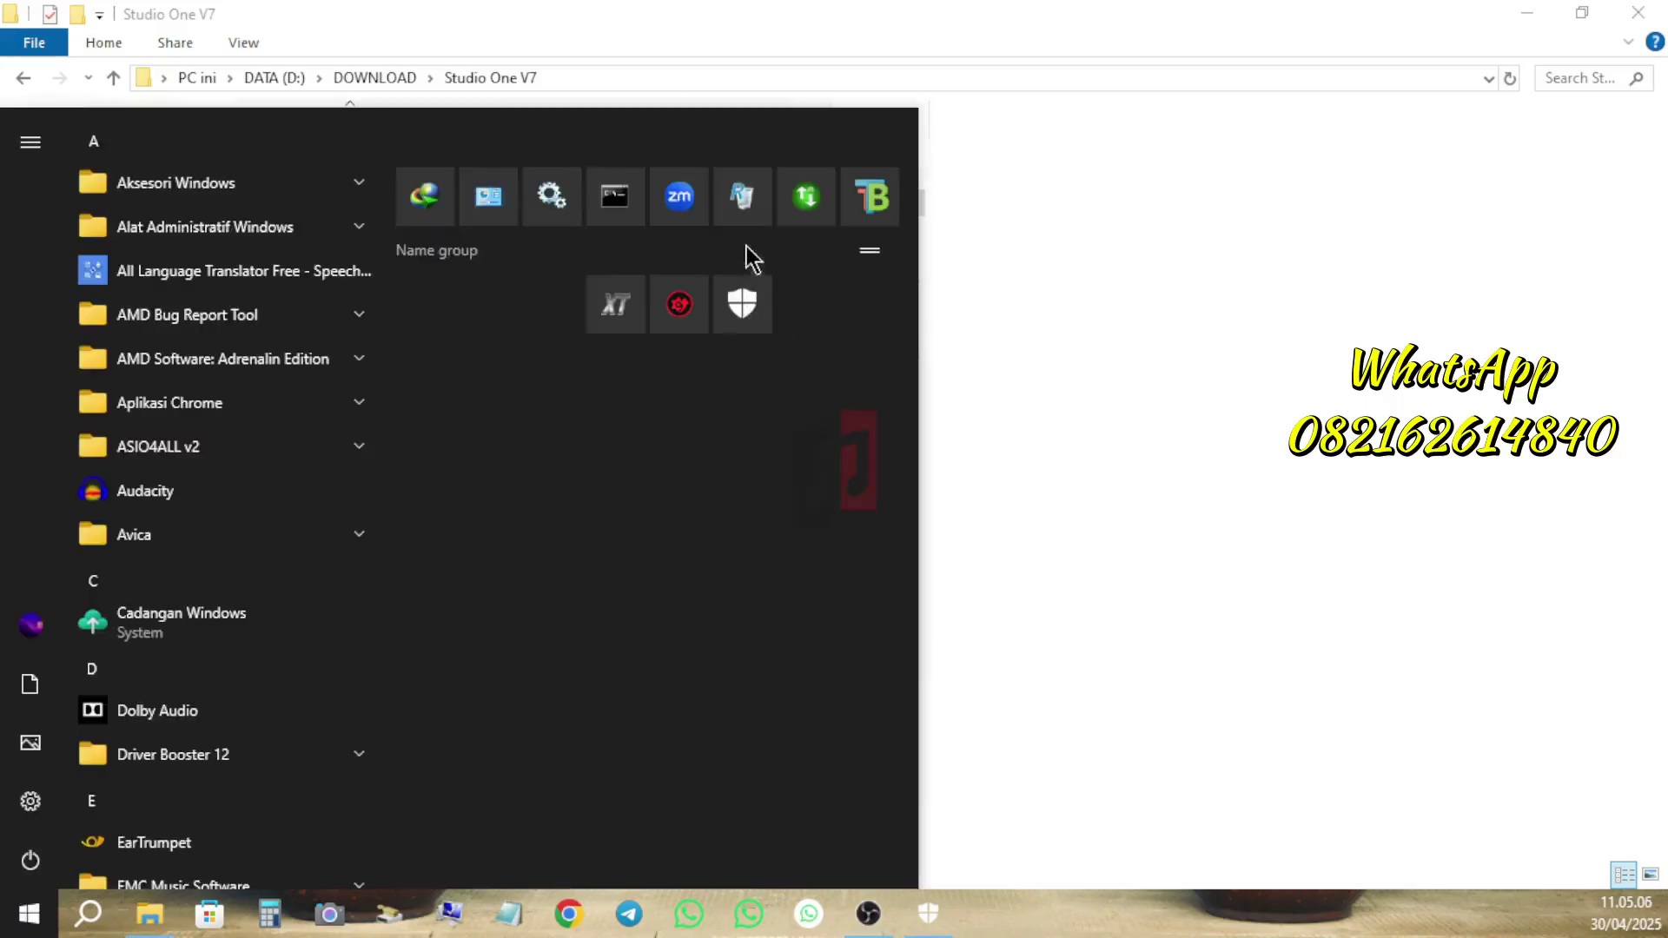
Launch Revo Uninstaller Pro and scroll All Programs down to Wondershare Filmora 14.
click(738, 200)
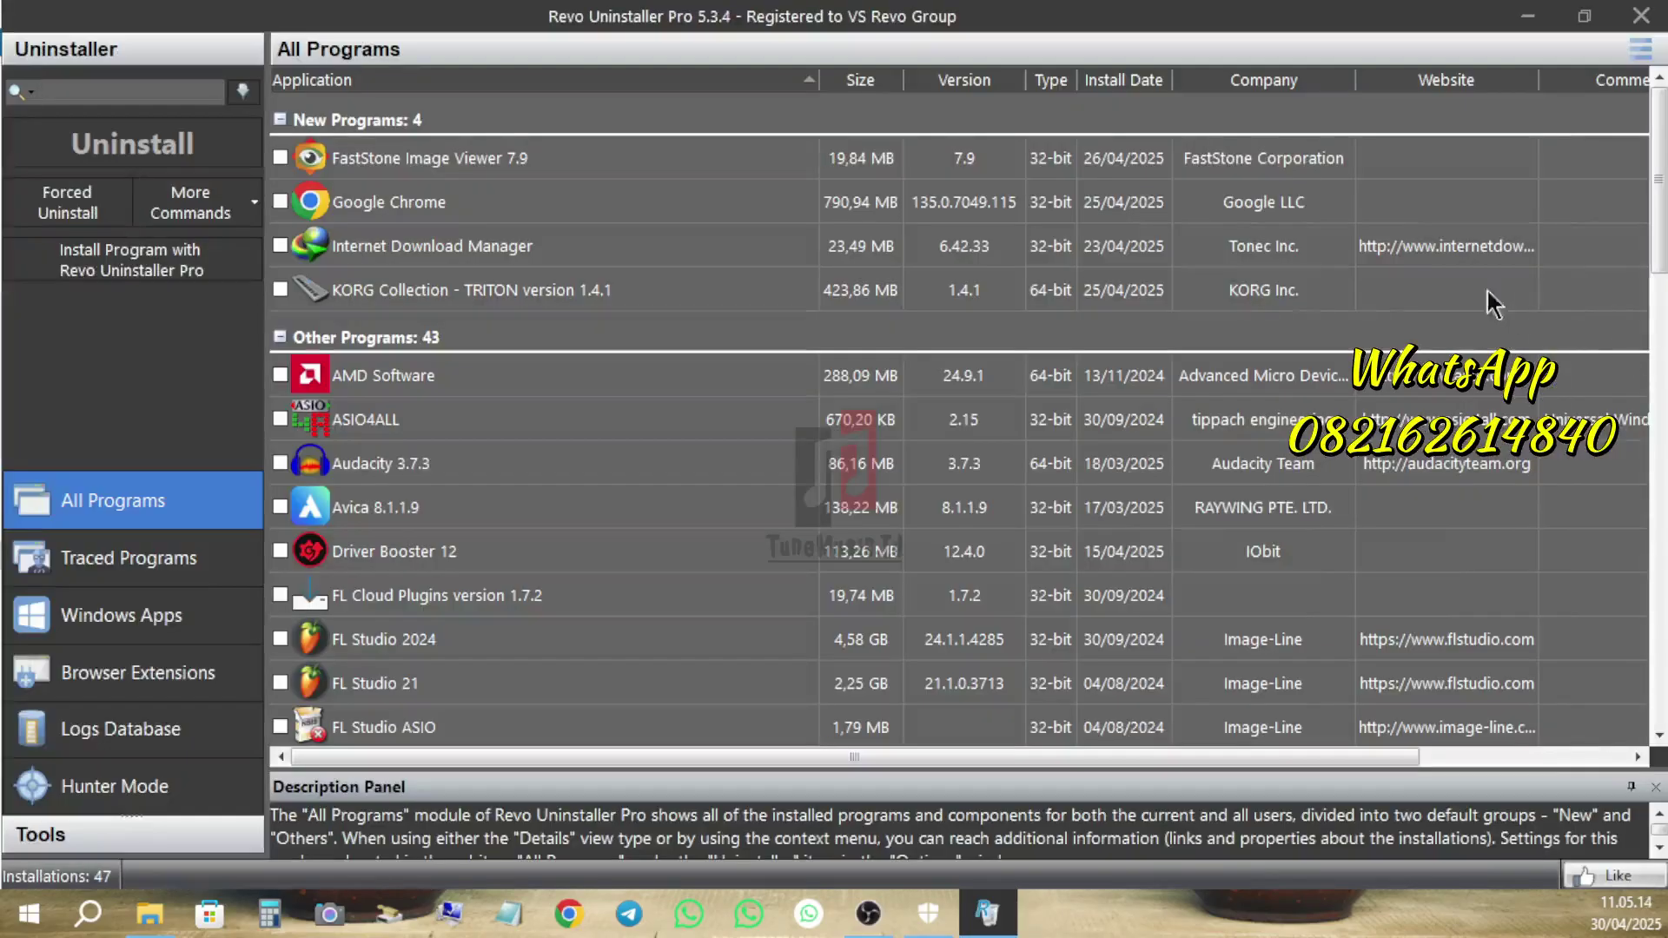
scroll(537, 534, down, 4)
scroll(537, 534, down, 3)
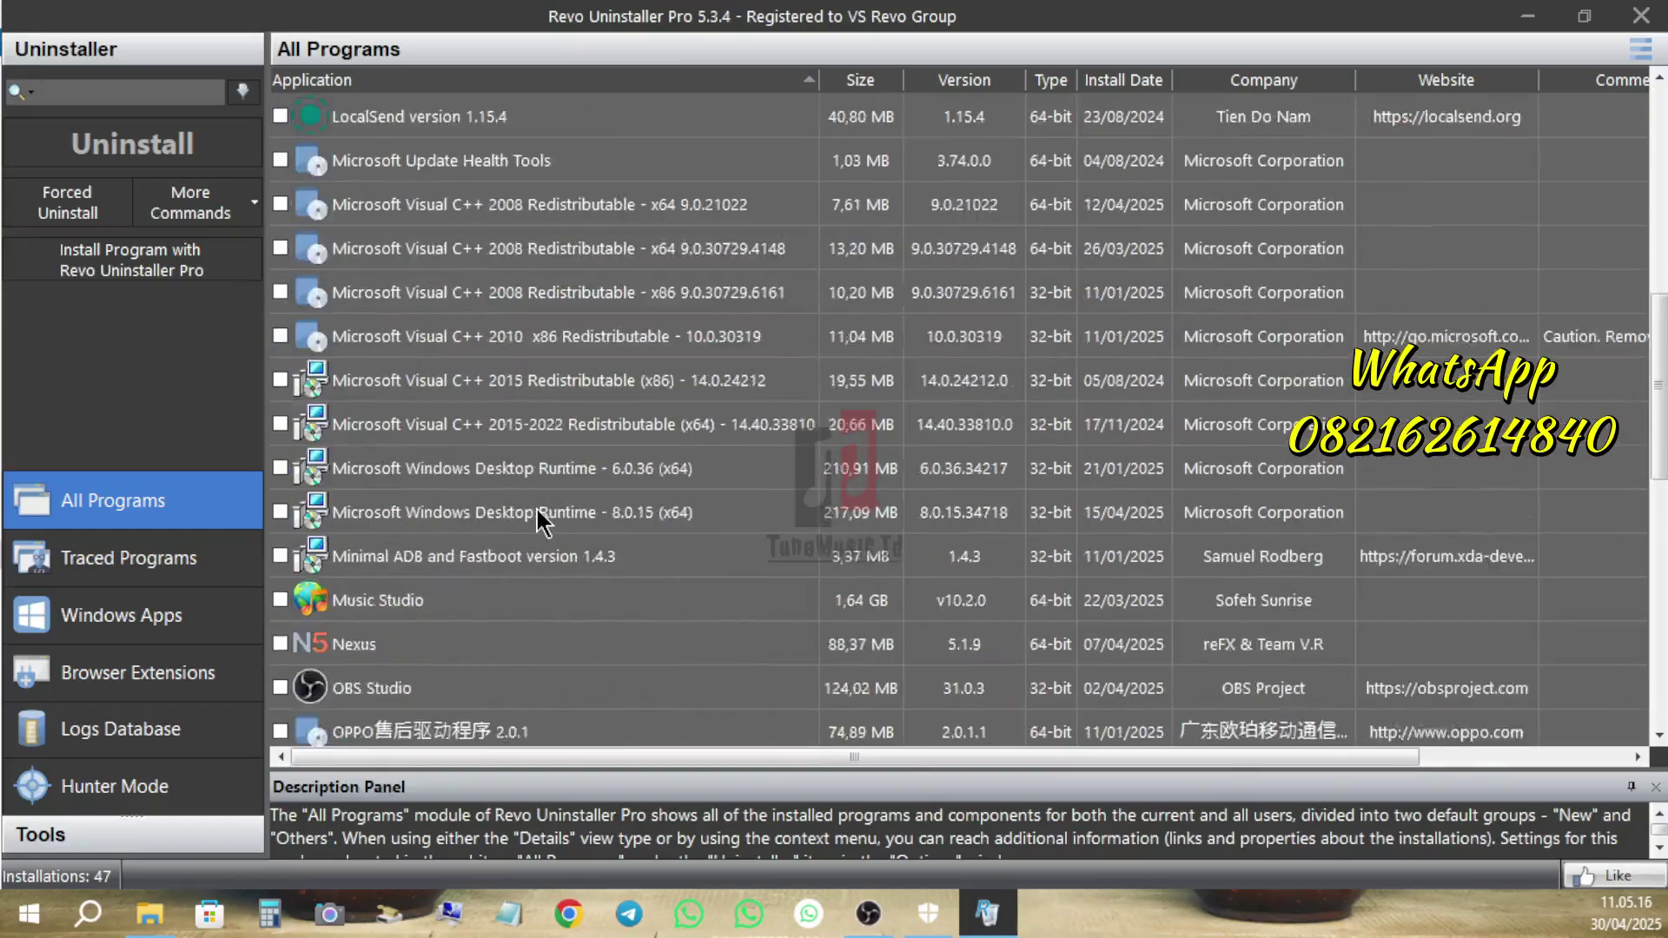
scroll(522, 513, down, 3)
scroll(522, 514, down, 2)
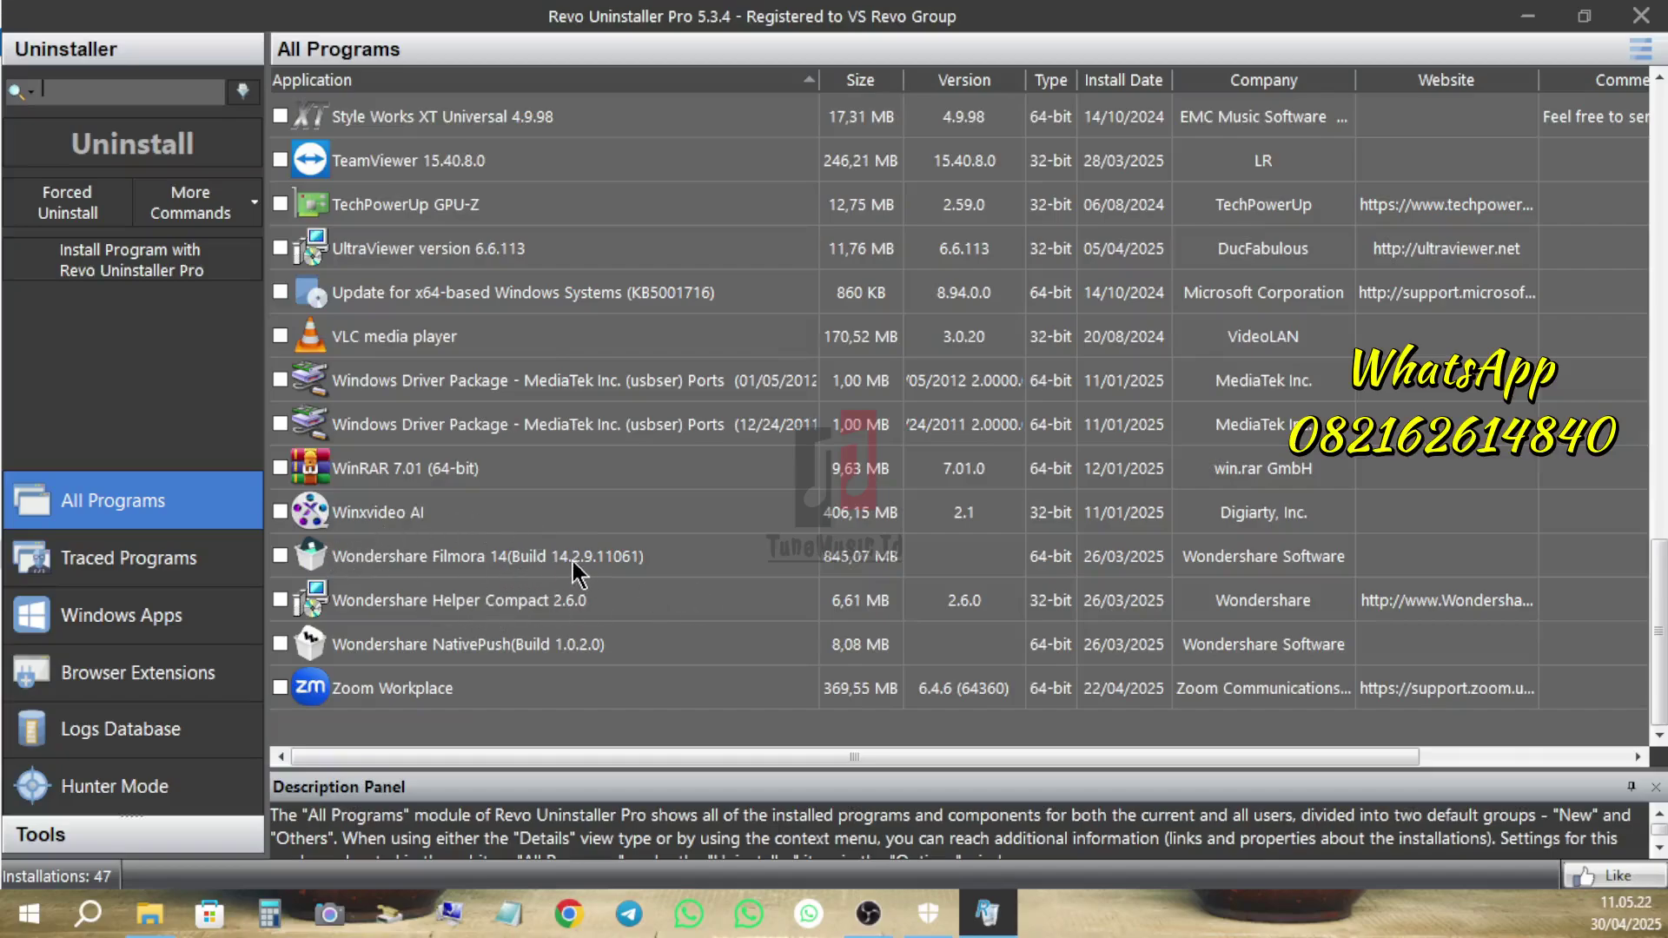
Start uninstalling Wondershare Filmora 14 with a System Restore Point created first.
click(280, 556)
click(138, 145)
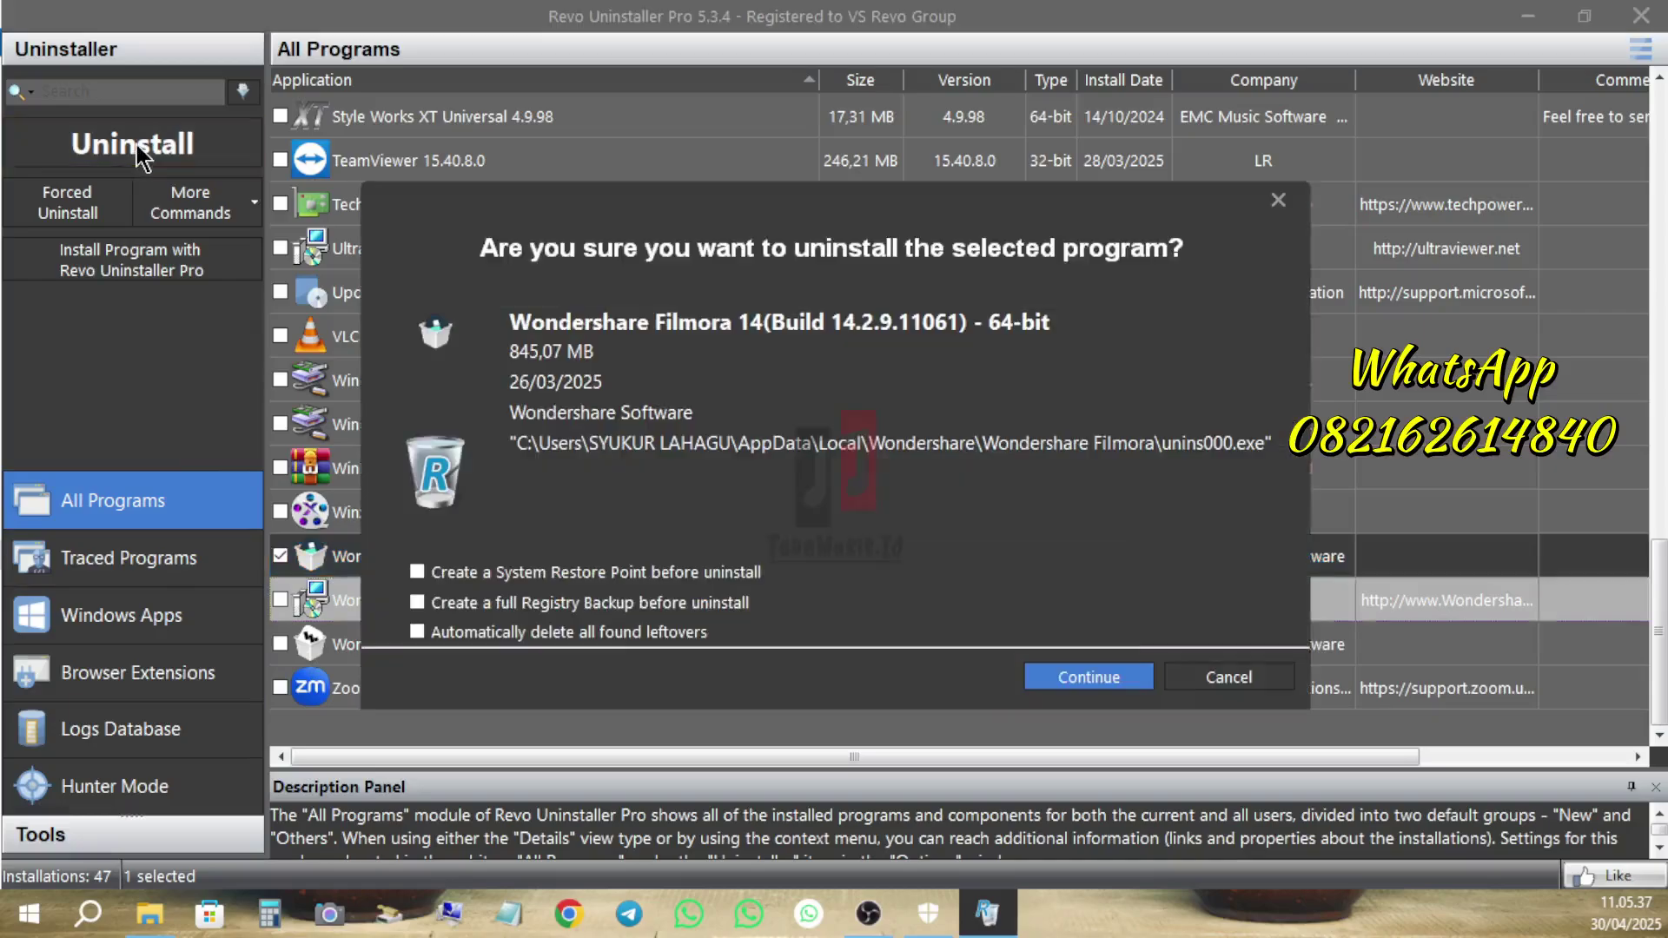
click(443, 576)
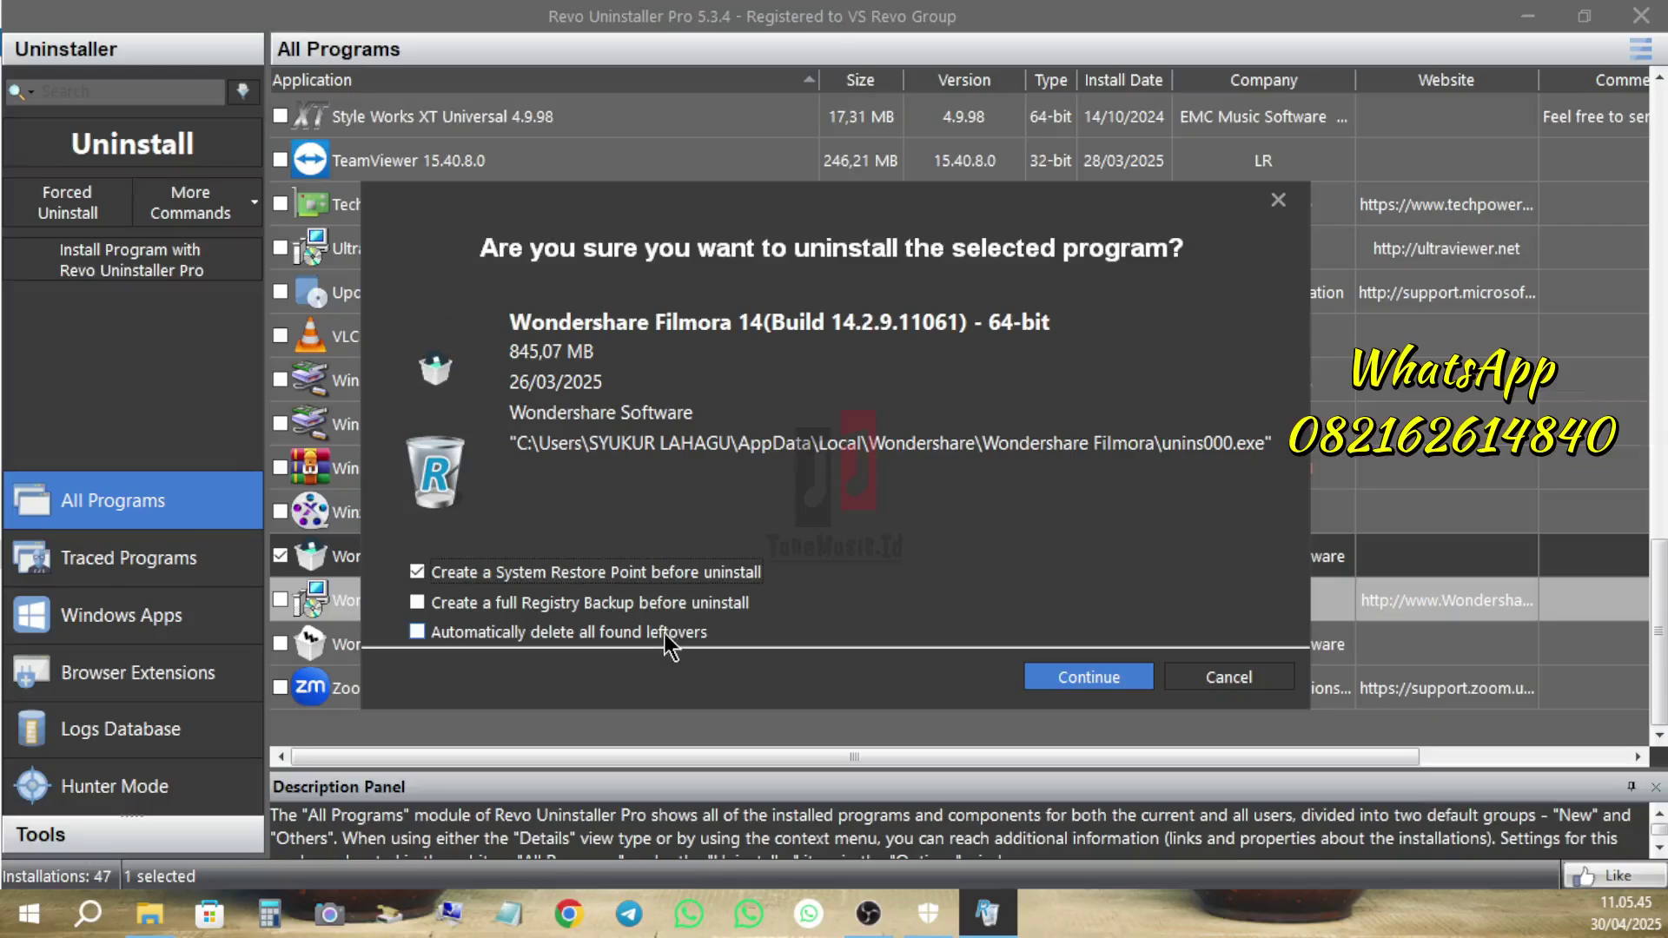
click(1117, 679)
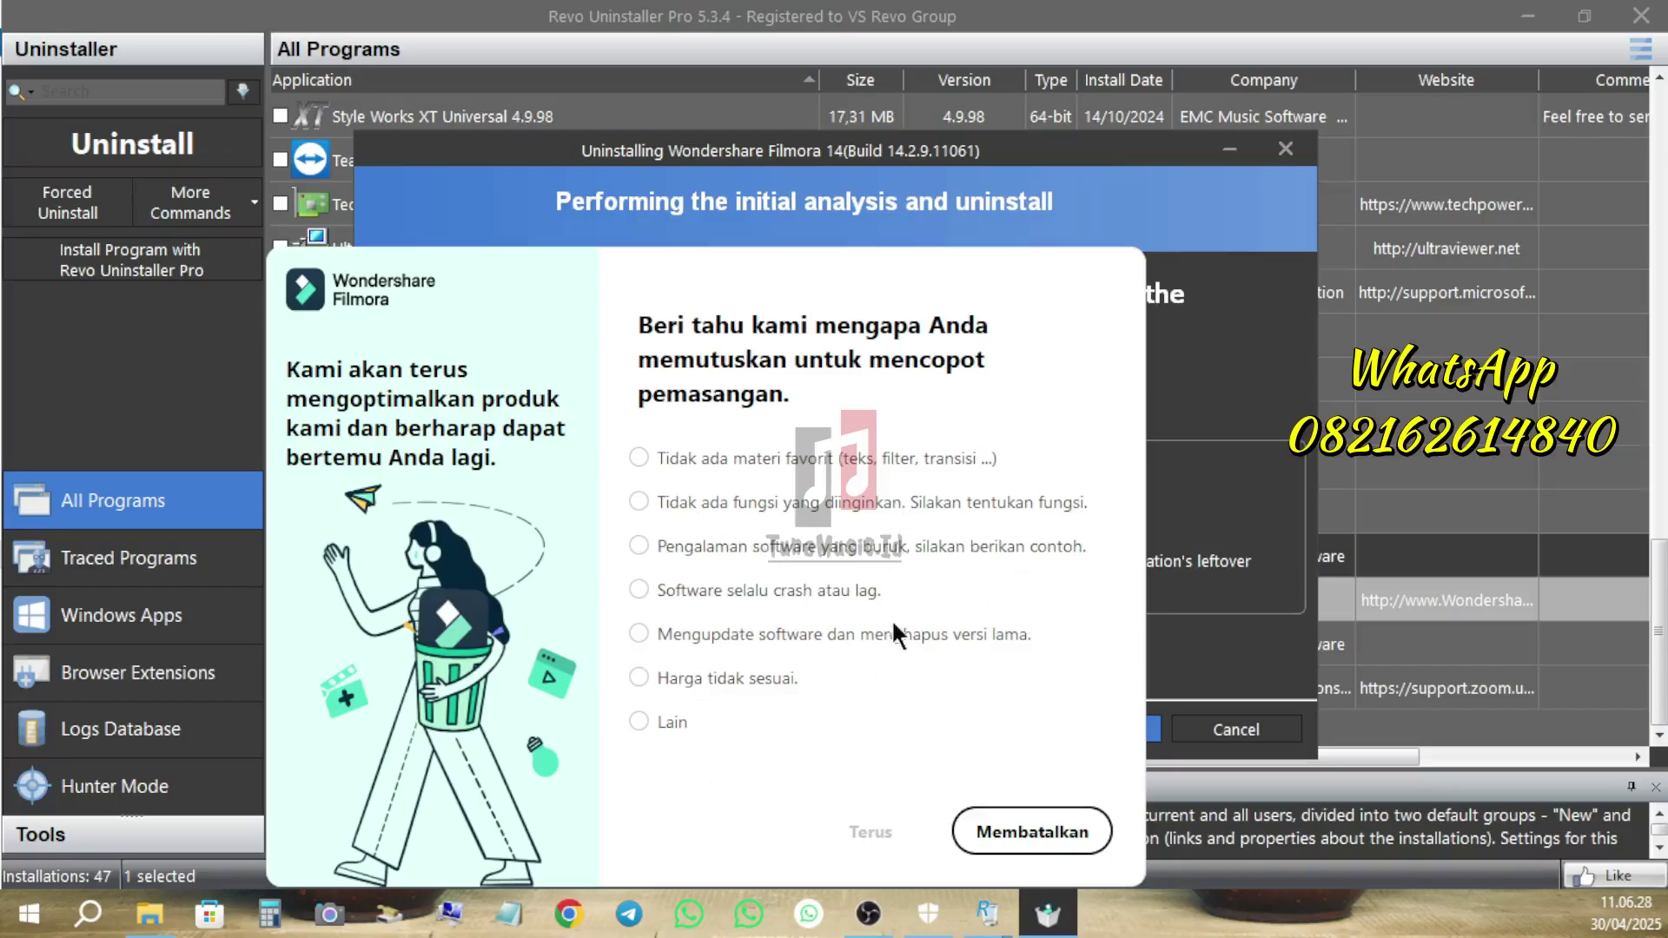
Remove Filmora citing 'Mengupdate software', finish without an e-mail, and close the product suggestions.
click(695, 623)
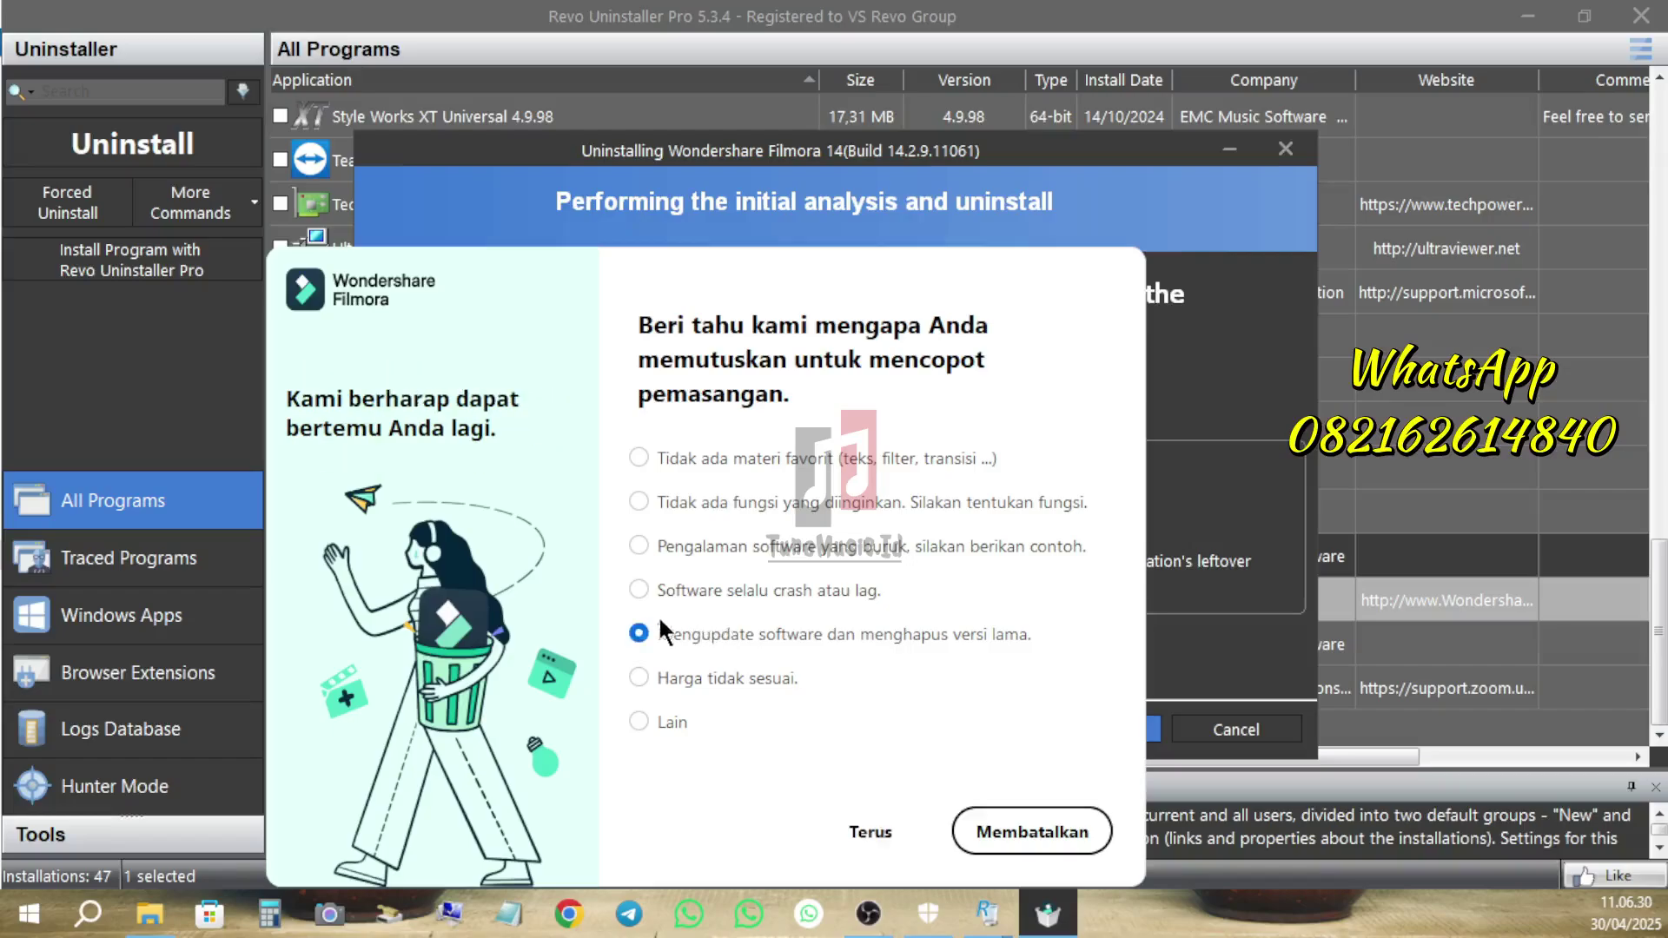
click(879, 826)
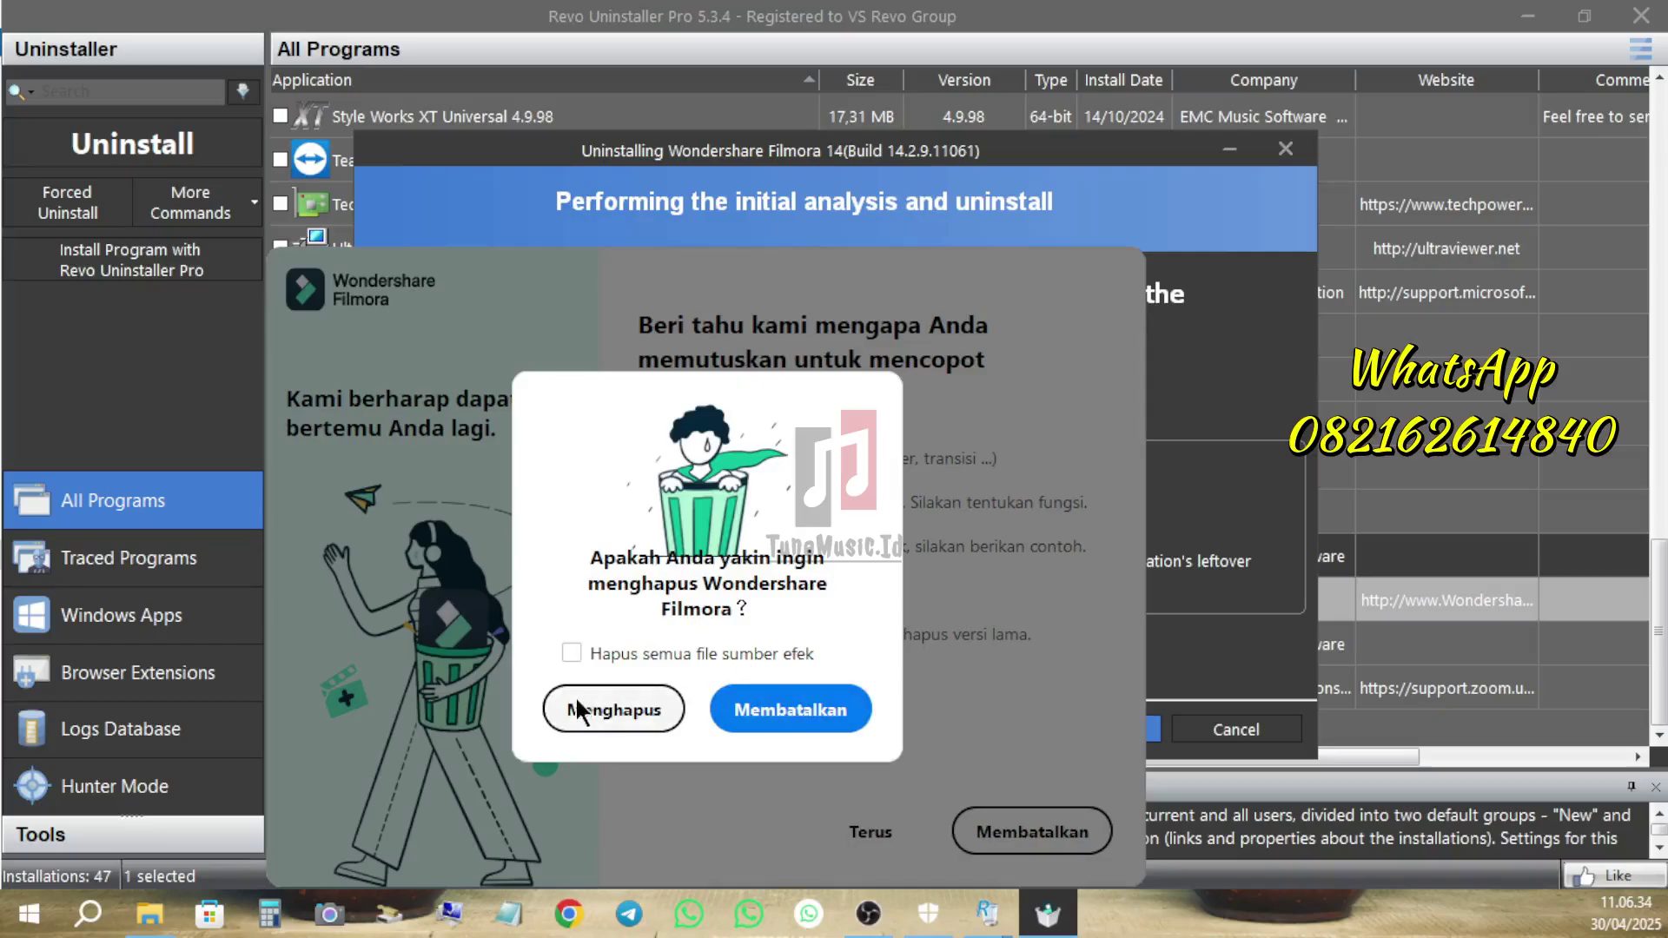
click(624, 710)
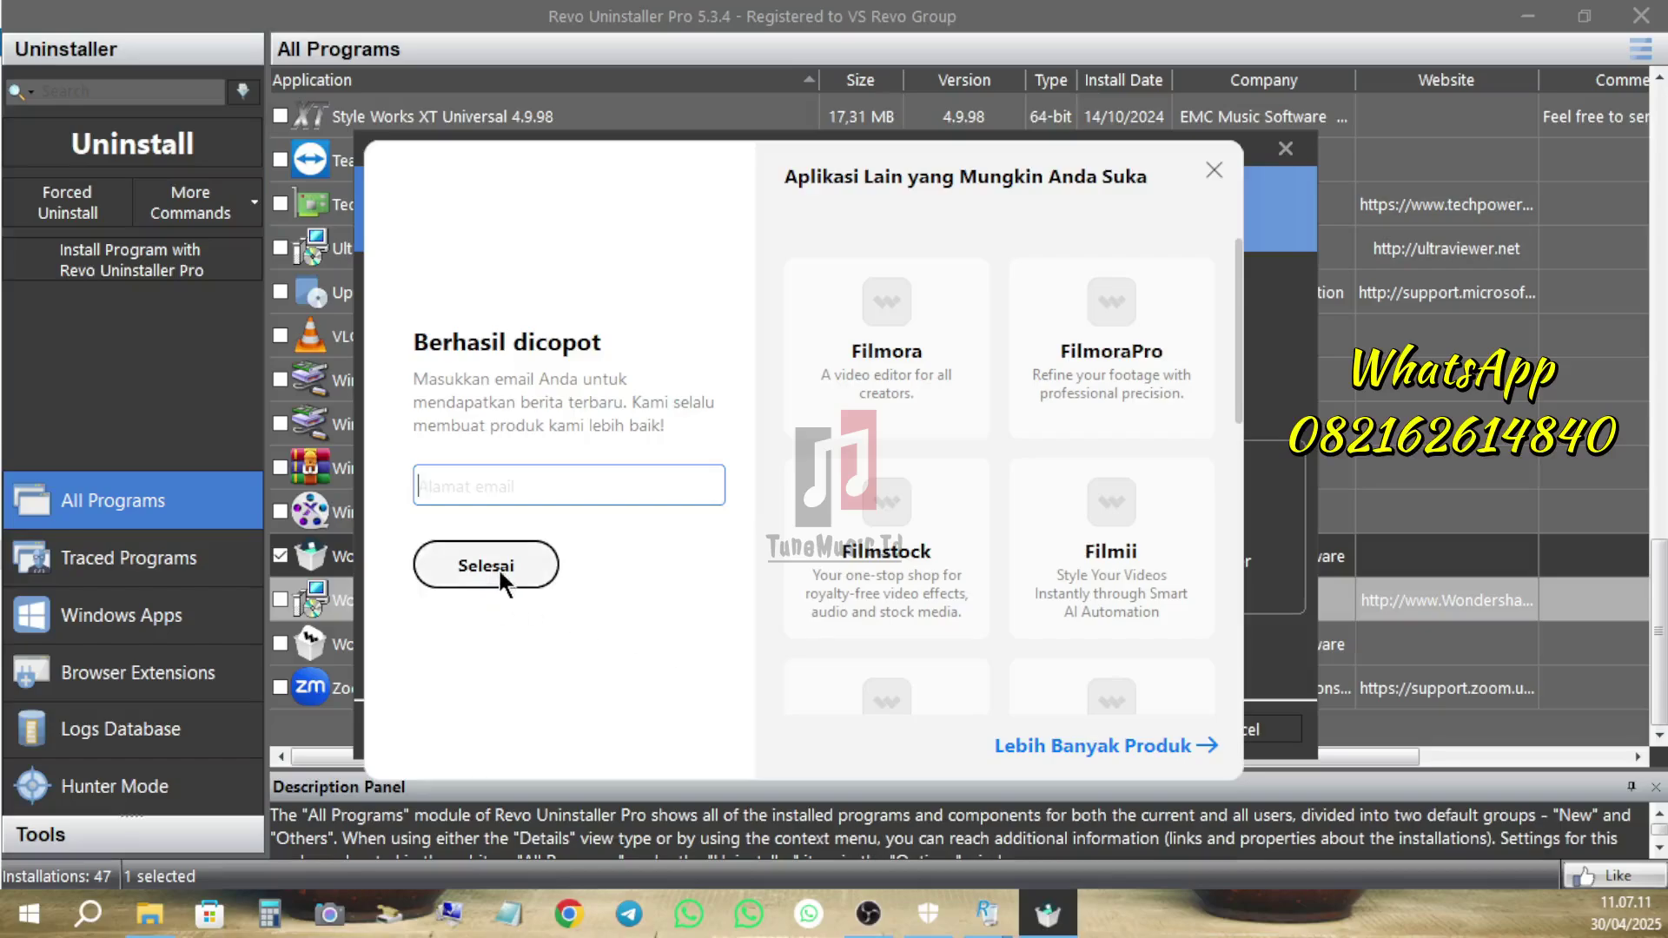
click(486, 567)
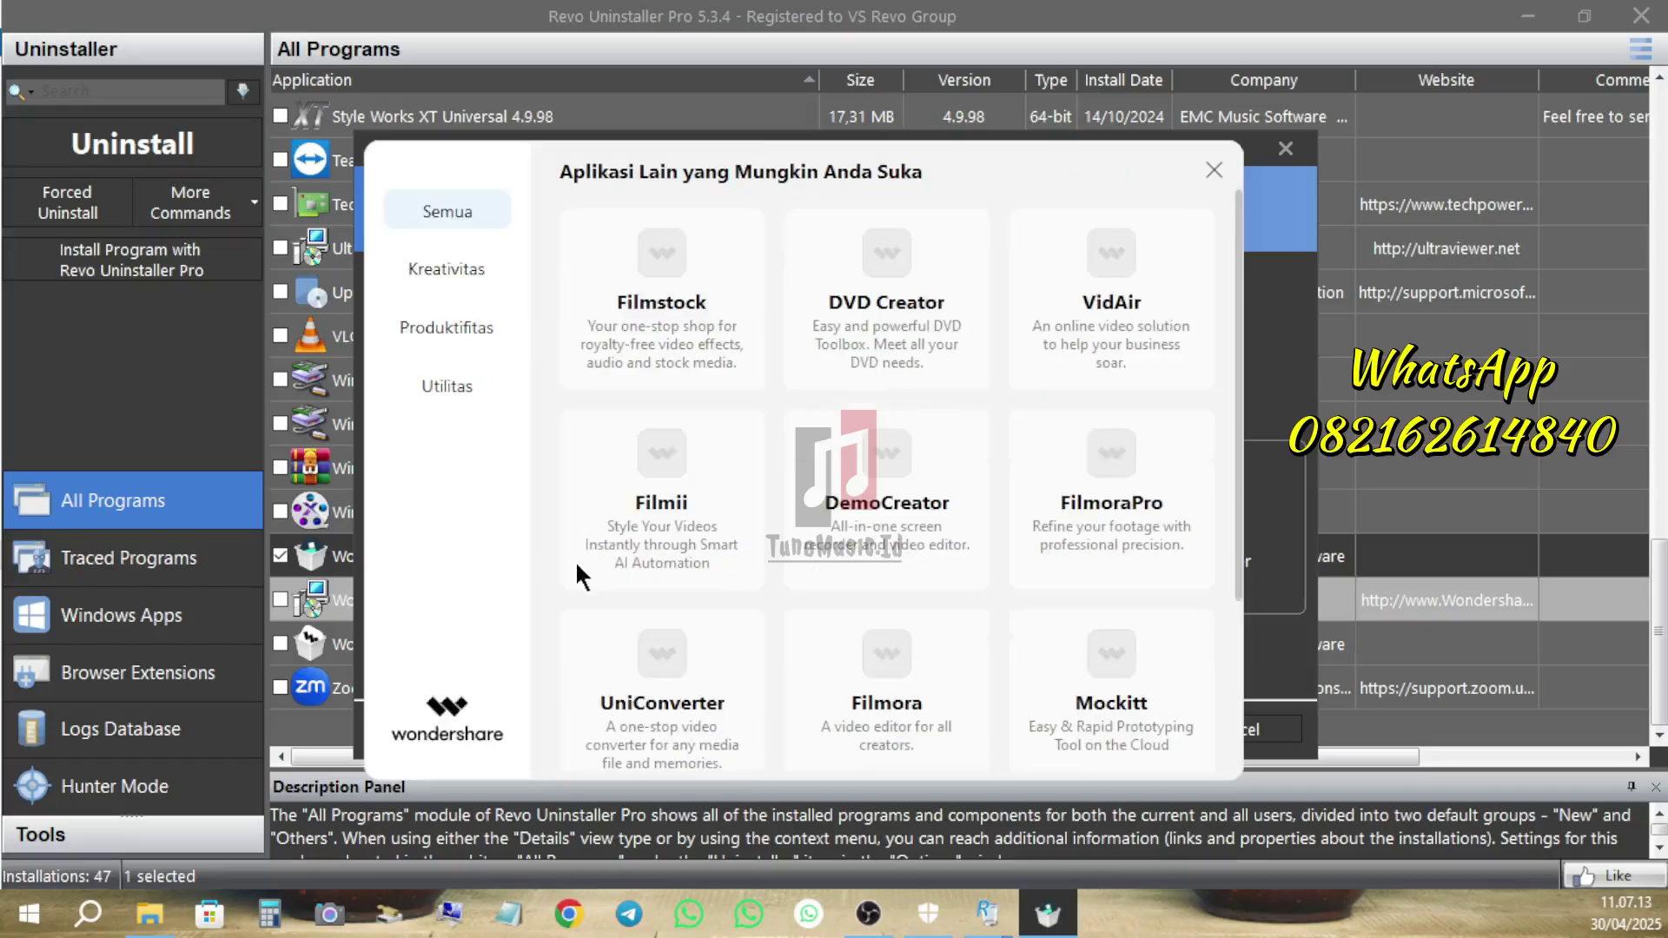
click(1215, 170)
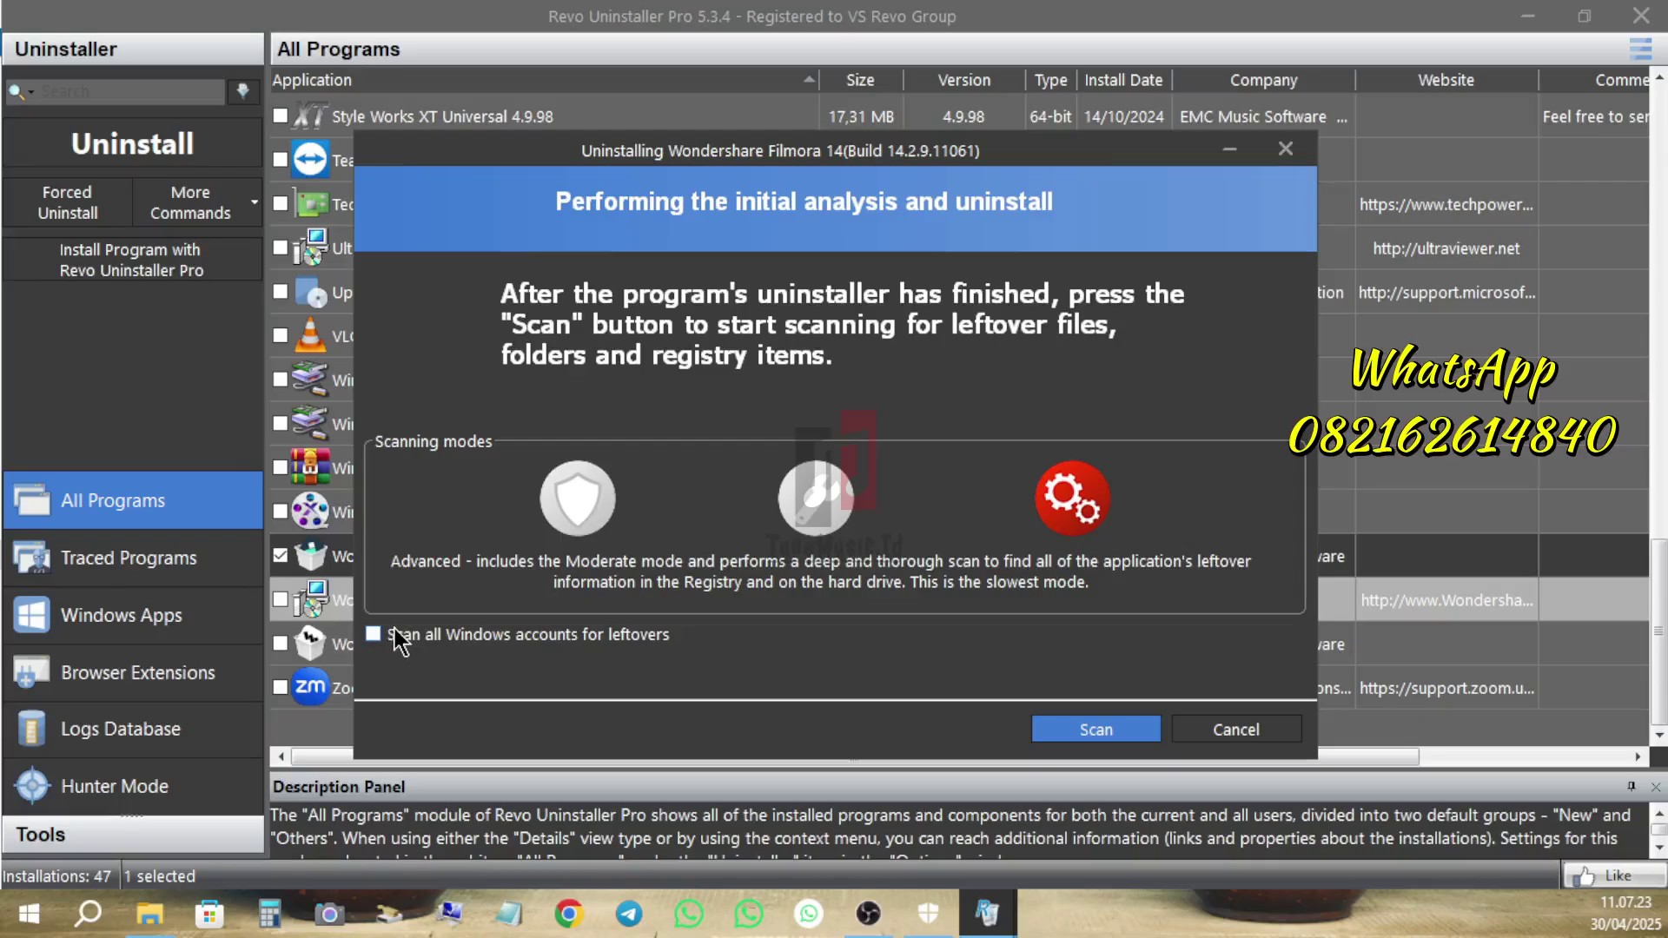
Scan for Filmora leftovers and delete all leftover registry items.
click(1130, 734)
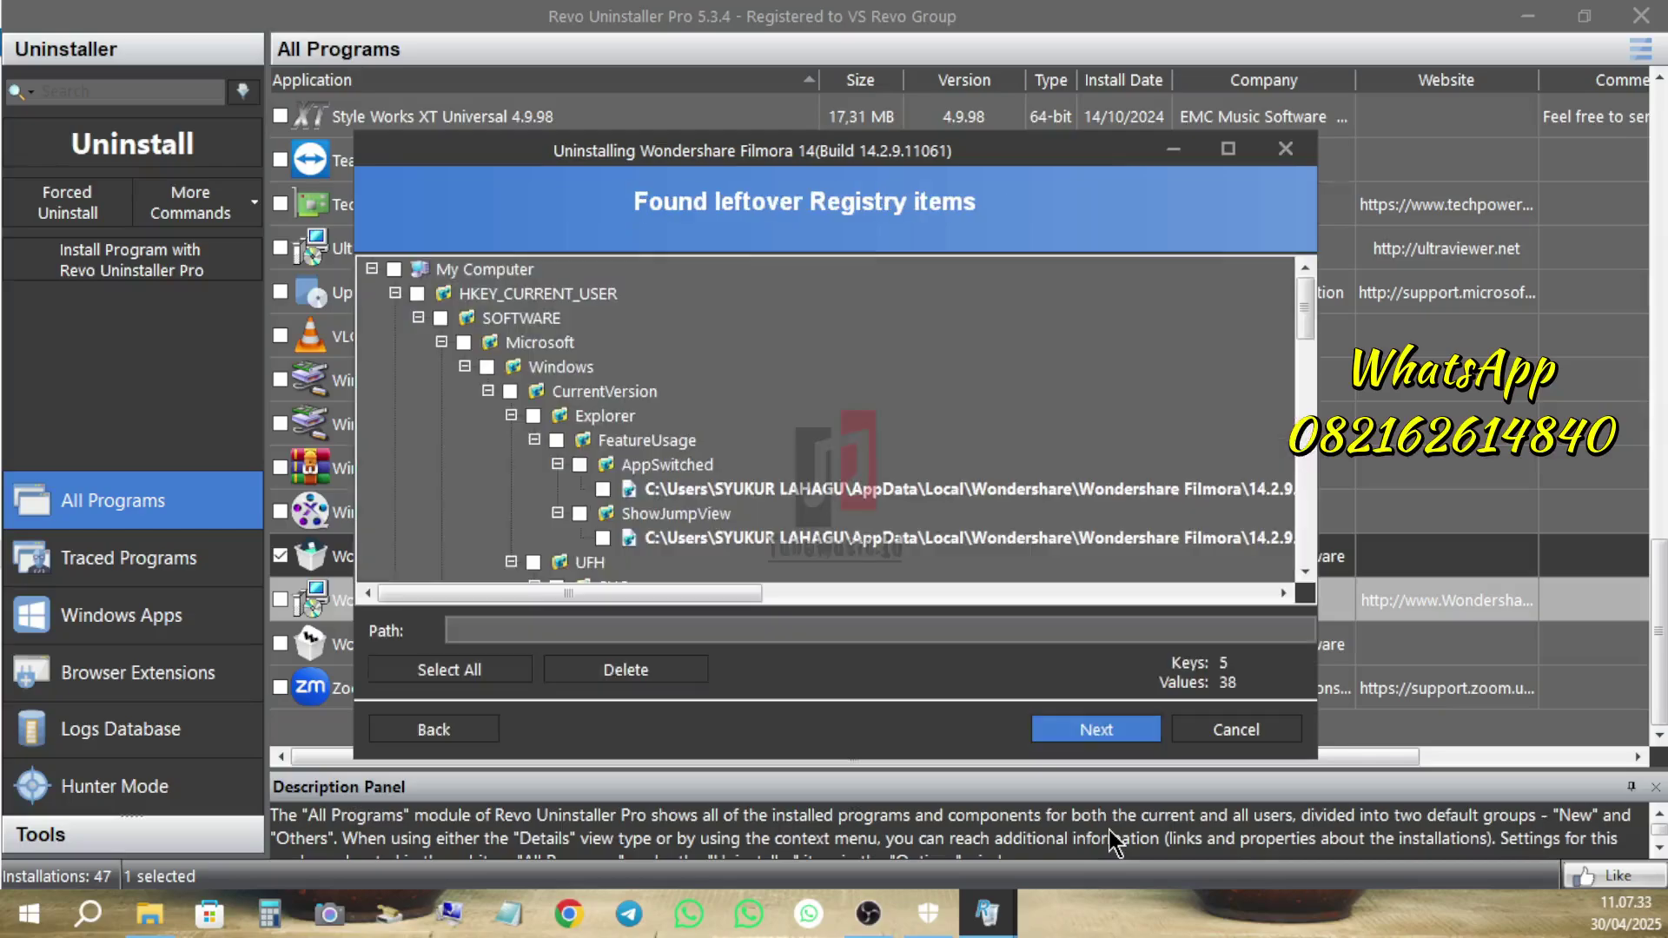
scroll(788, 548, down, 5)
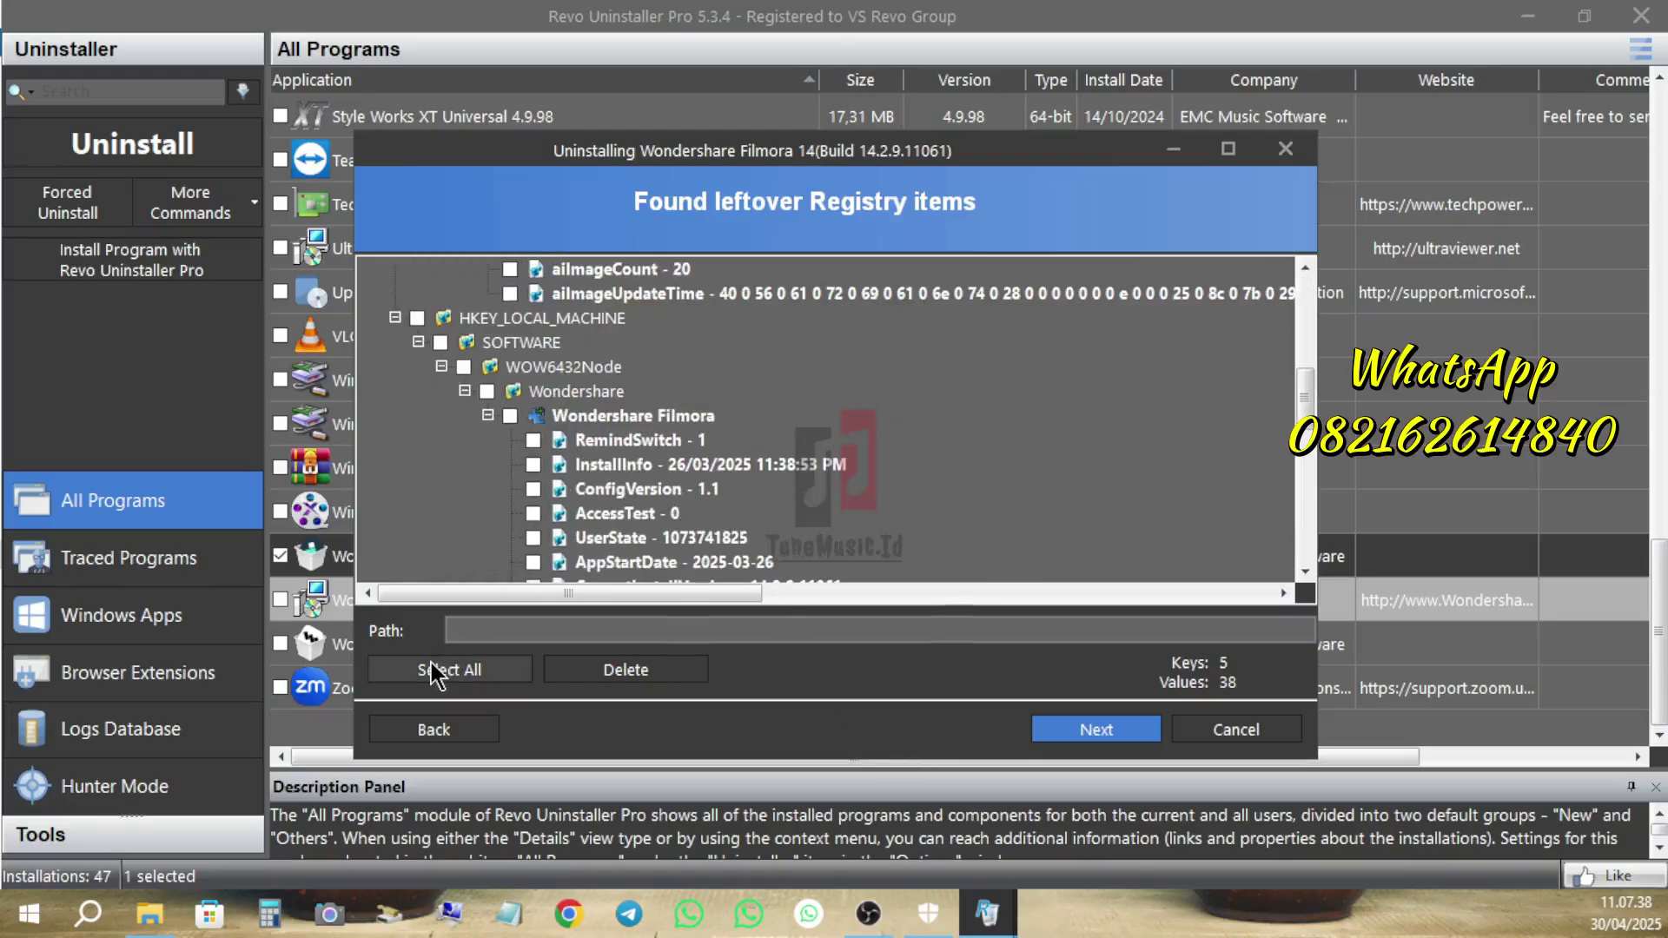
click(432, 674)
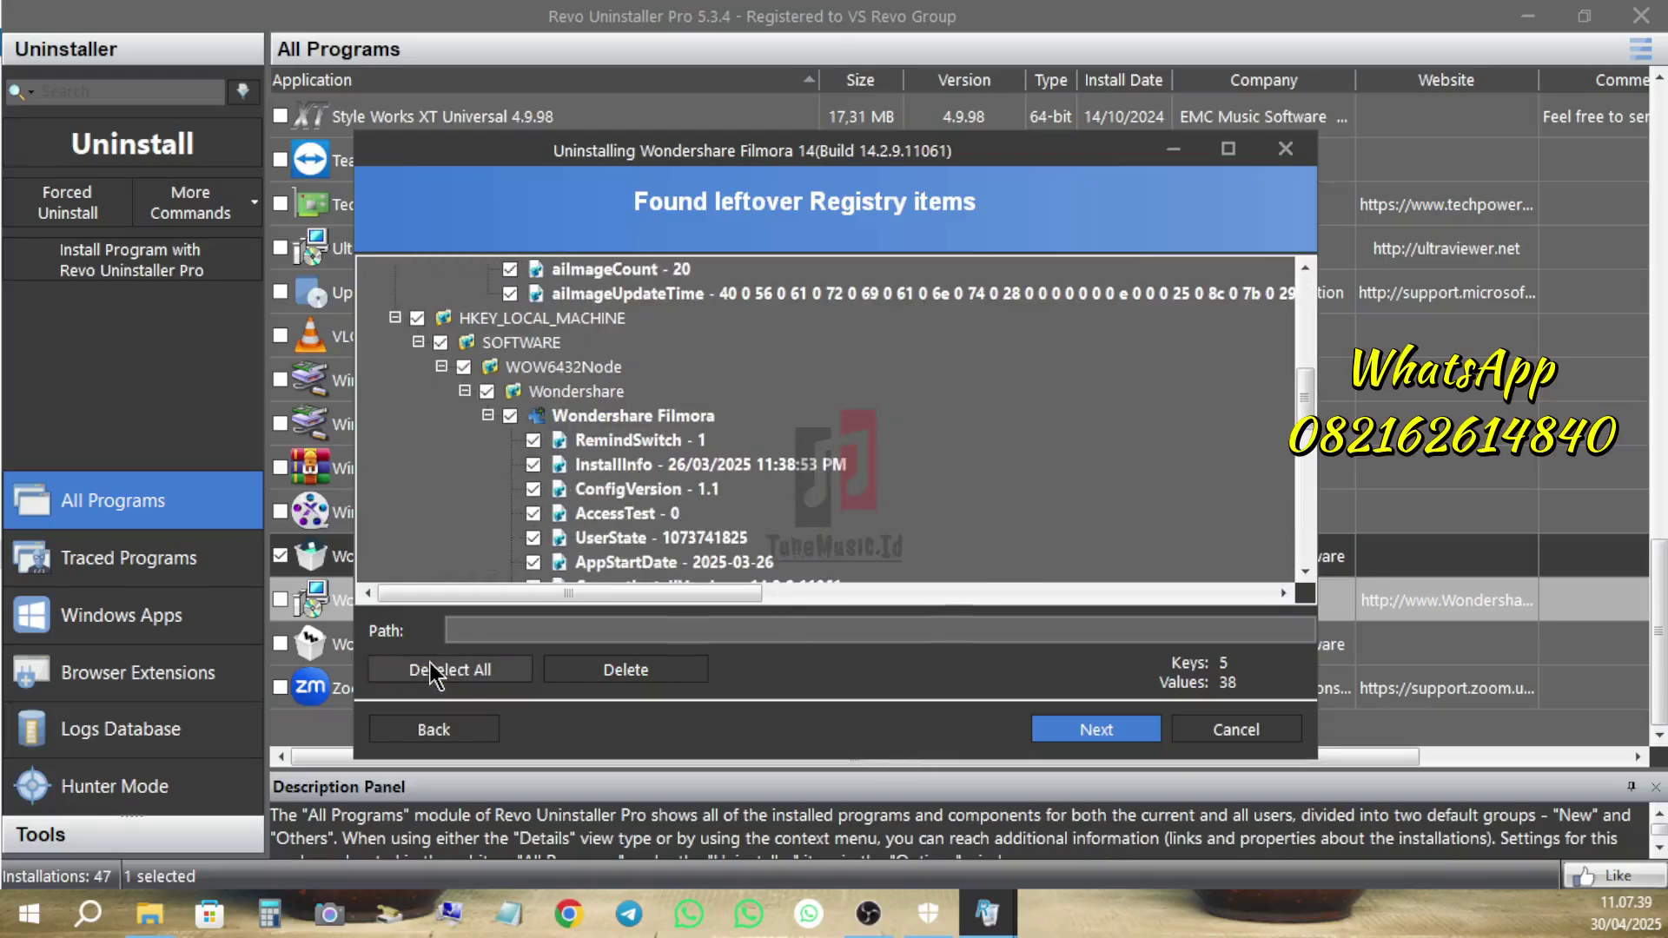
click(631, 680)
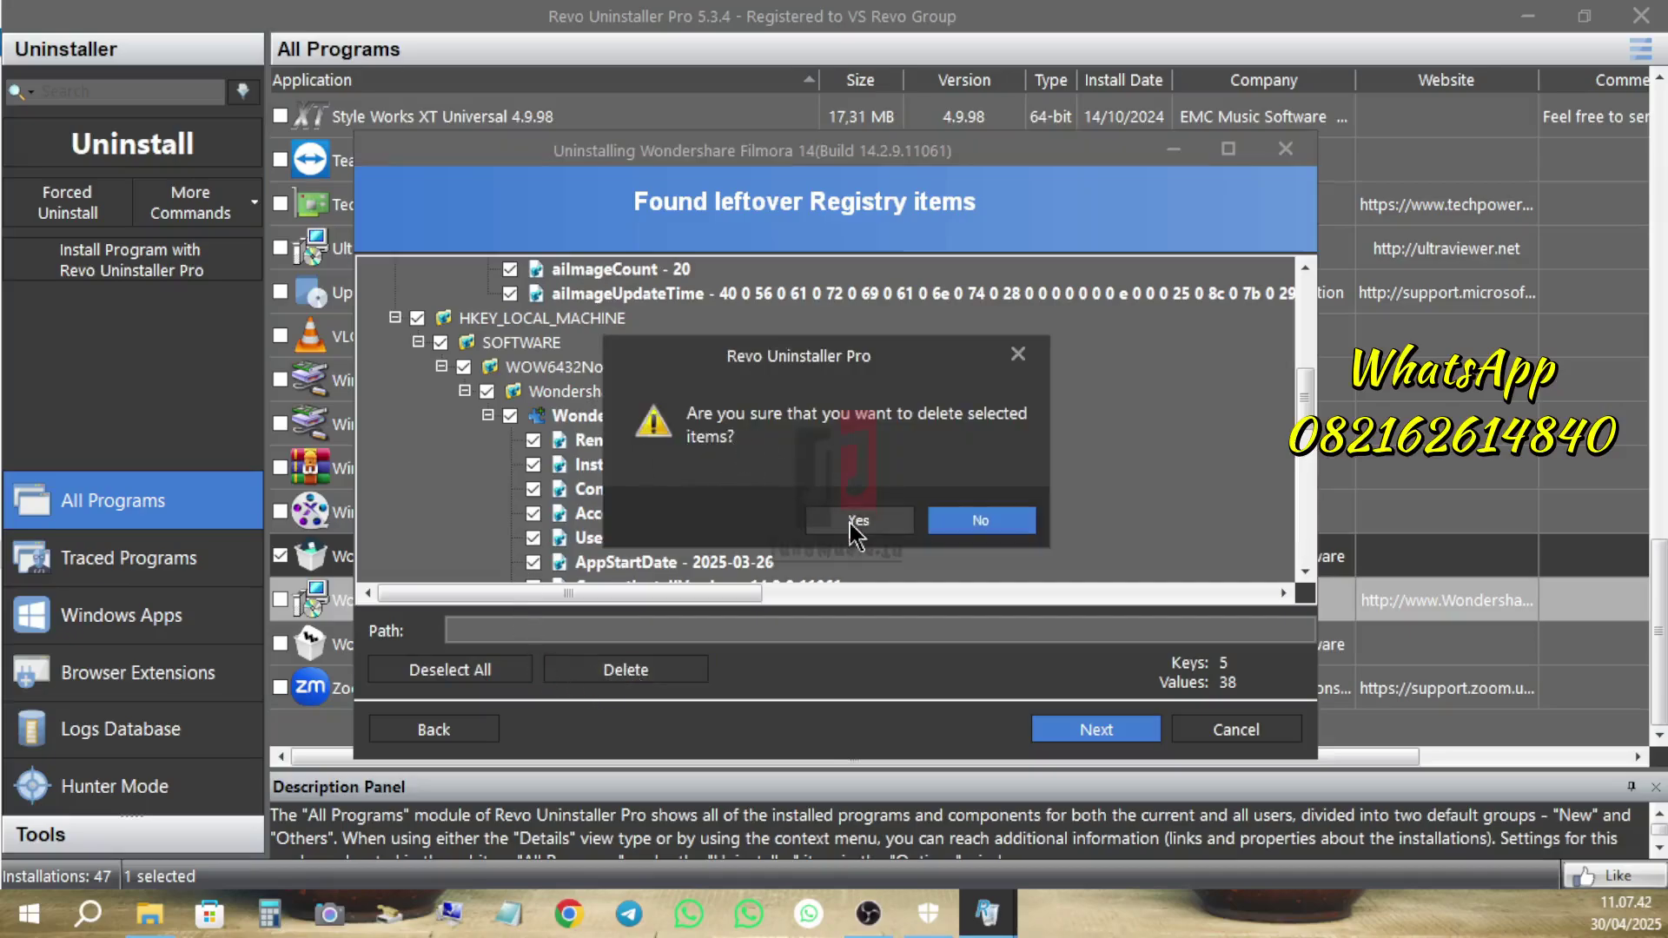
click(856, 521)
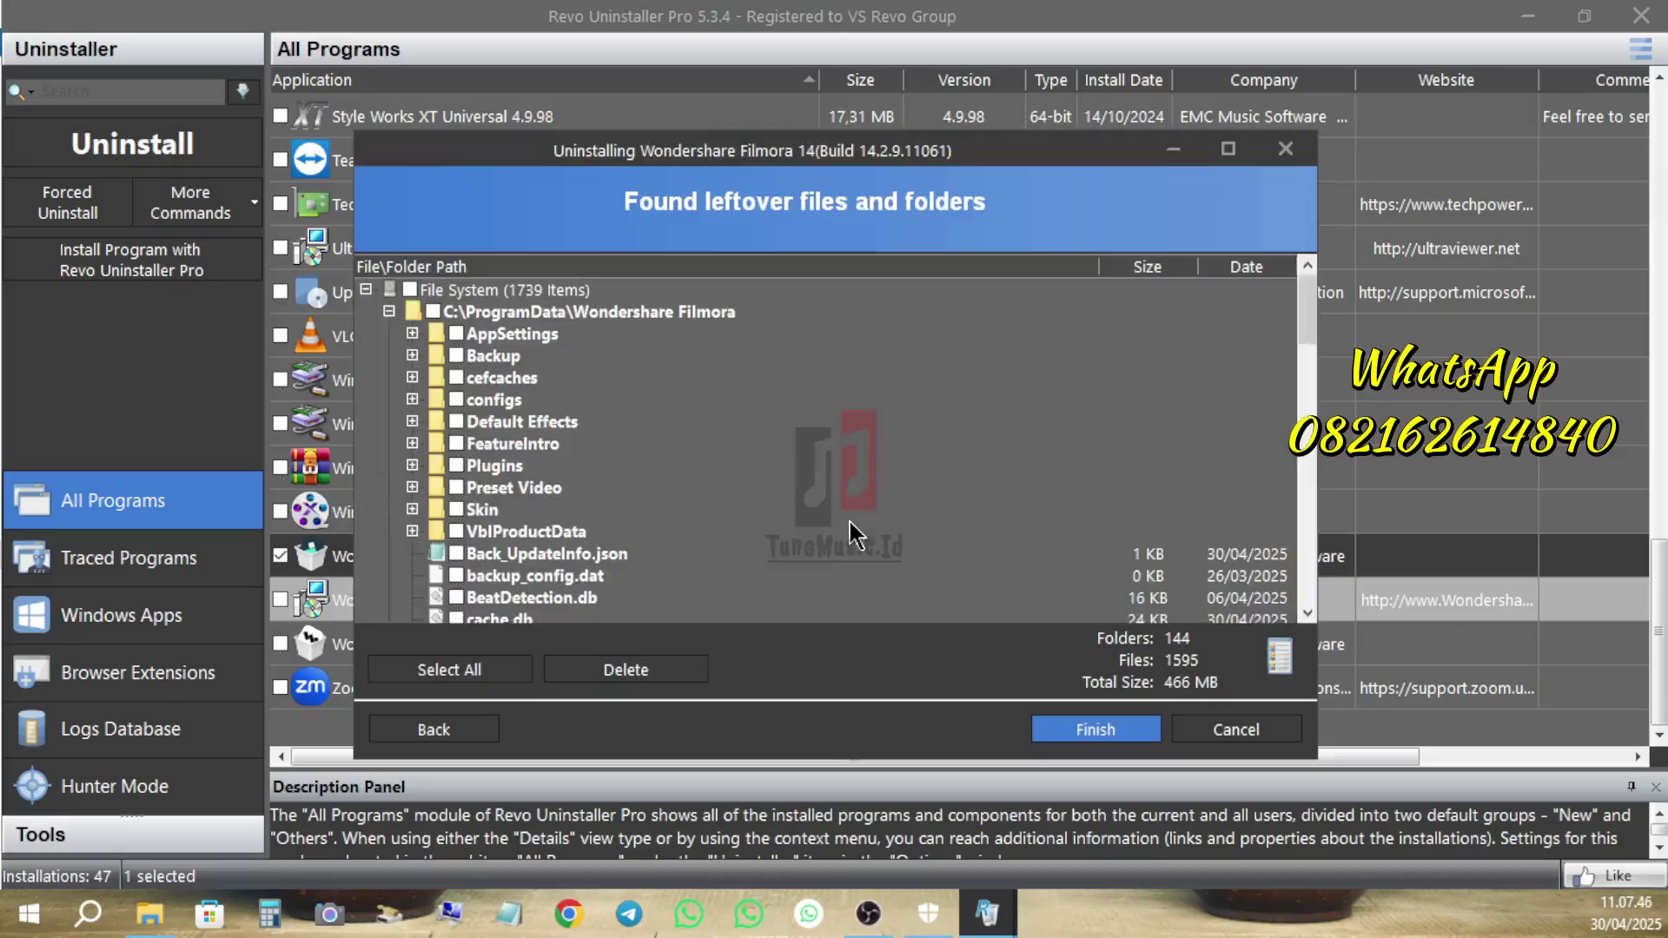
Delete all 466 MB of leftover Filmora files and folders.
click(474, 673)
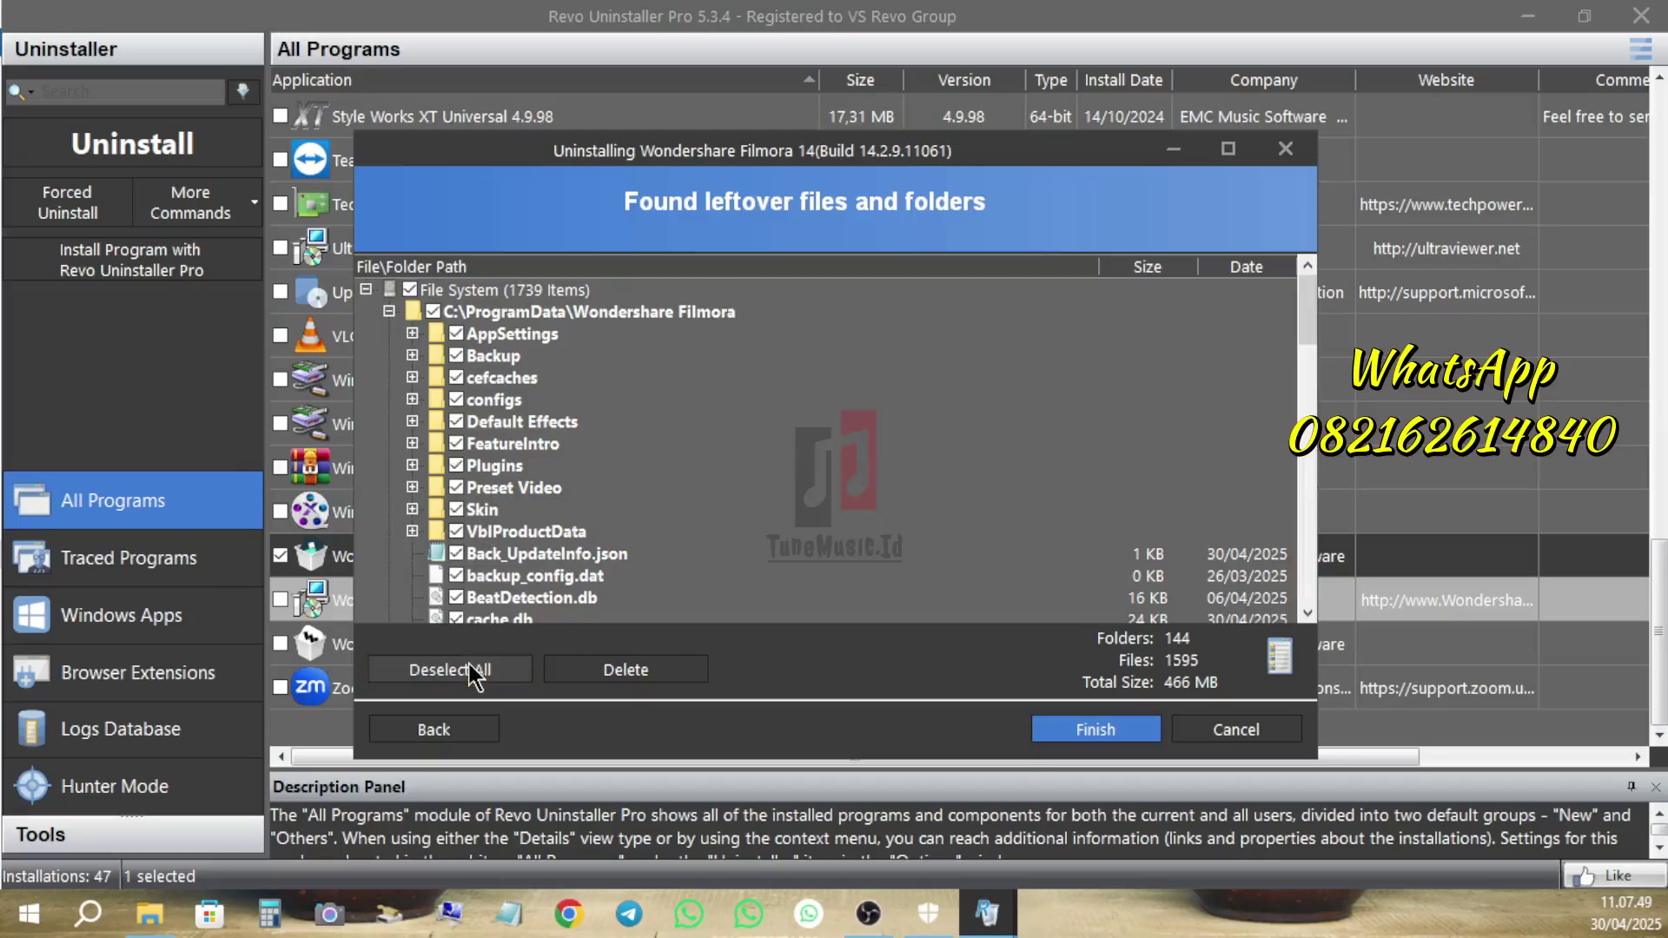
click(628, 672)
click(845, 521)
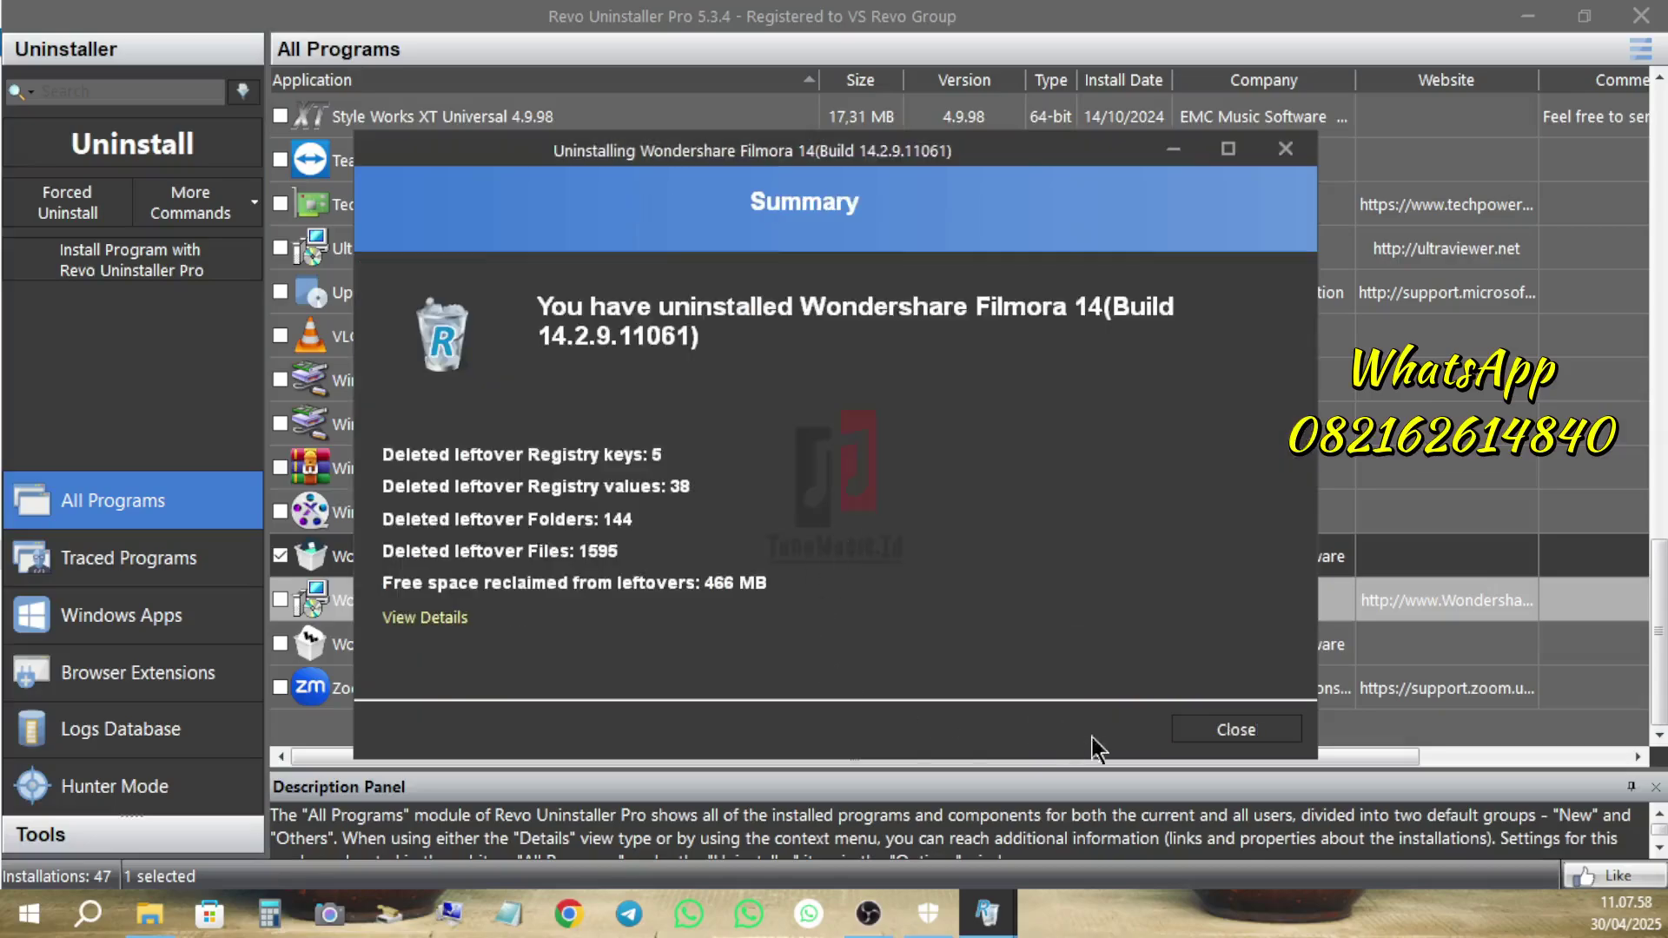
Uninstall Wondershare Helper Compact 2.6.0 through its own uninstaller, declining the uninstall log.
click(1216, 738)
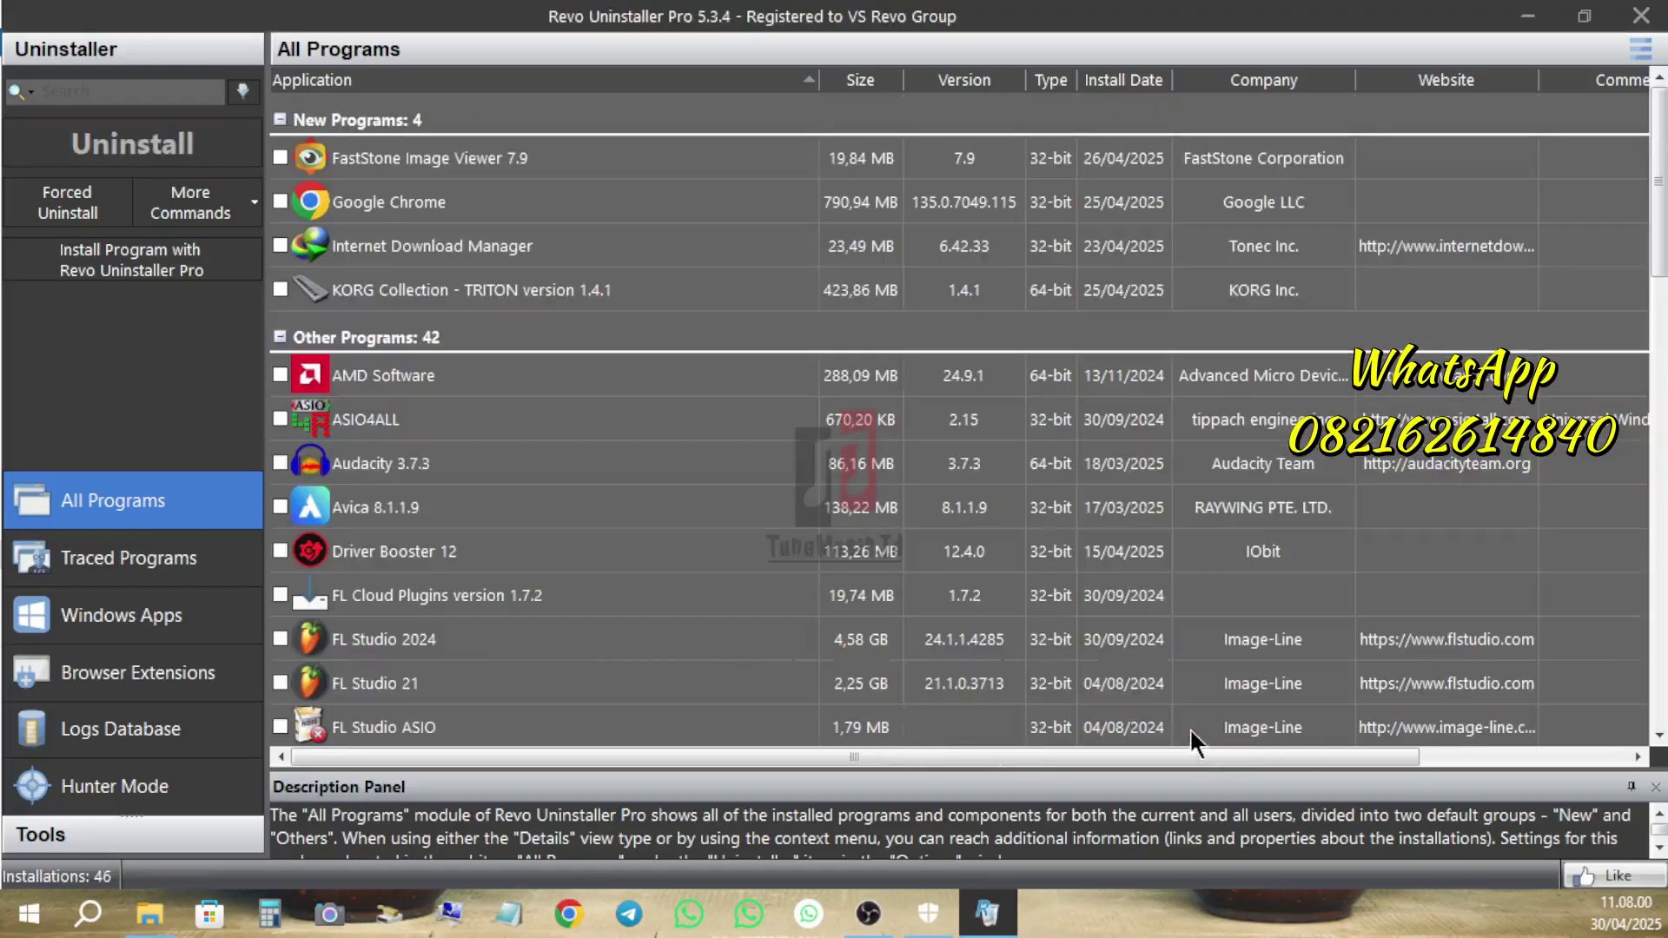
scroll(734, 617, down, 12)
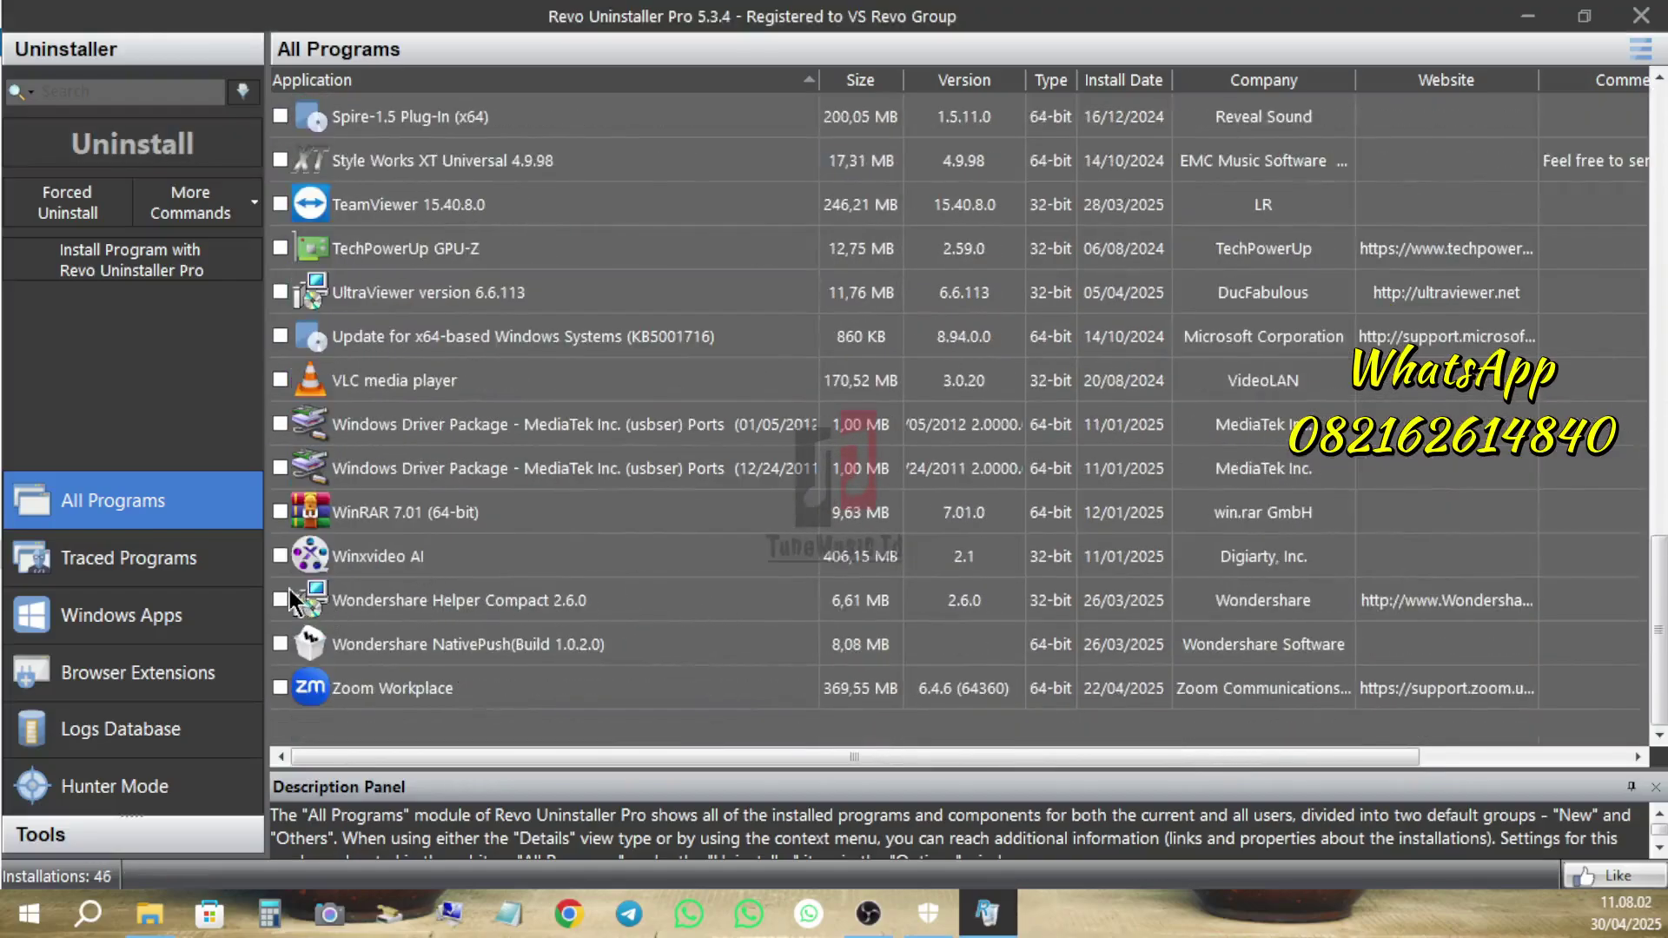
click(280, 600)
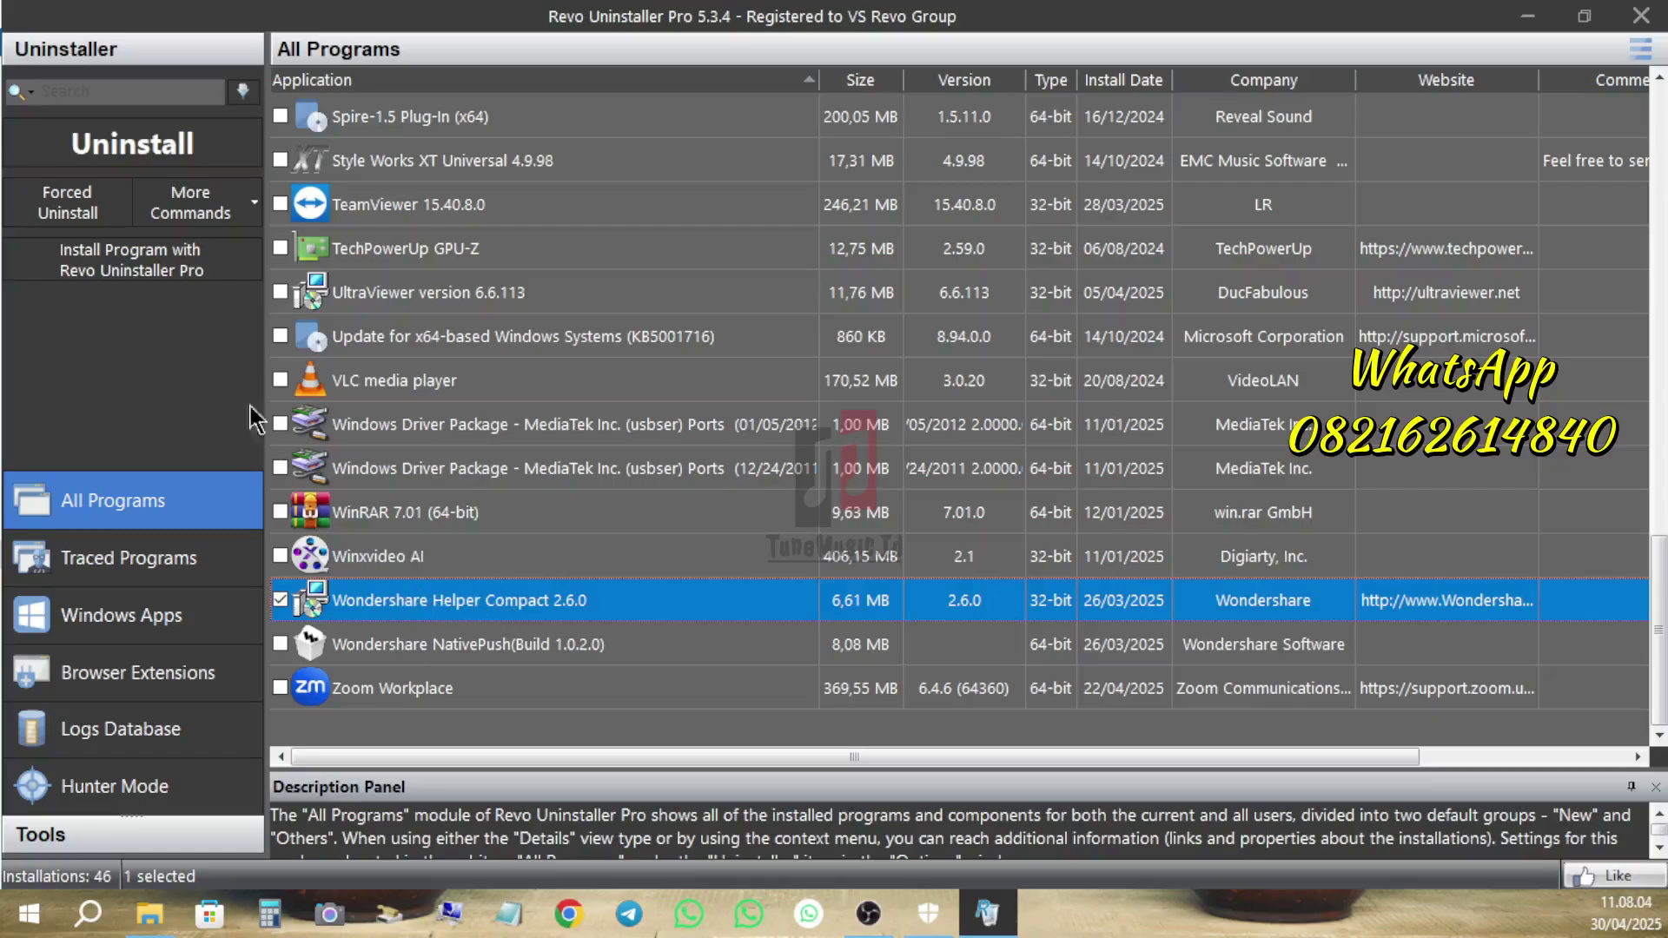
click(155, 148)
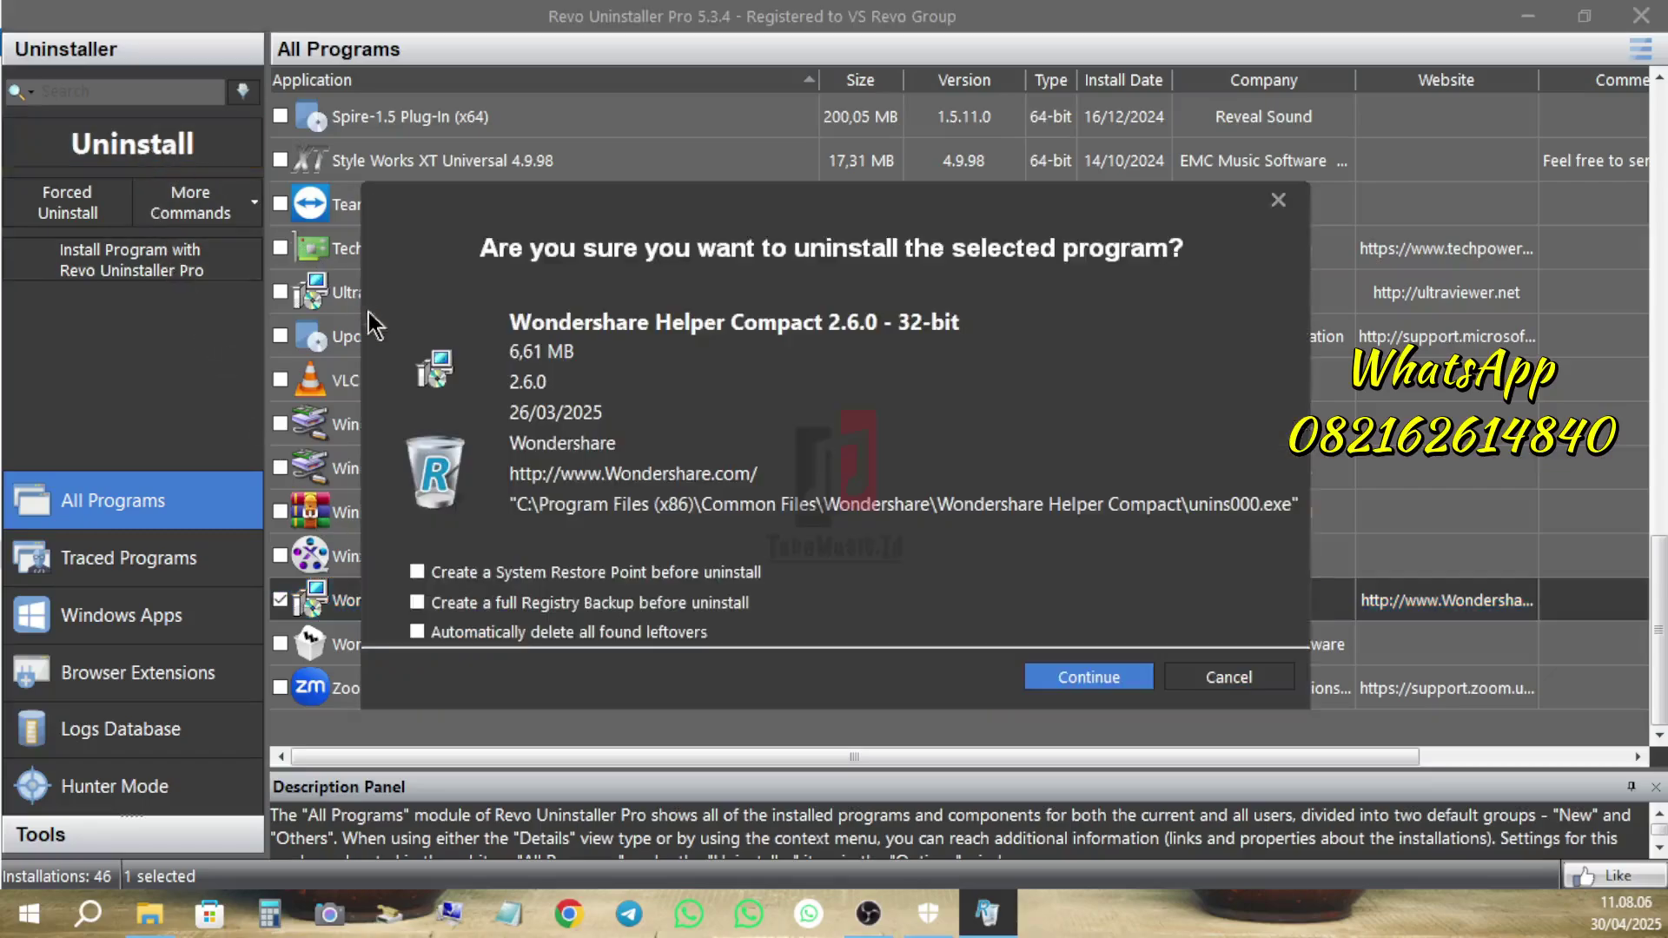
click(441, 575)
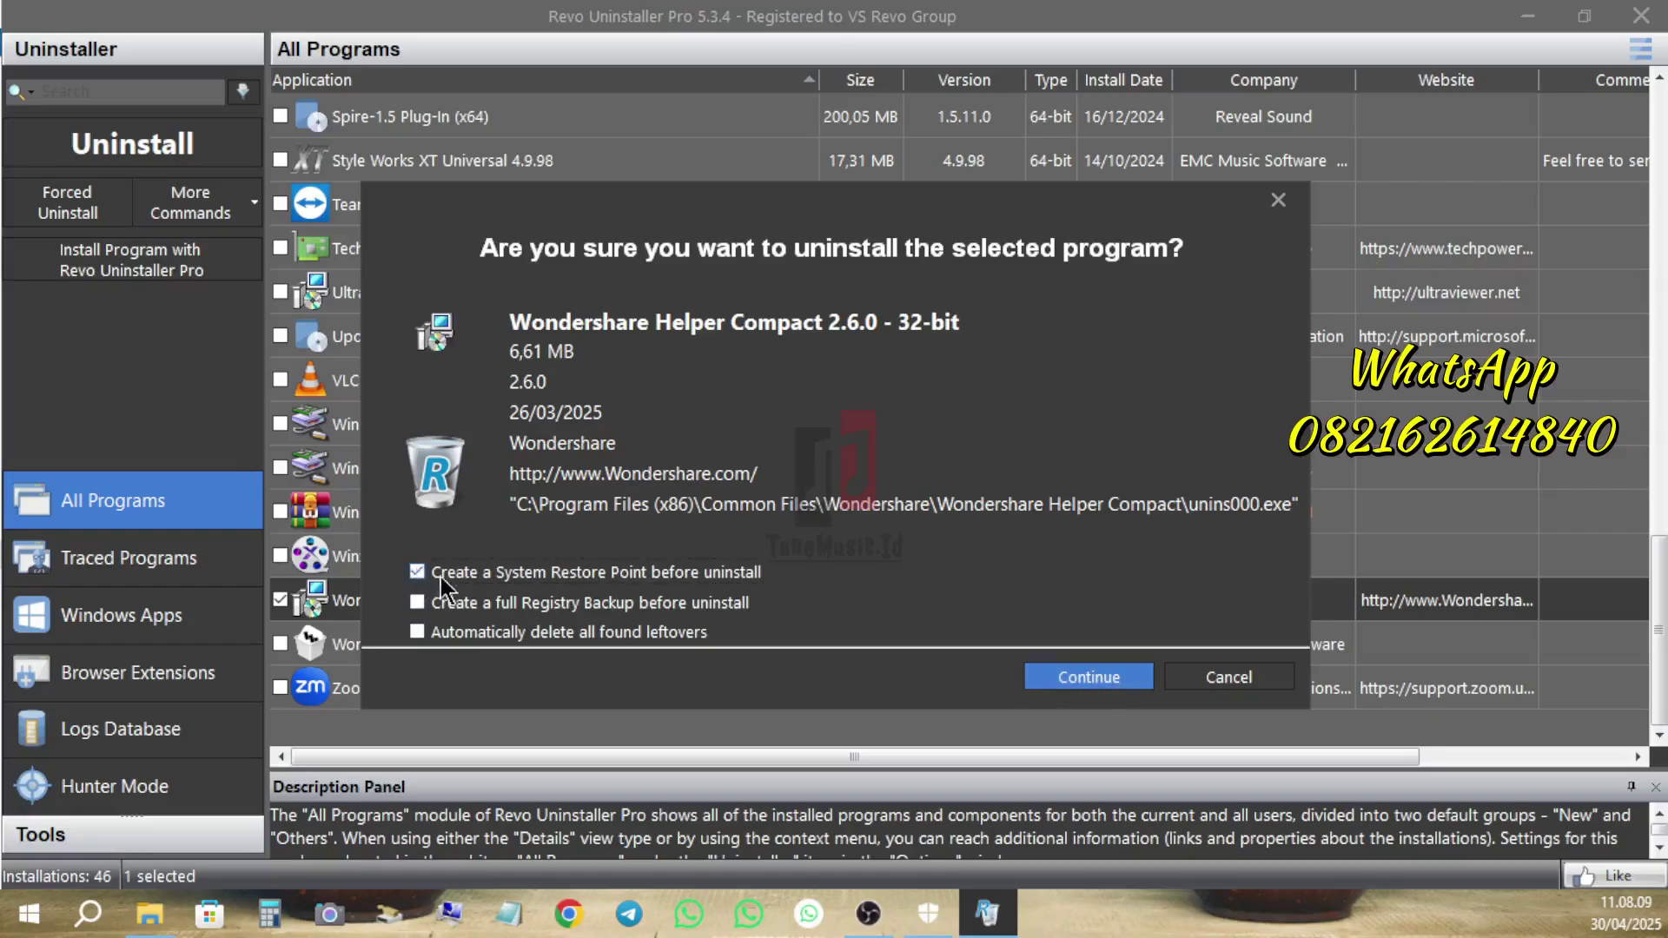
click(1086, 679)
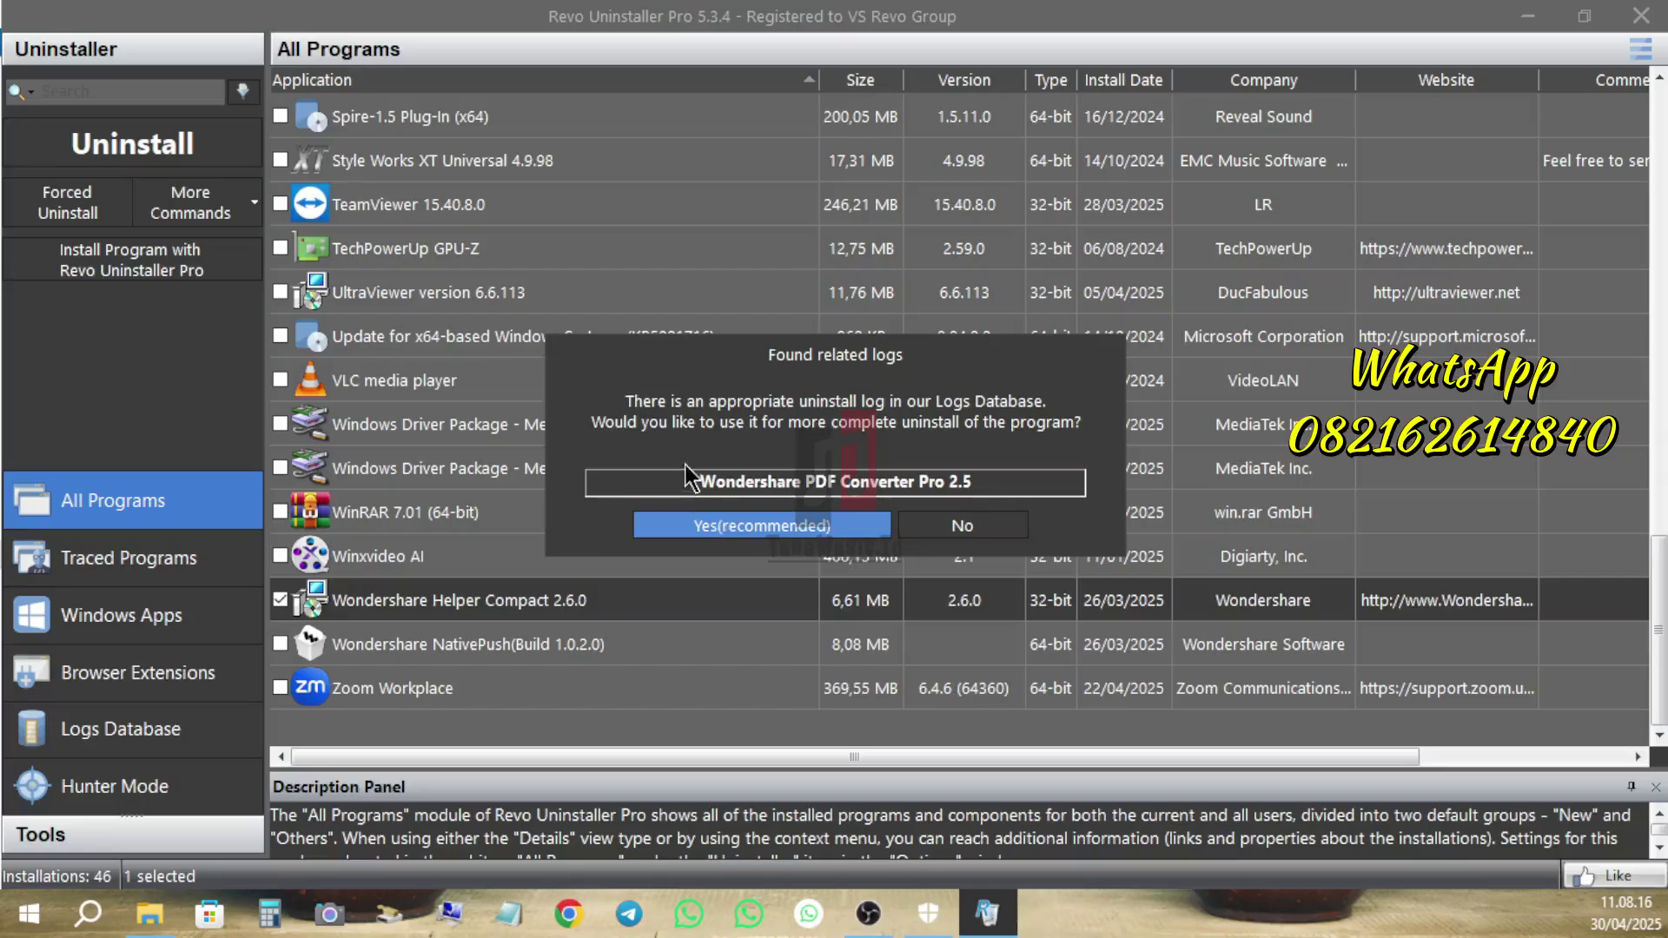
click(1005, 531)
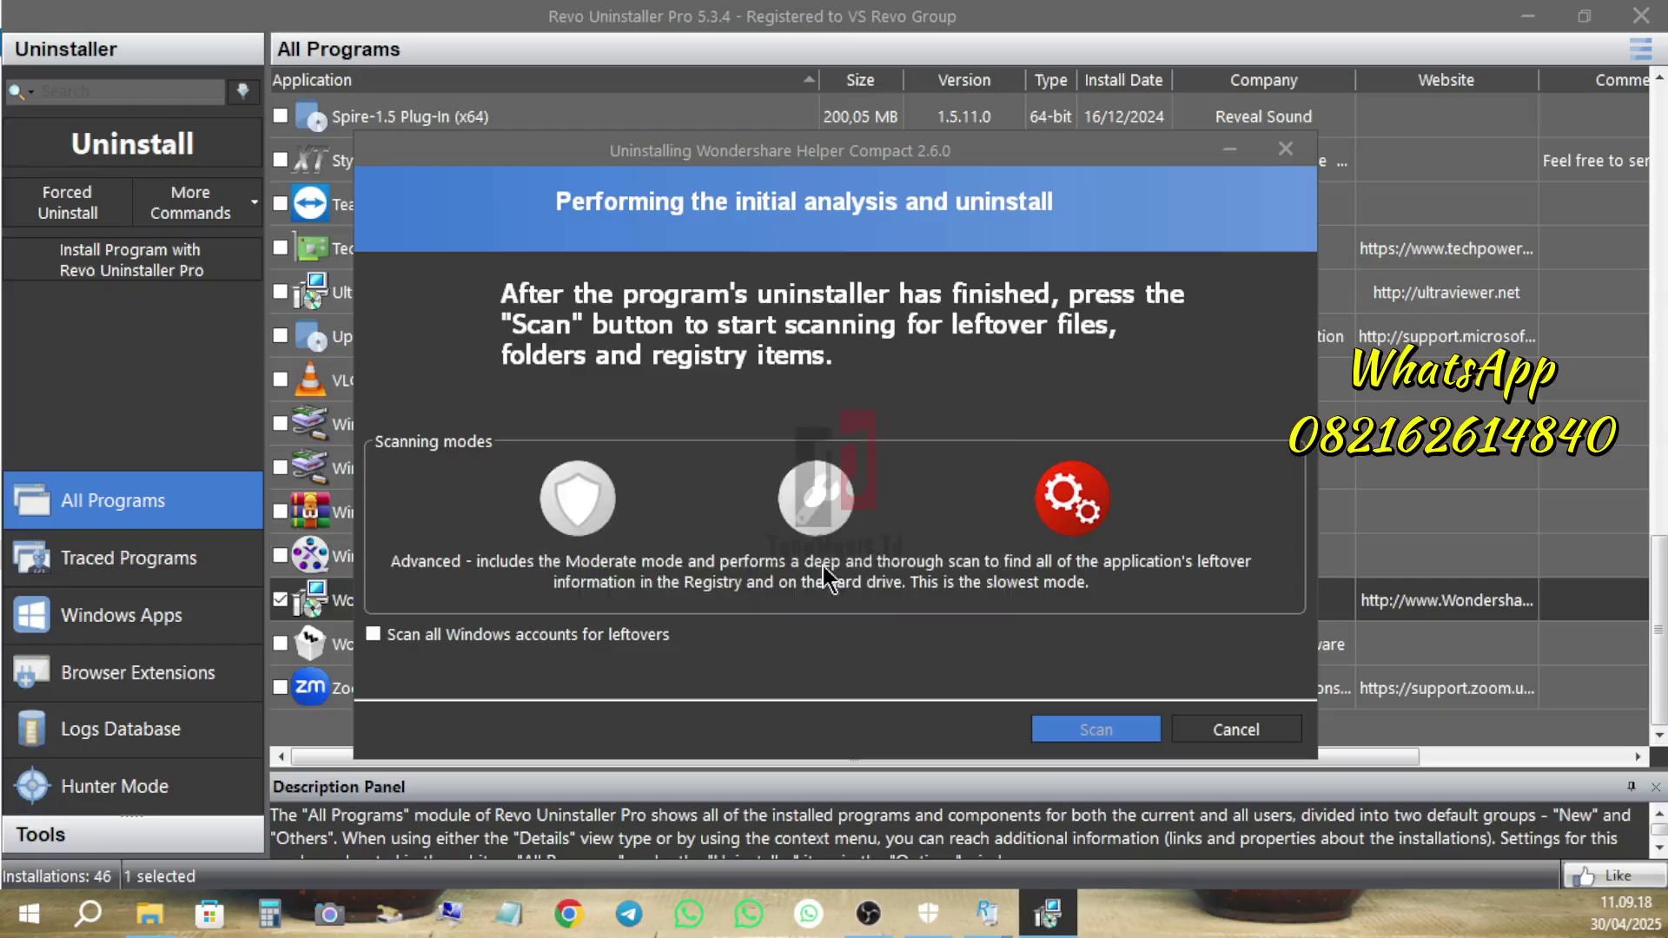
click(821, 576)
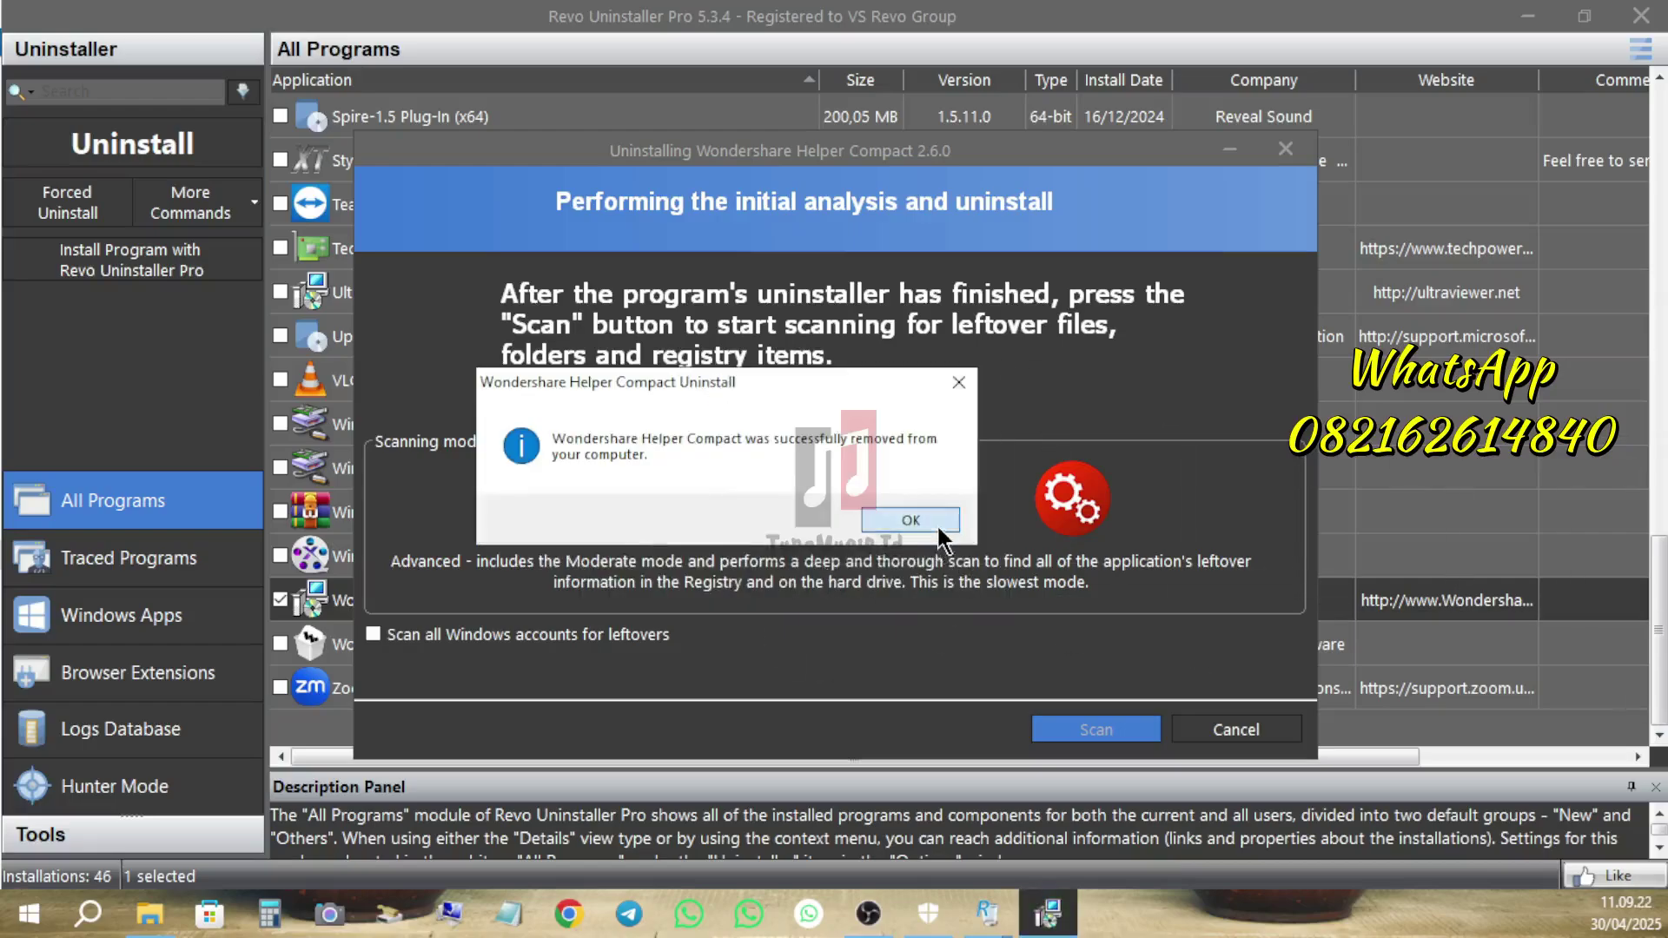
click(932, 524)
Scan all accounts for Helper Compact leftovers and delete its registry items and prefetch file.
click(487, 642)
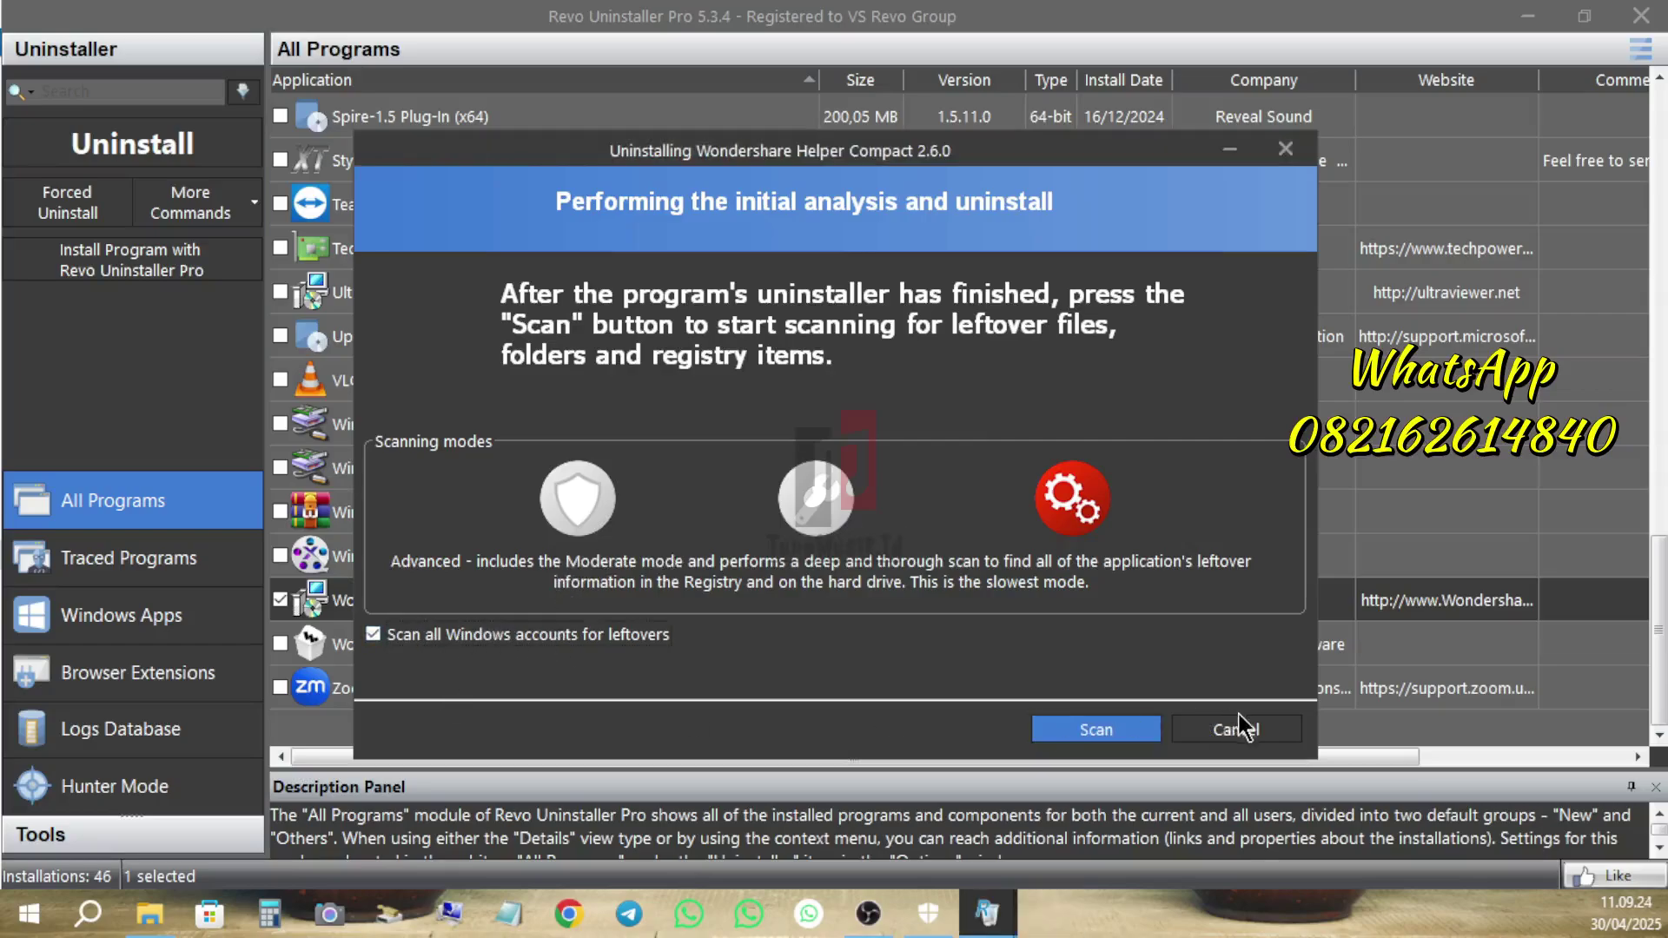
click(1100, 737)
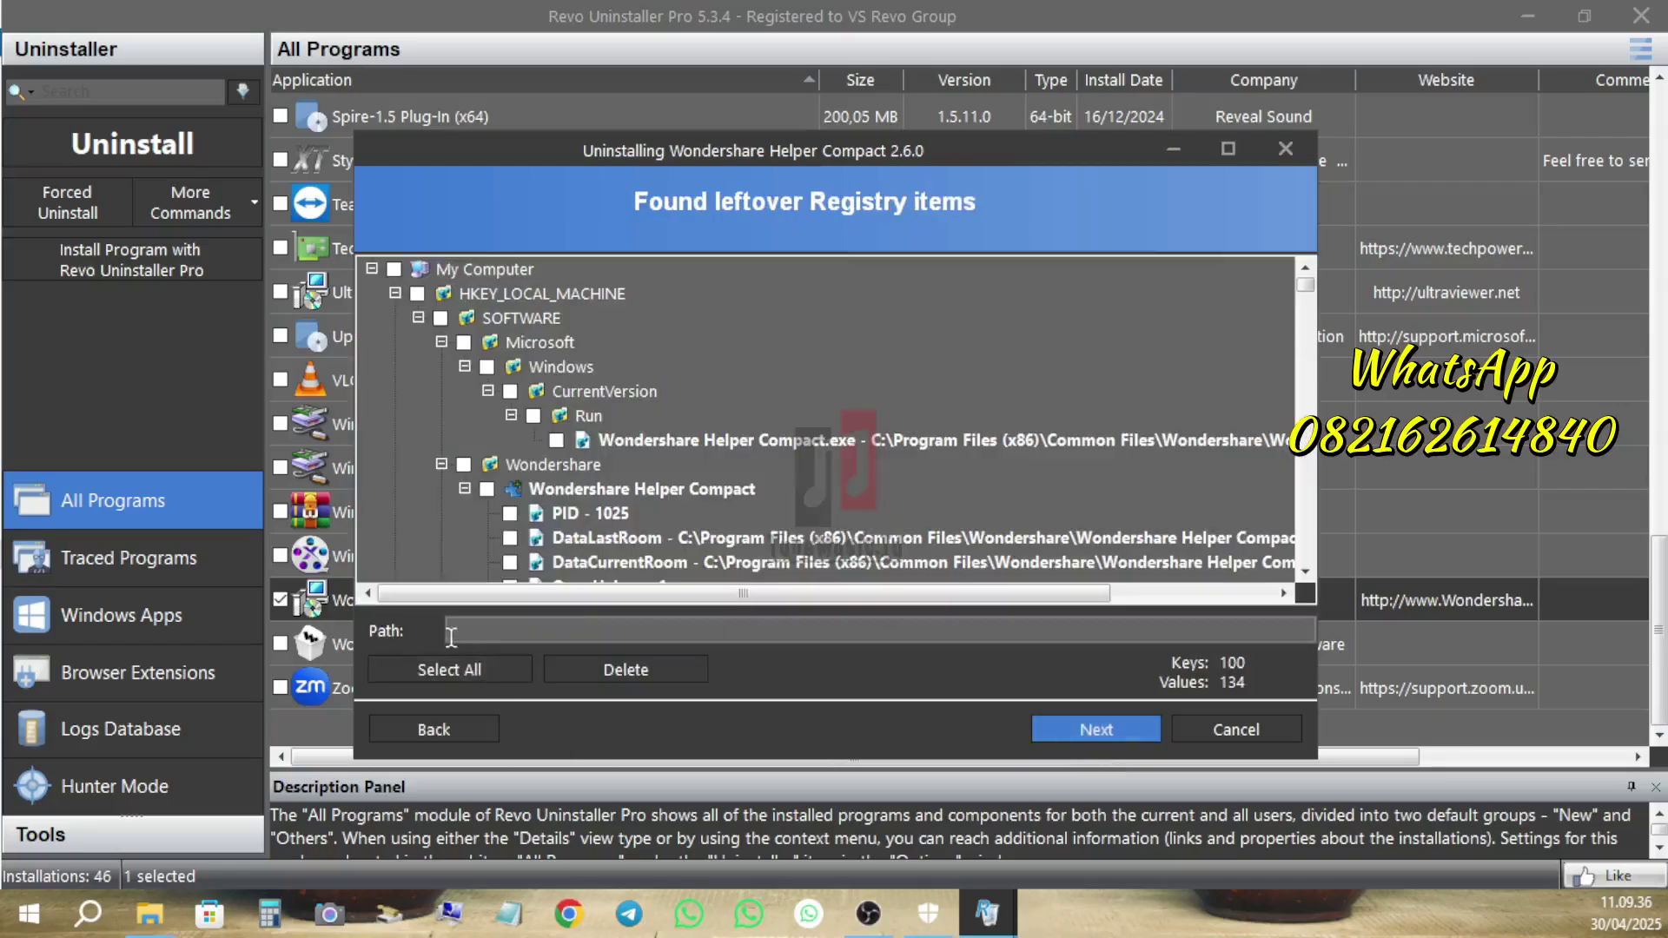
click(435, 678)
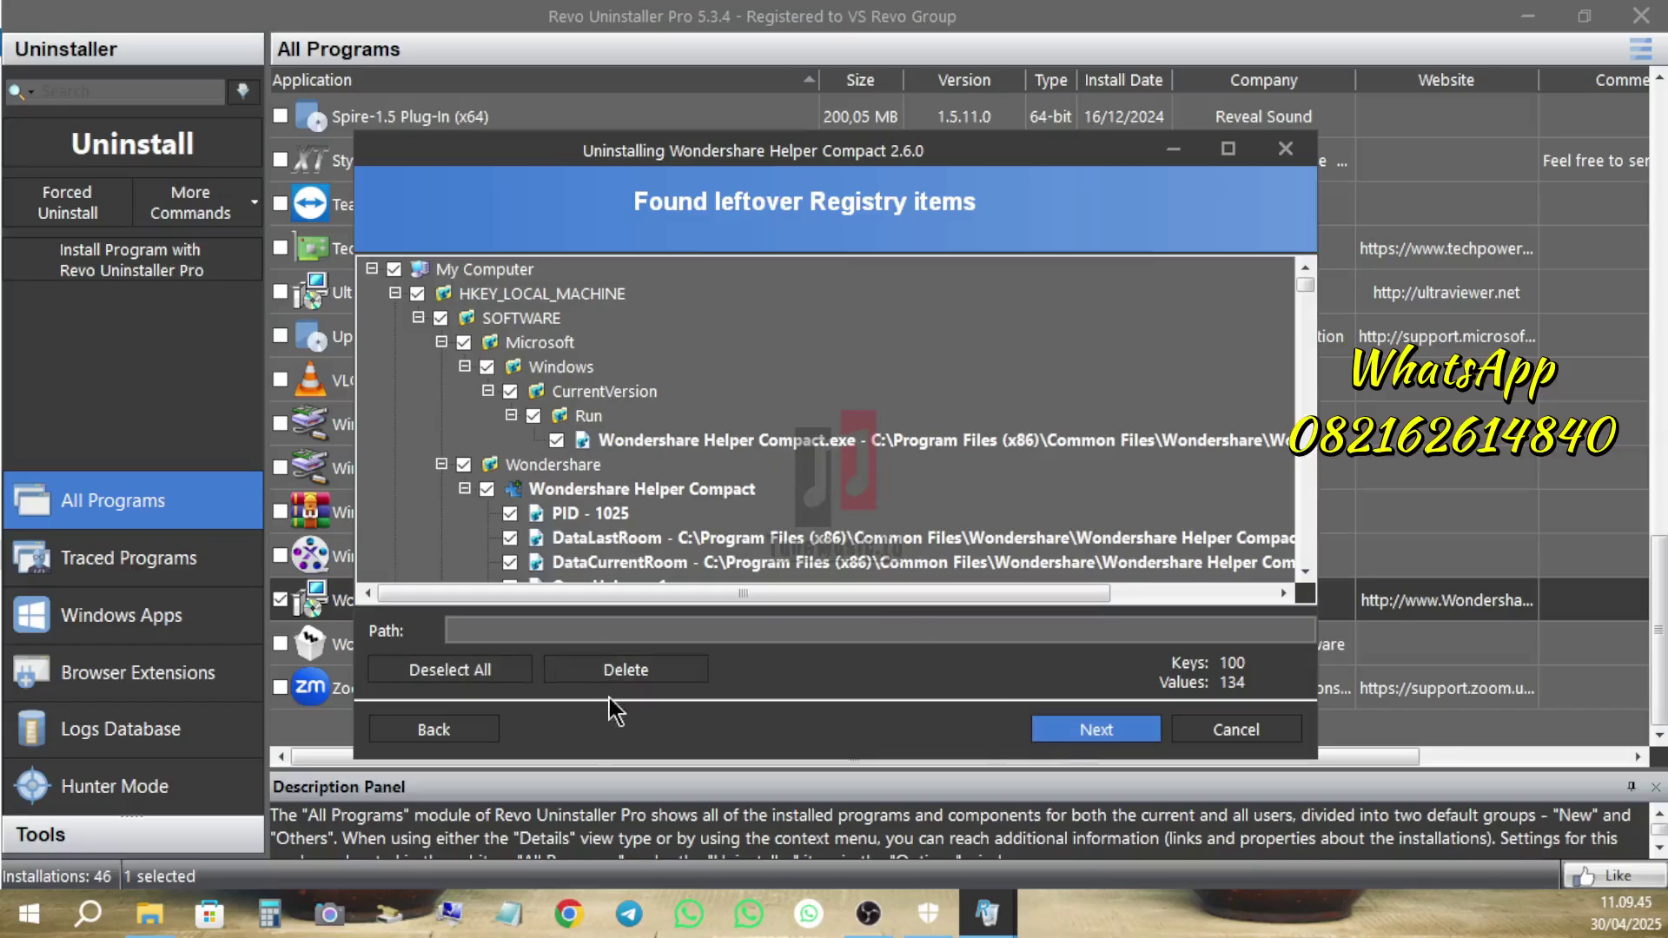
click(608, 670)
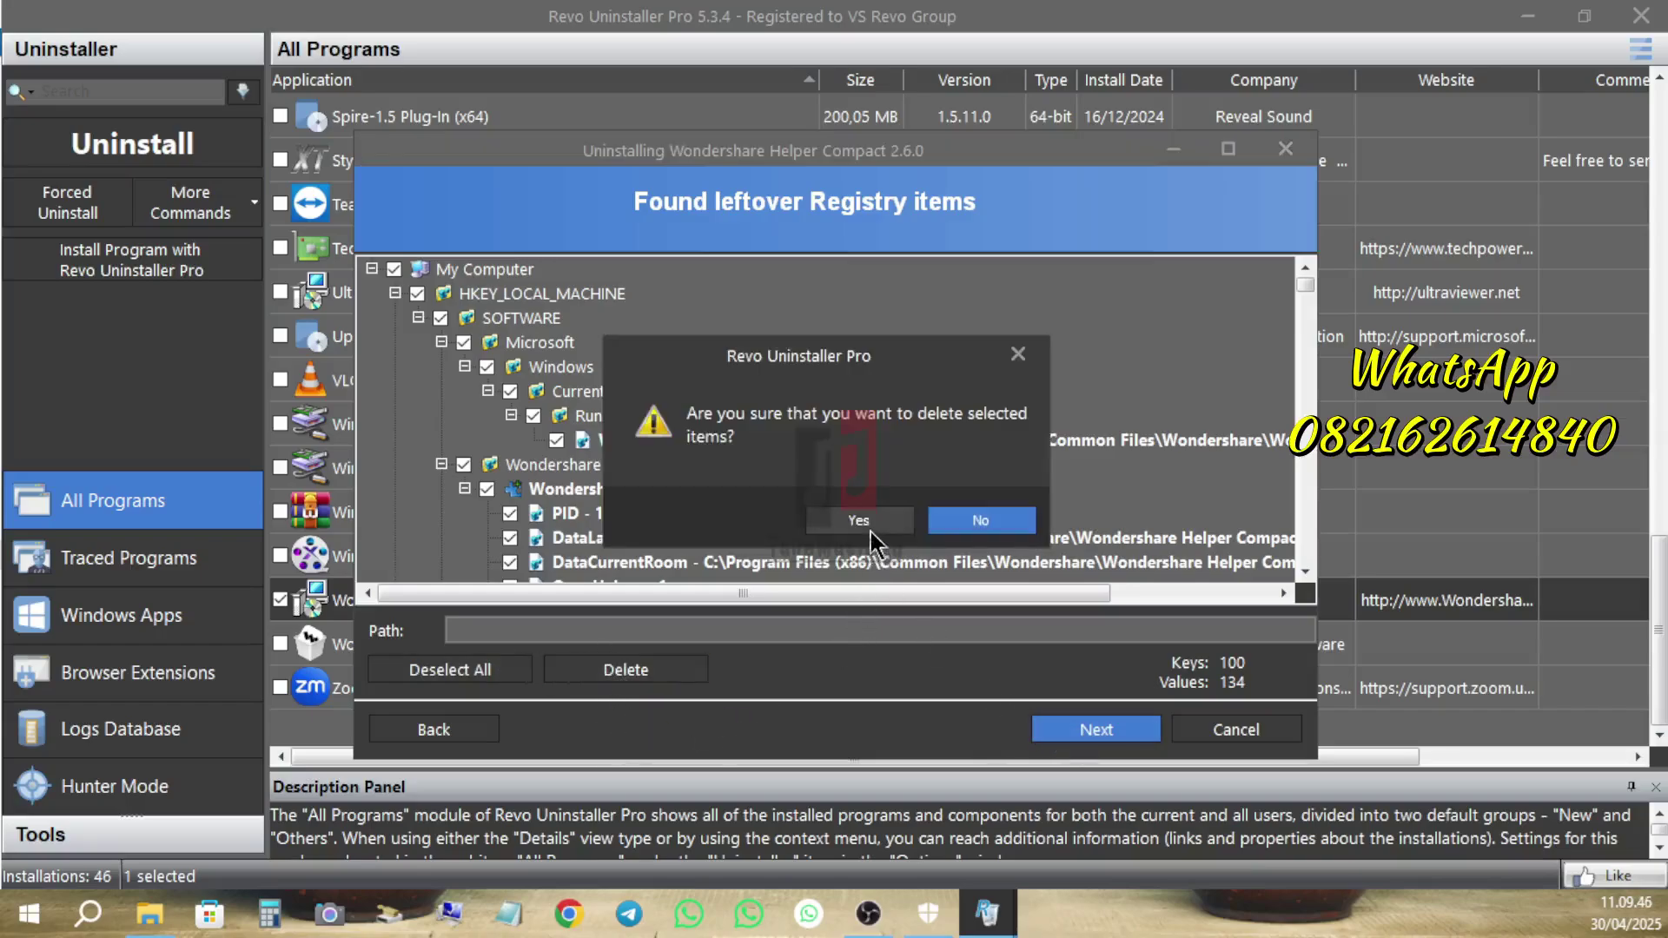
click(859, 520)
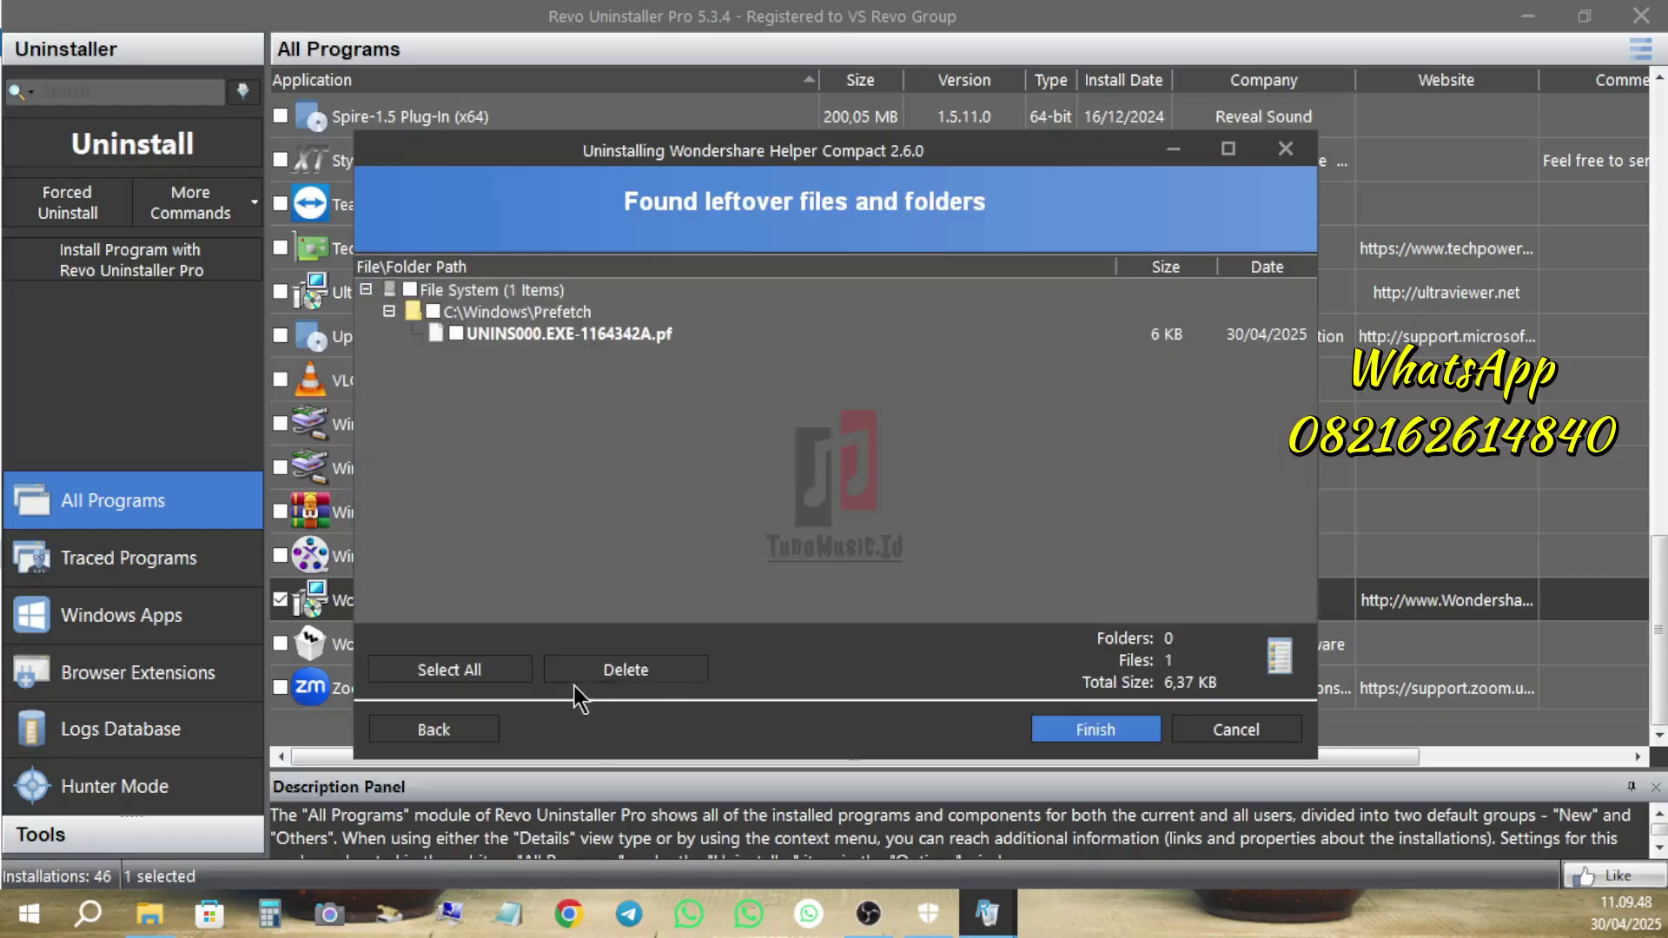
click(473, 670)
click(623, 673)
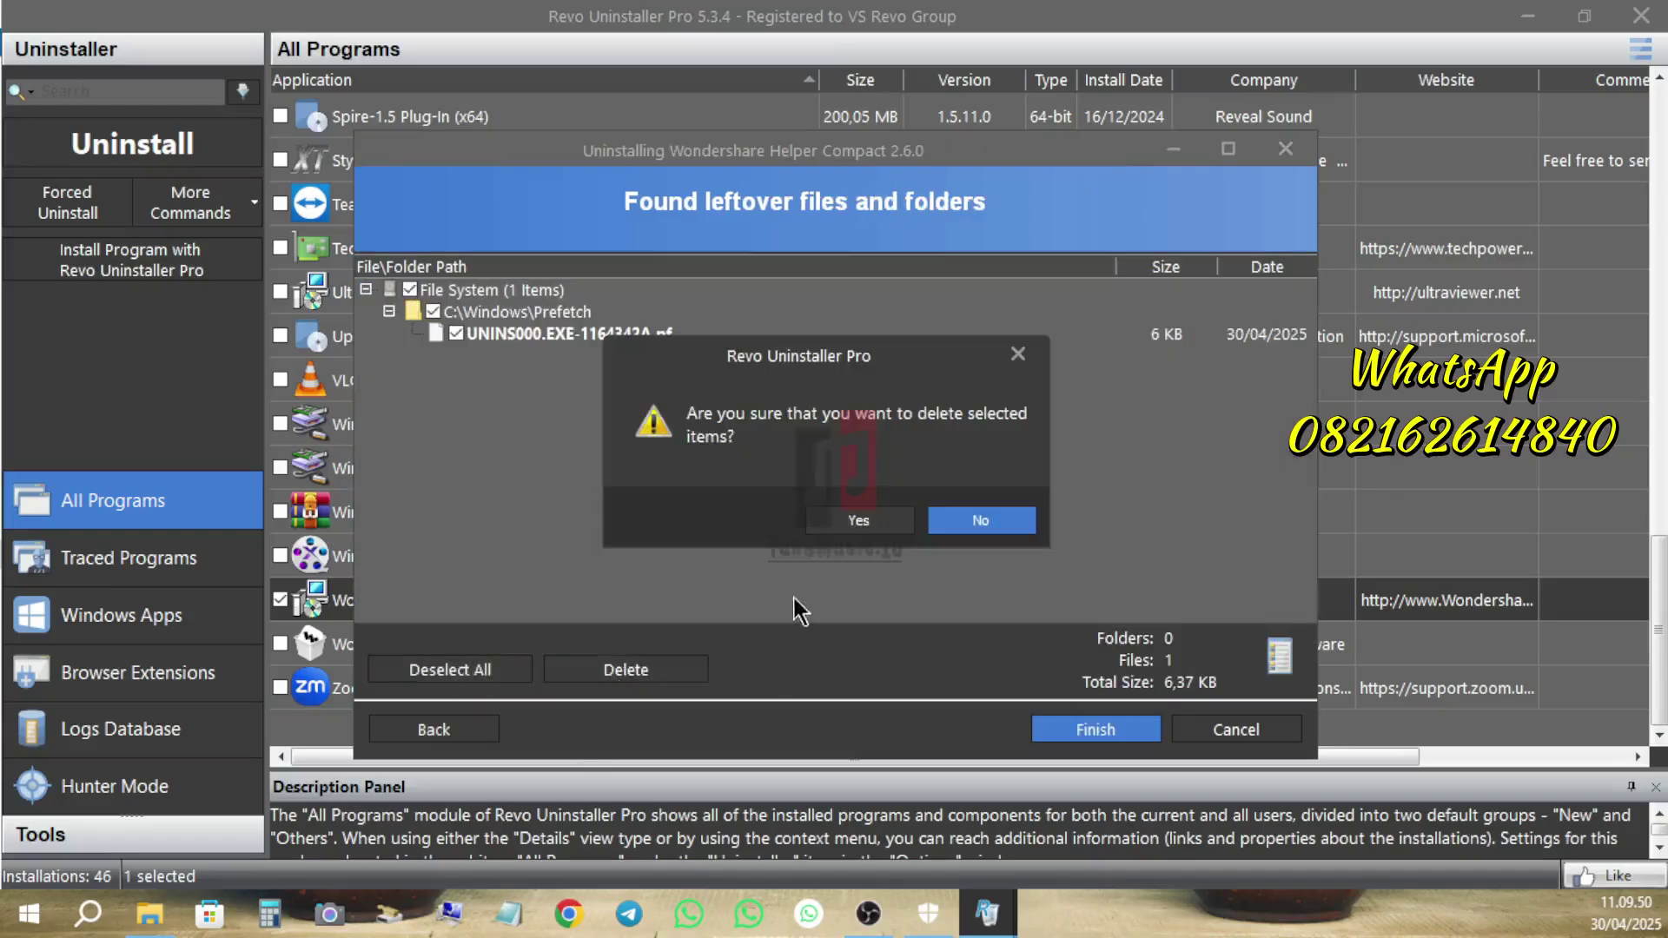
click(851, 521)
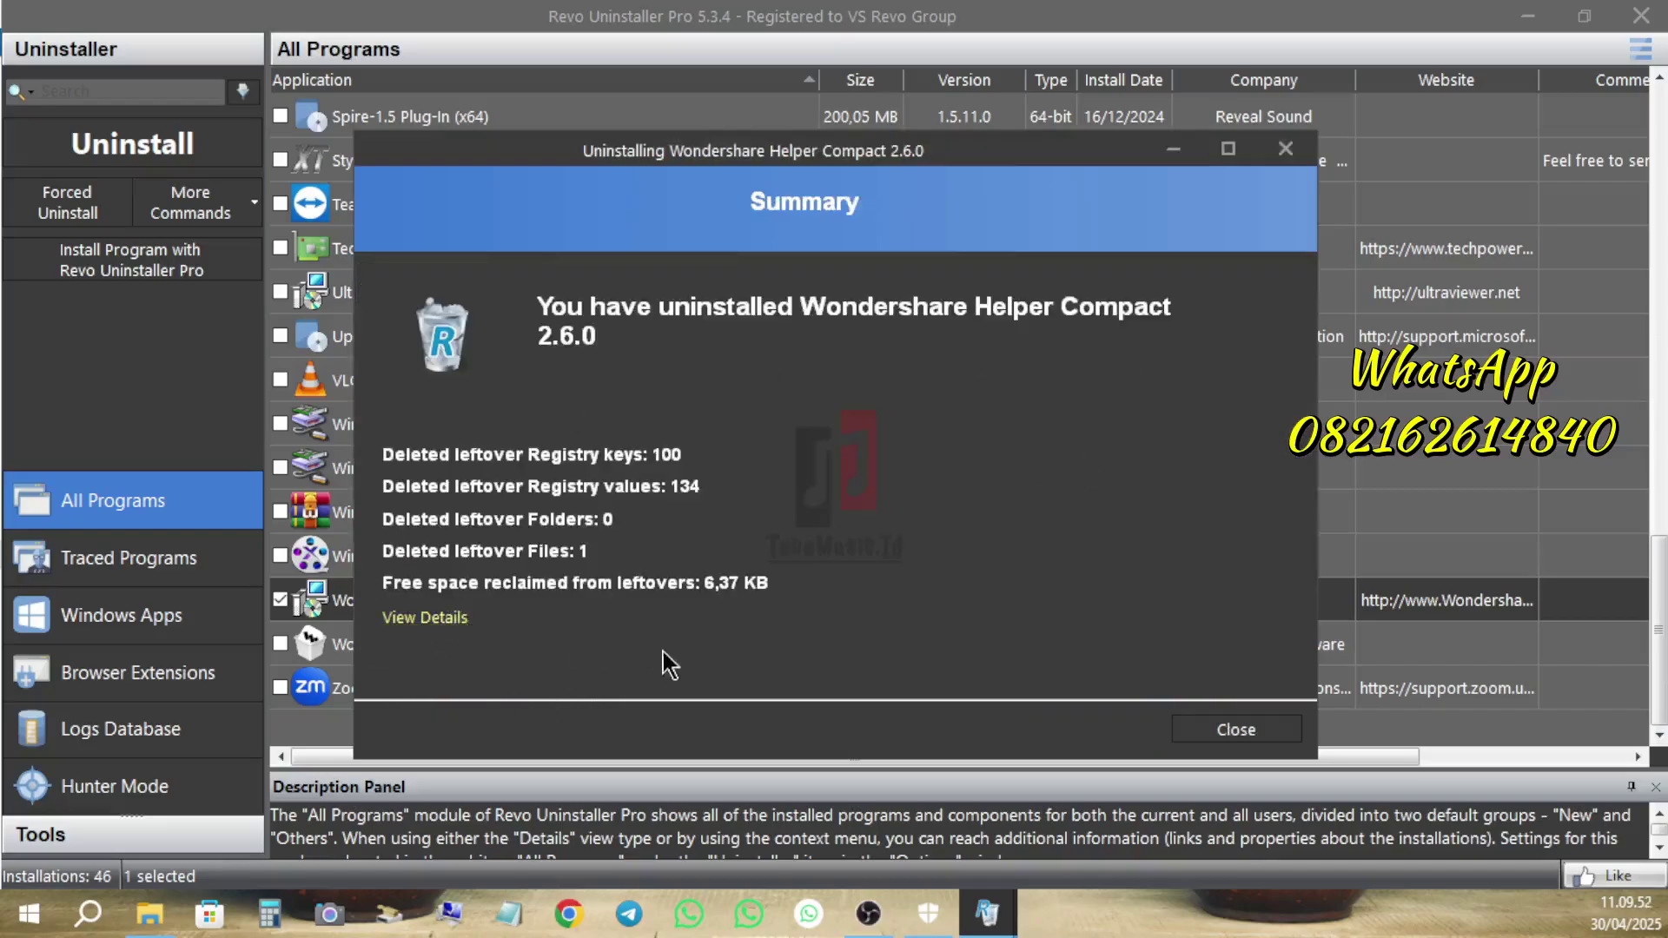
click(1254, 726)
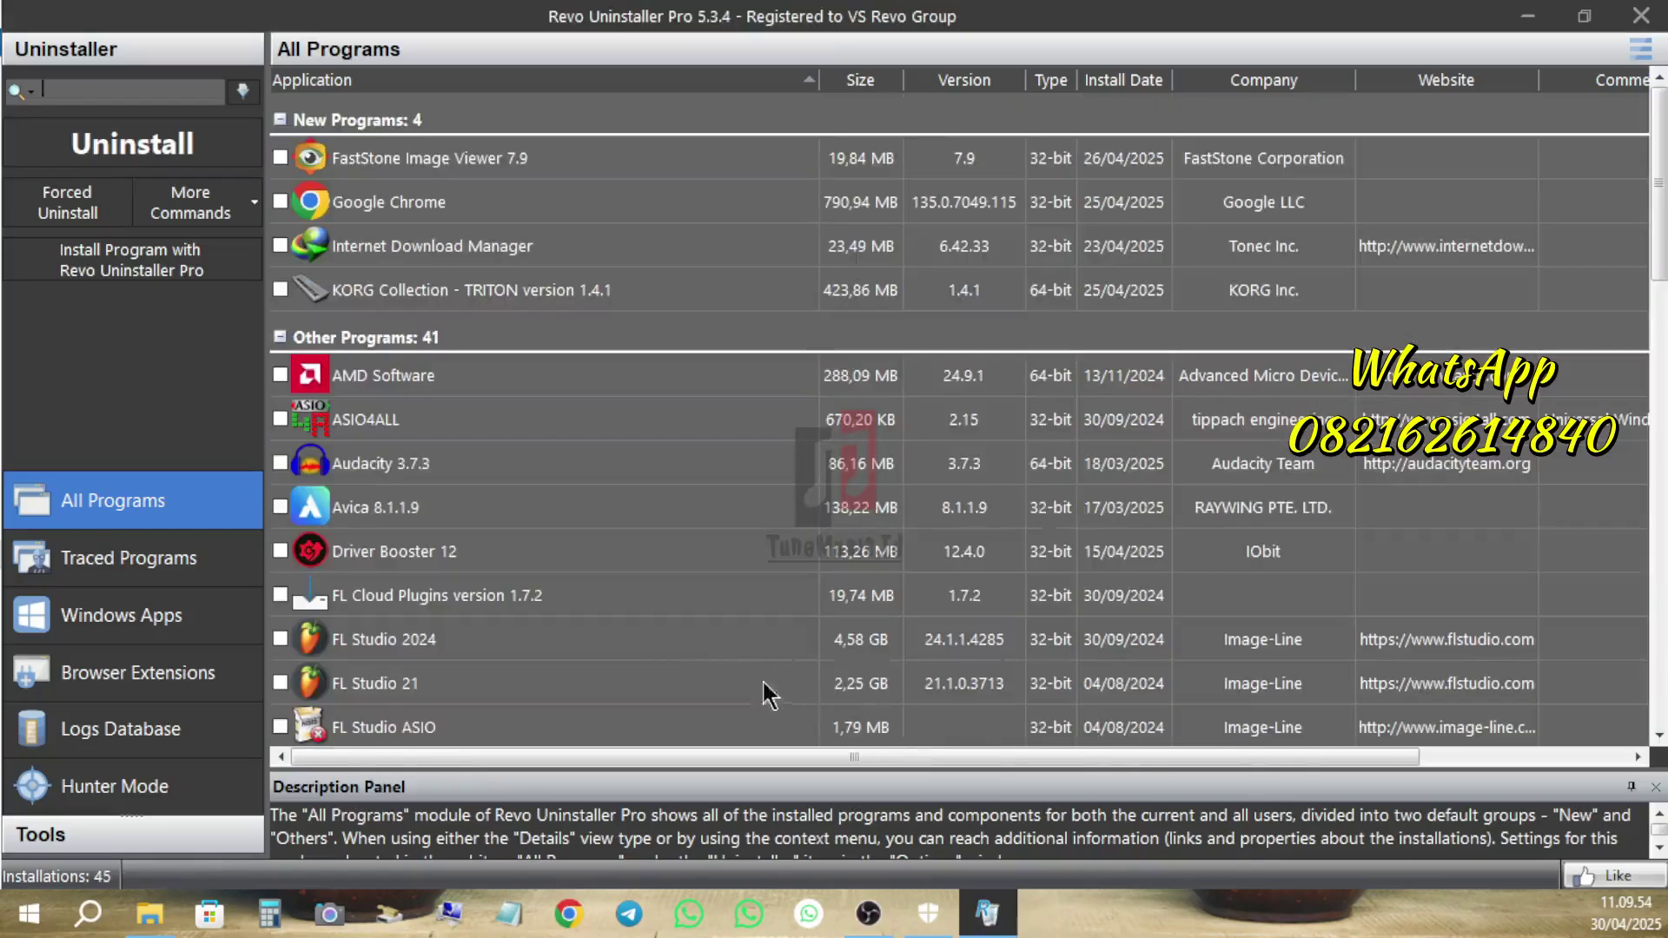
Uninstall Wondershare NativePush (Build 1.0.2.0) through its own uninstaller.
scroll(582, 651, down, 13)
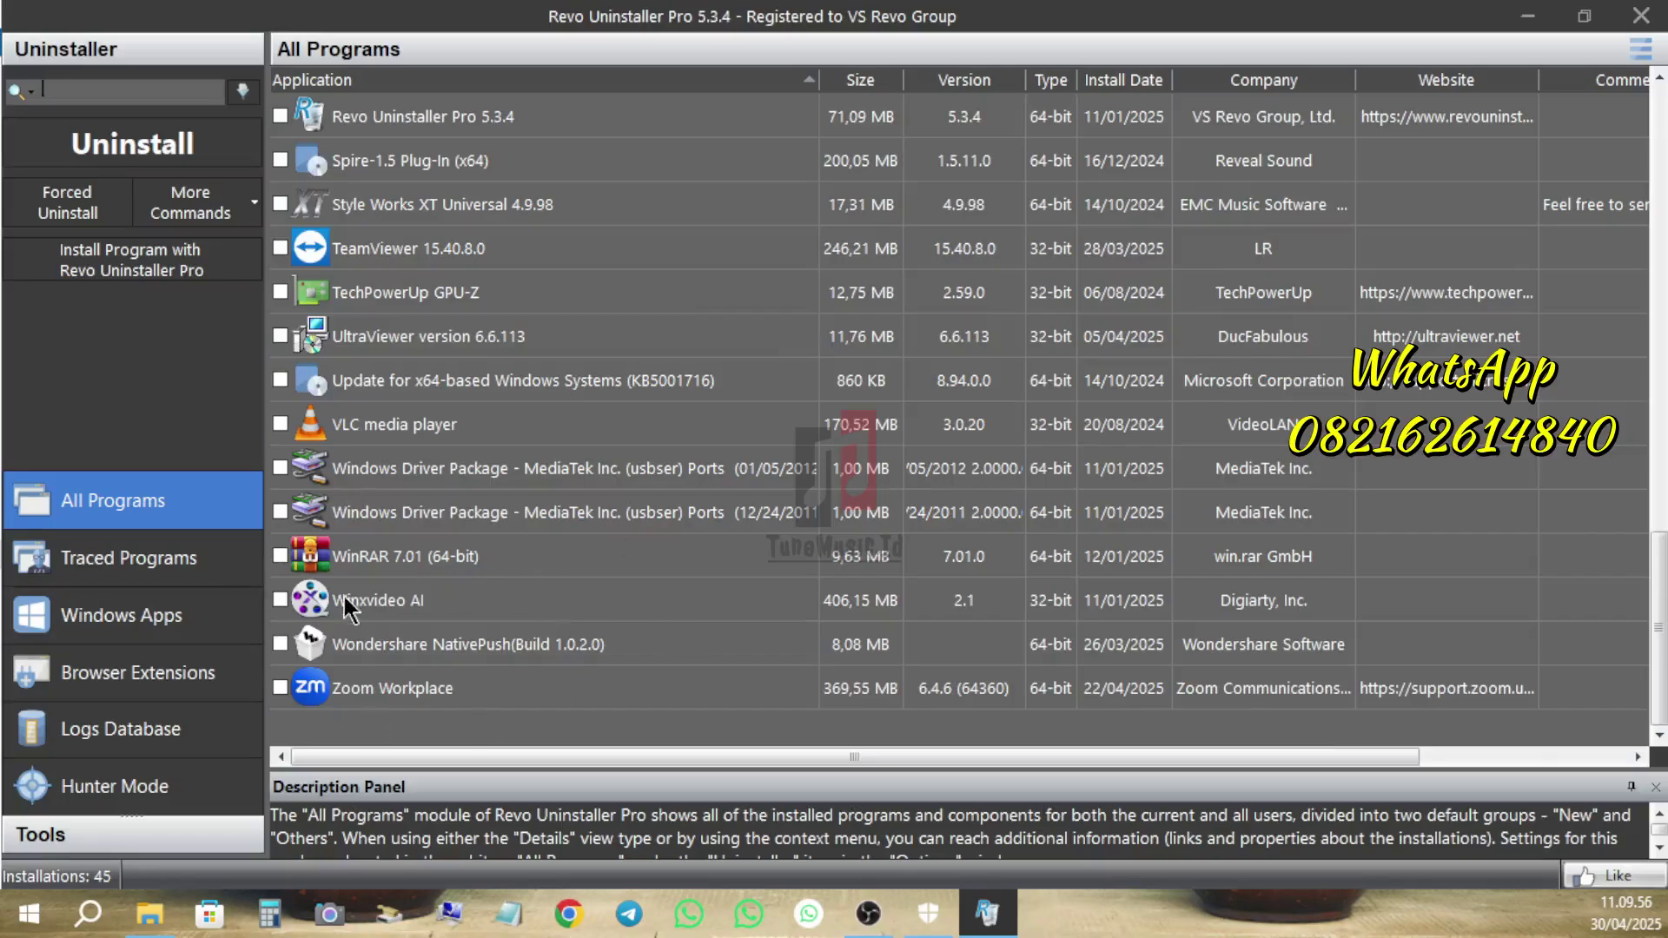
click(279, 644)
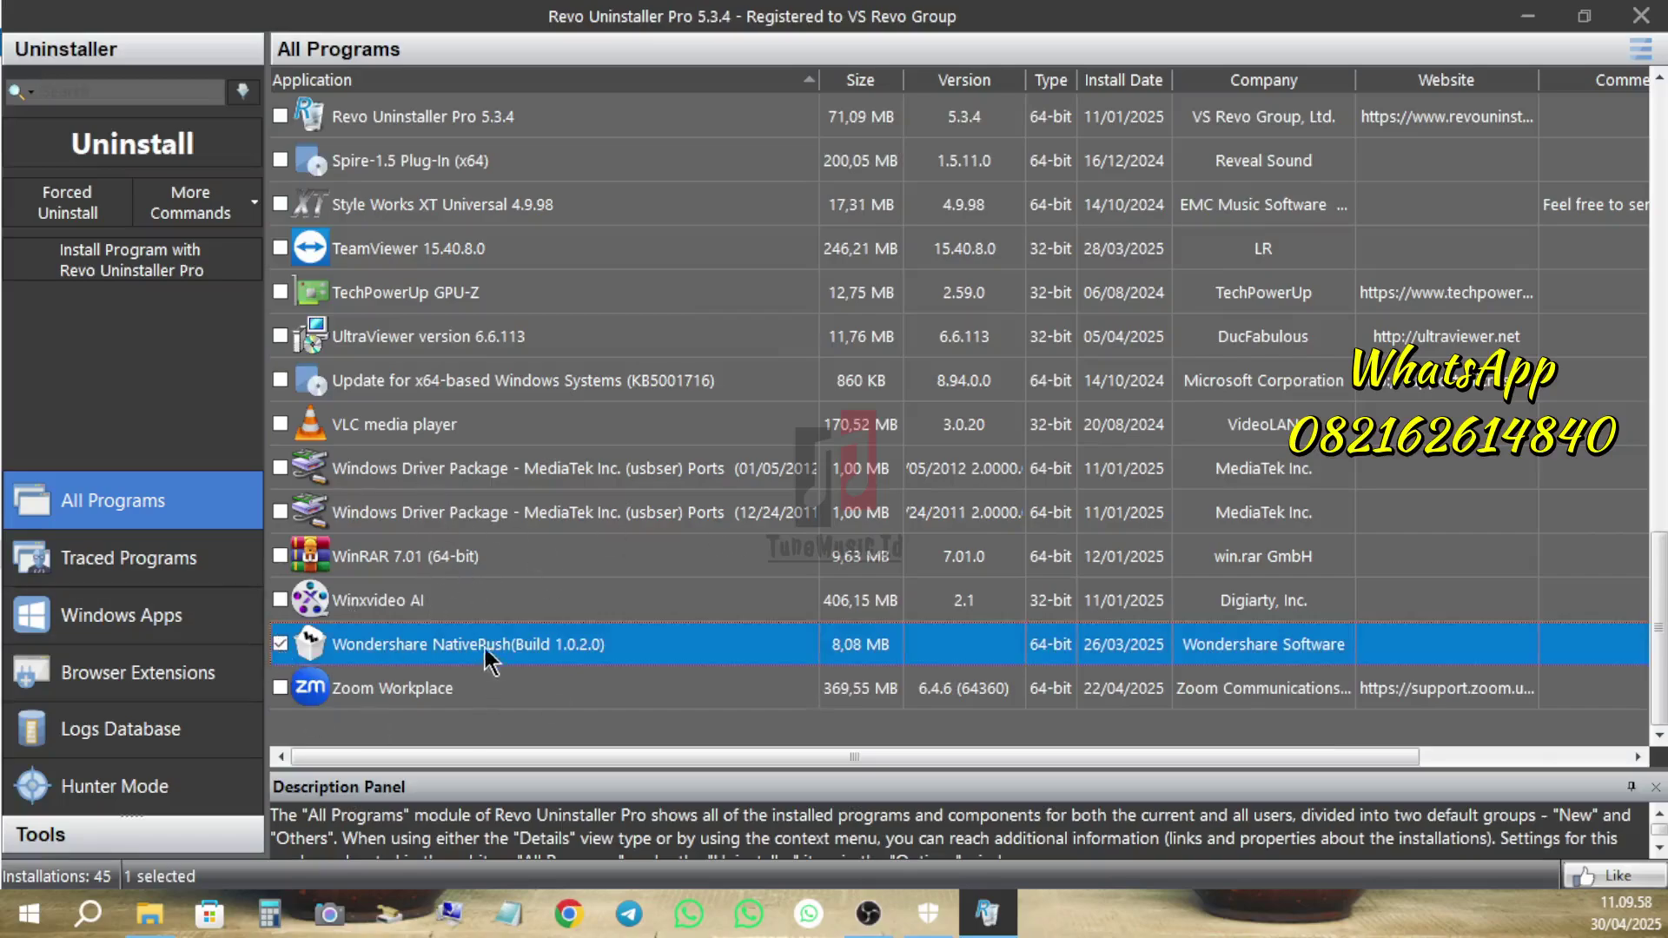
click(139, 146)
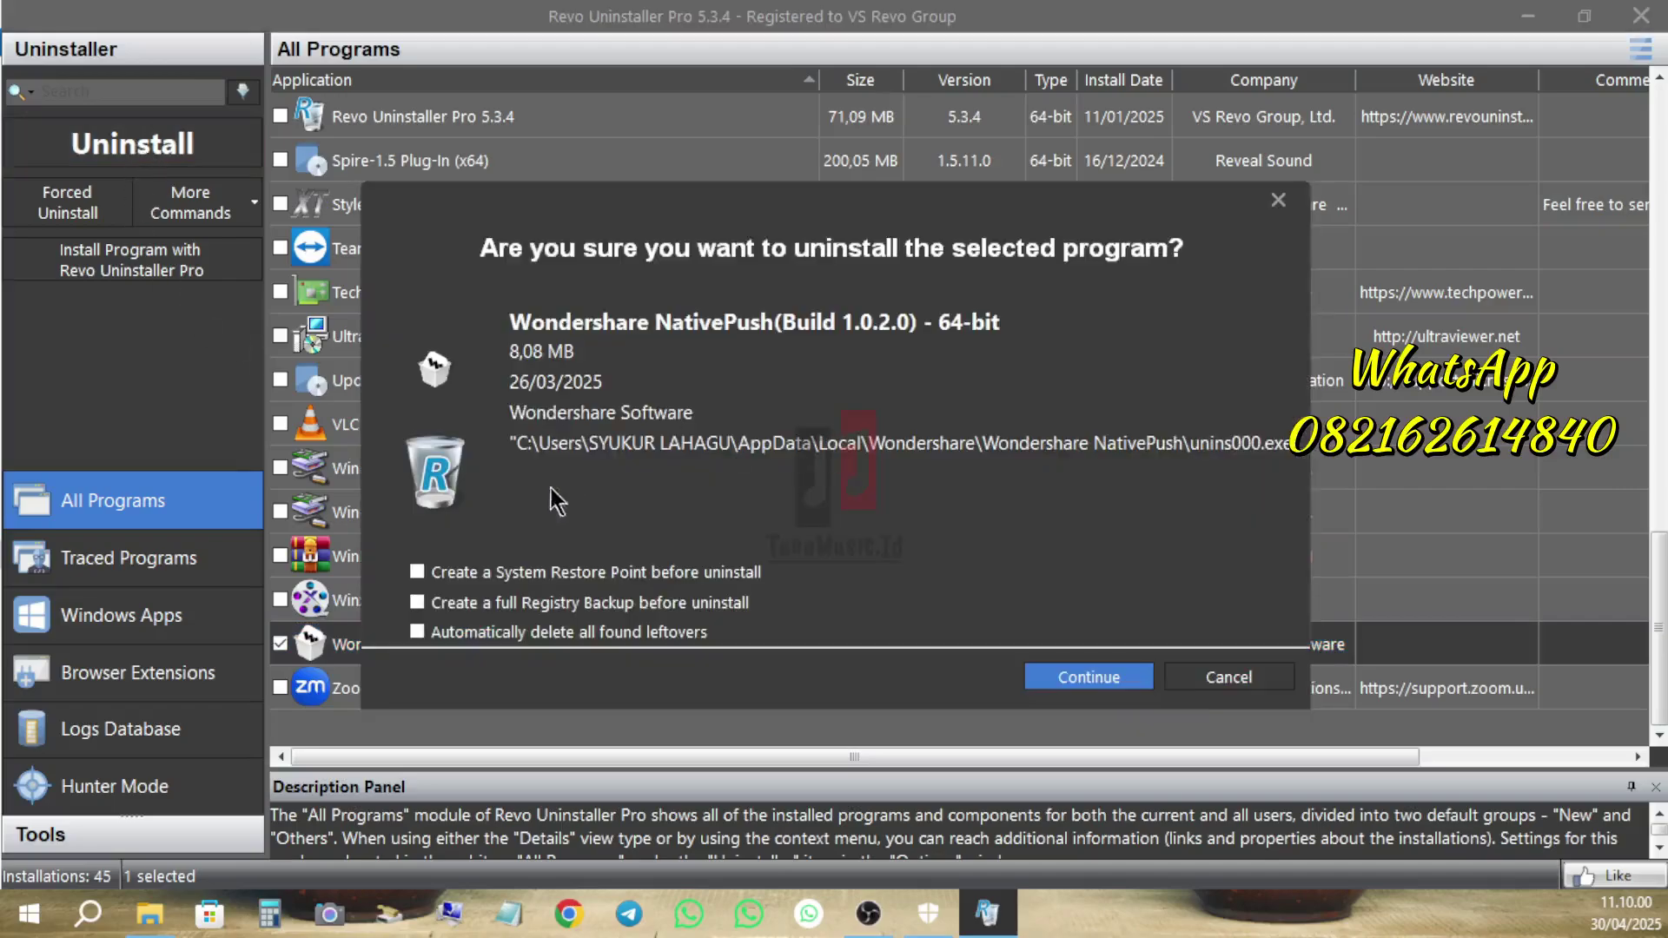
click(1040, 679)
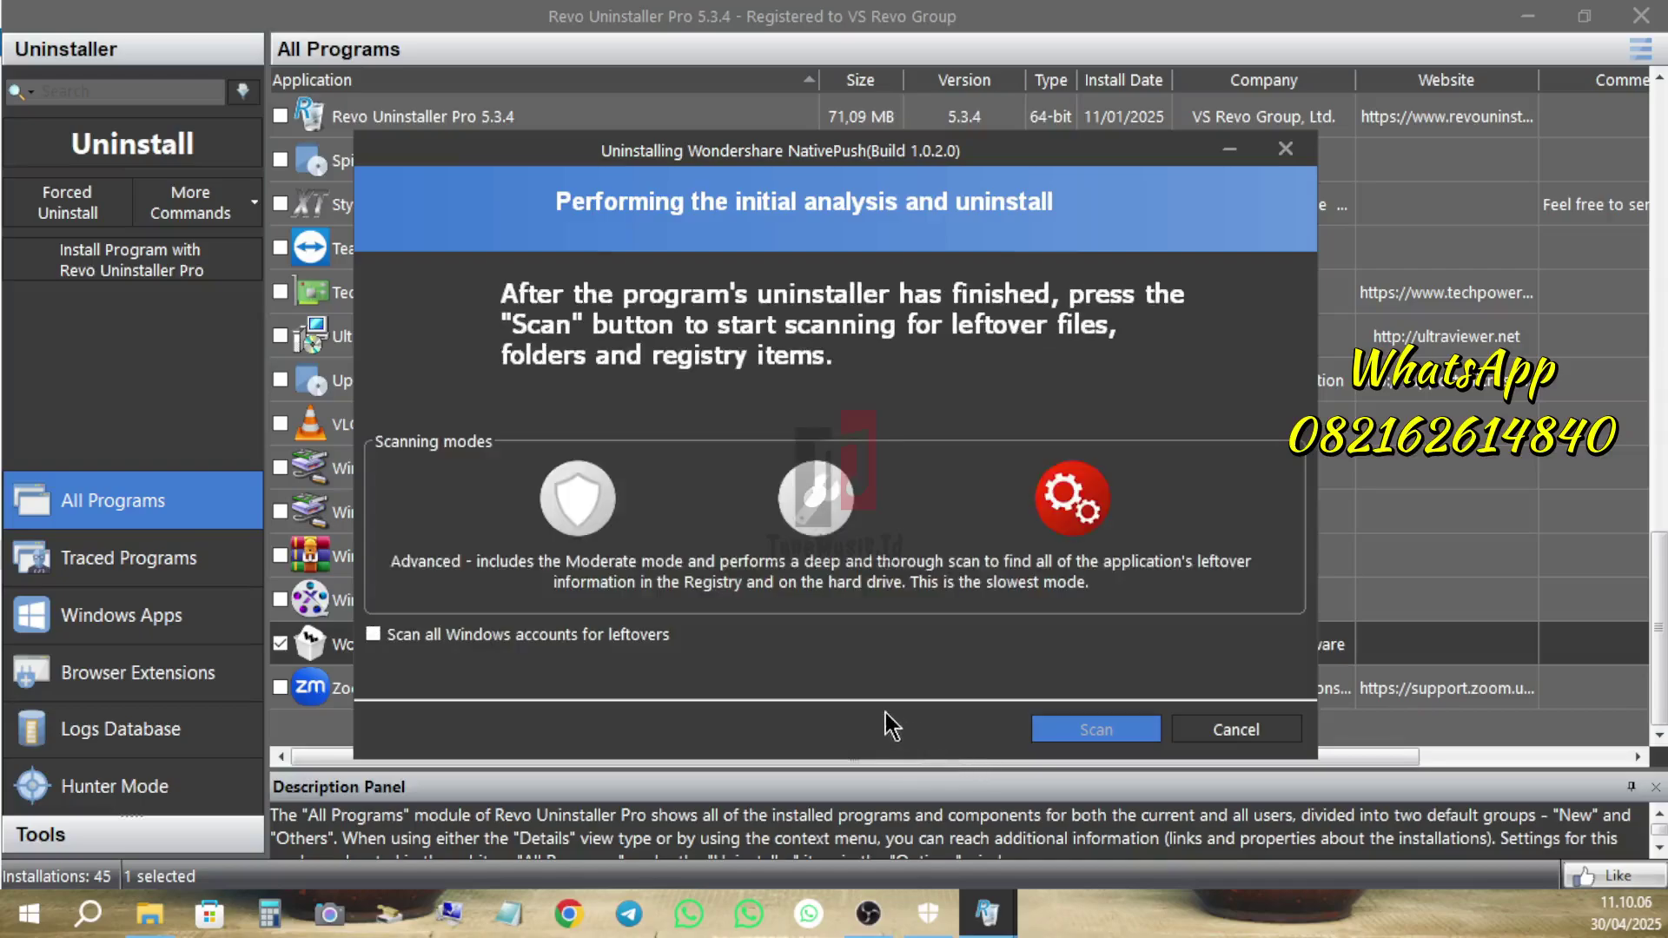
click(1024, 476)
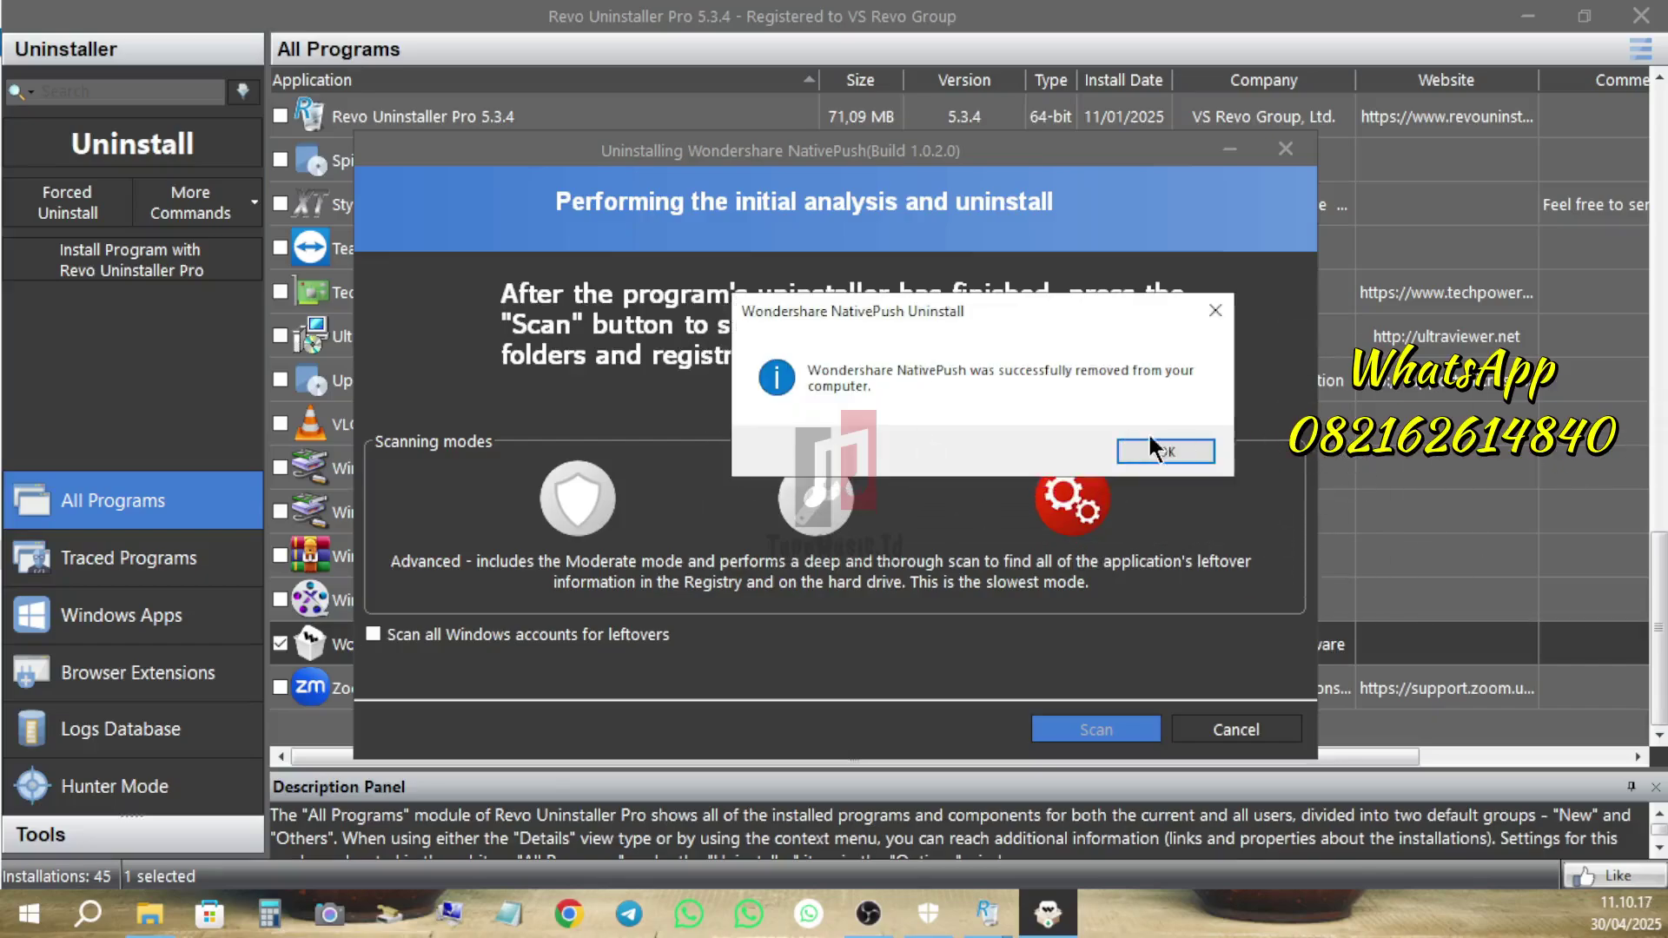
click(1156, 450)
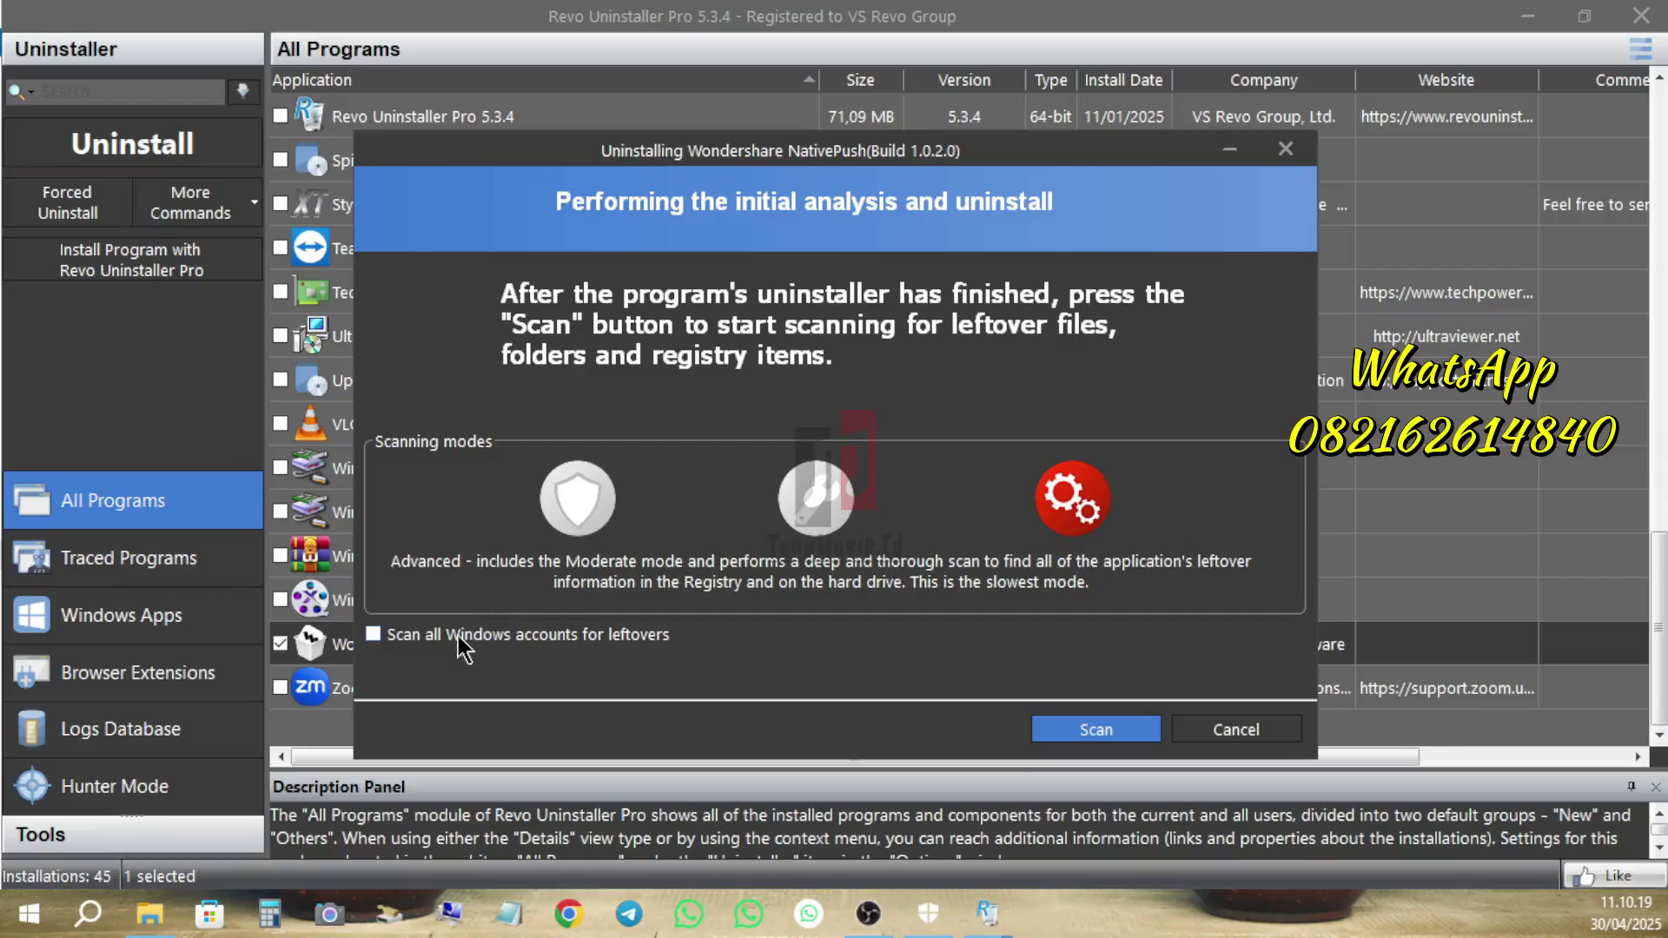
Scan all accounts for NativePush leftovers and delete its 2 registry keys and 2 values.
click(424, 627)
click(1108, 733)
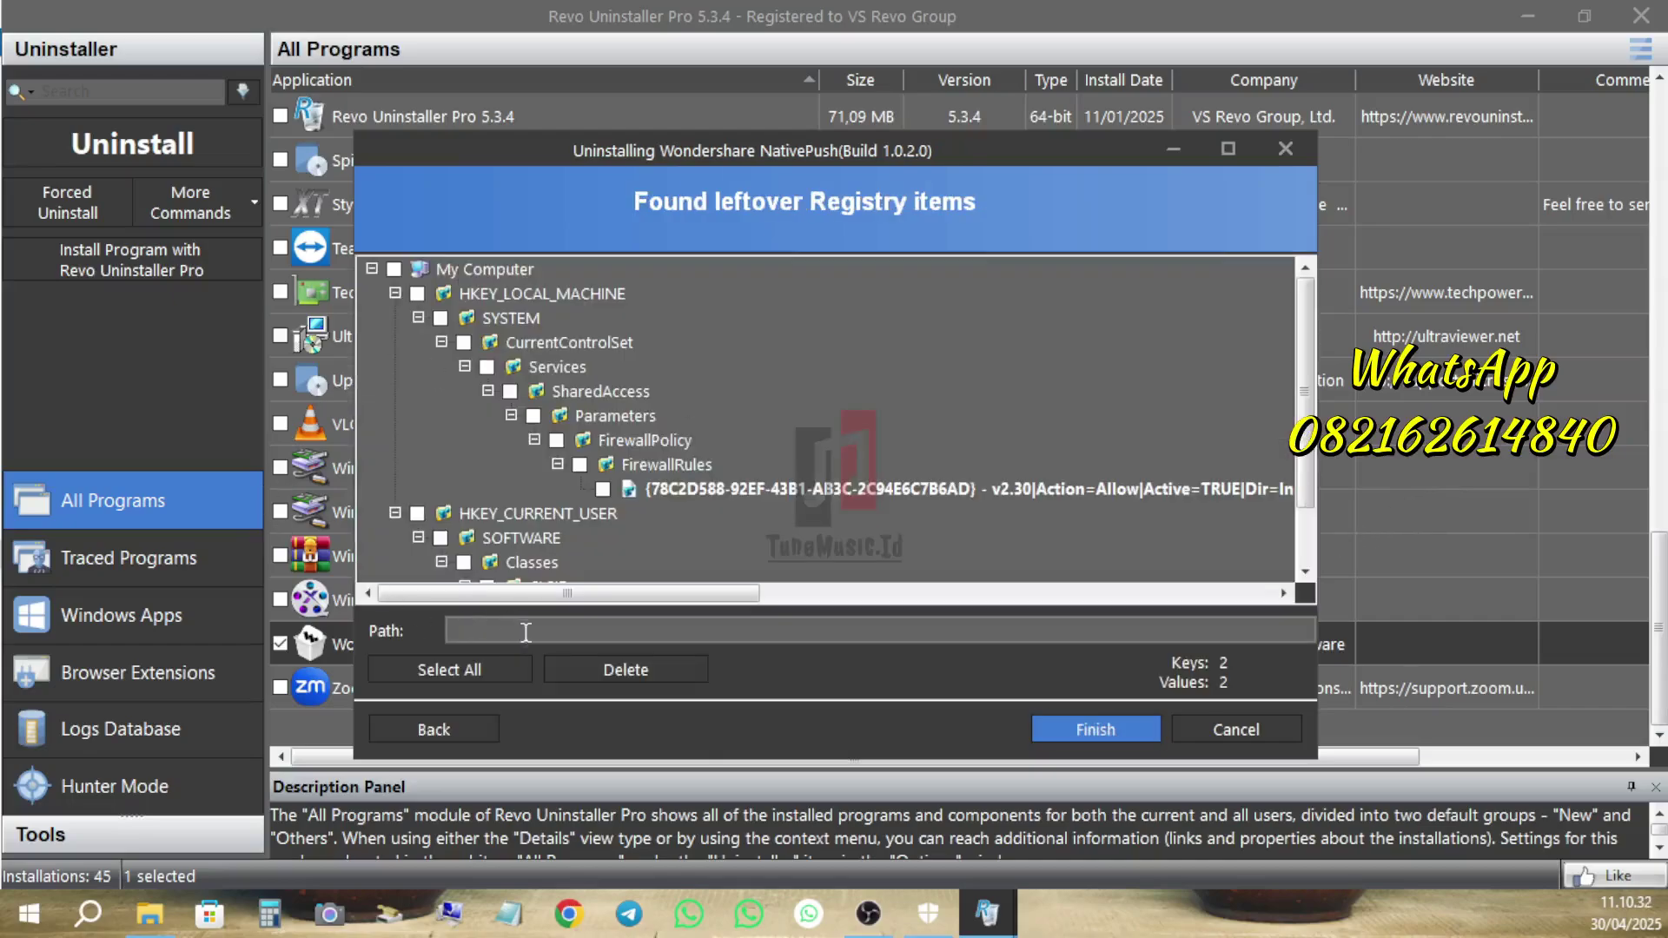
click(442, 677)
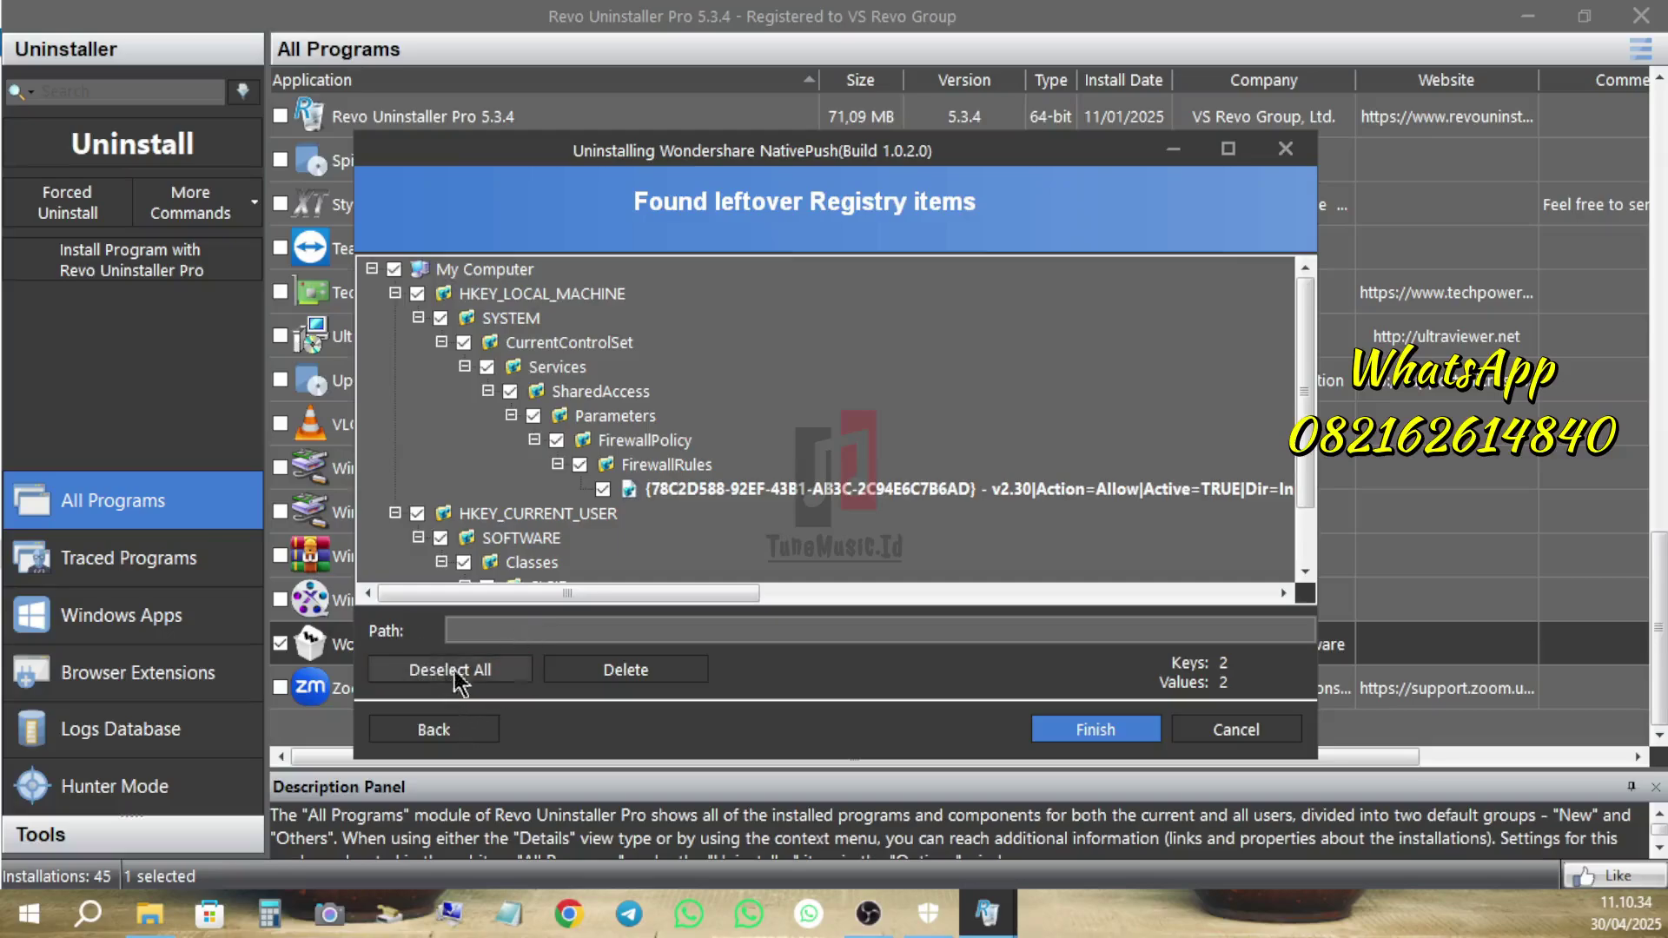
click(622, 671)
click(824, 526)
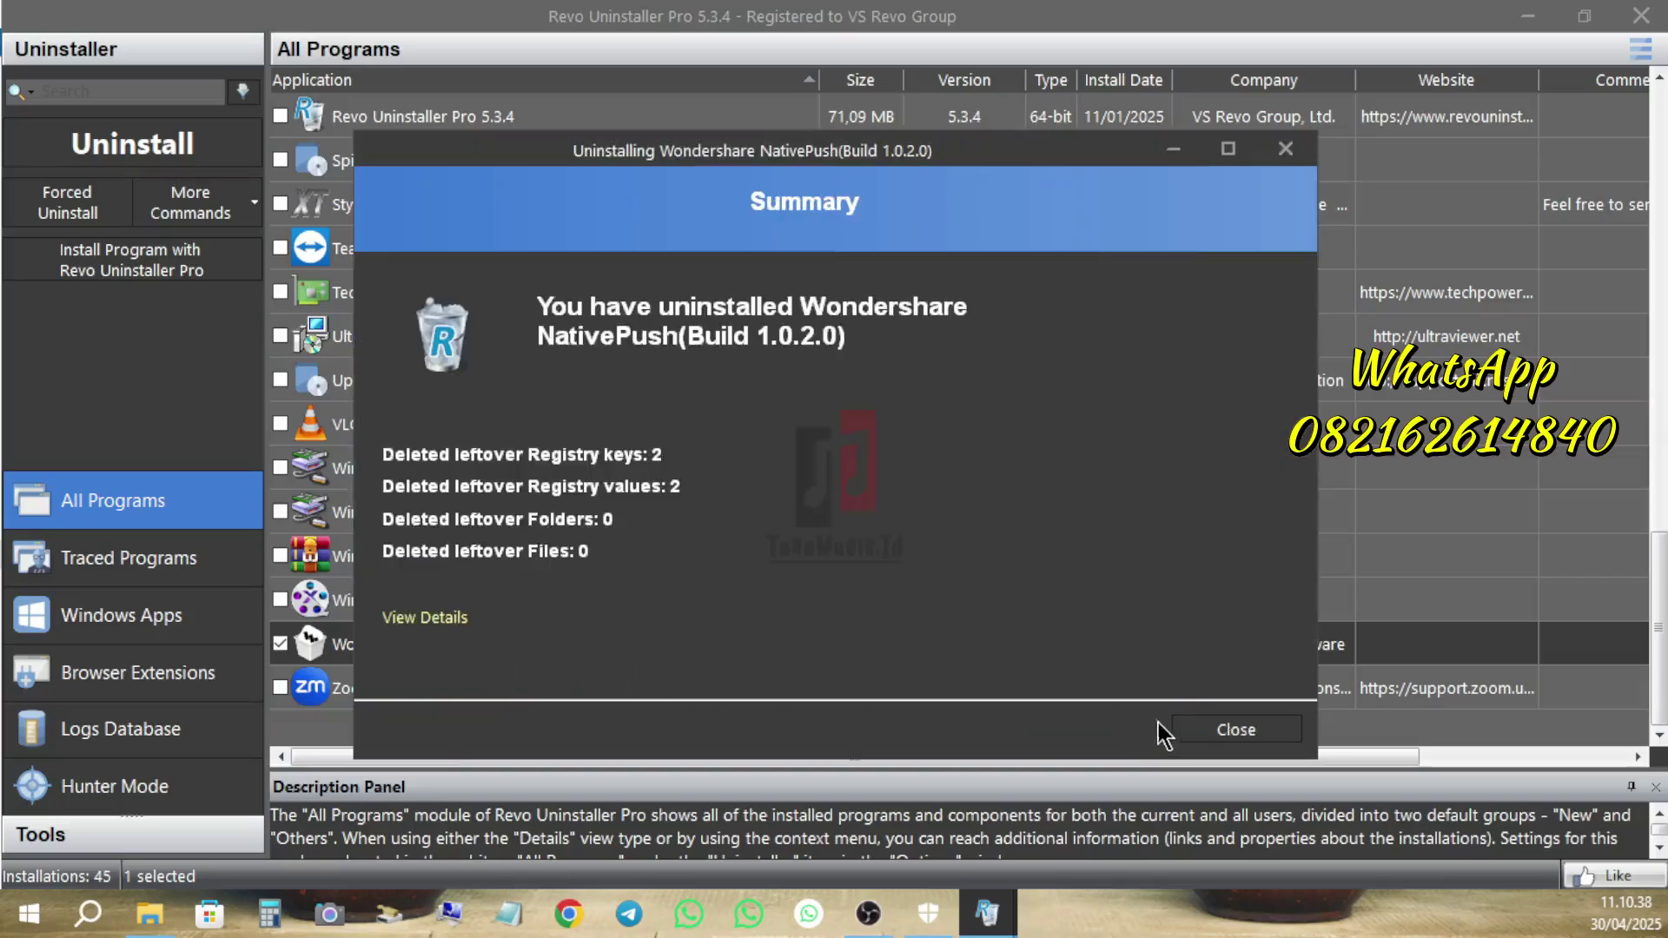
click(1251, 730)
scroll(748, 556, down, 7)
scroll(724, 568, down, 5)
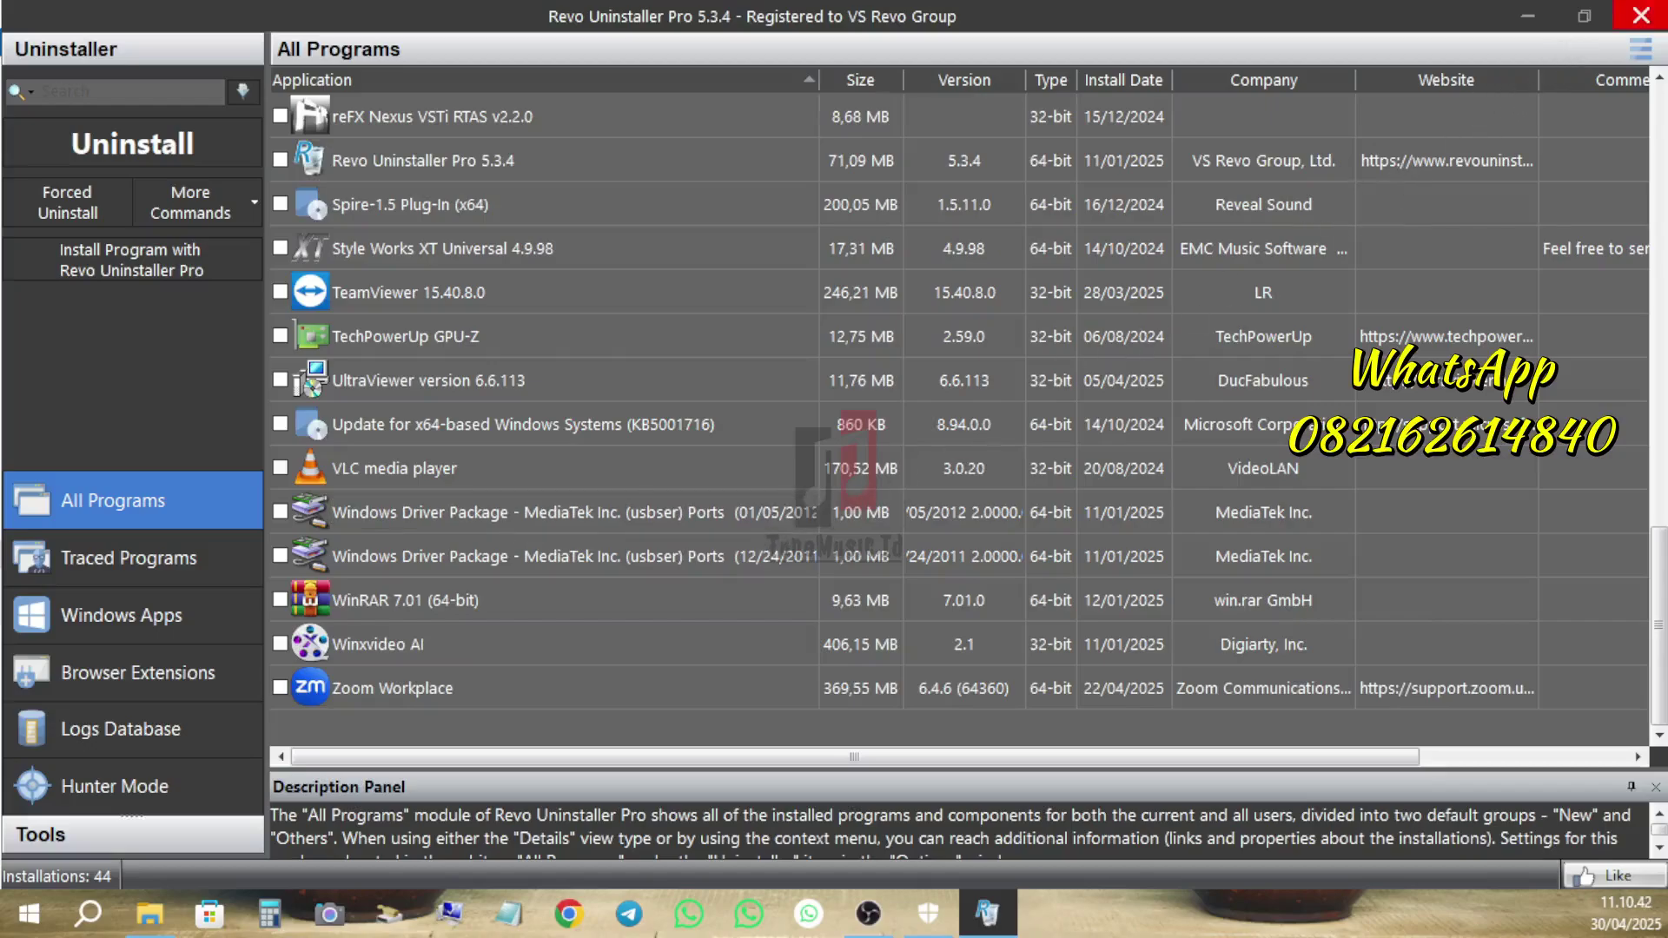
Close Revo Uninstaller and launch the installer in the Wondershare Filmora 14.3 folder.
click(1640, 15)
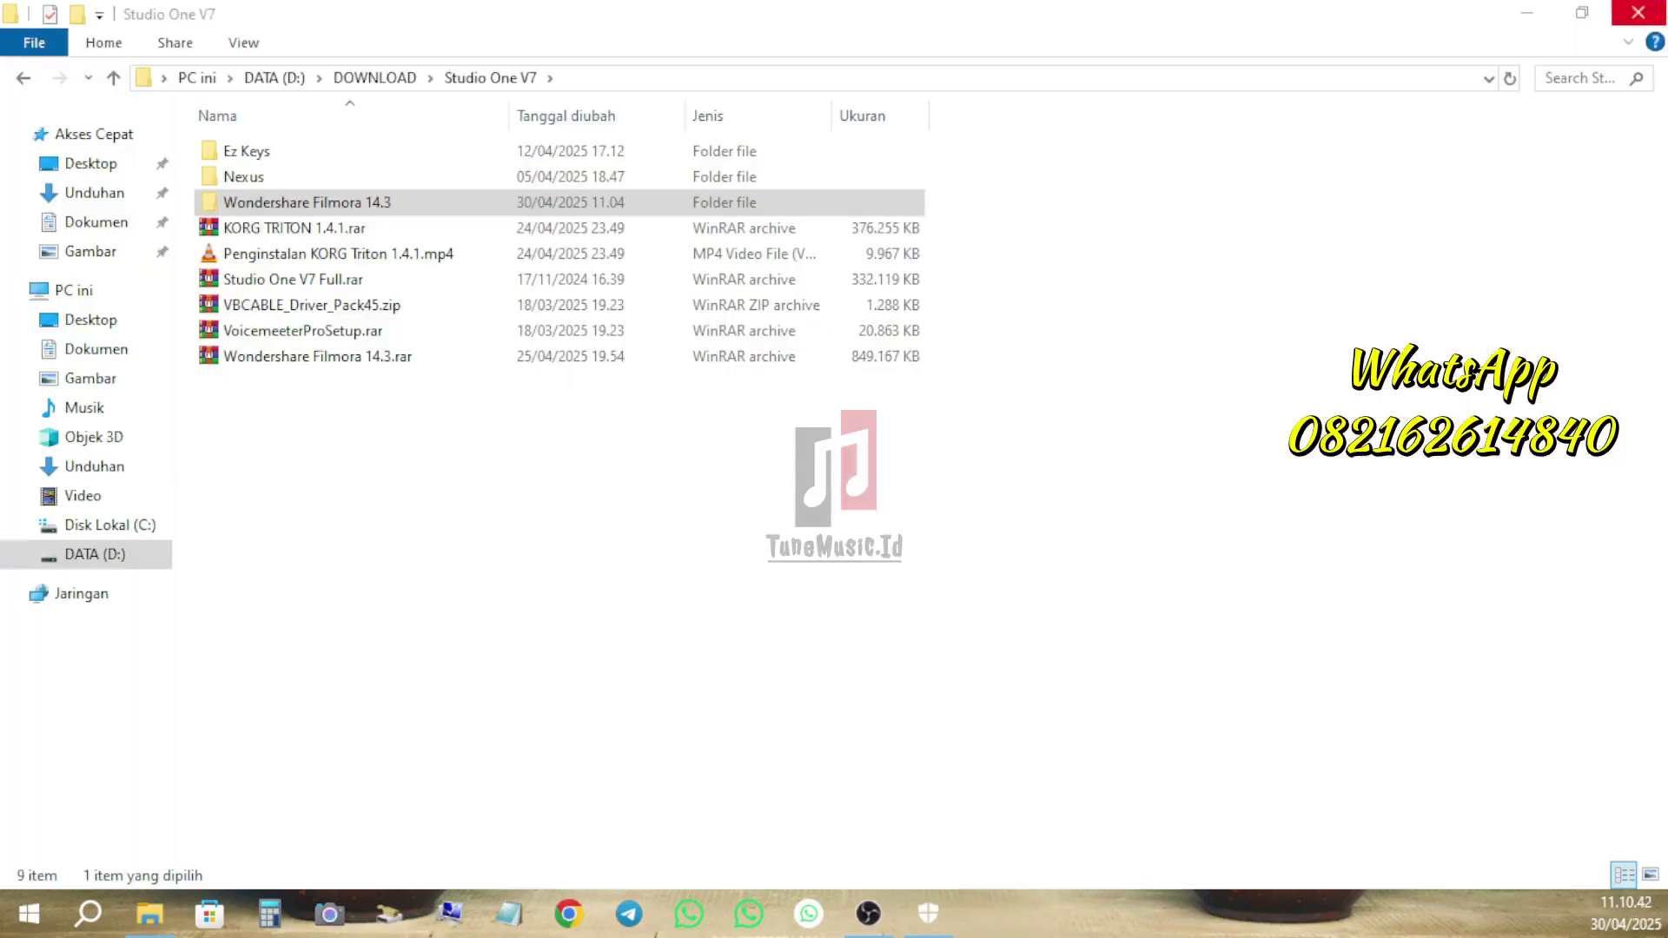
double_click(362, 199)
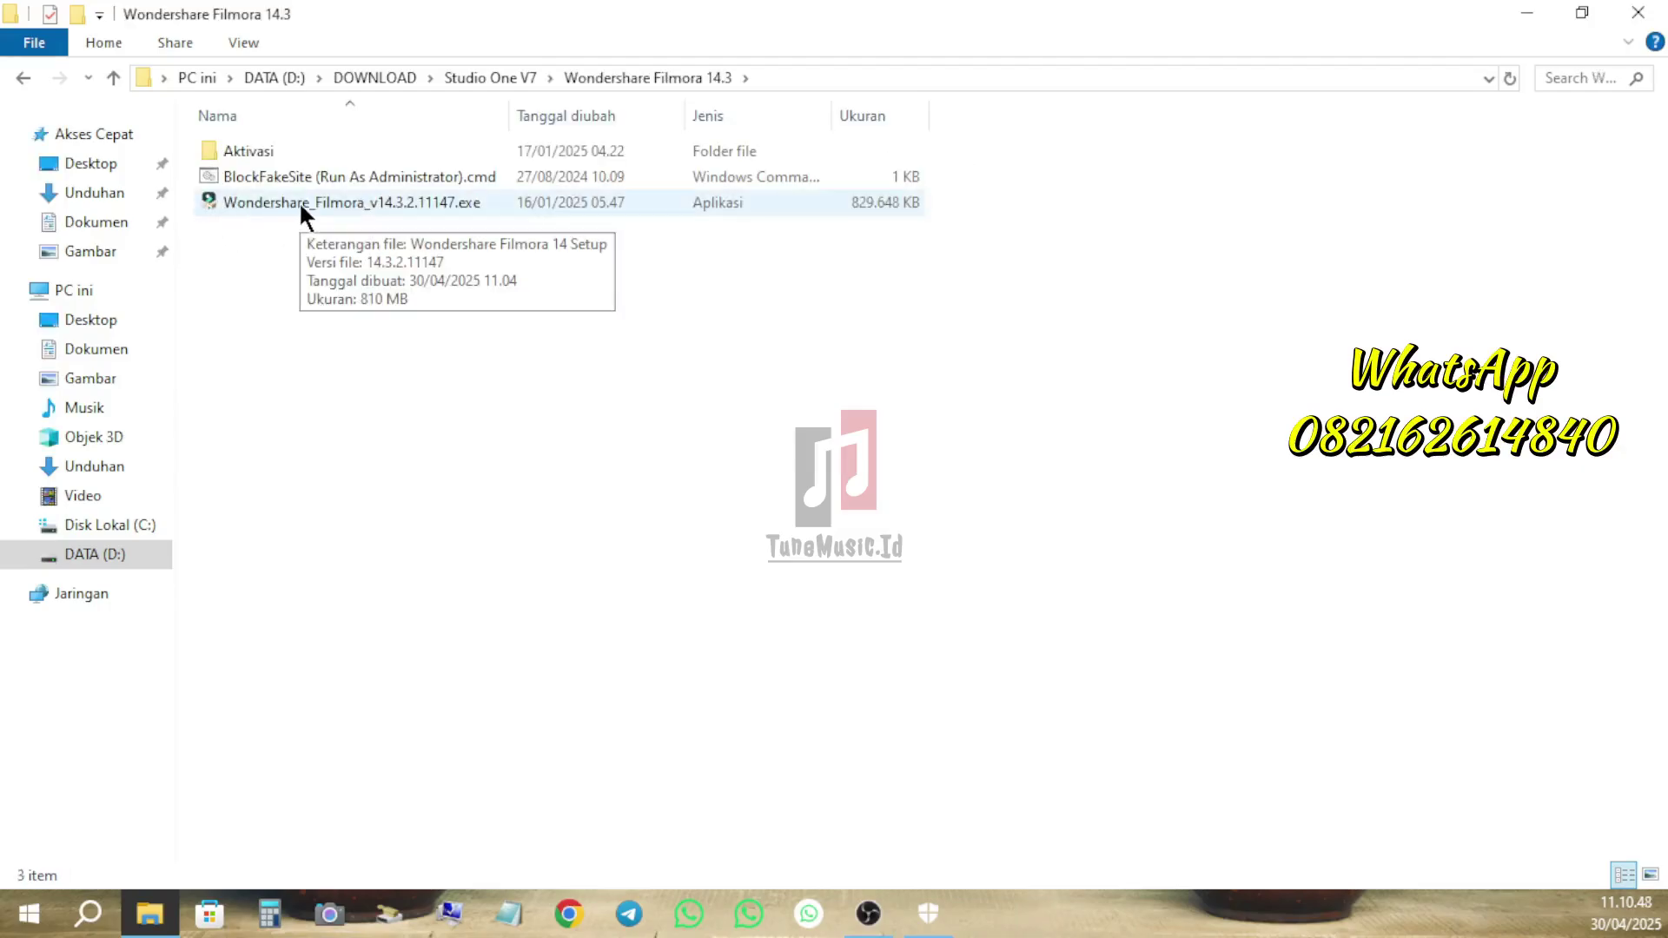
double_click(372, 200)
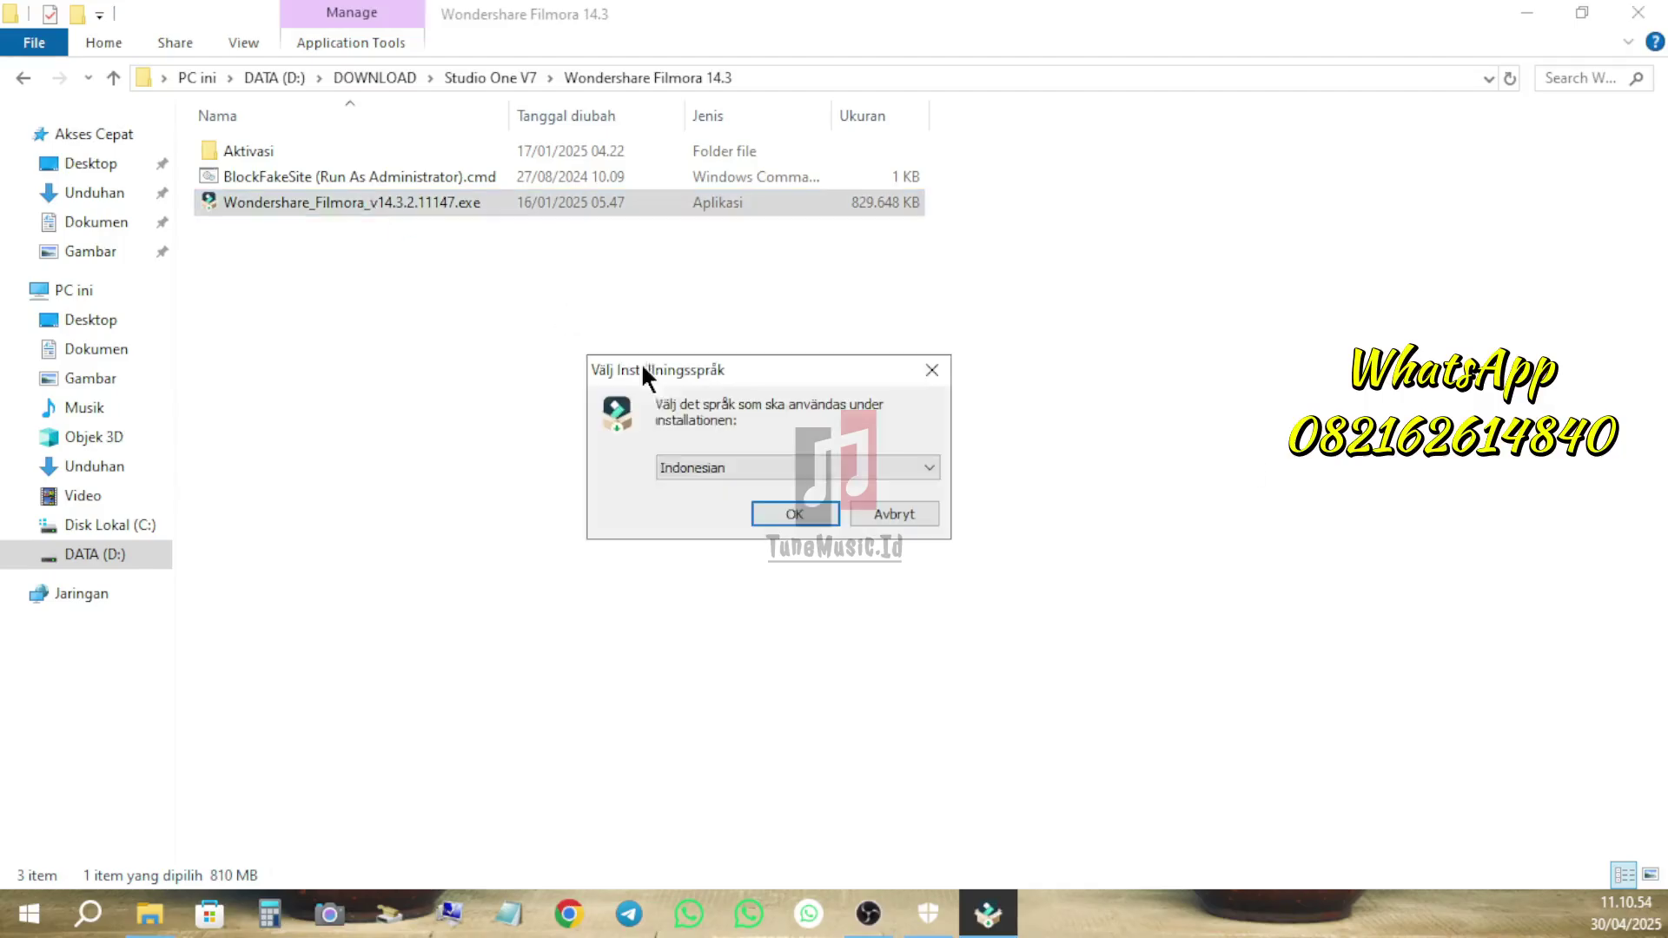
Install Filmora 14.3.2 to the default folder with Indonesian setup language, accepting the license.
click(794, 514)
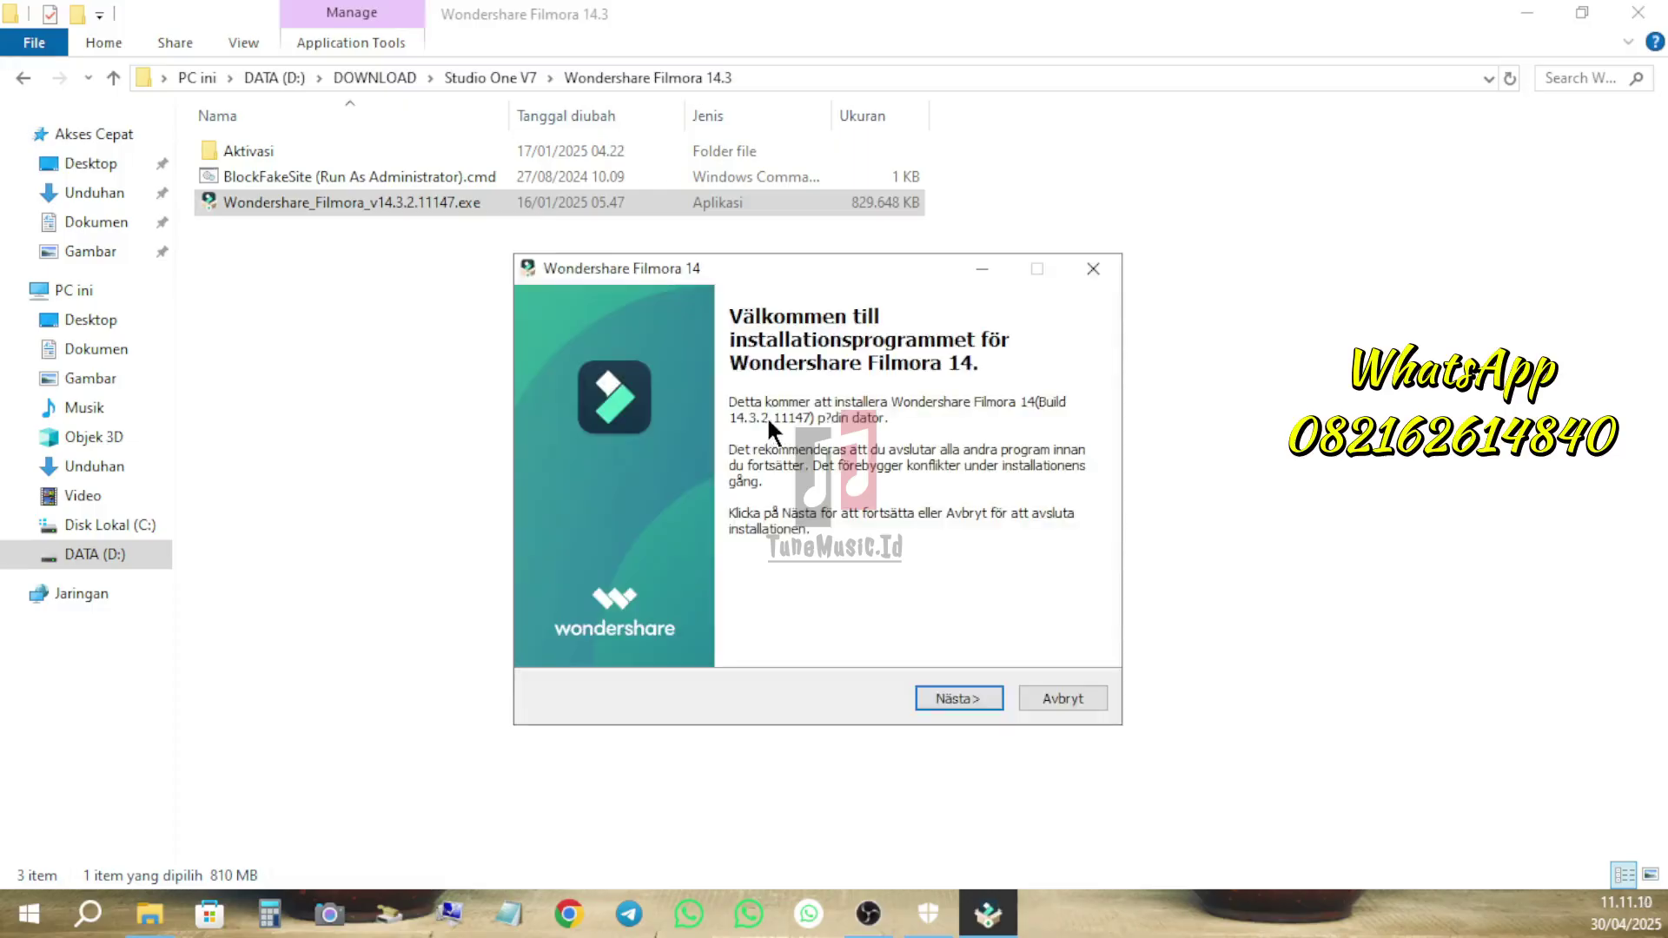
click(975, 700)
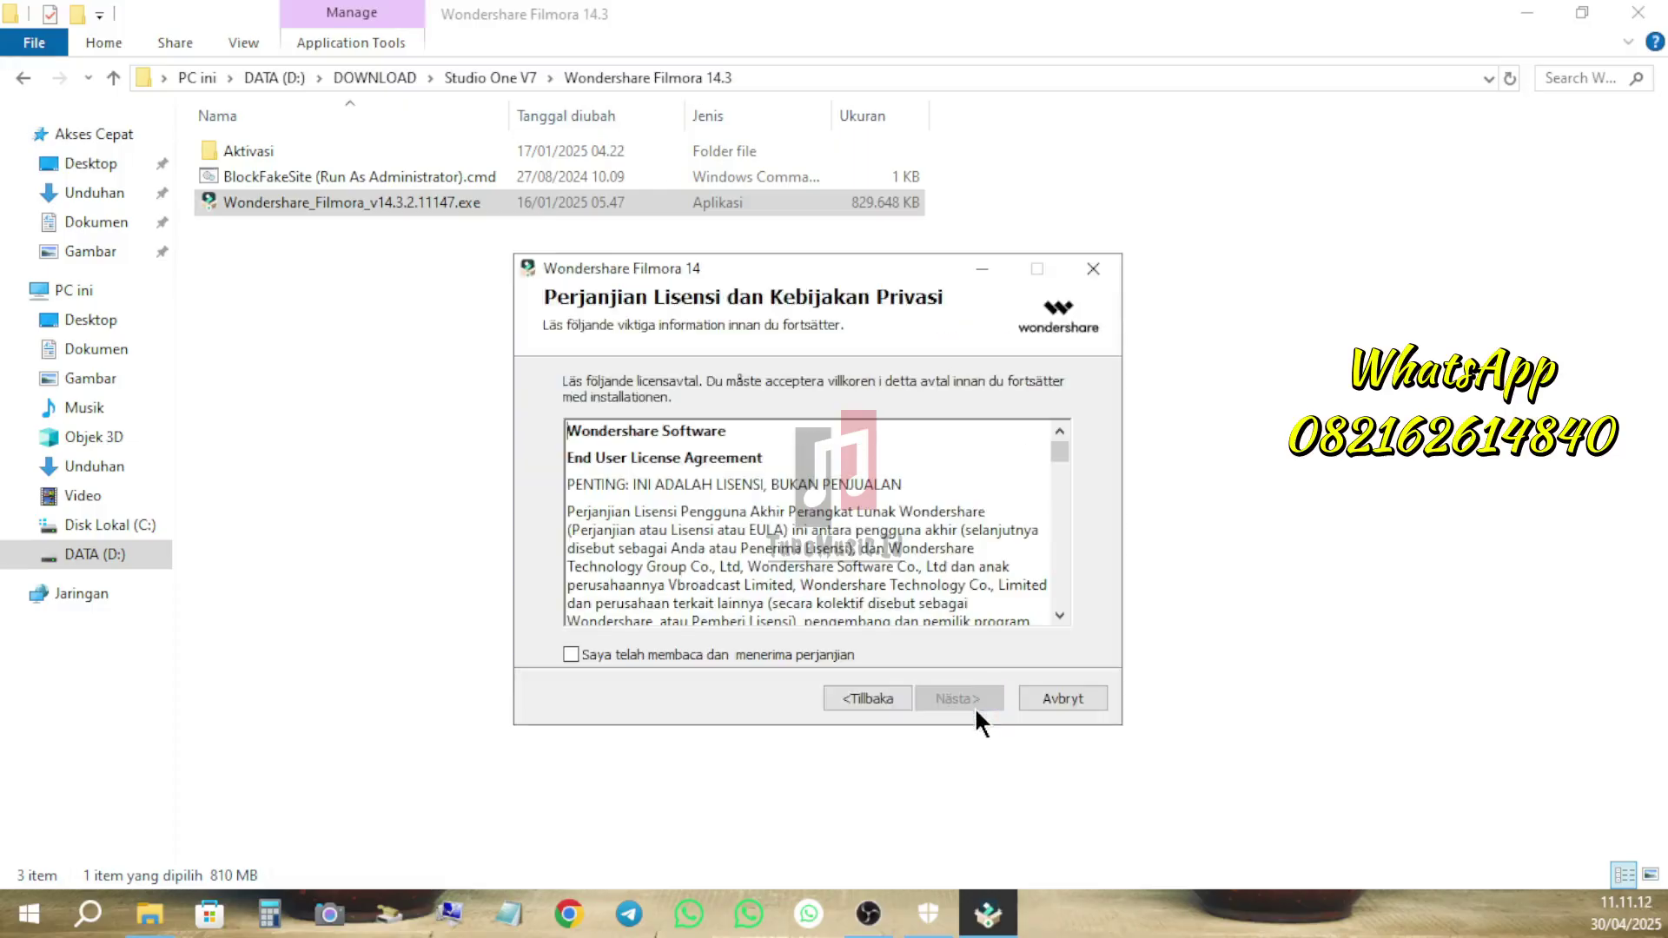
click(571, 655)
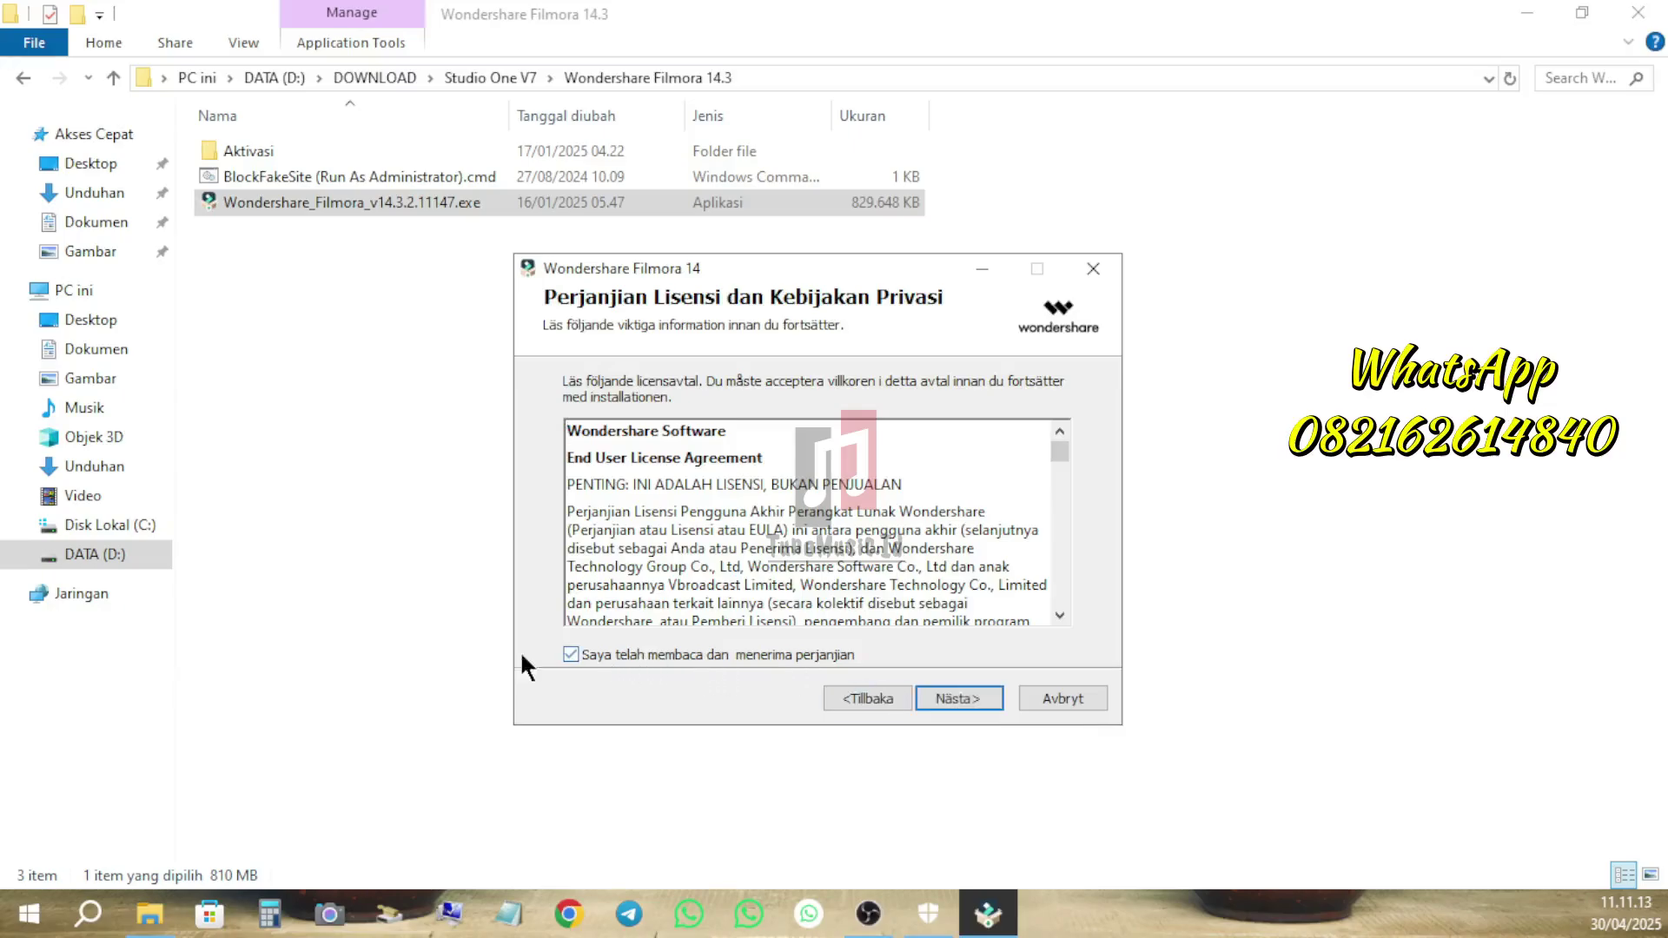
click(959, 698)
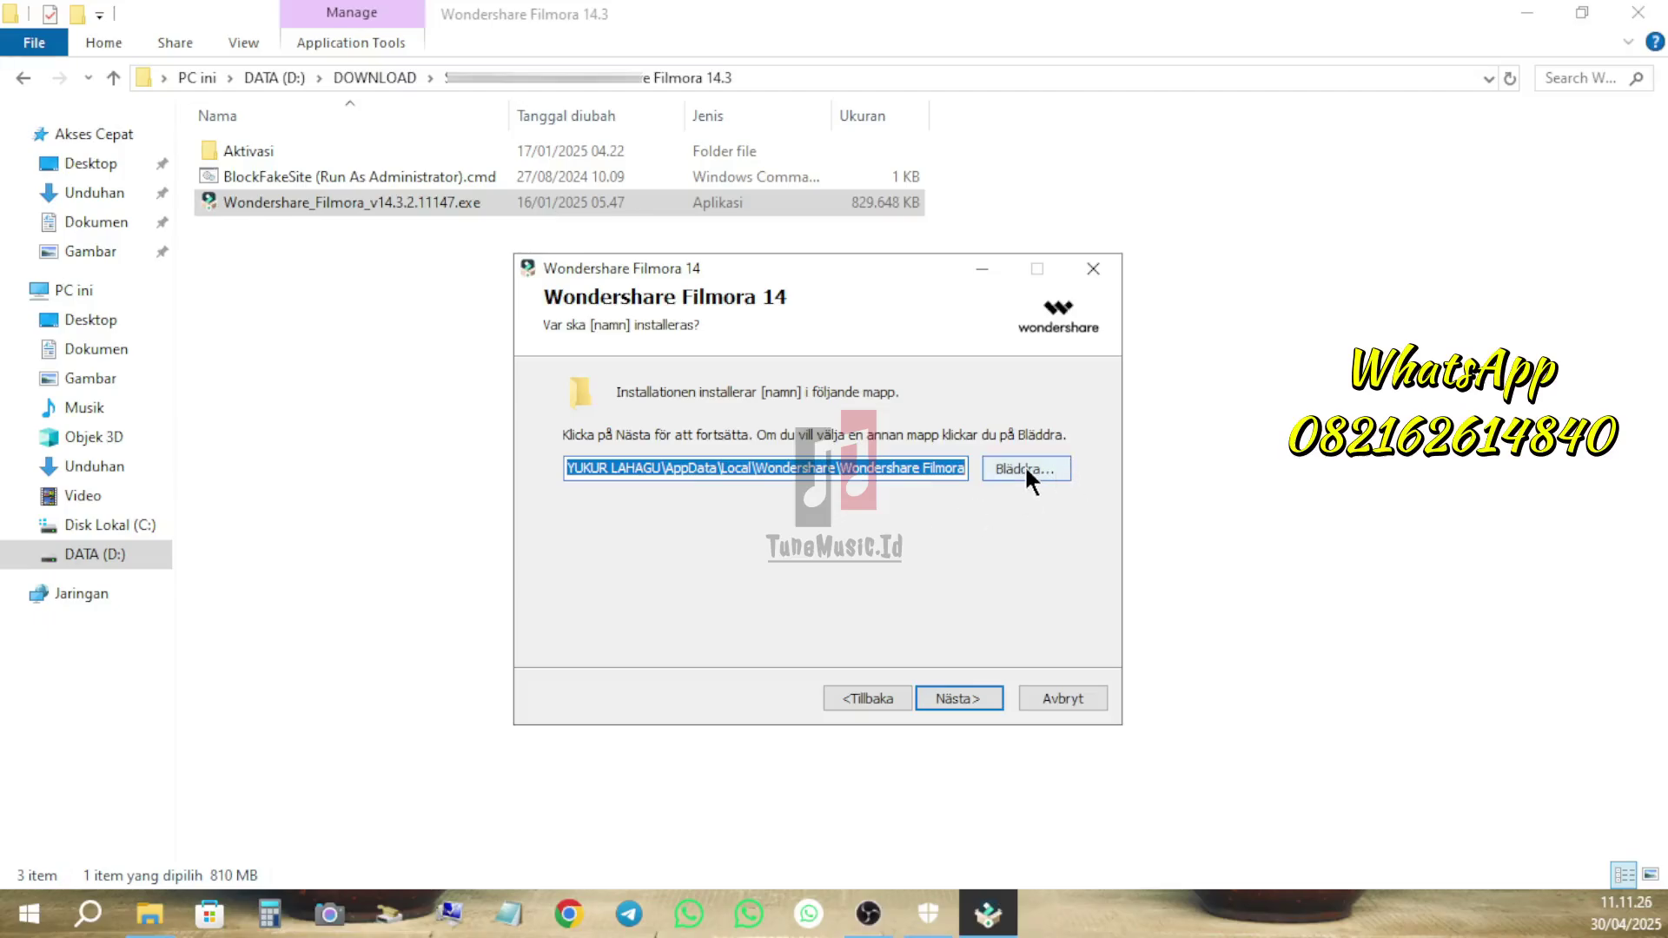
click(968, 700)
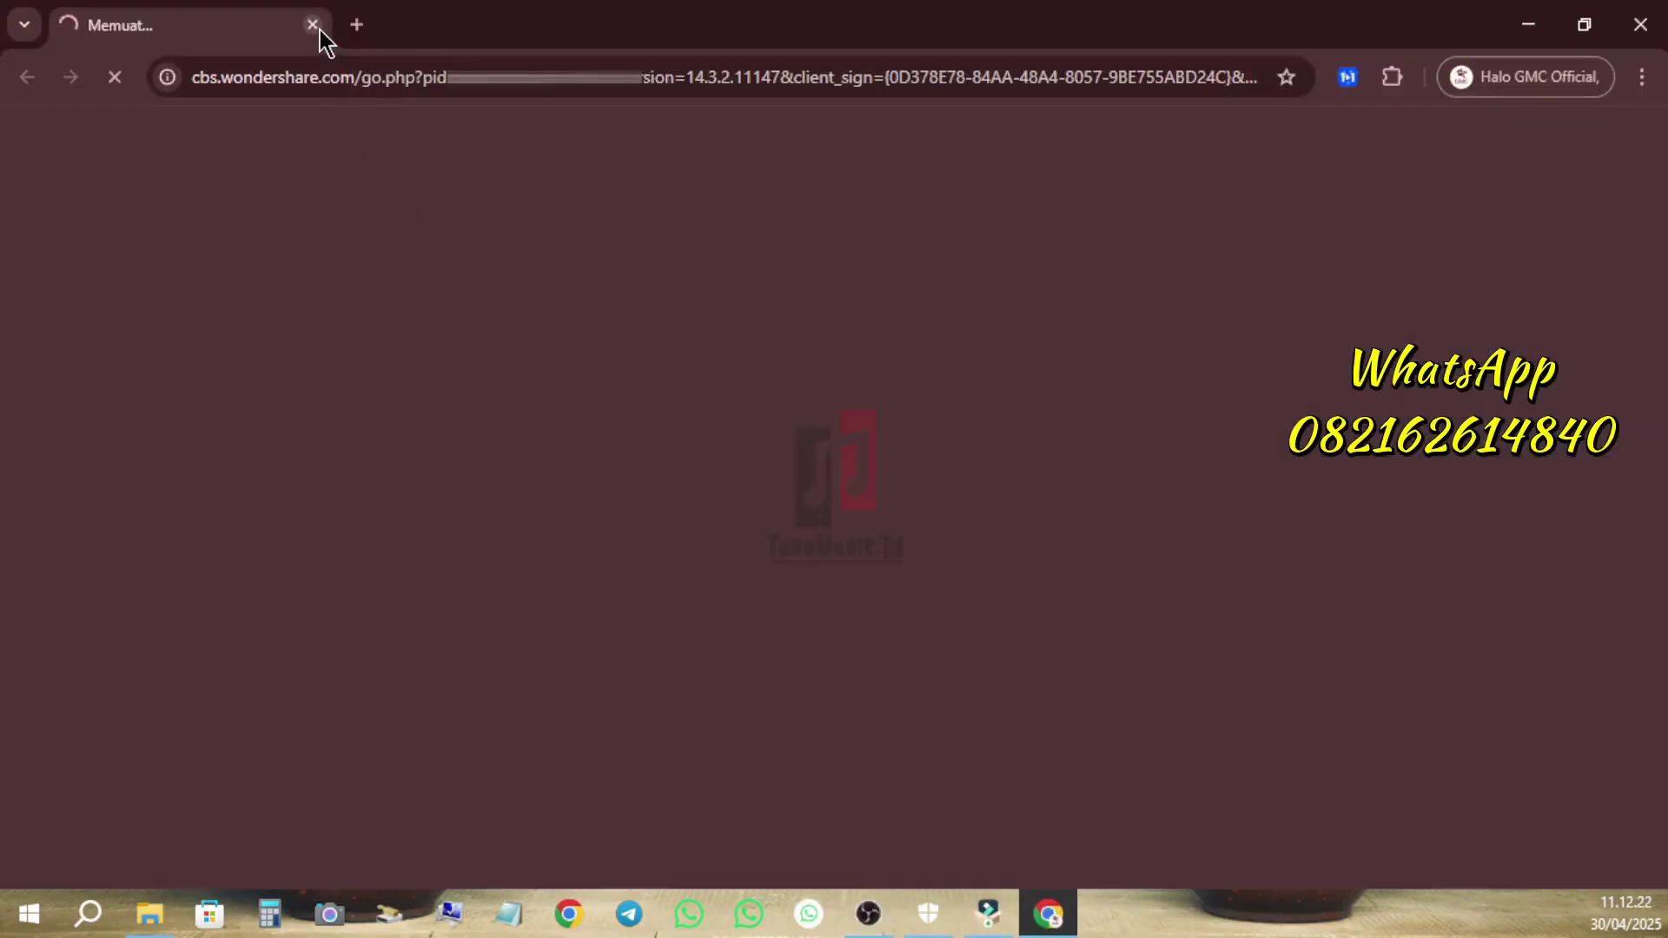
click(313, 25)
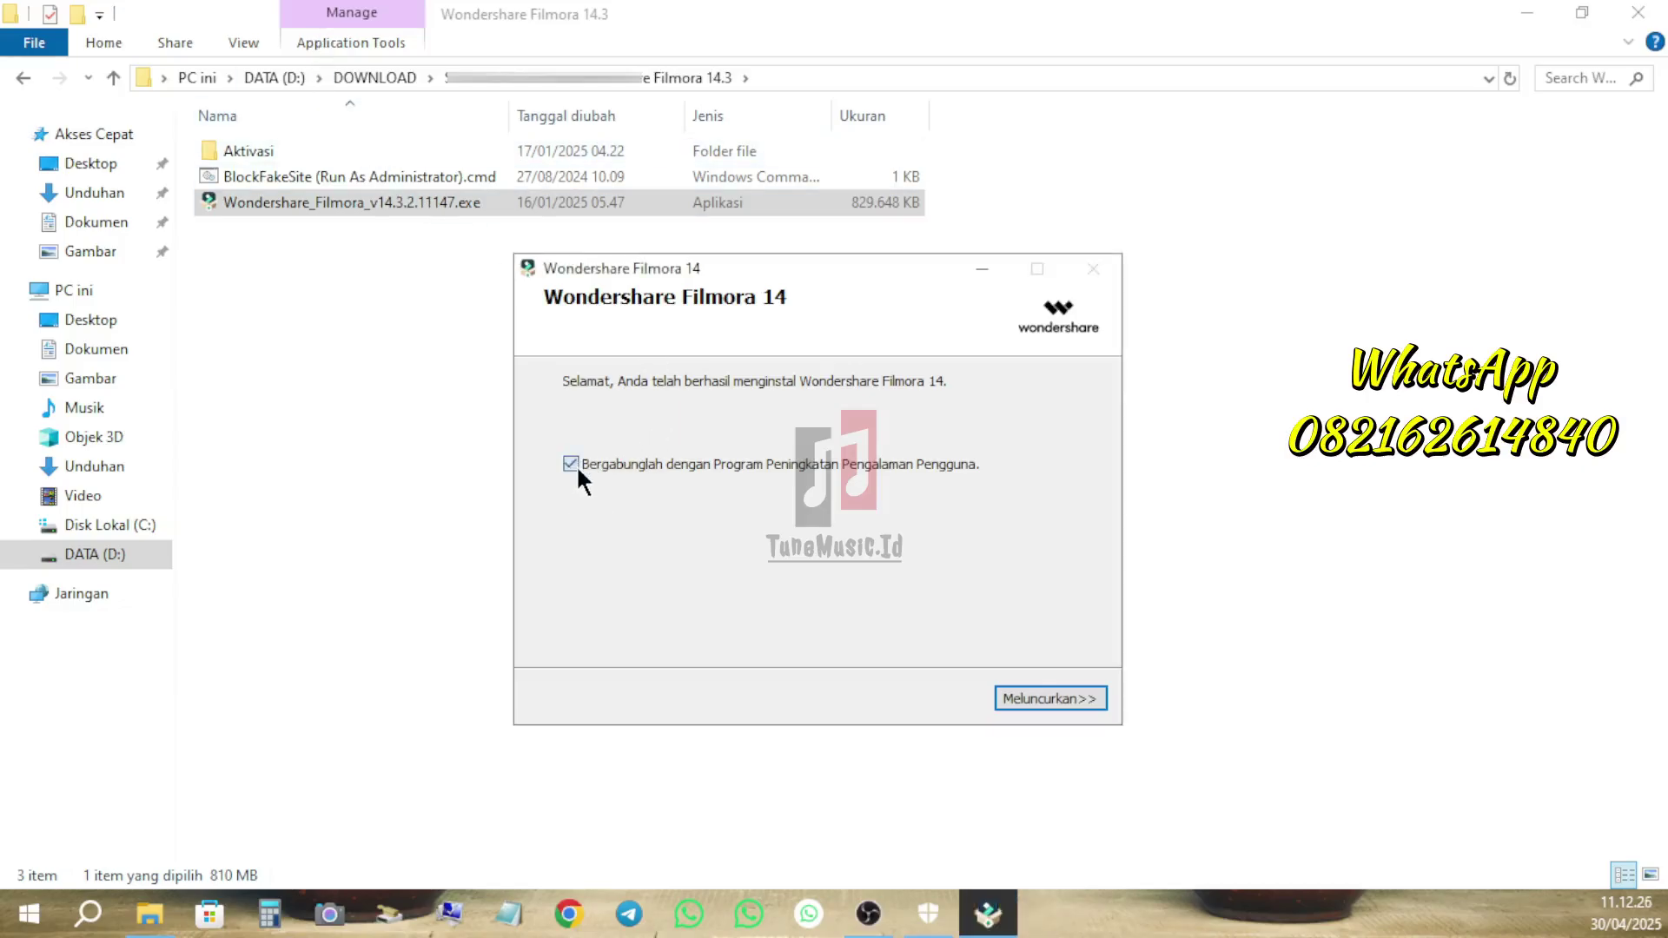
click(983, 270)
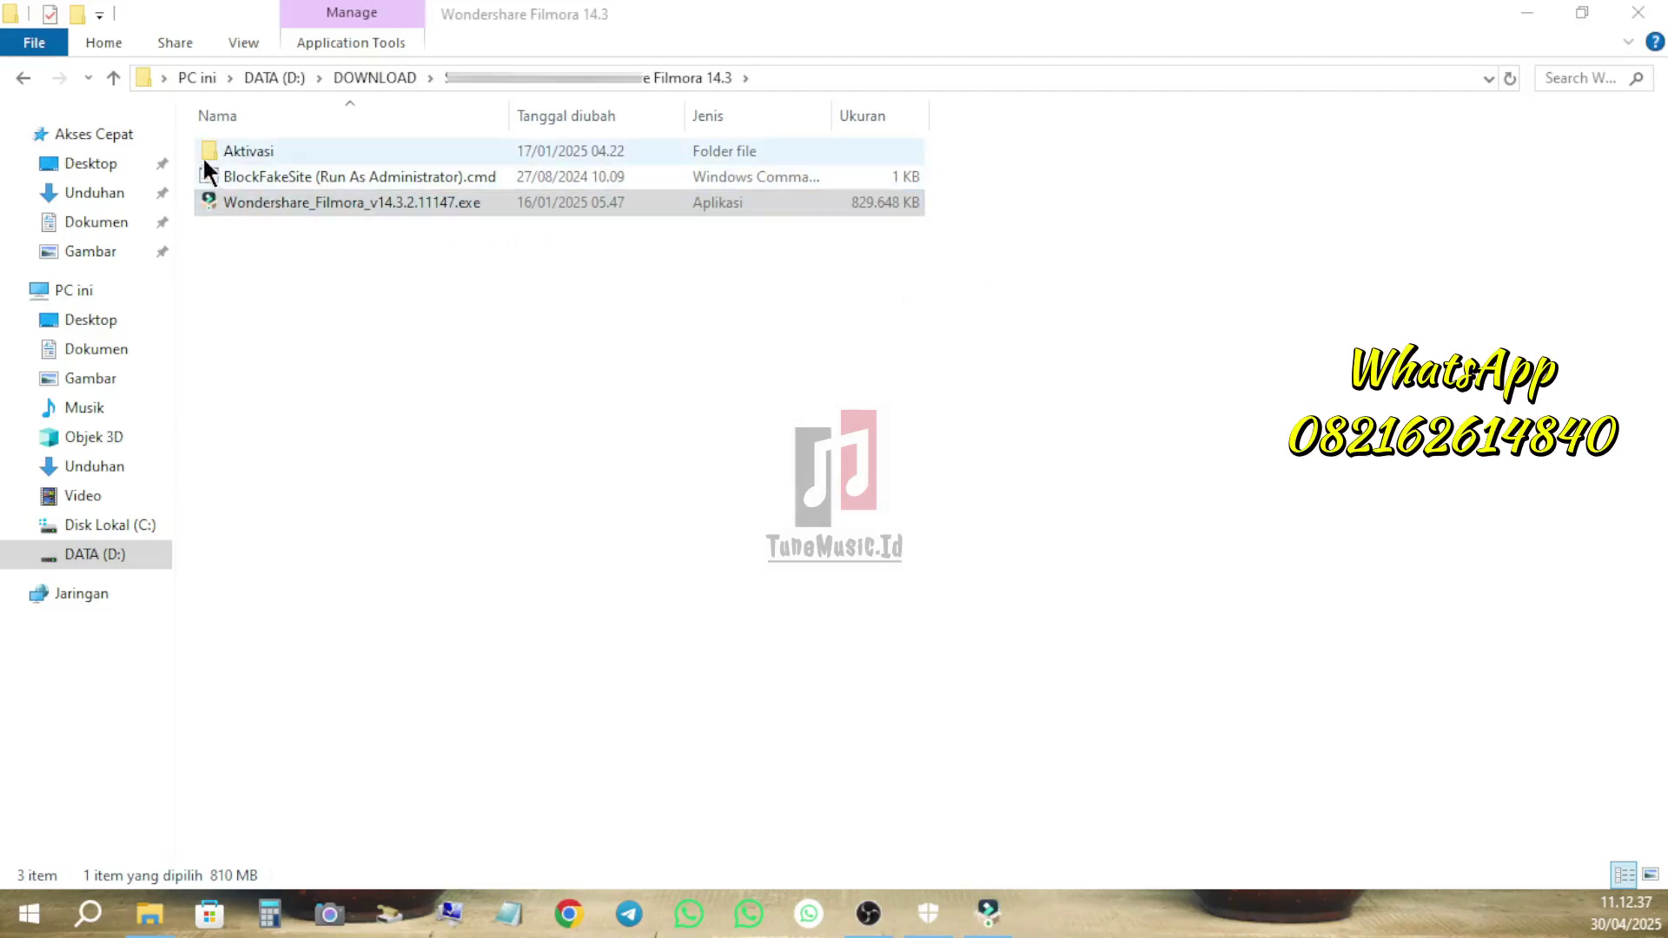
Open the Aktivasi folder, select all six files and copy them.
double_click(275, 151)
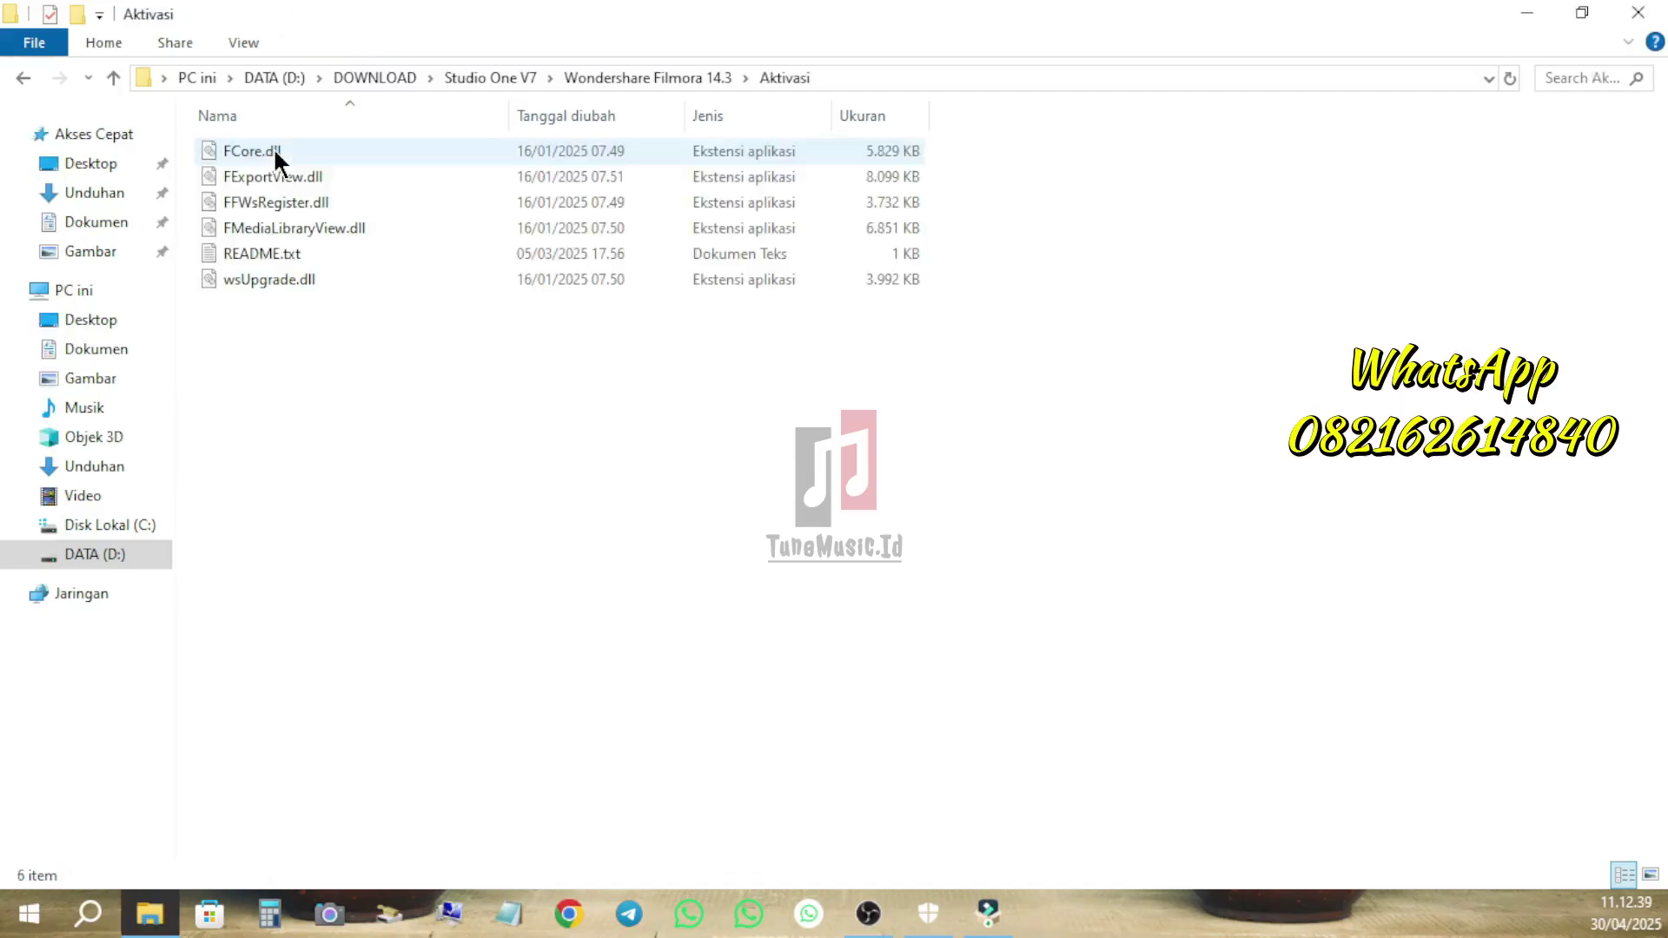
click(276, 154)
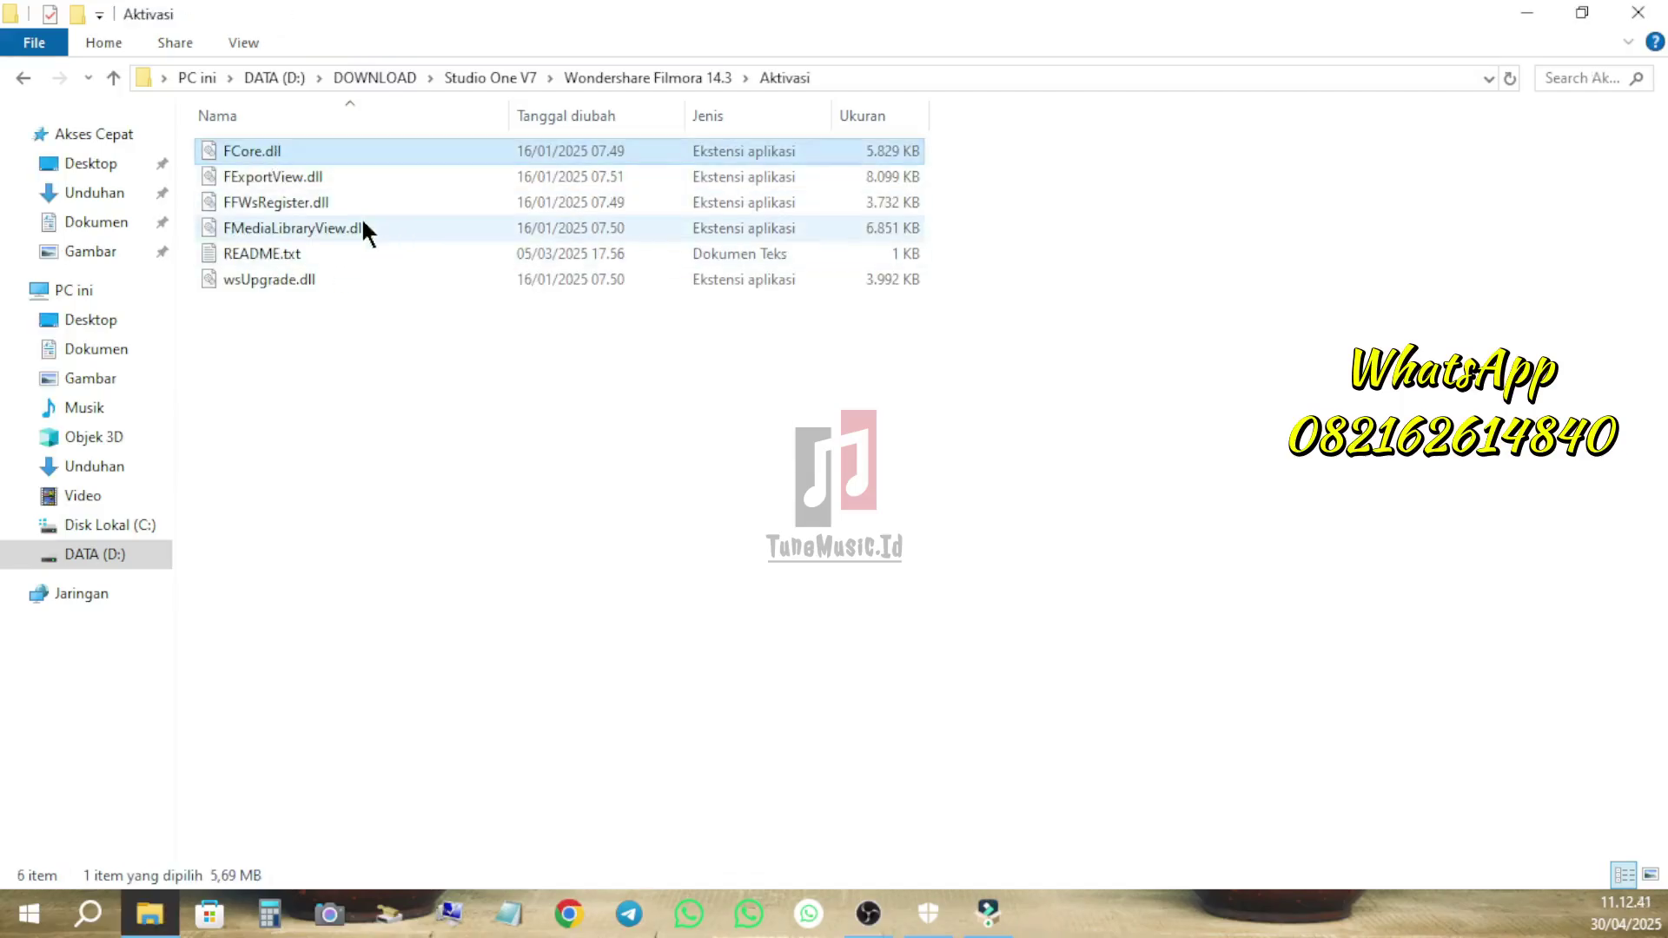
key(ctrl+a)
click(278, 365)
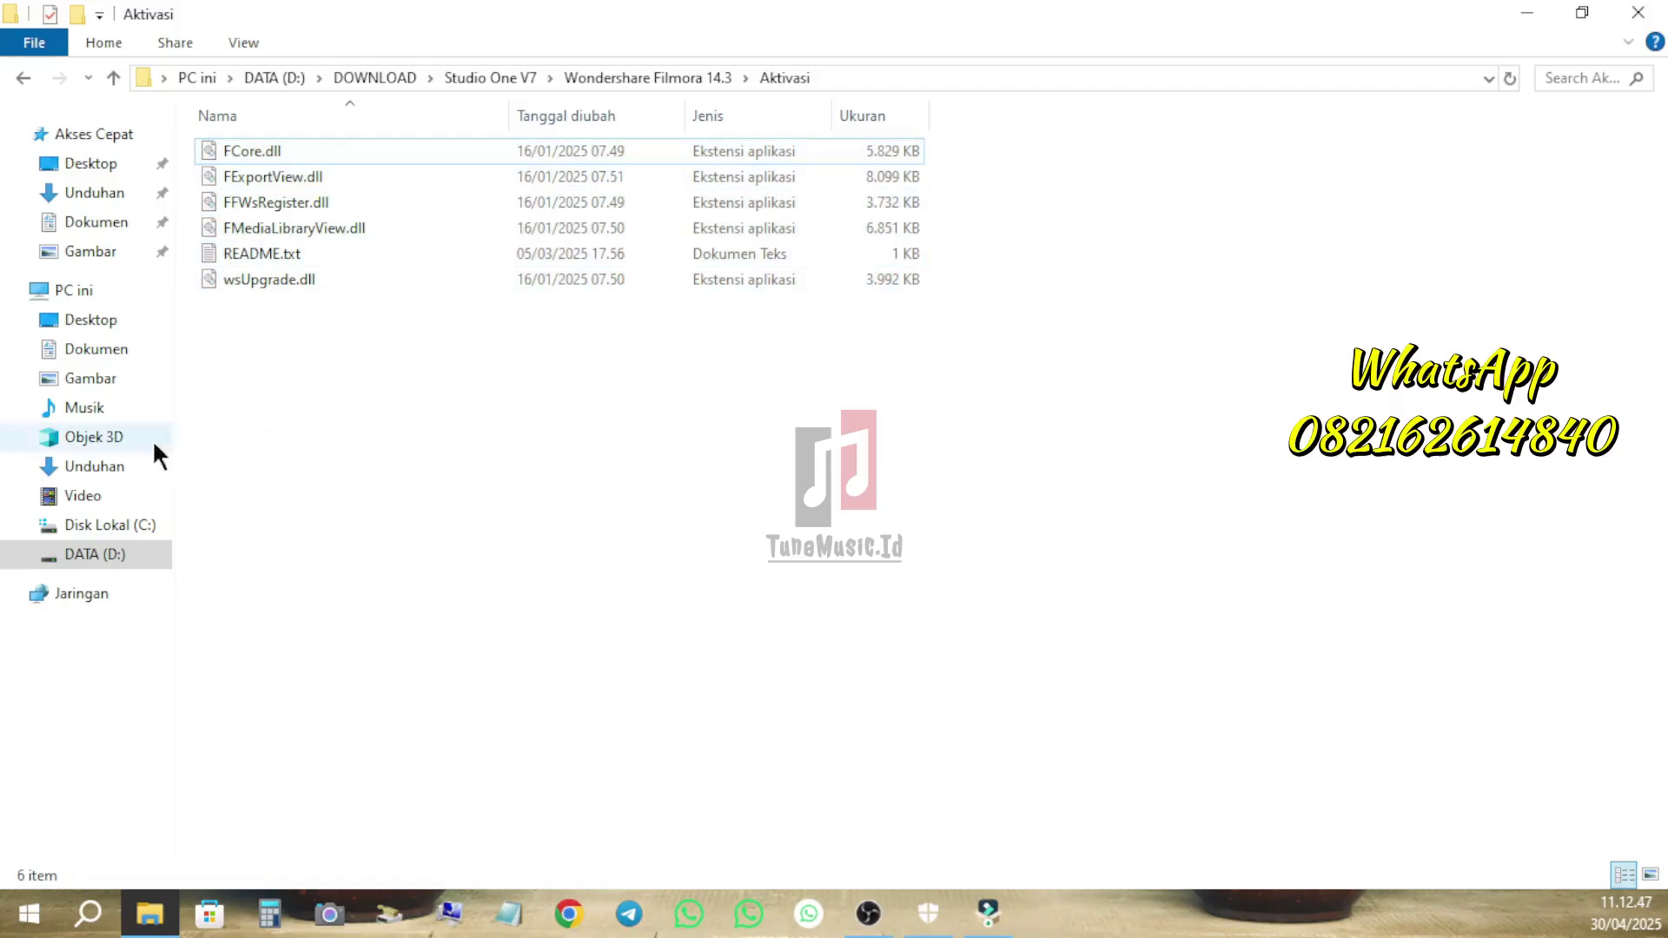
Paste the files into AppData\Local\Wondershare\Wondershare Filmora\14.3.2.11147 on drive C:.
click(104, 524)
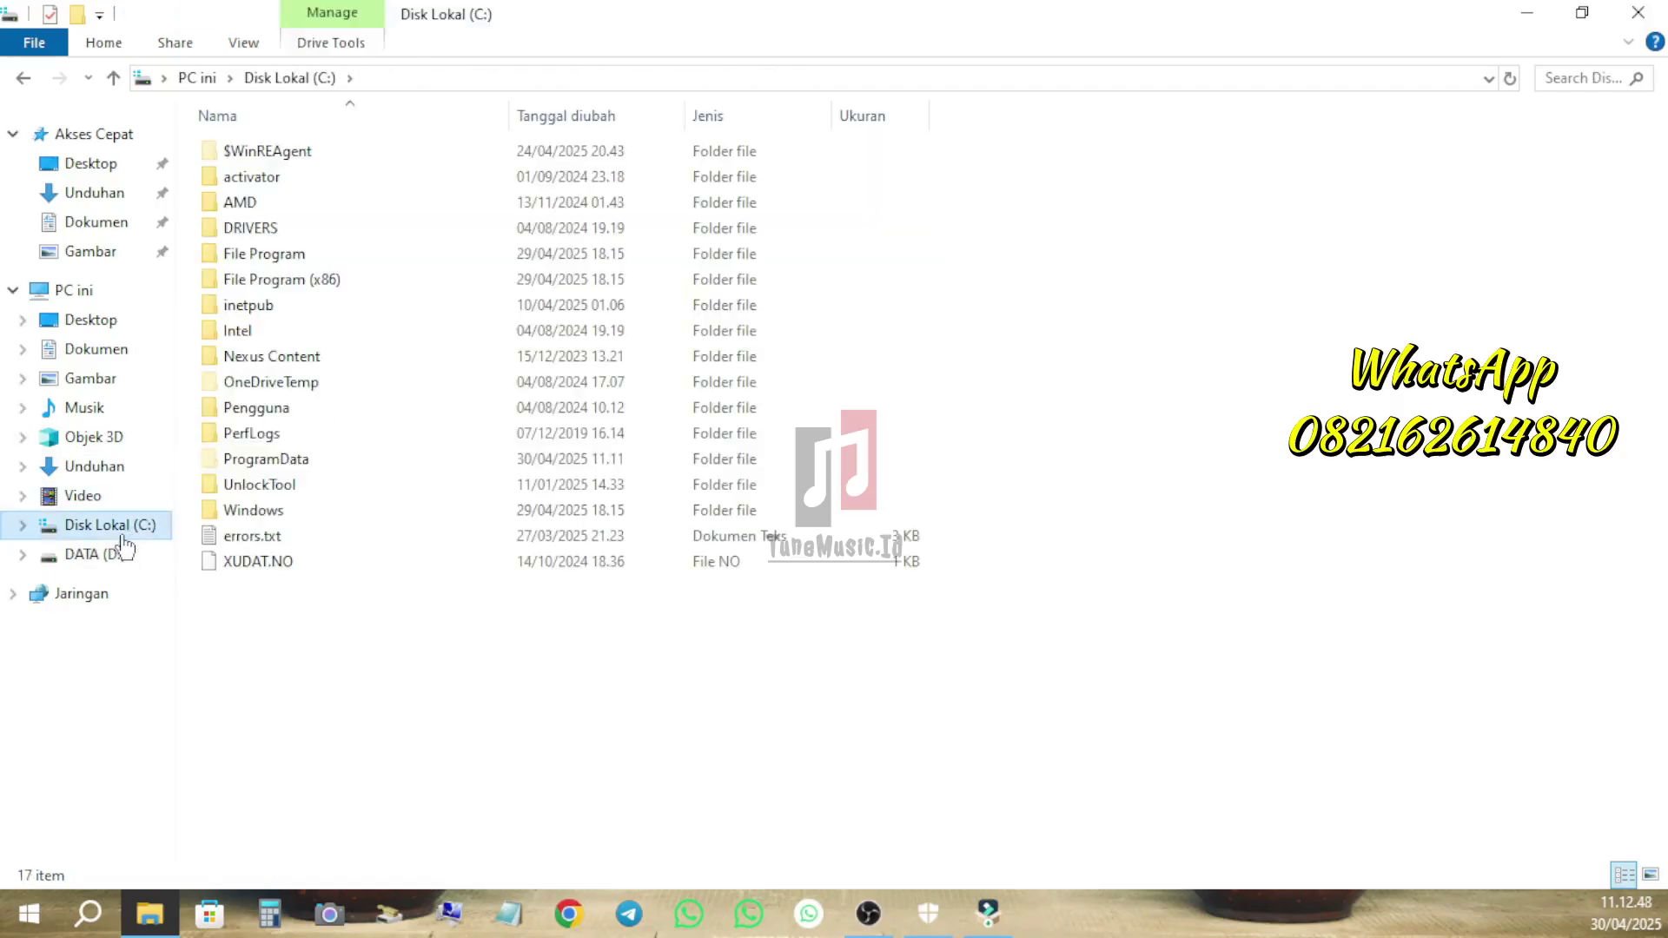
double_click(296, 404)
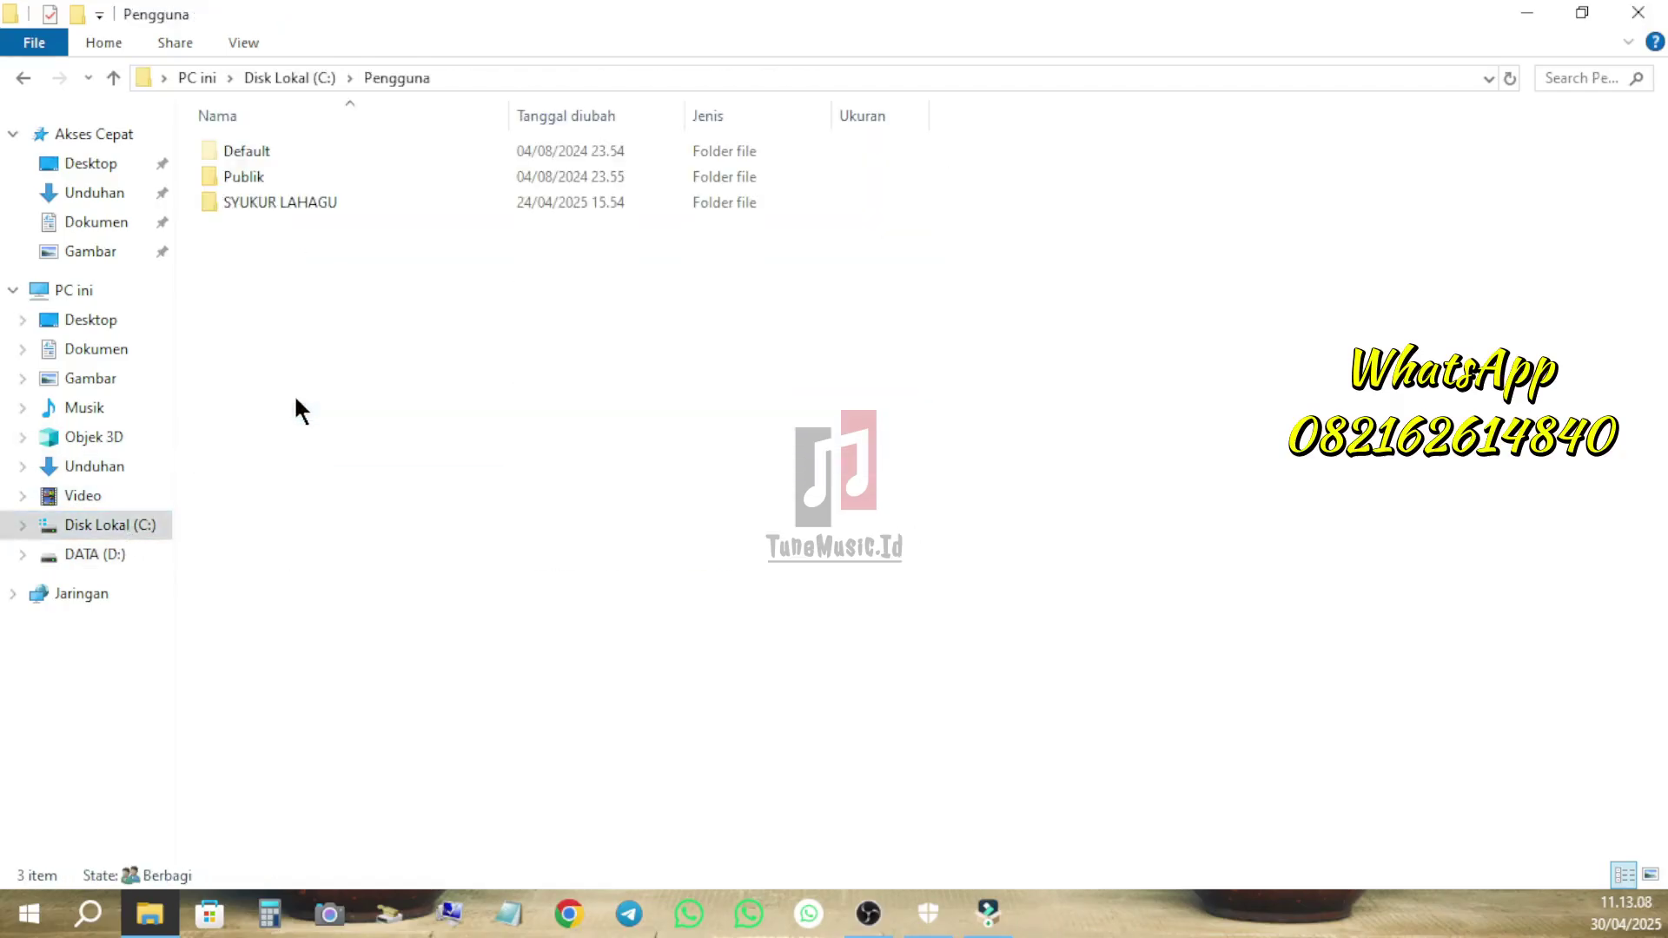
double_click(311, 203)
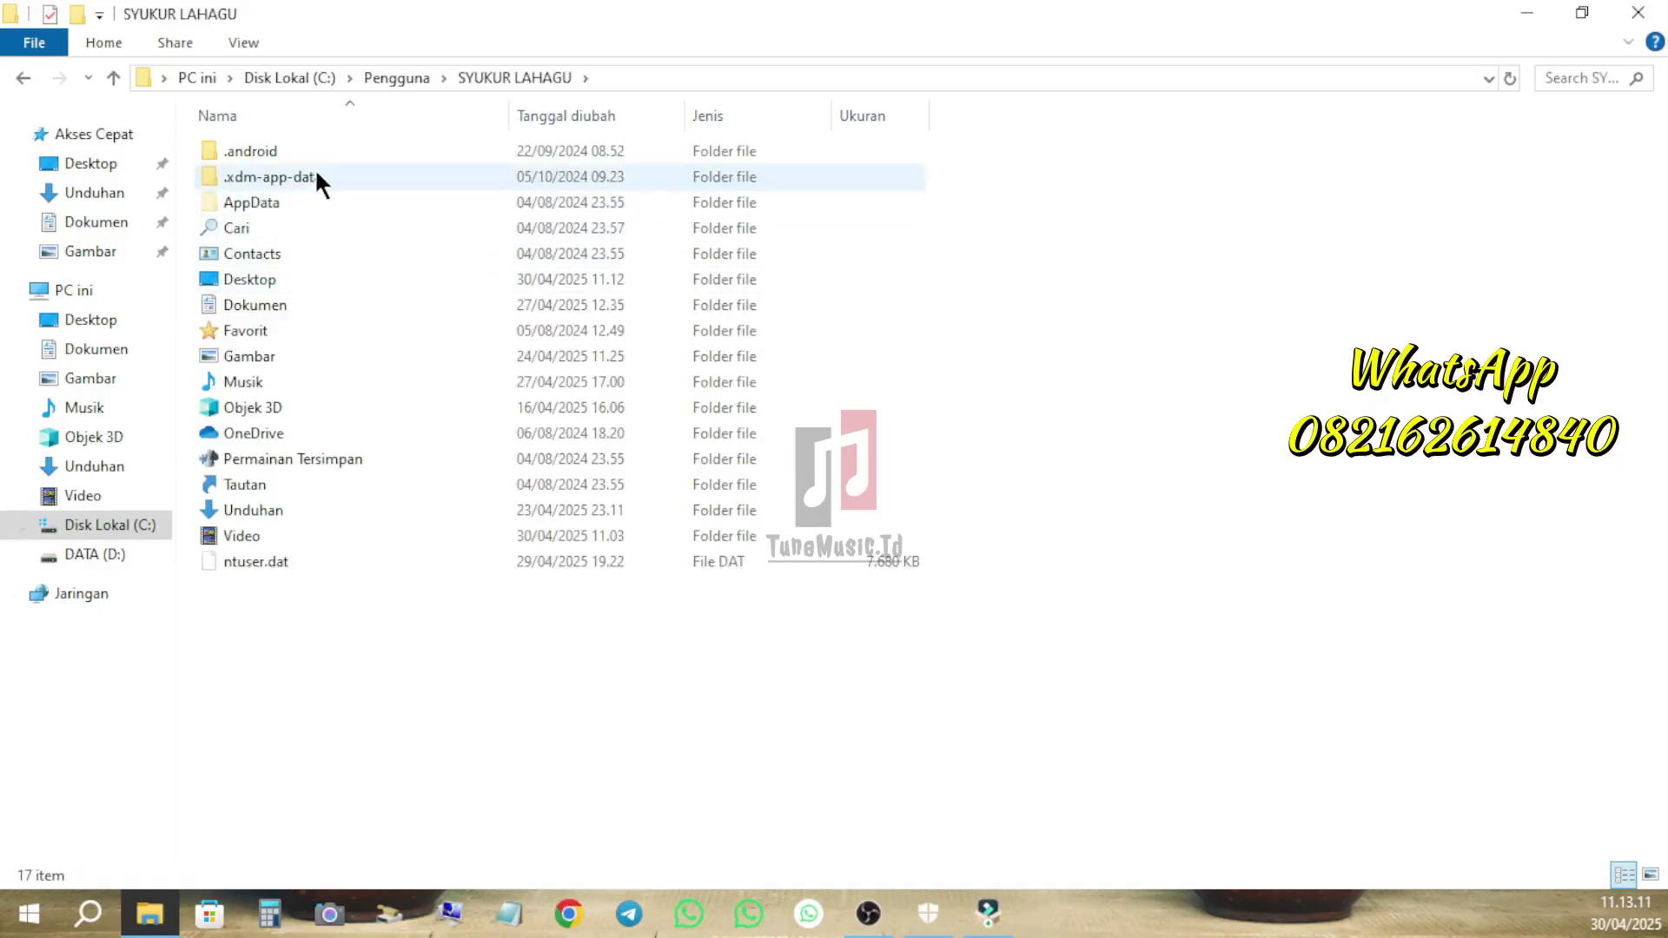
double_click(315, 203)
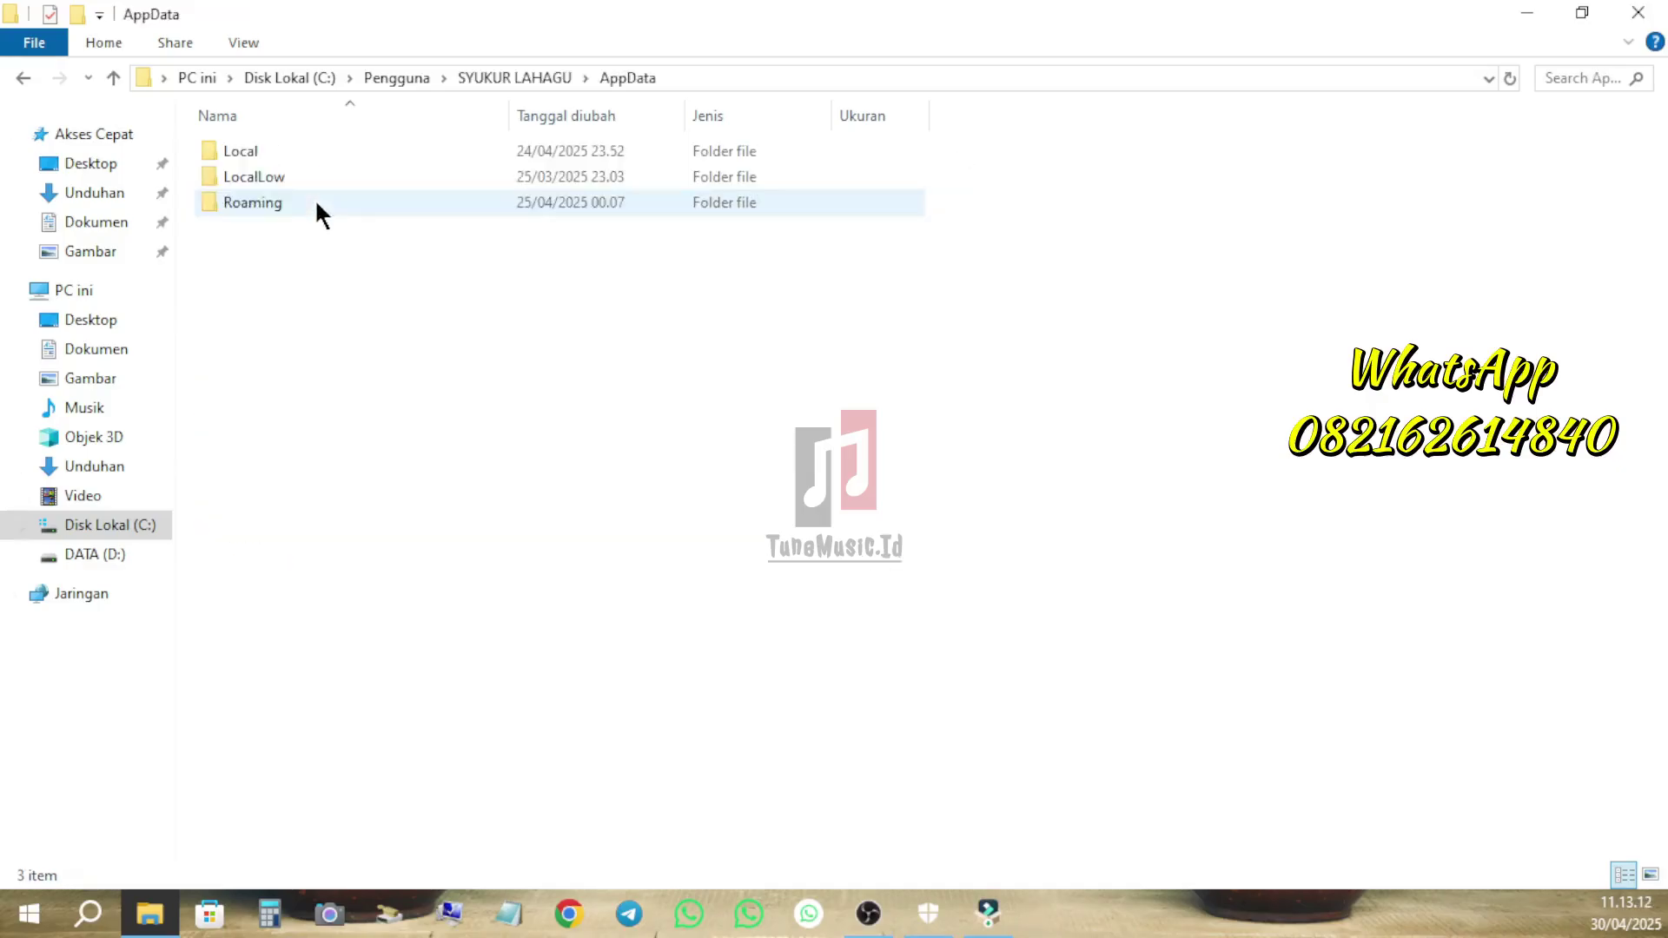
double_click(320, 149)
scroll(314, 729, down, 4)
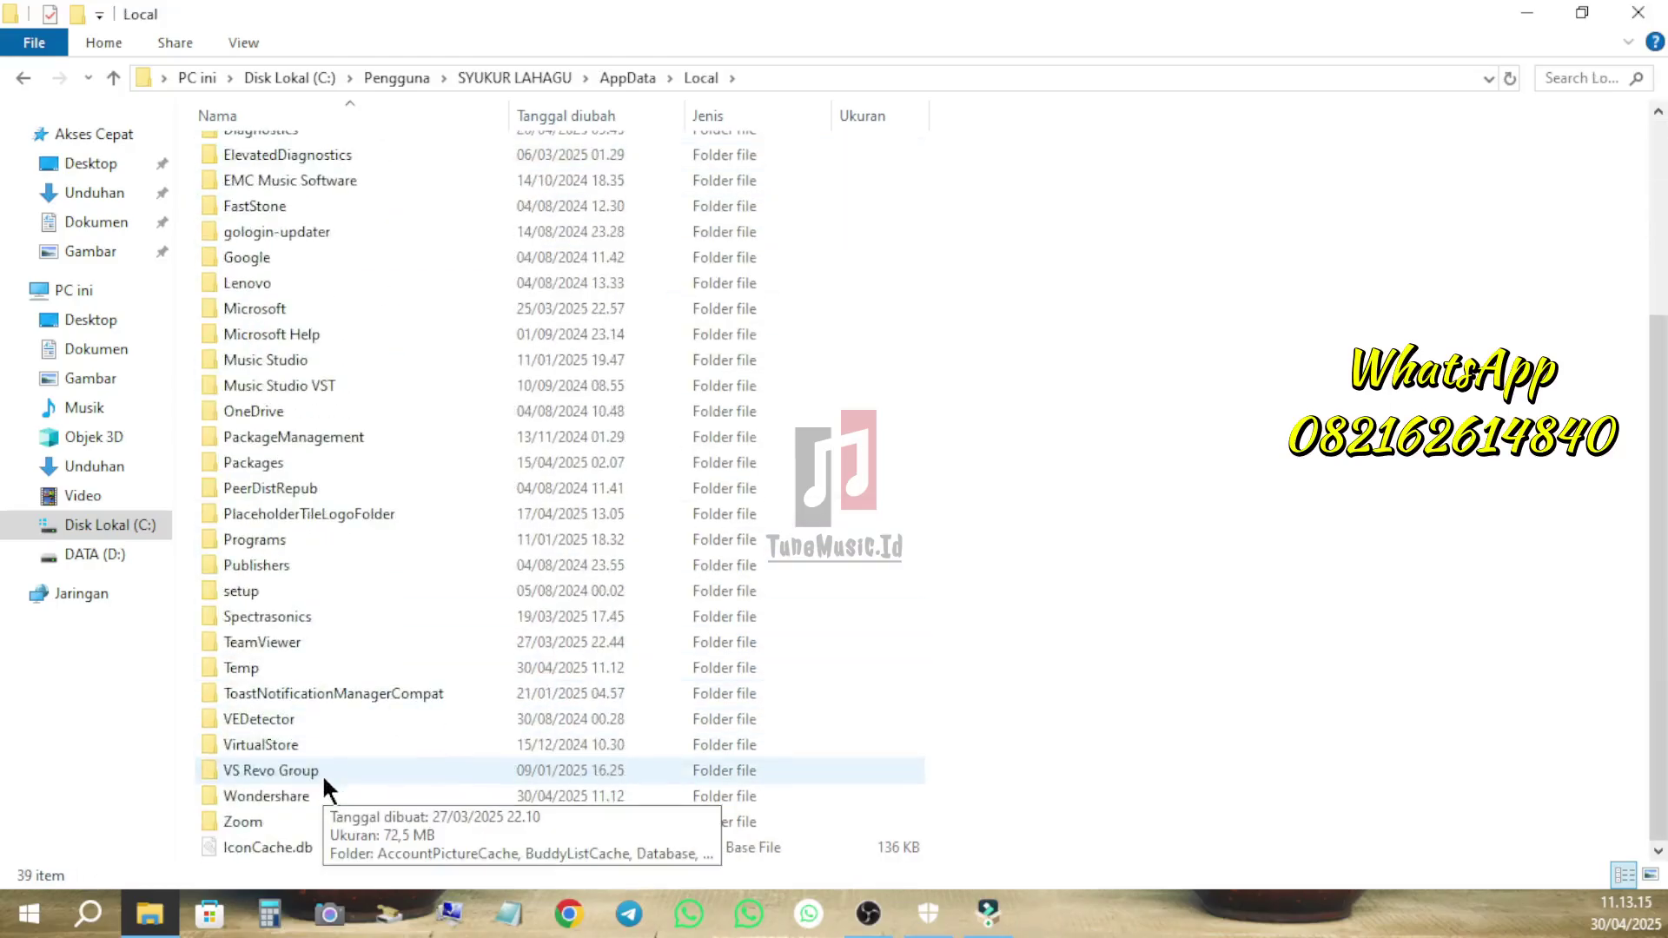
double_click(323, 804)
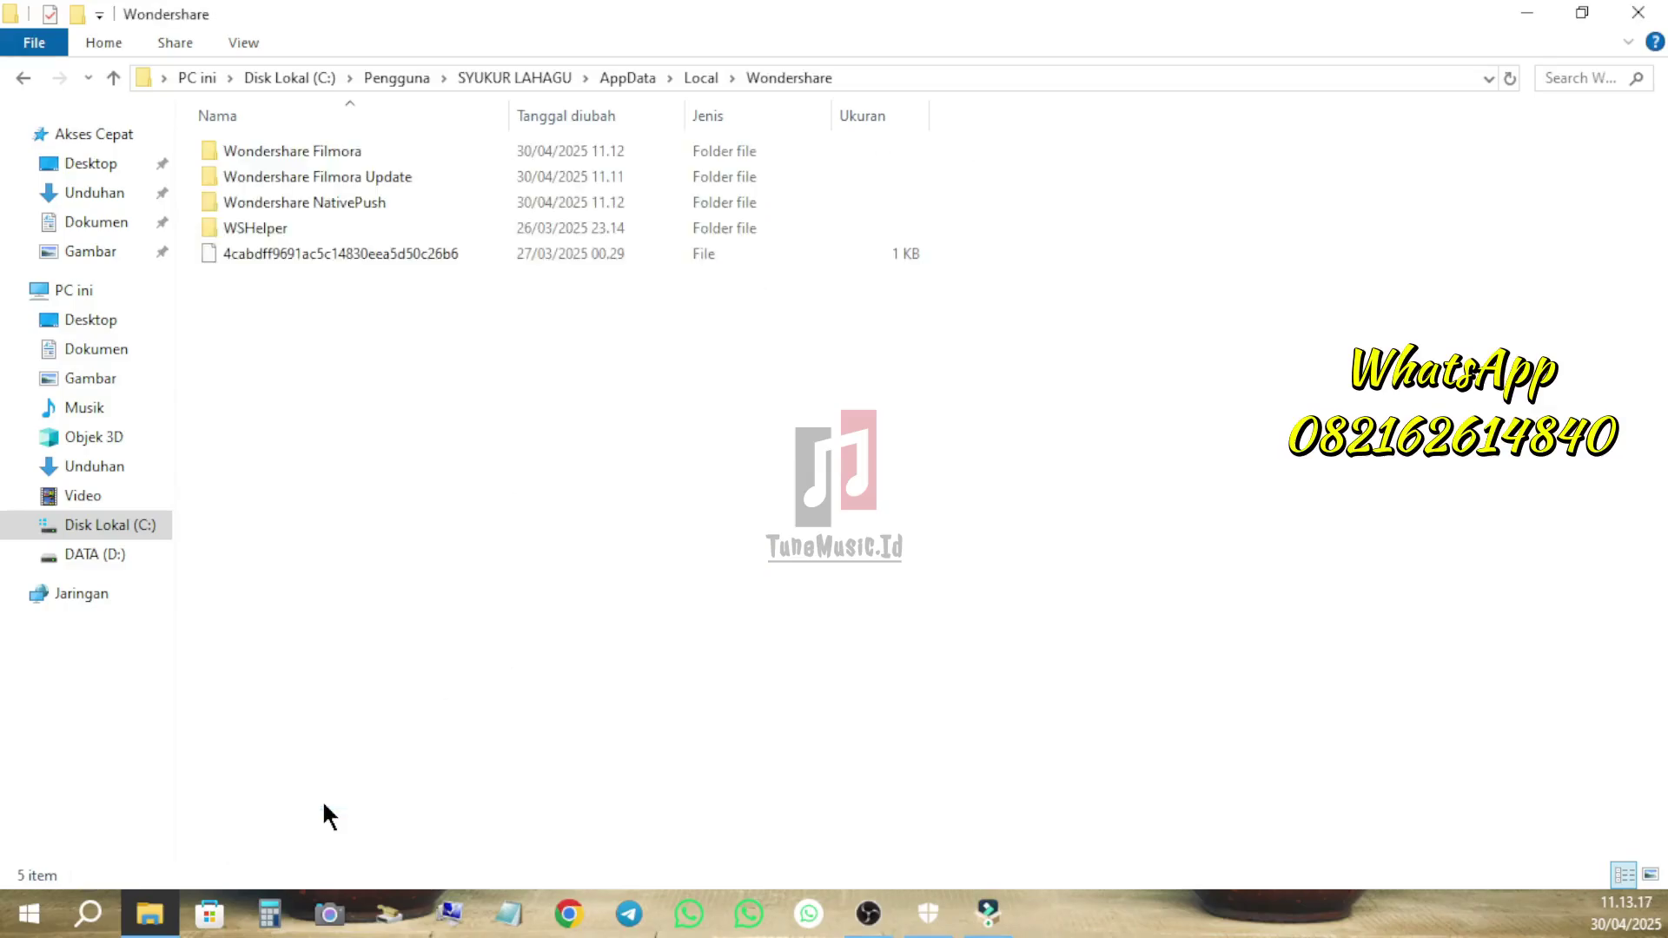
double_click(308, 151)
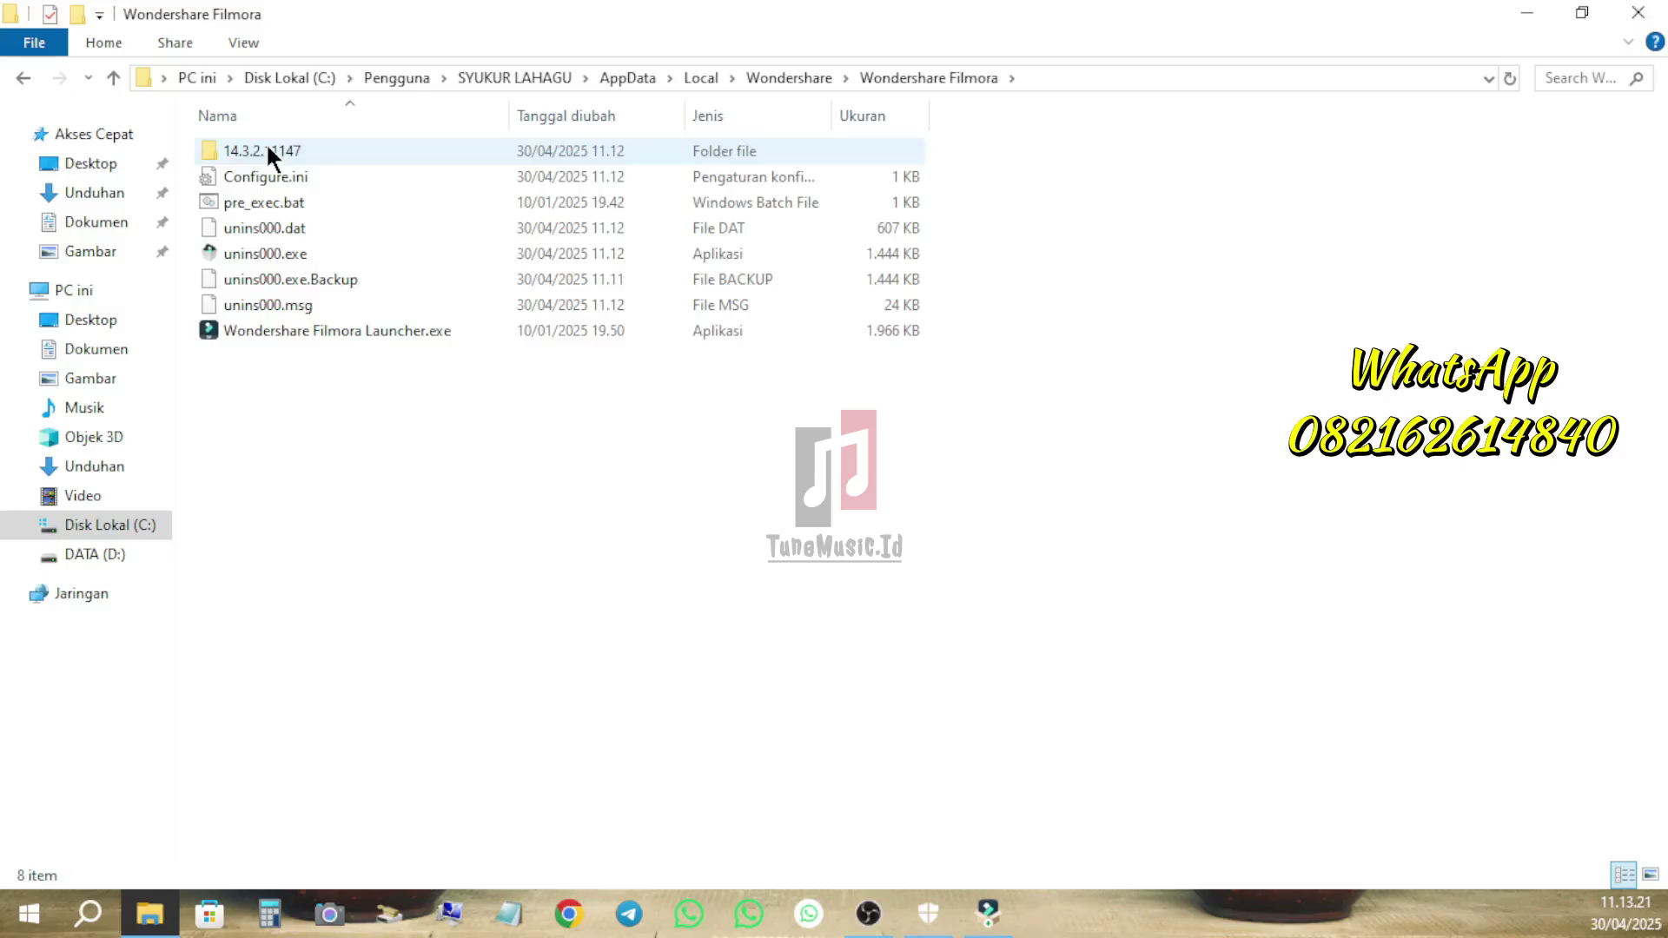
double_click(266, 149)
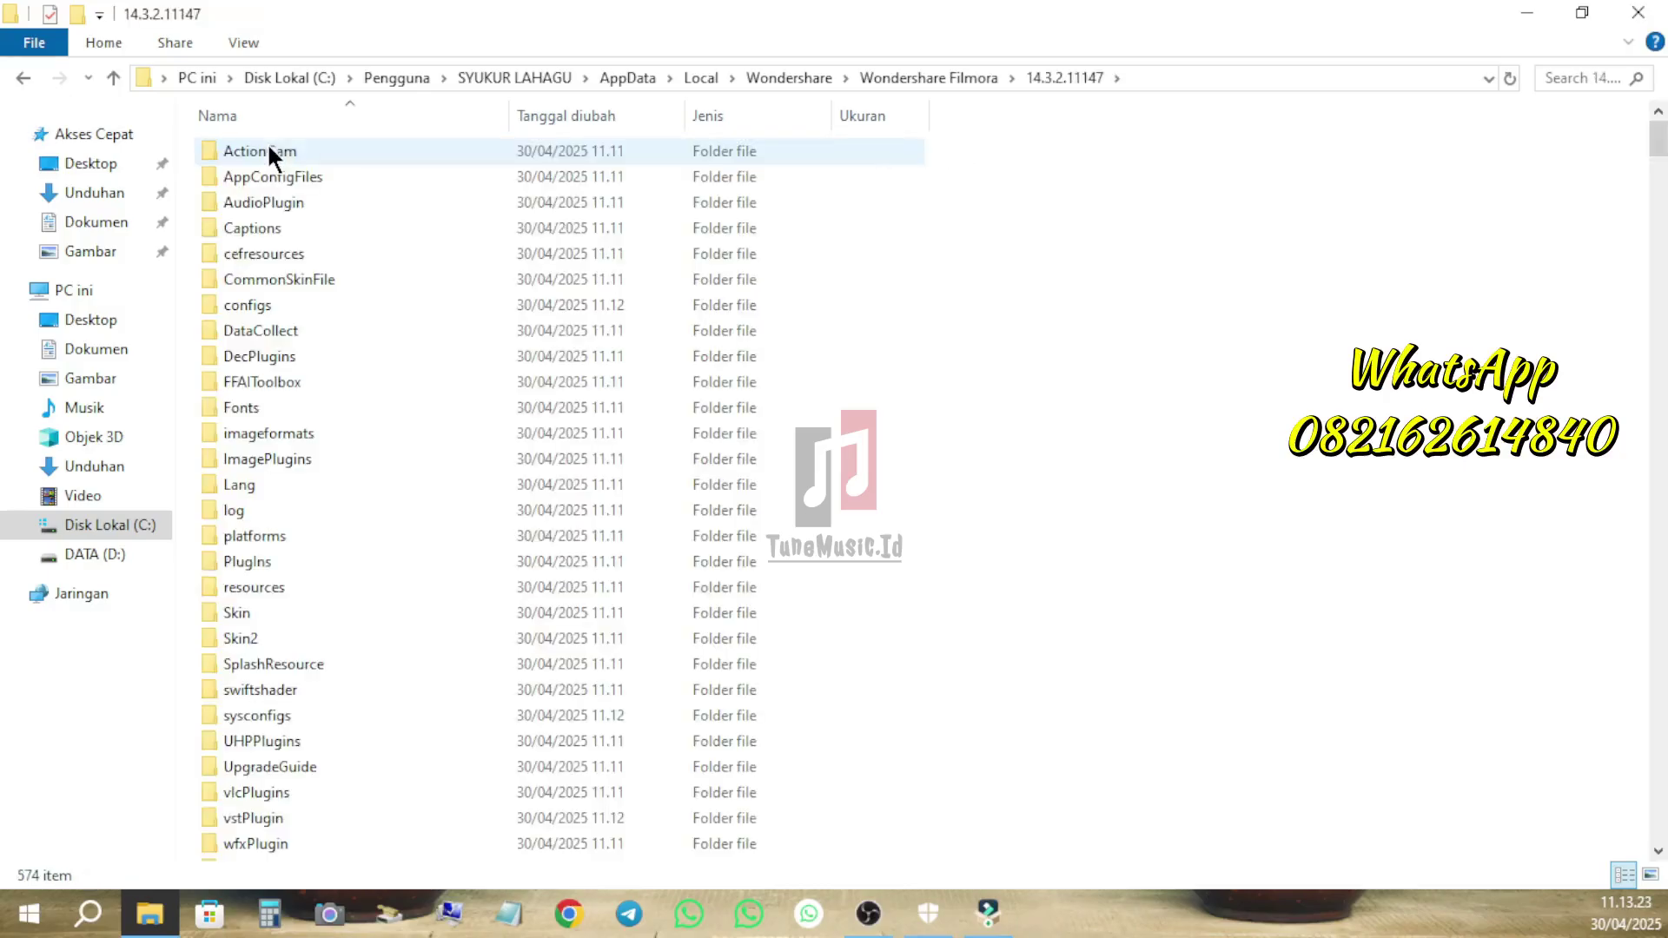
key(ctrl+v)
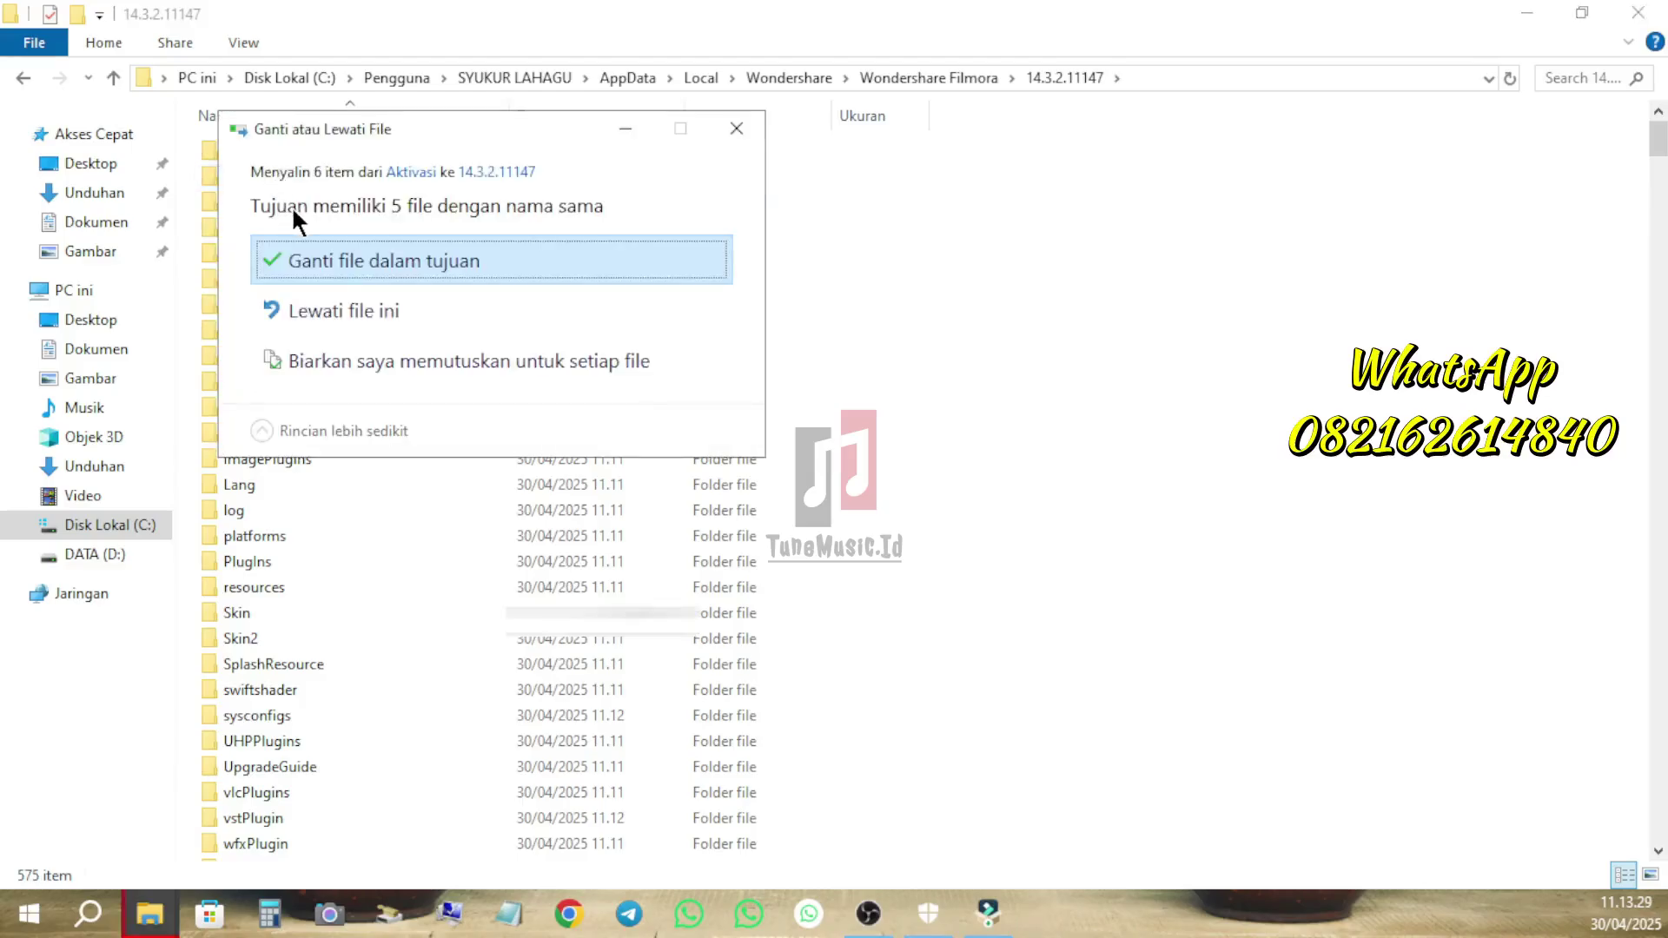
Replace the same-named files in the destination, then open Windows Security's virus protection exclusions.
click(414, 263)
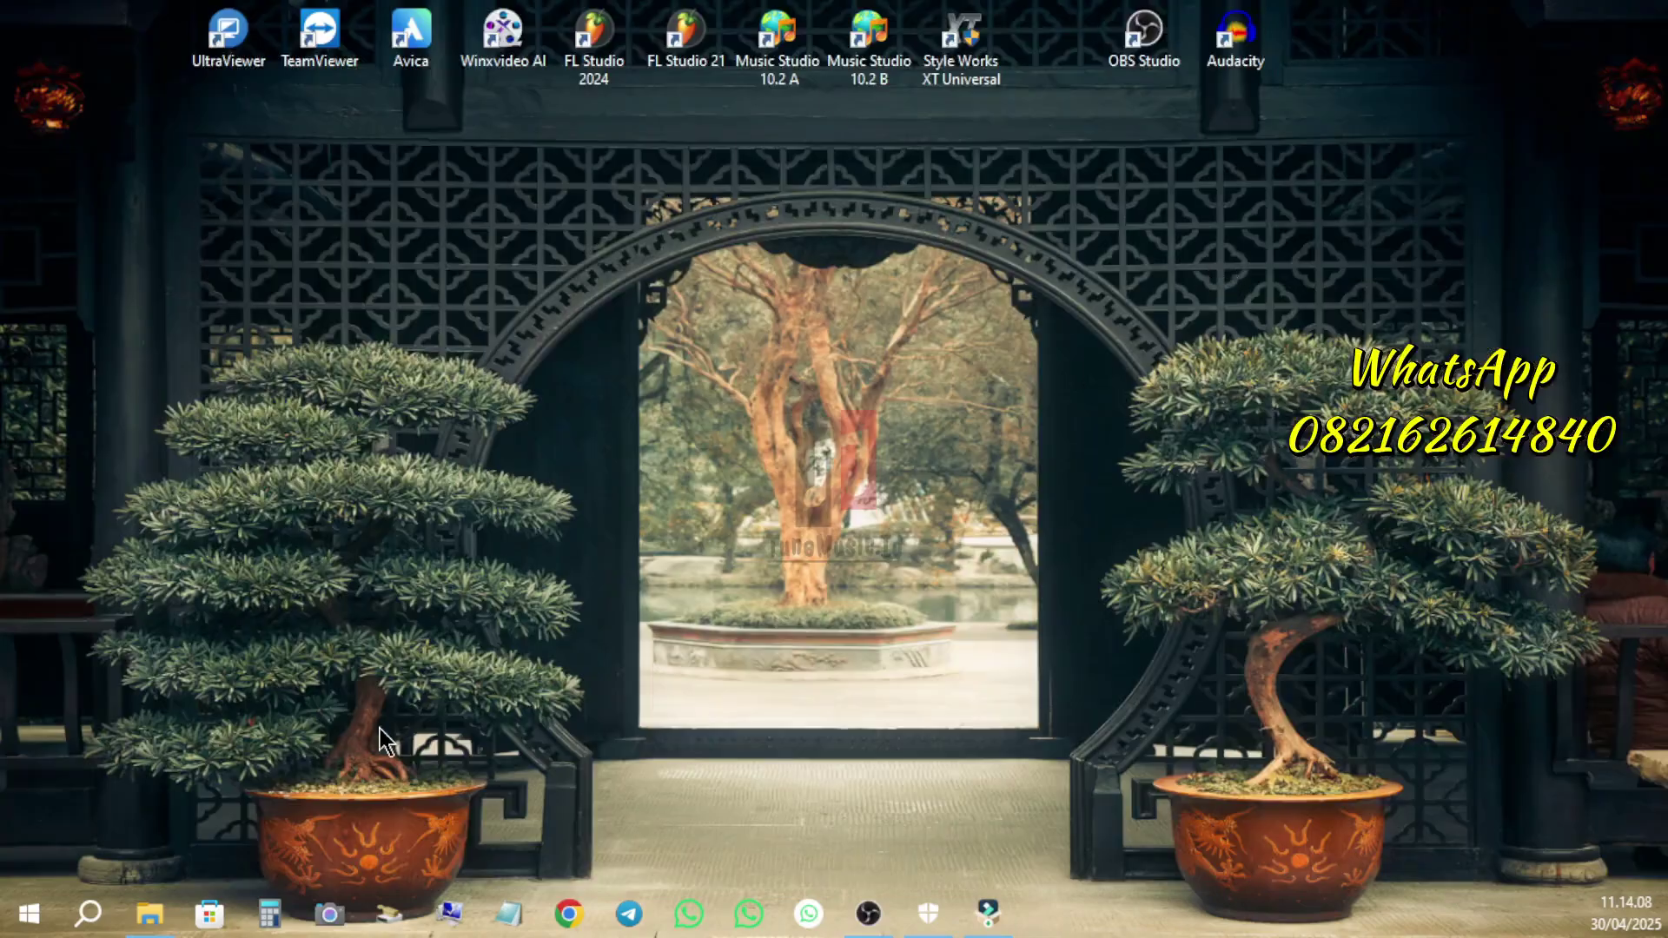
click(930, 912)
scroll(895, 608, down, 3)
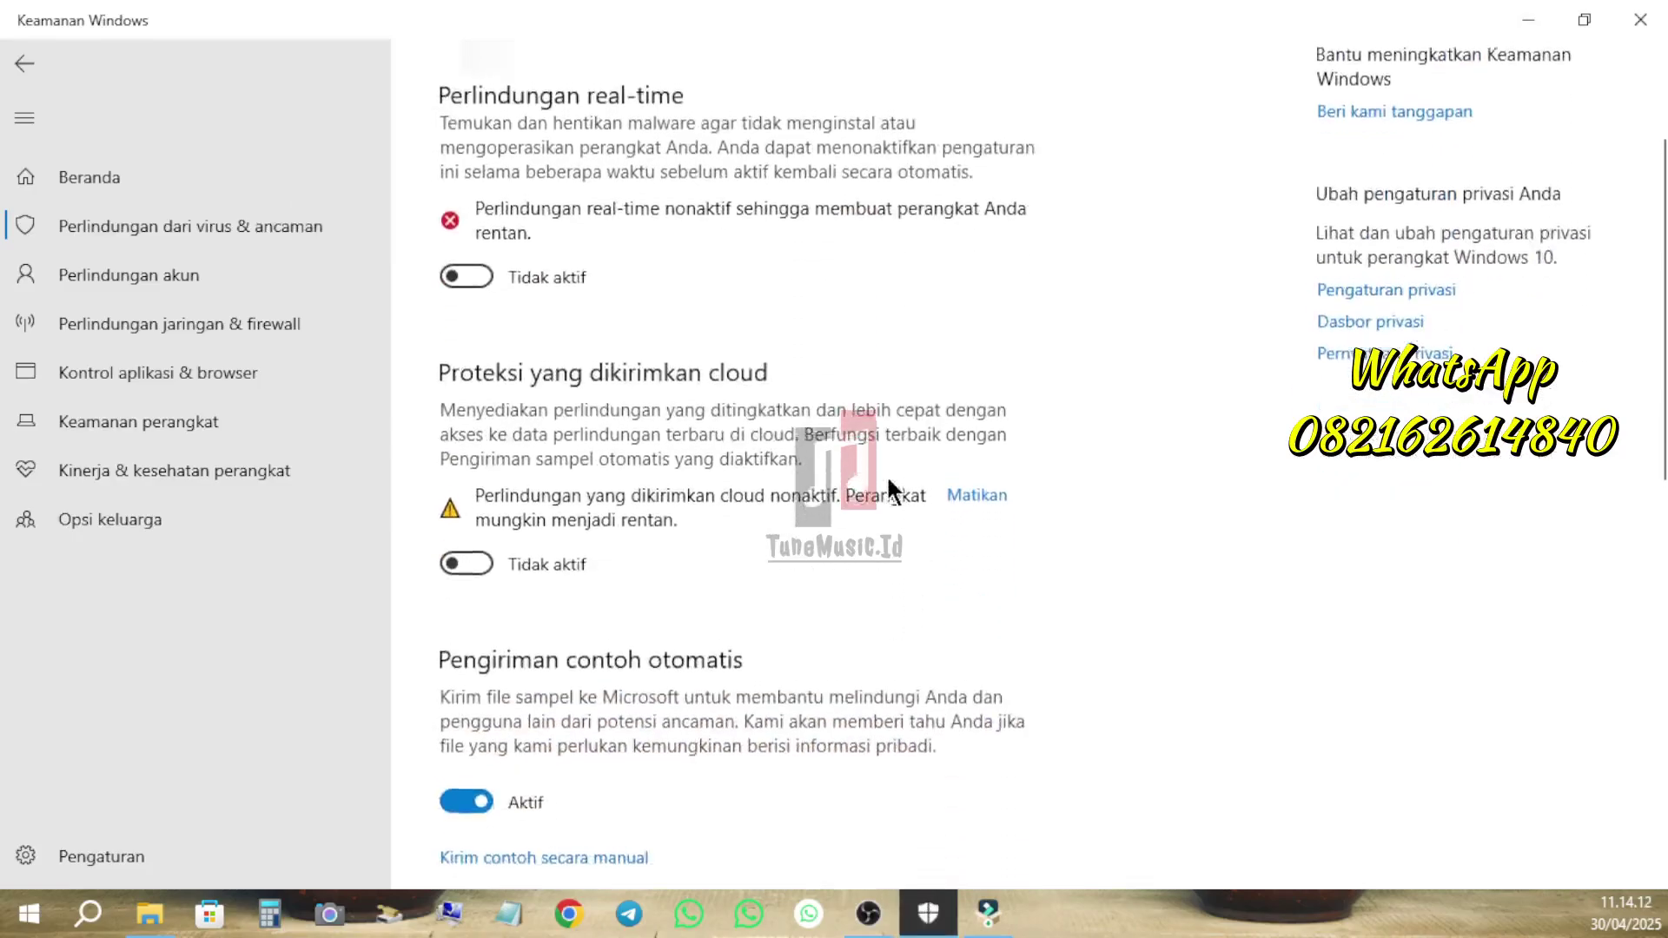
scroll(801, 378, up, 3)
scroll(795, 384, down, 10)
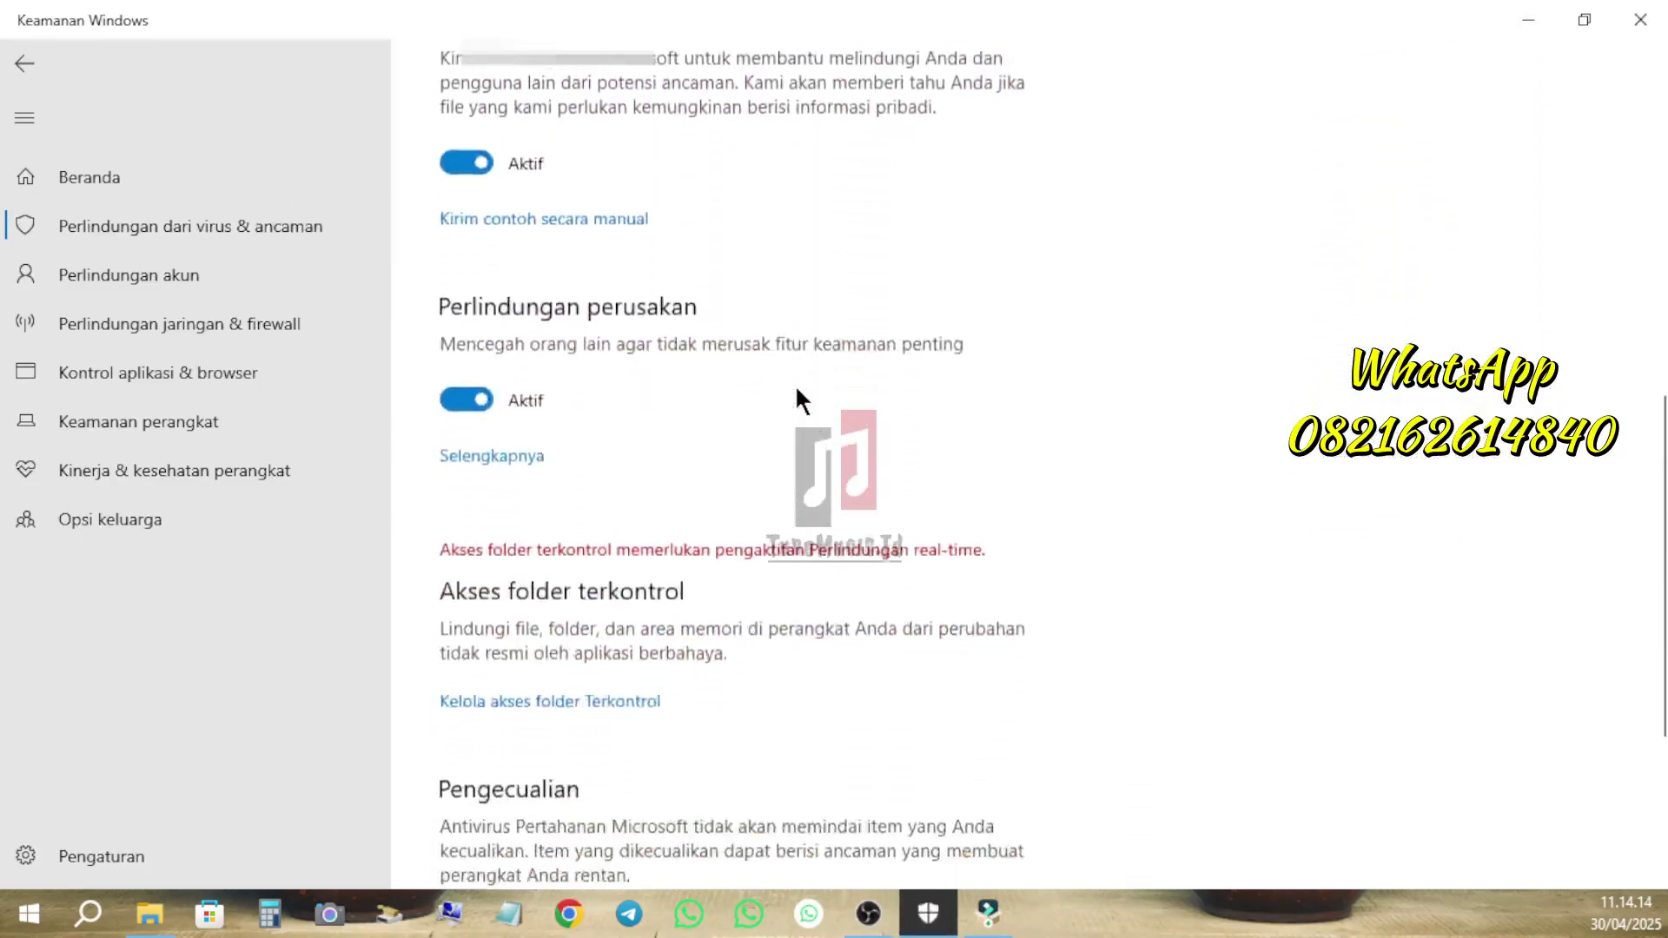
scroll(801, 401, down, 3)
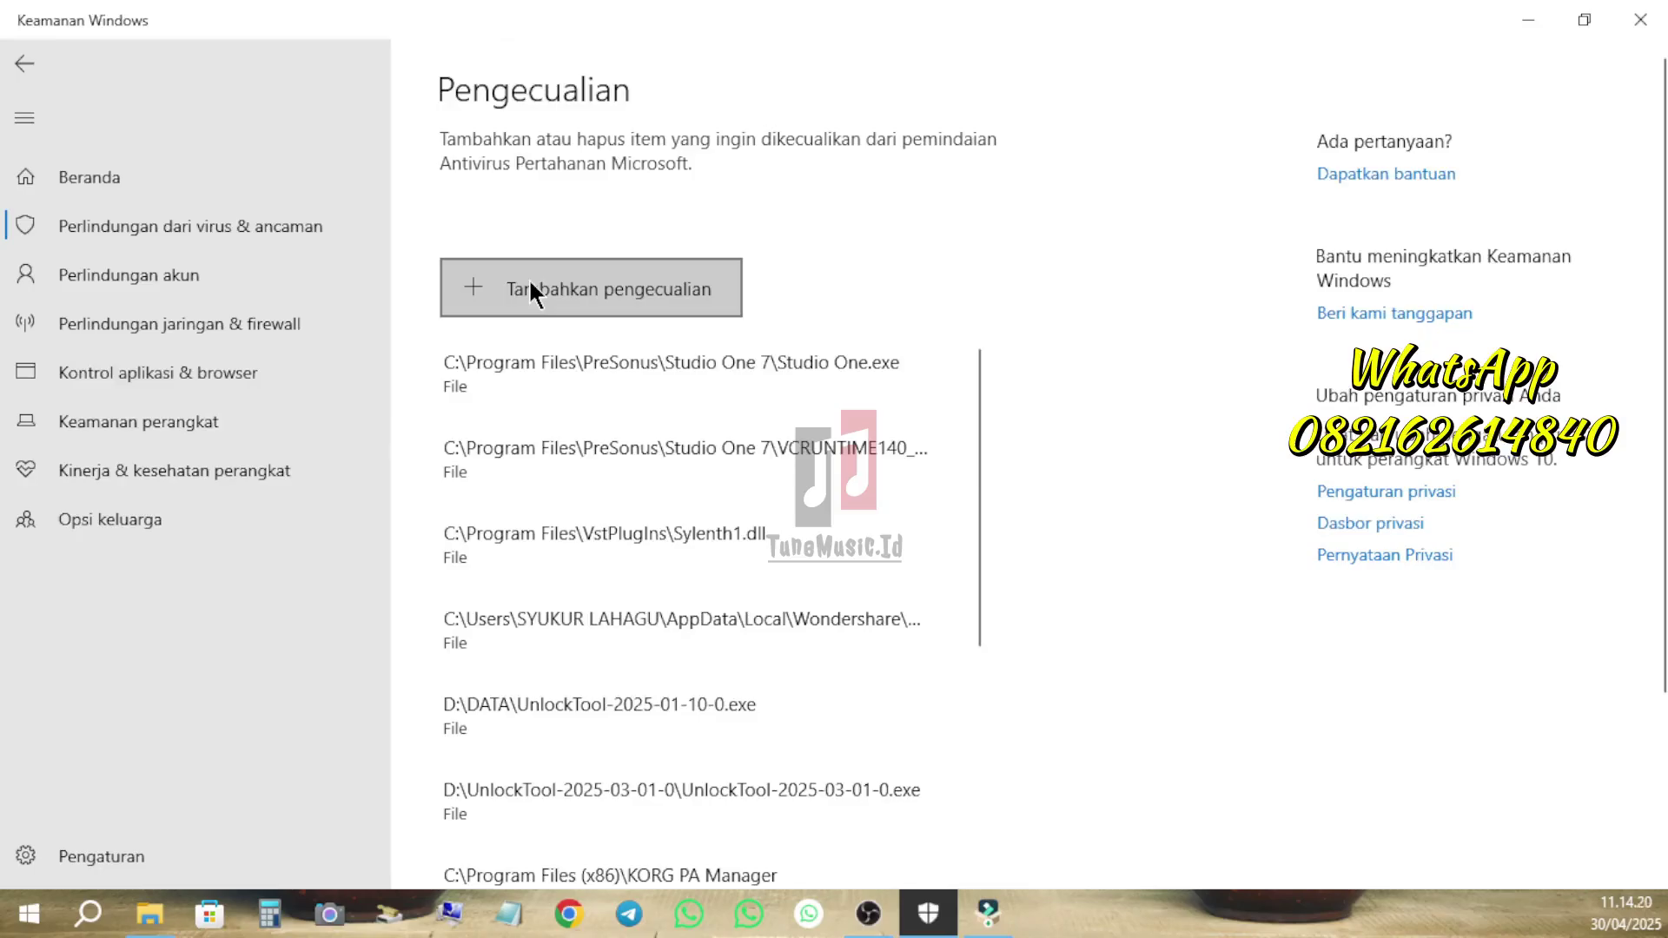
Add the ProgramData\Wondershare Filmora folder as a Defender folder exclusion.
click(530, 285)
click(575, 384)
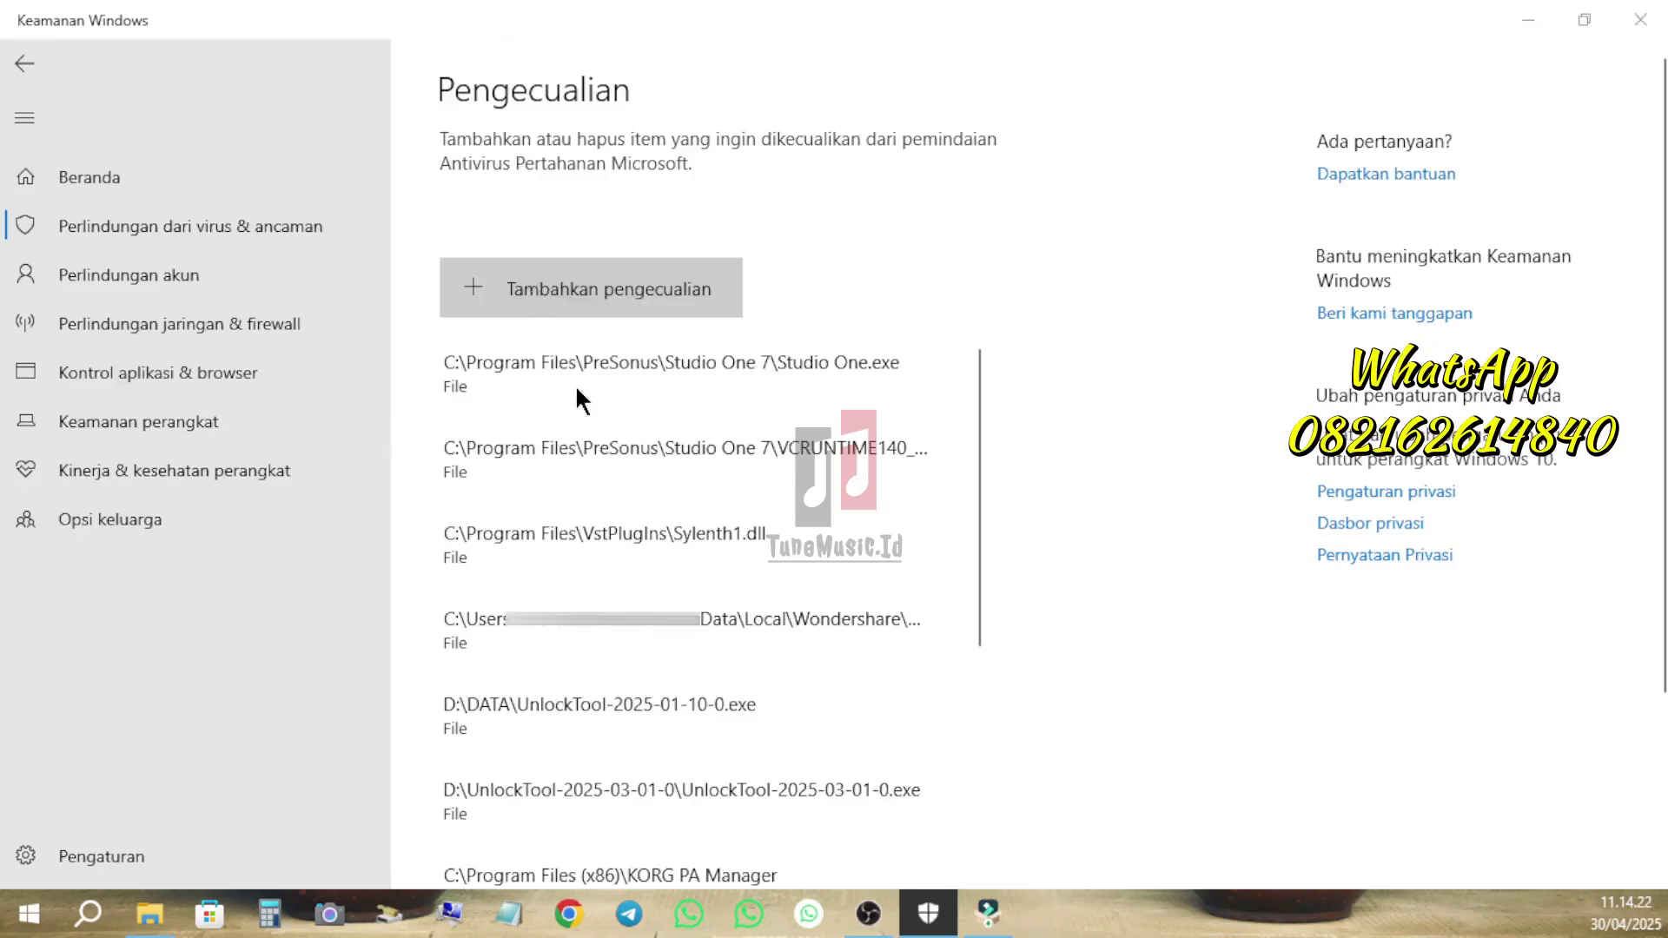
click(144, 545)
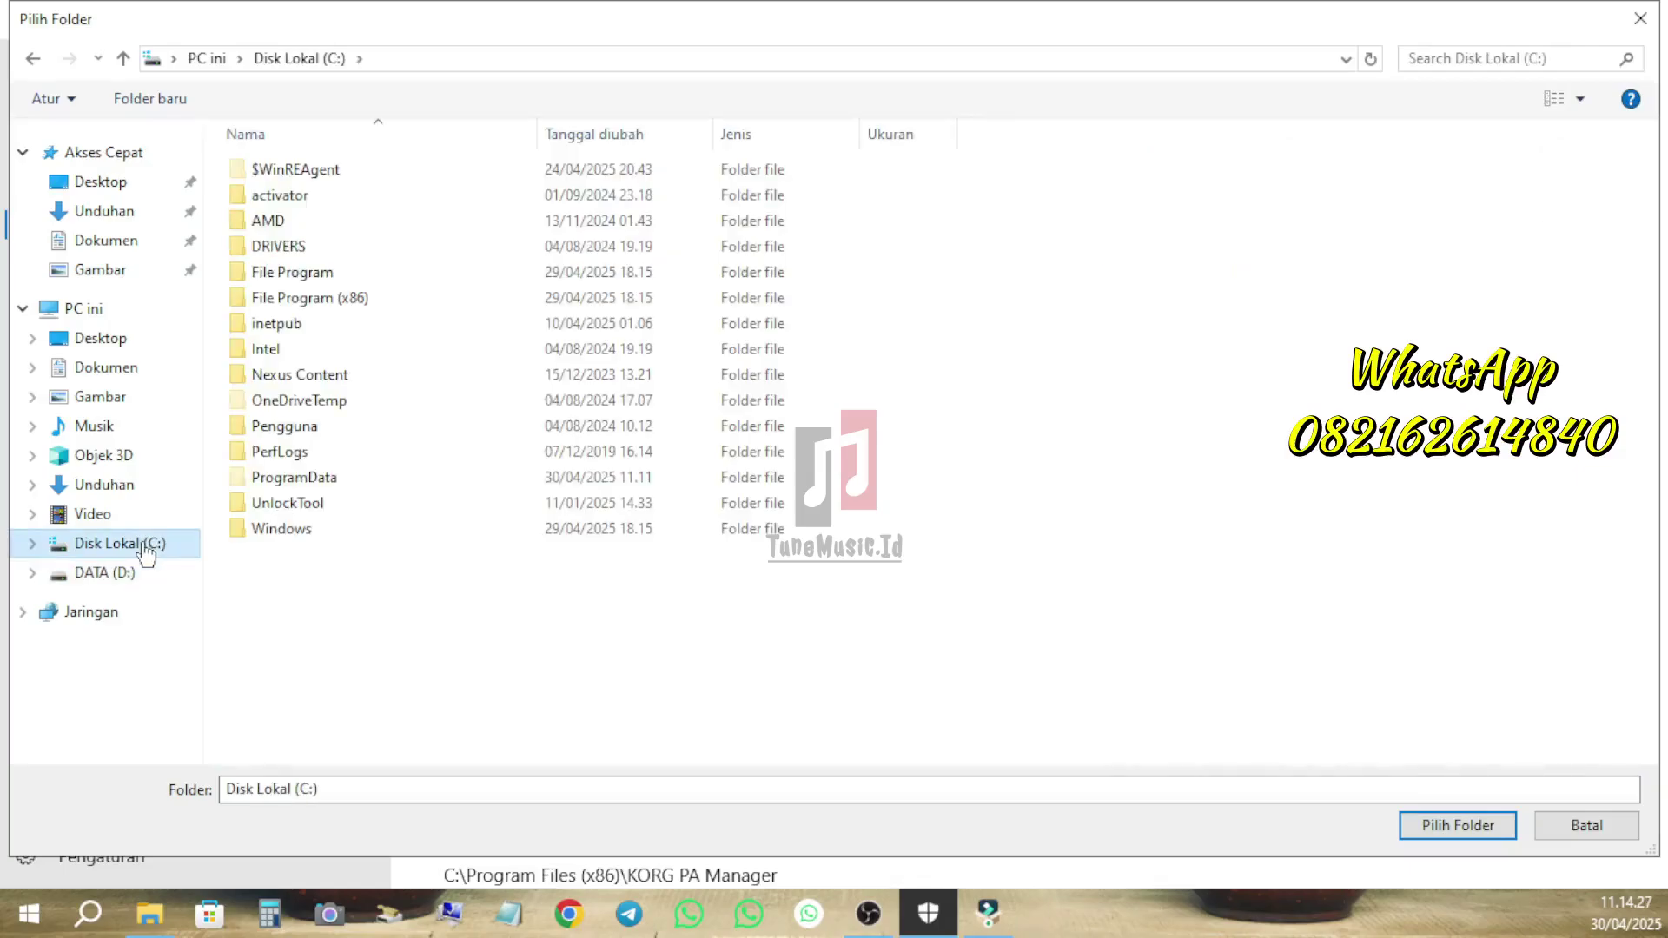
double_click(351, 476)
scroll(377, 593, down, 5)
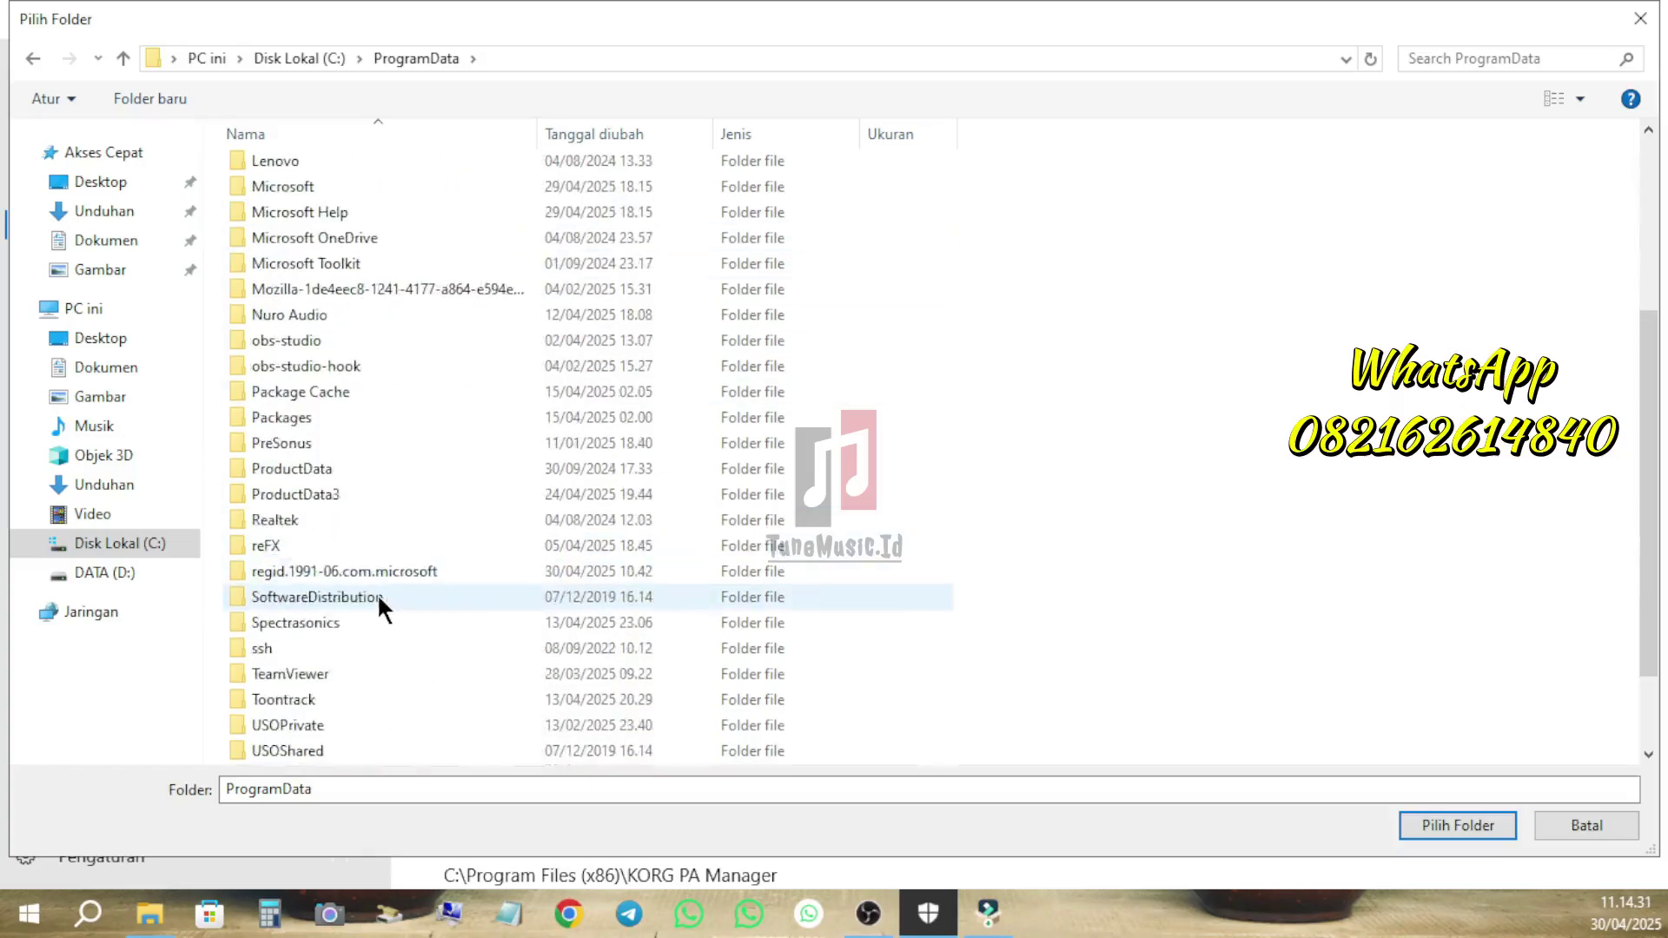
click(383, 742)
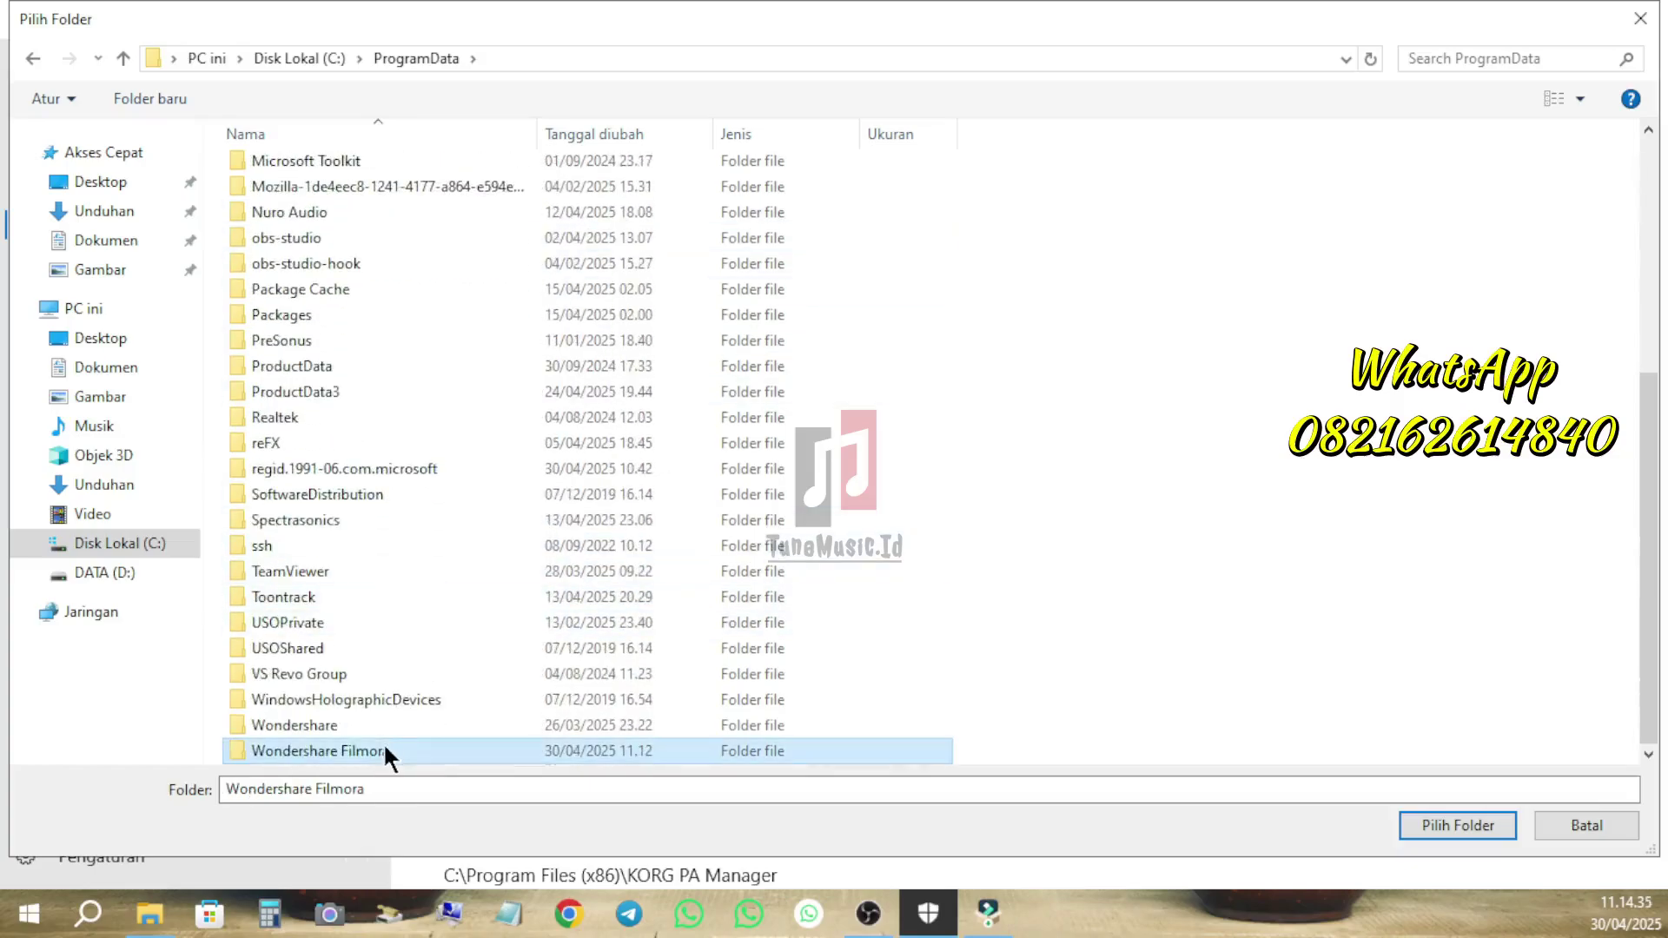
click(1456, 821)
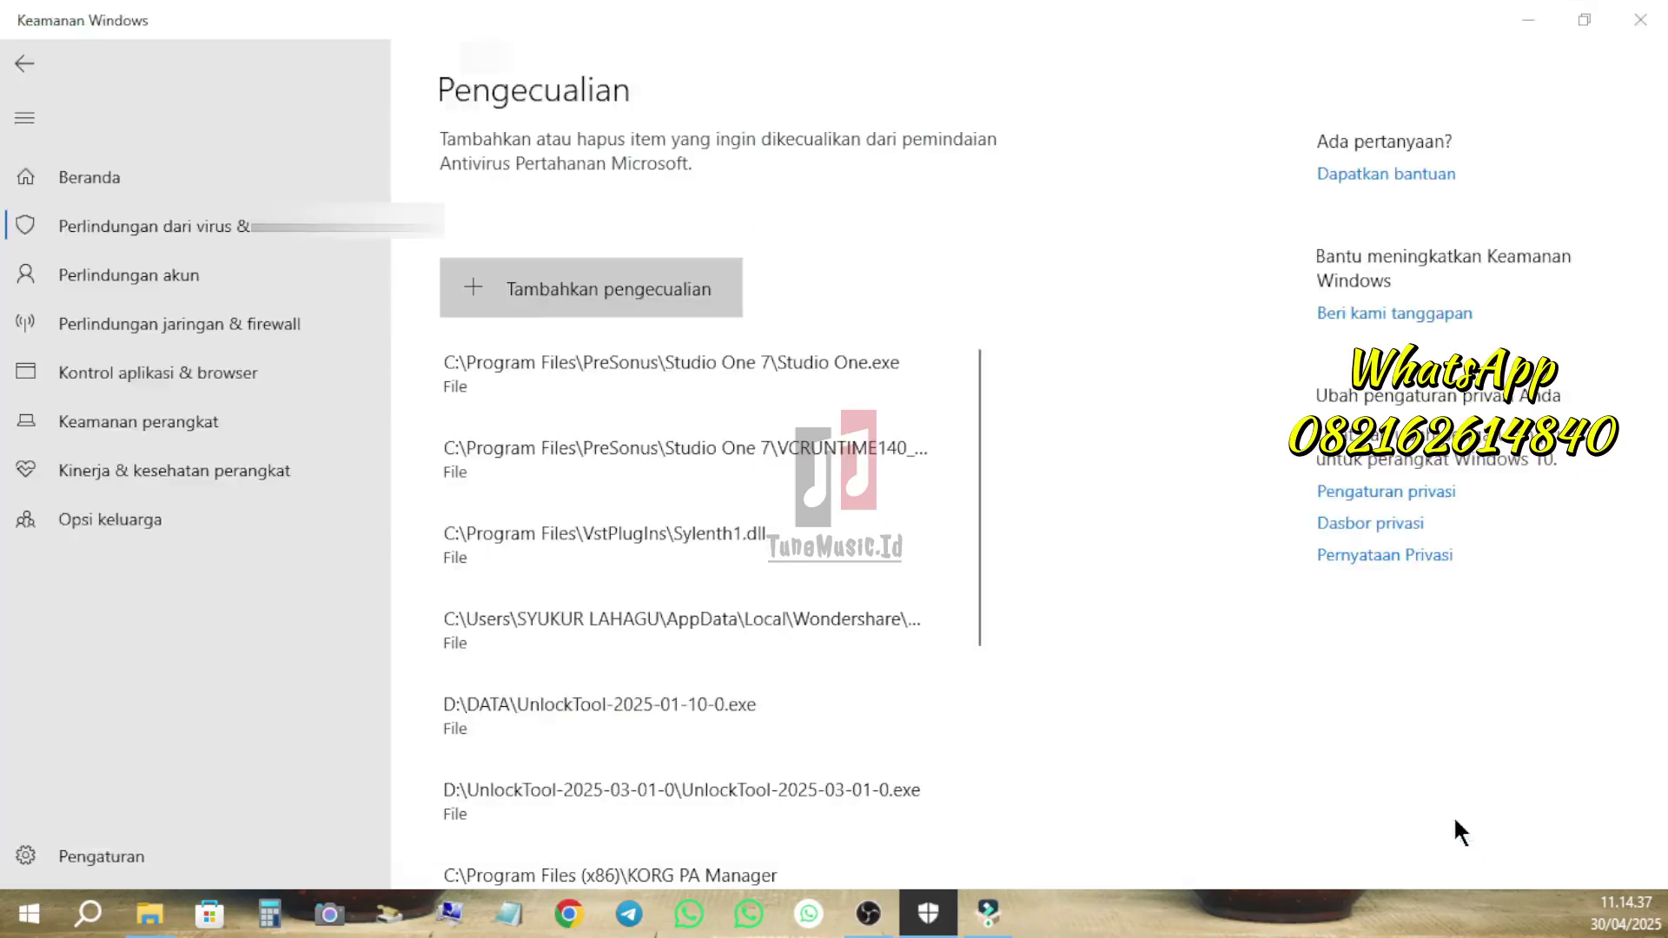
Add the user's AppData\Local\Wondershare folder as another folder exclusion.
click(676, 300)
click(608, 378)
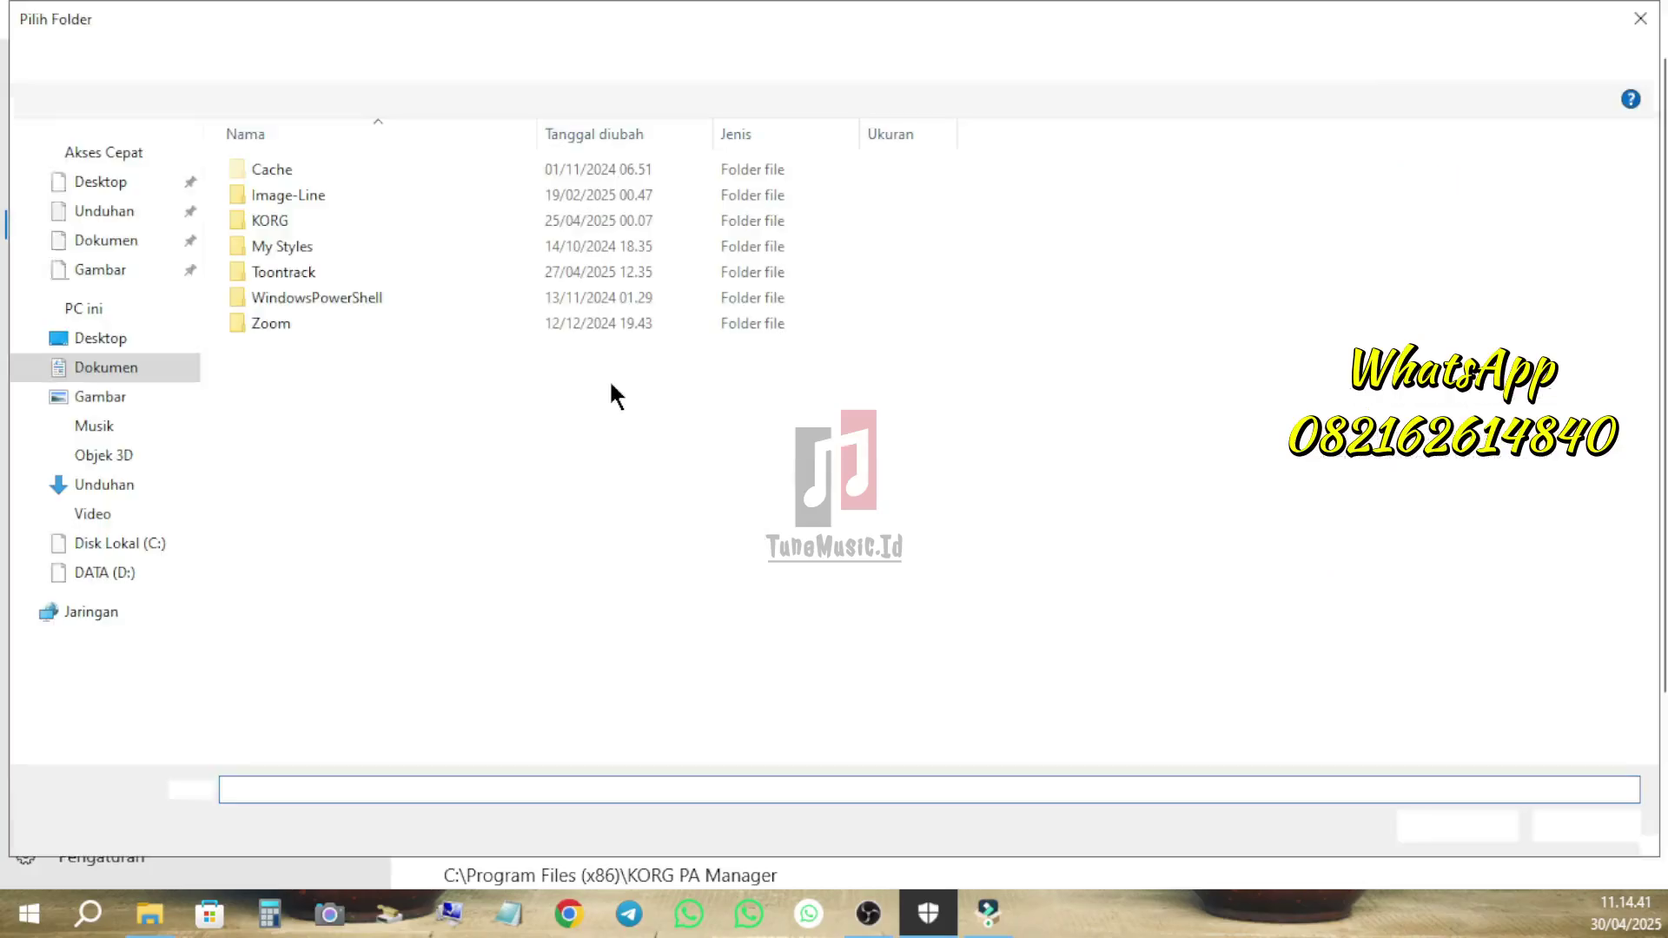
click(135, 544)
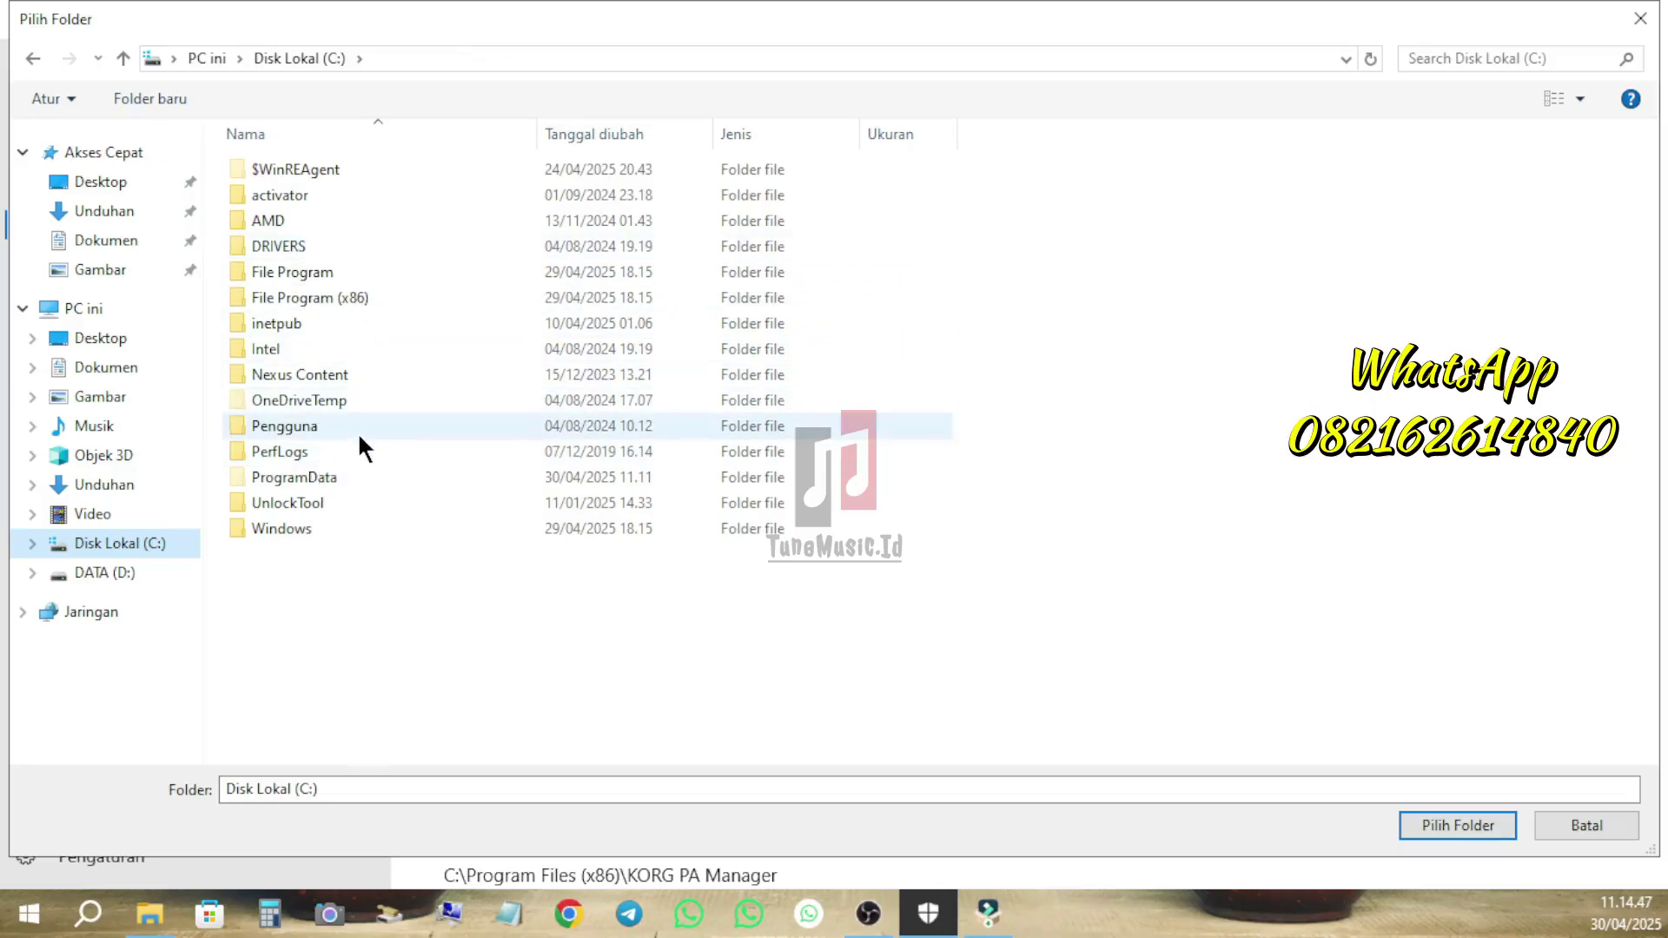
double_click(358, 432)
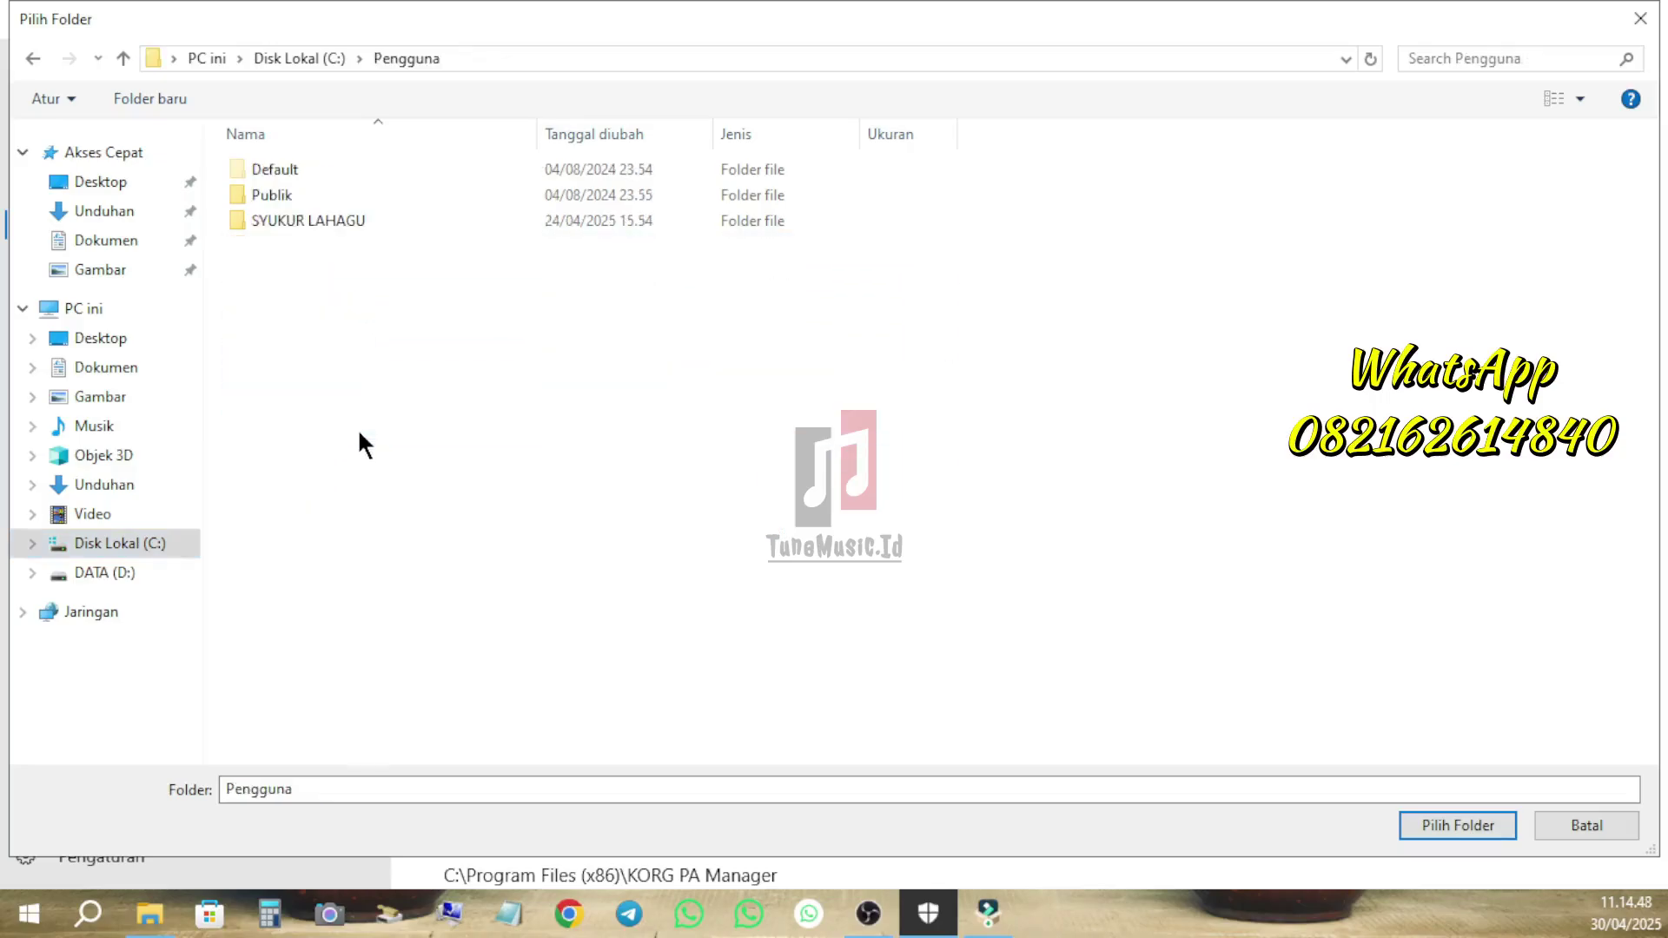
double_click(402, 222)
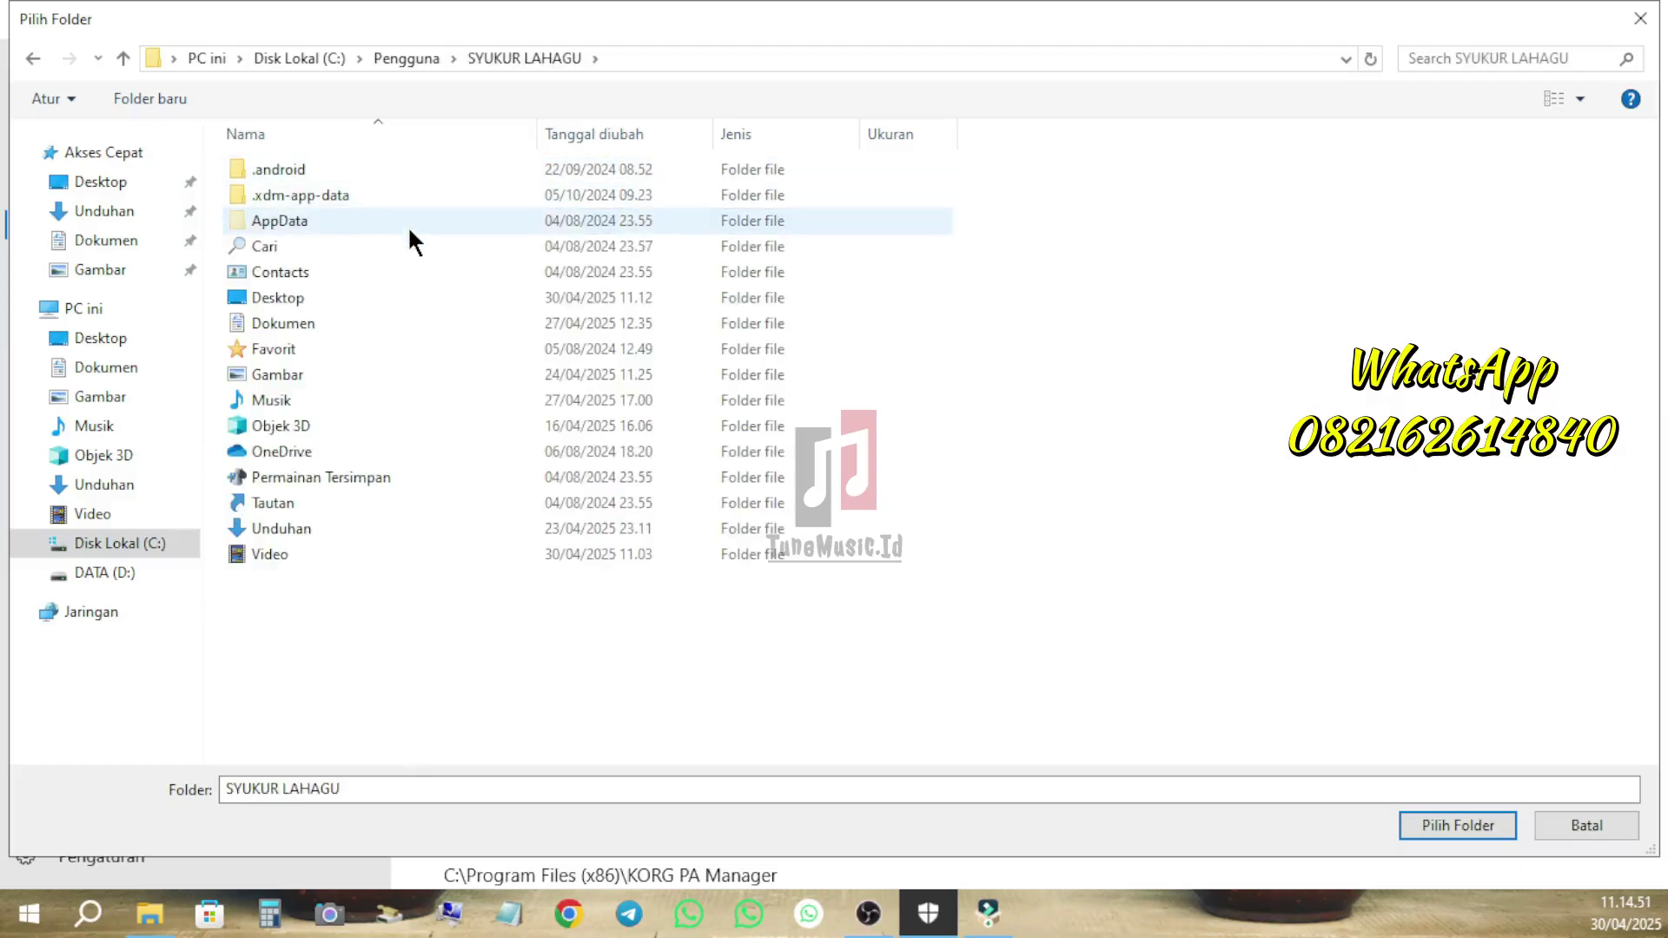
double_click(408, 226)
double_click(432, 169)
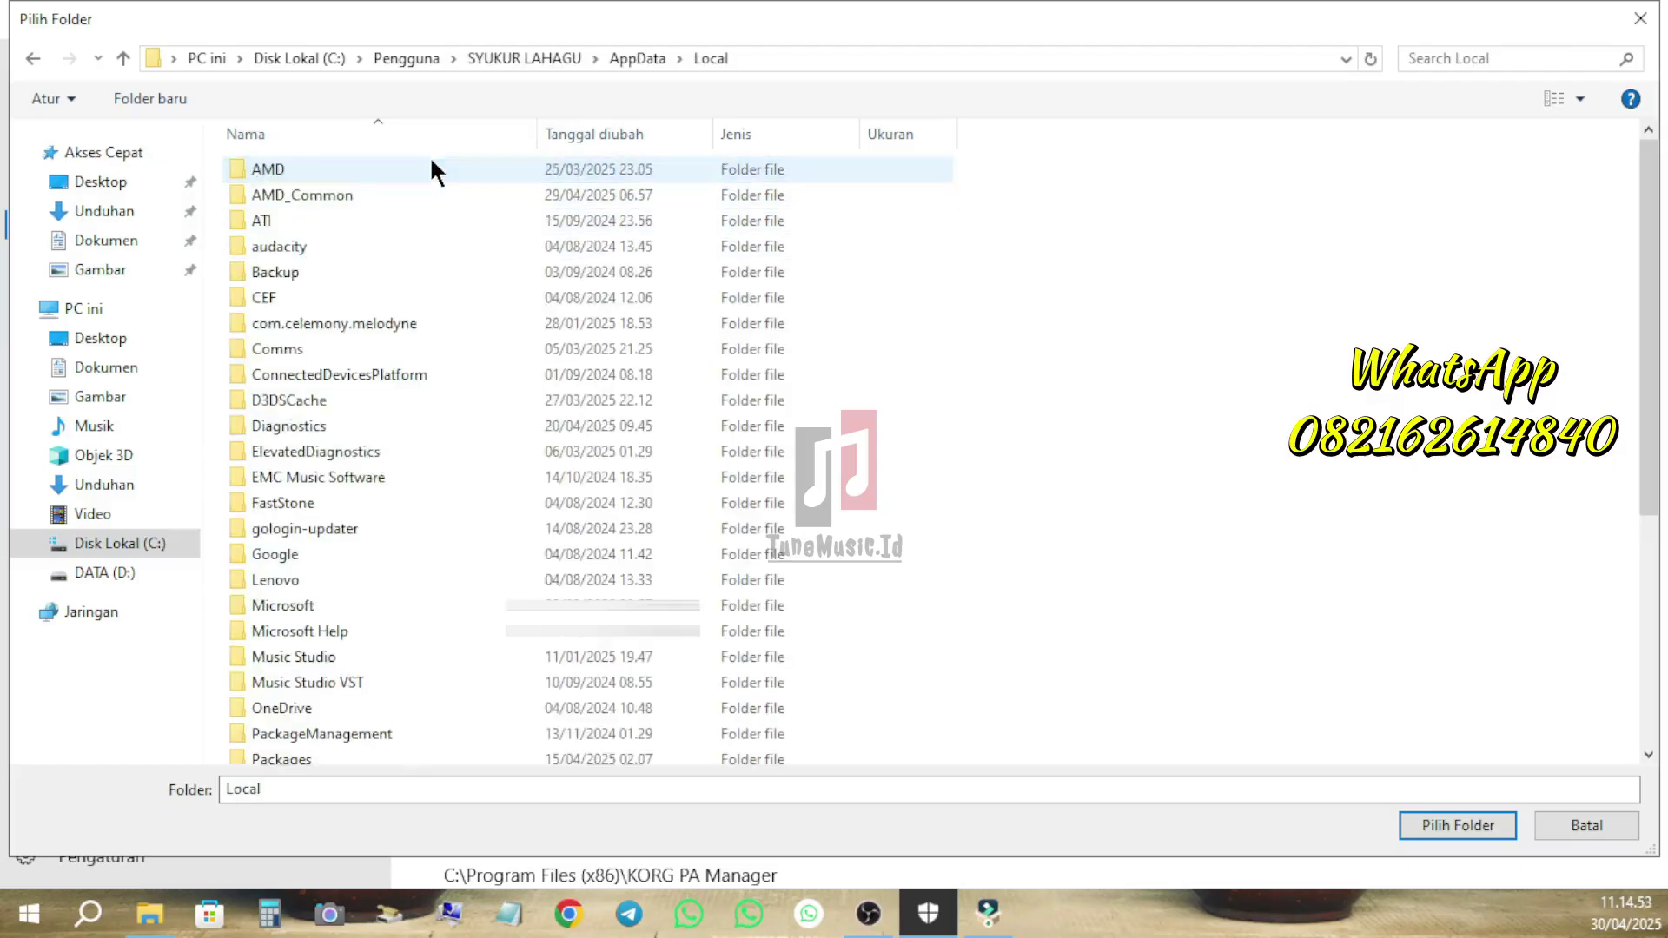
scroll(429, 582, down, 5)
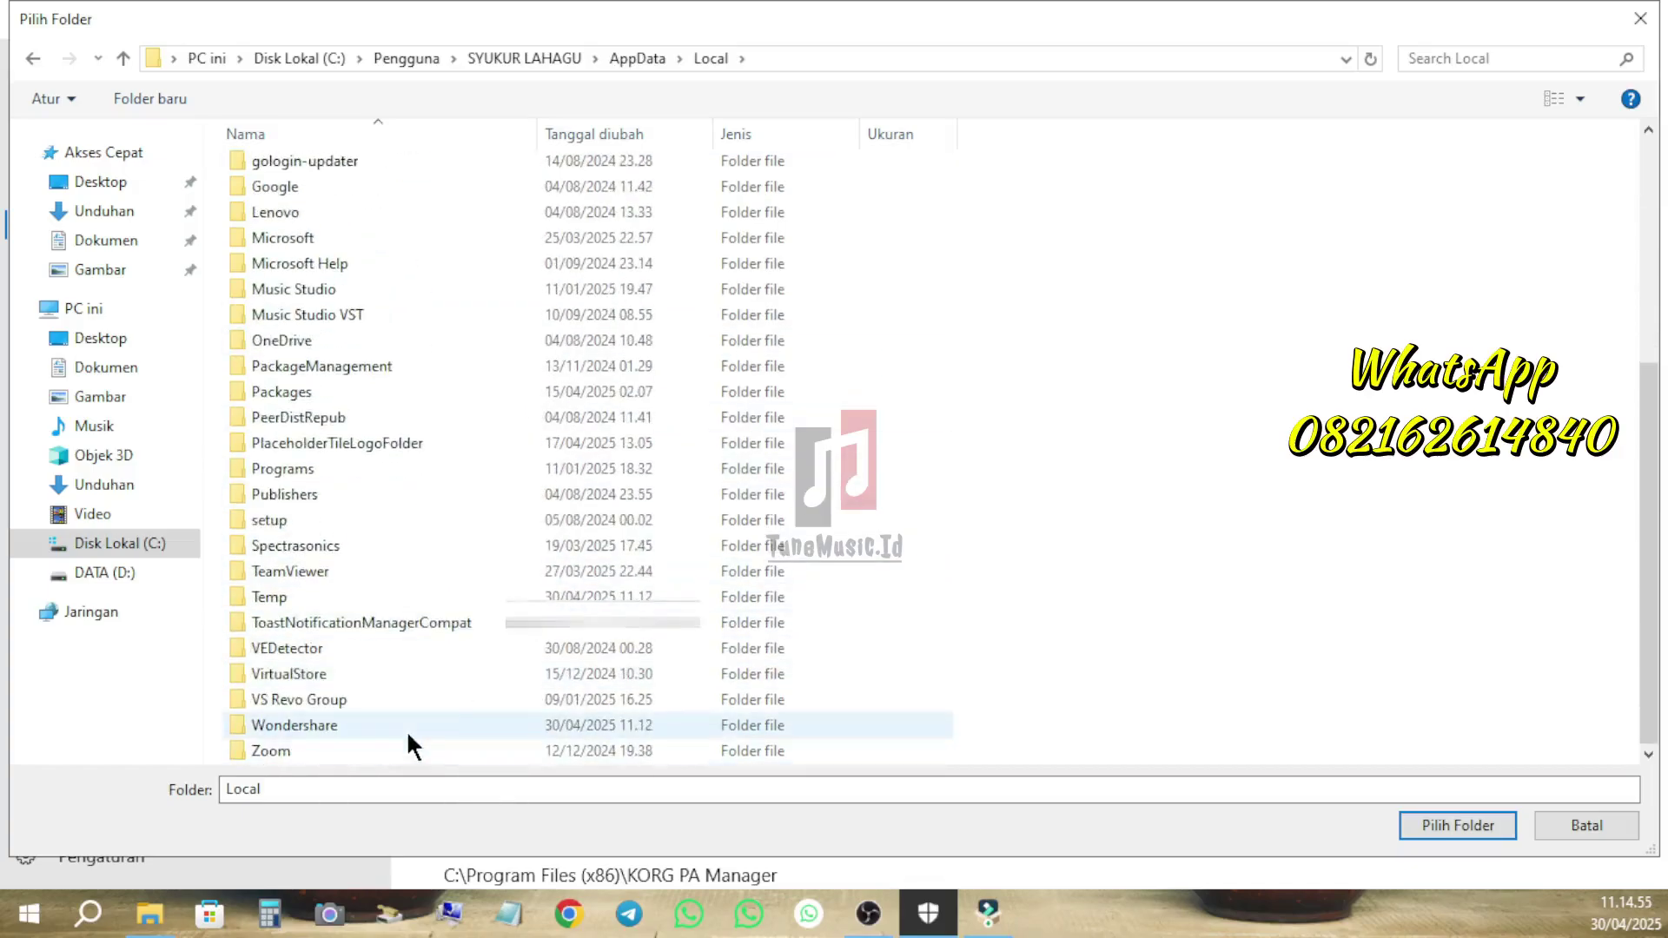
click(405, 727)
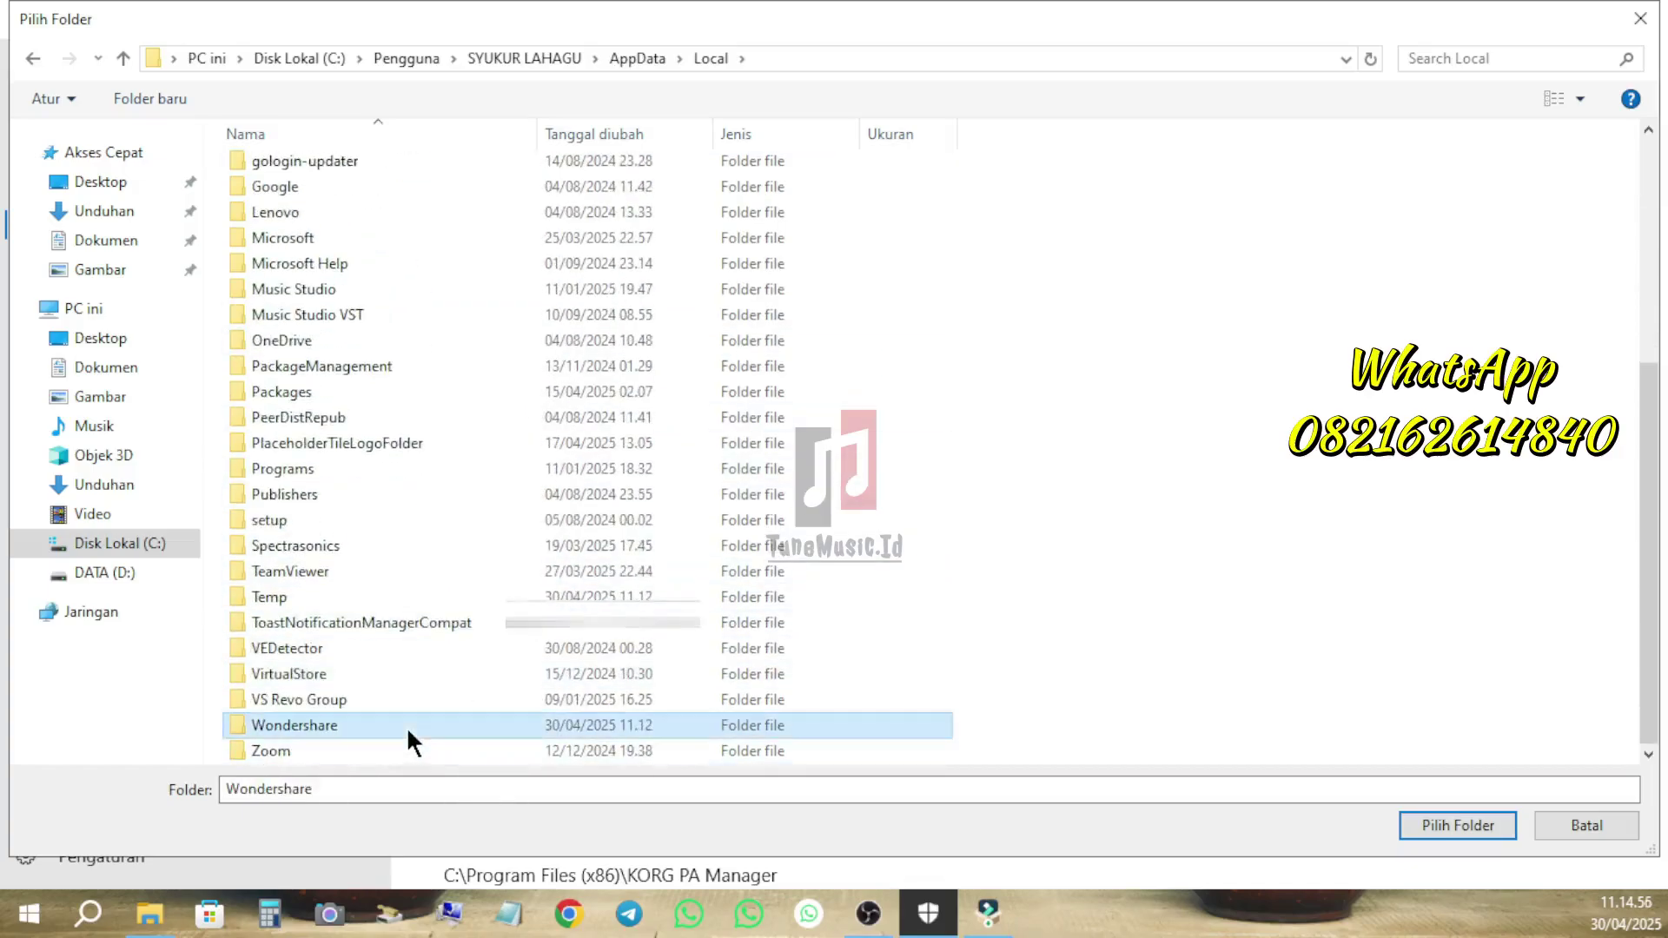
click(1458, 820)
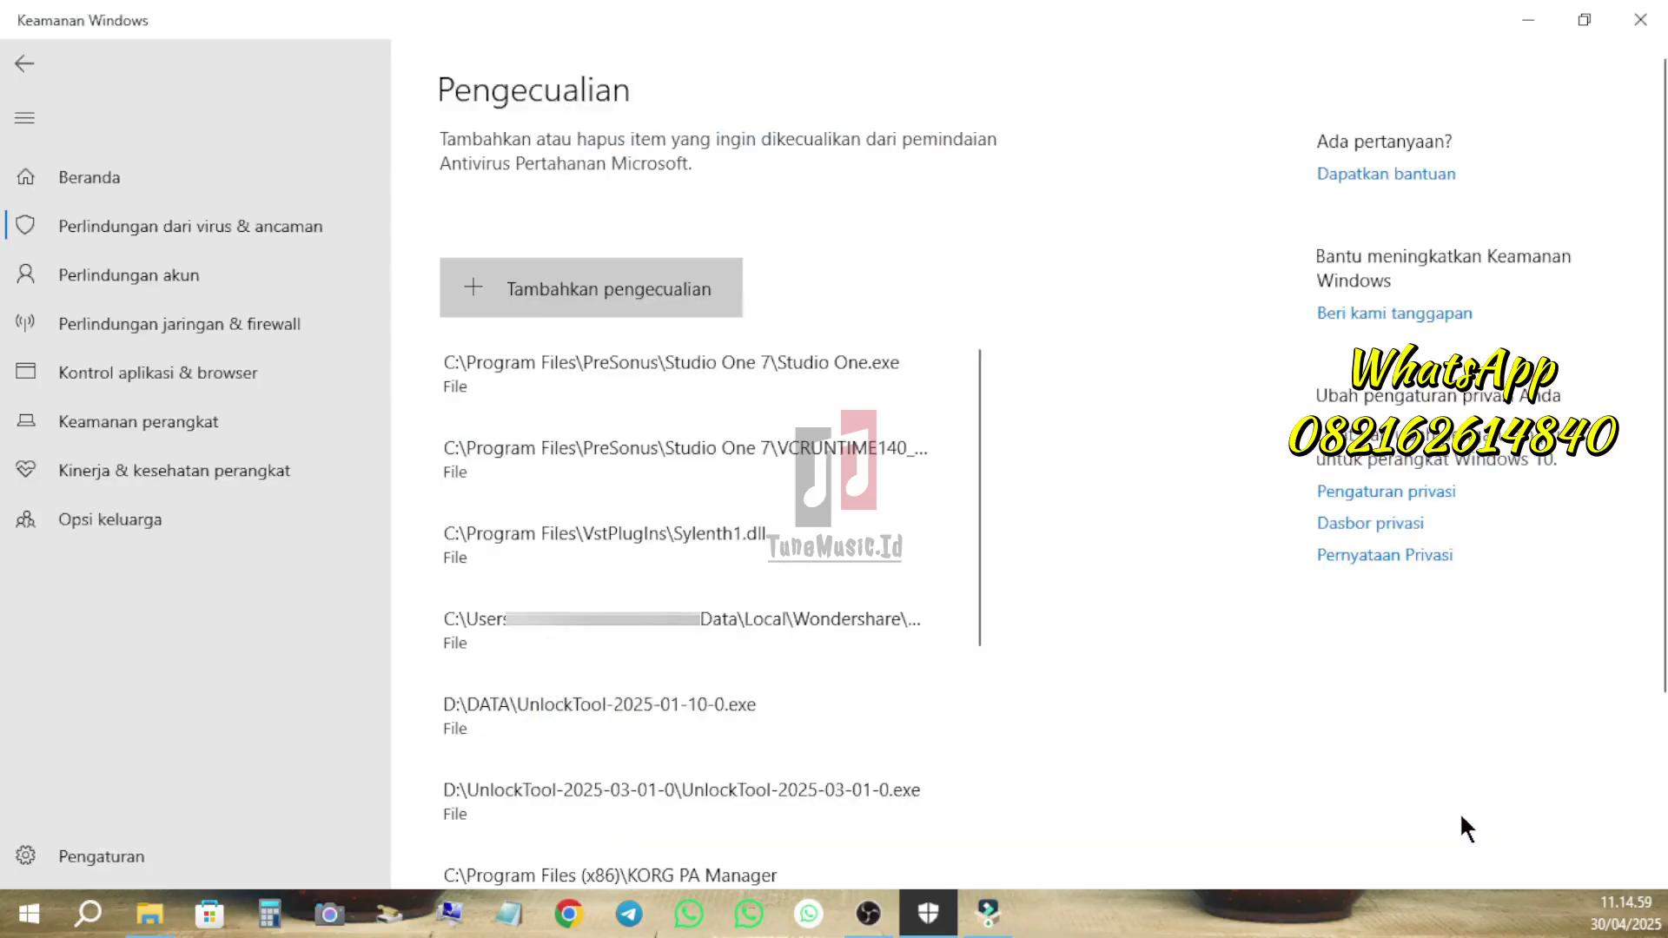
Add a file exclusion for Launcher.exe in AppData\Local\Wondershare\Wondershare Filmora.
click(583, 299)
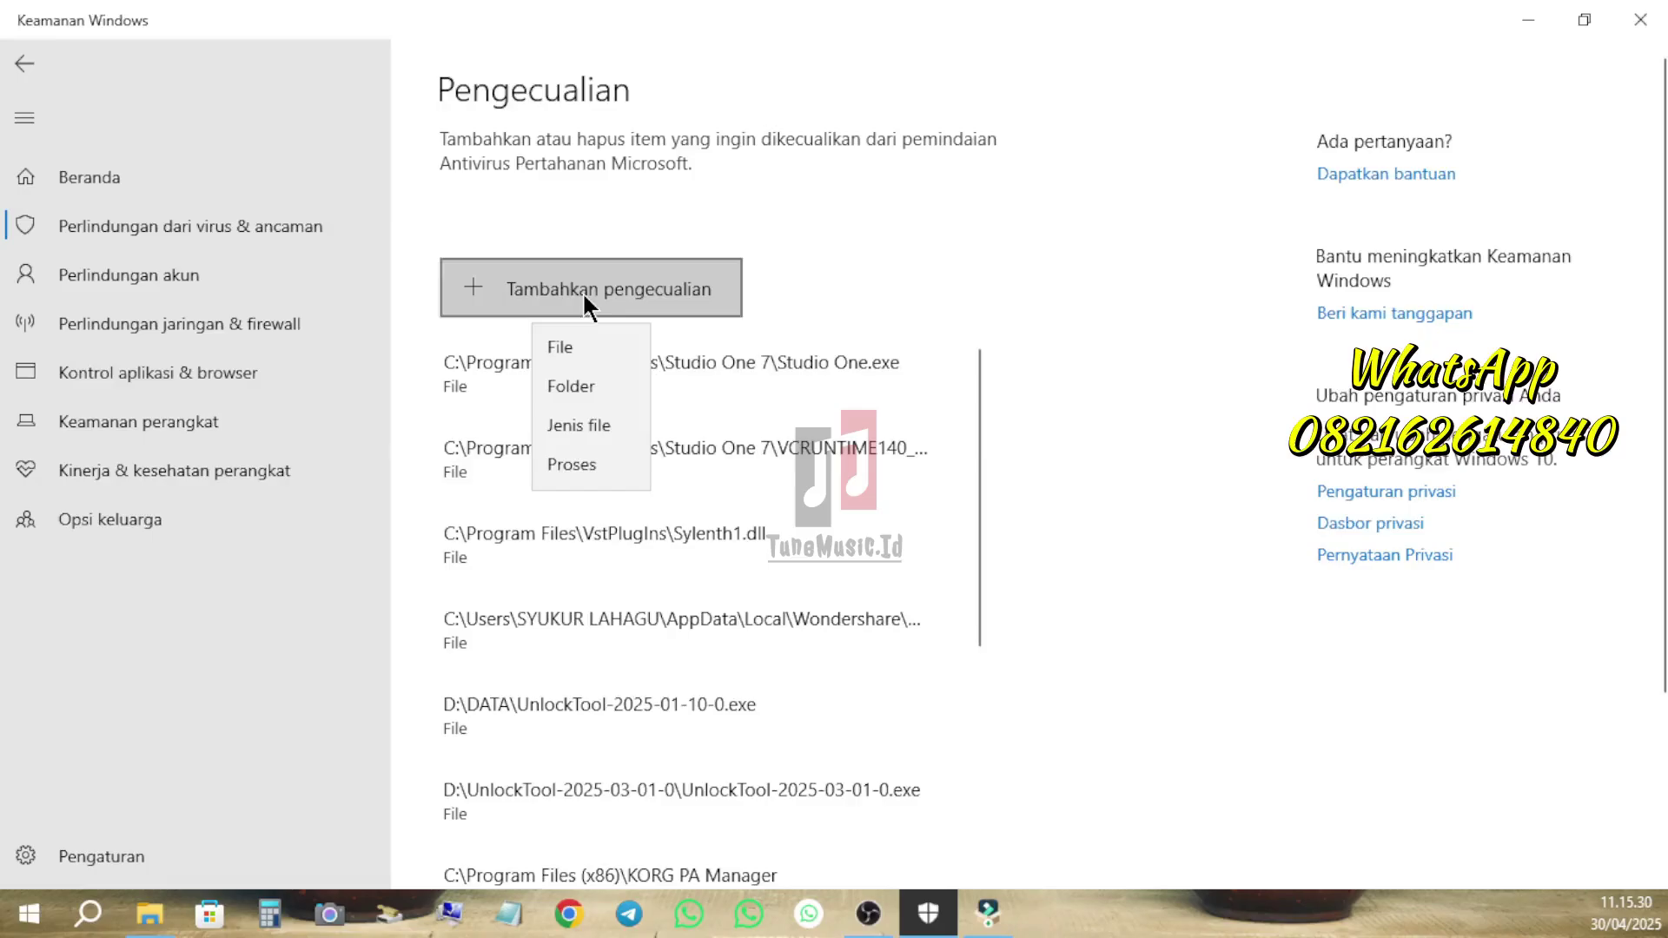
click(558, 347)
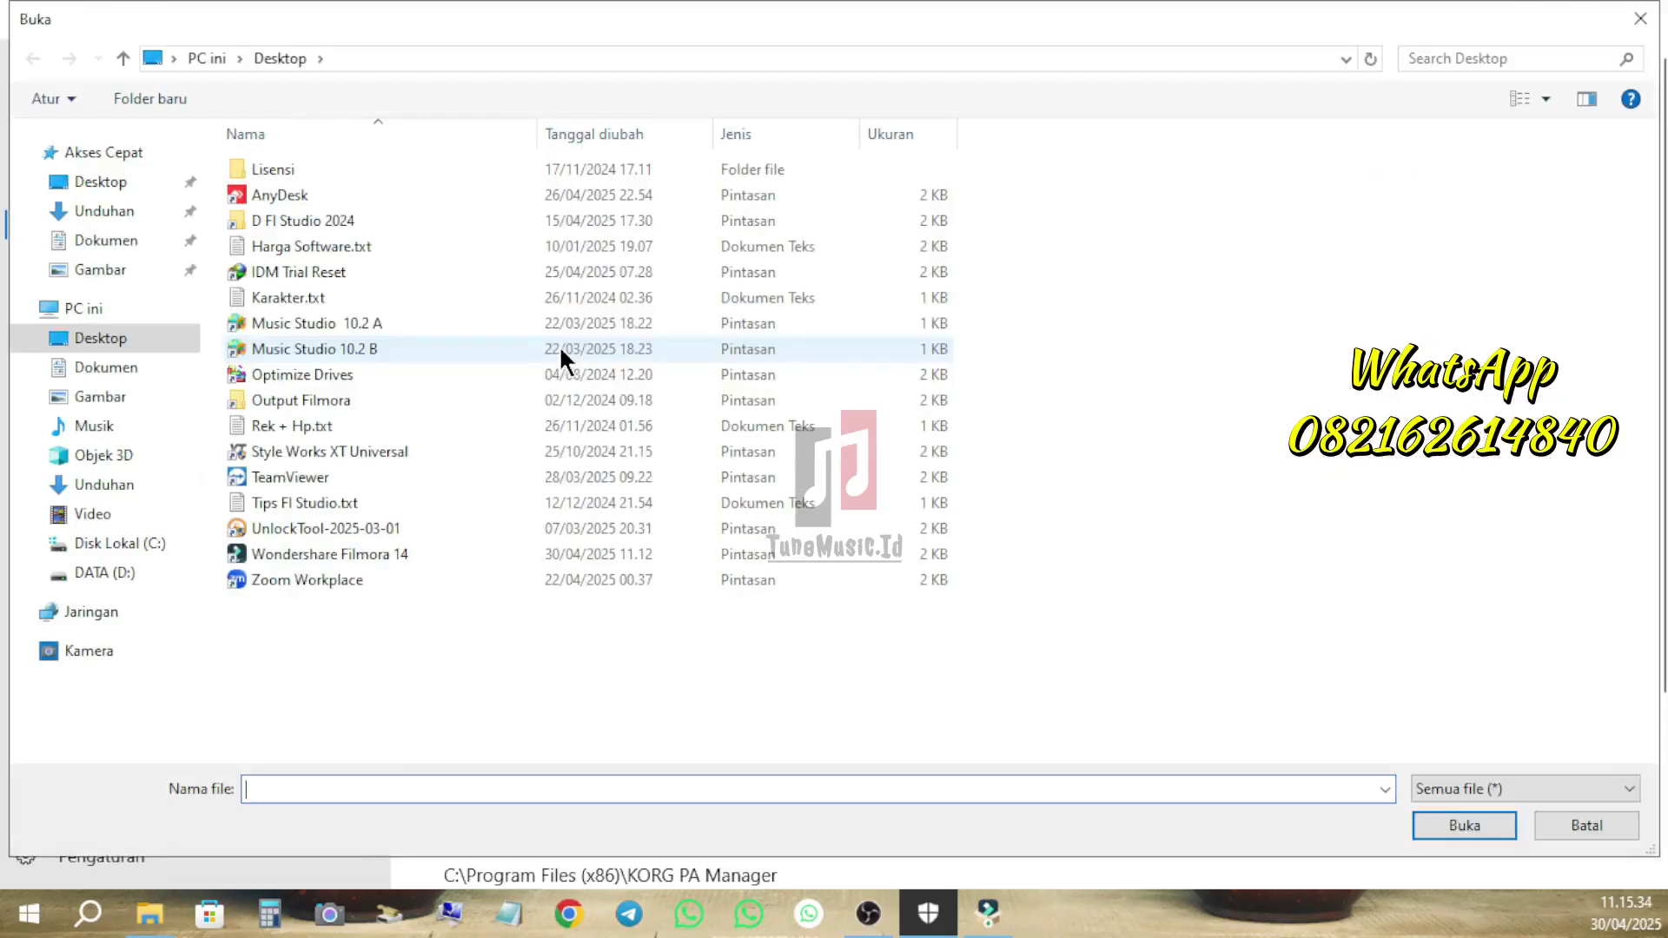
click(106, 543)
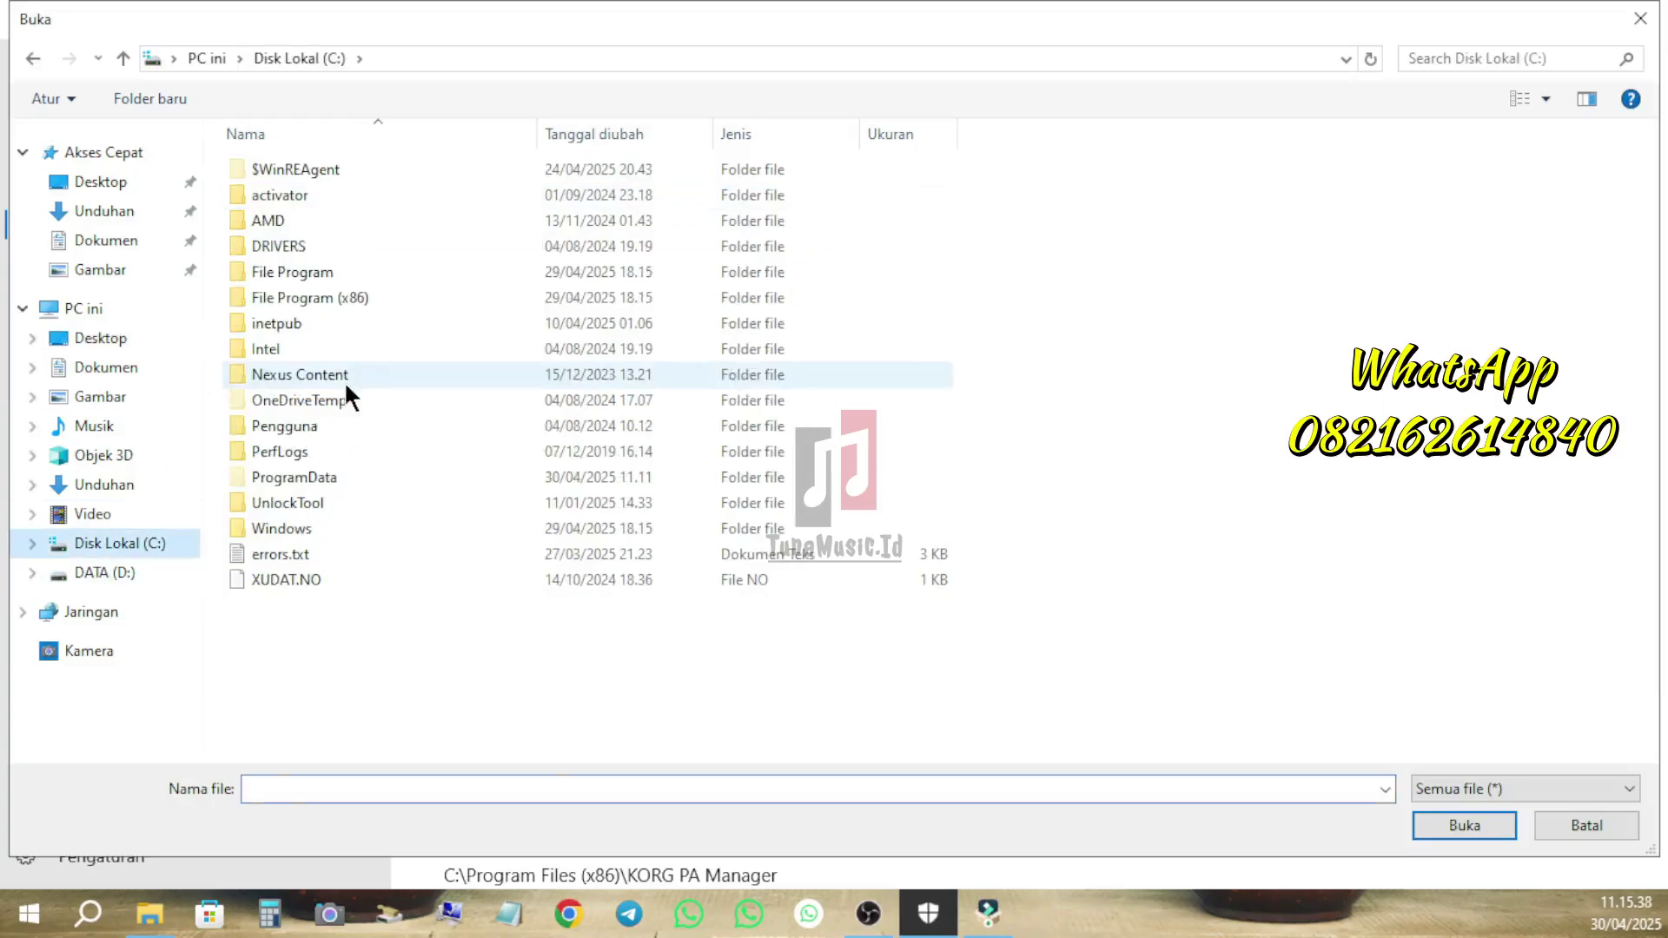
double_click(320, 428)
double_click(389, 219)
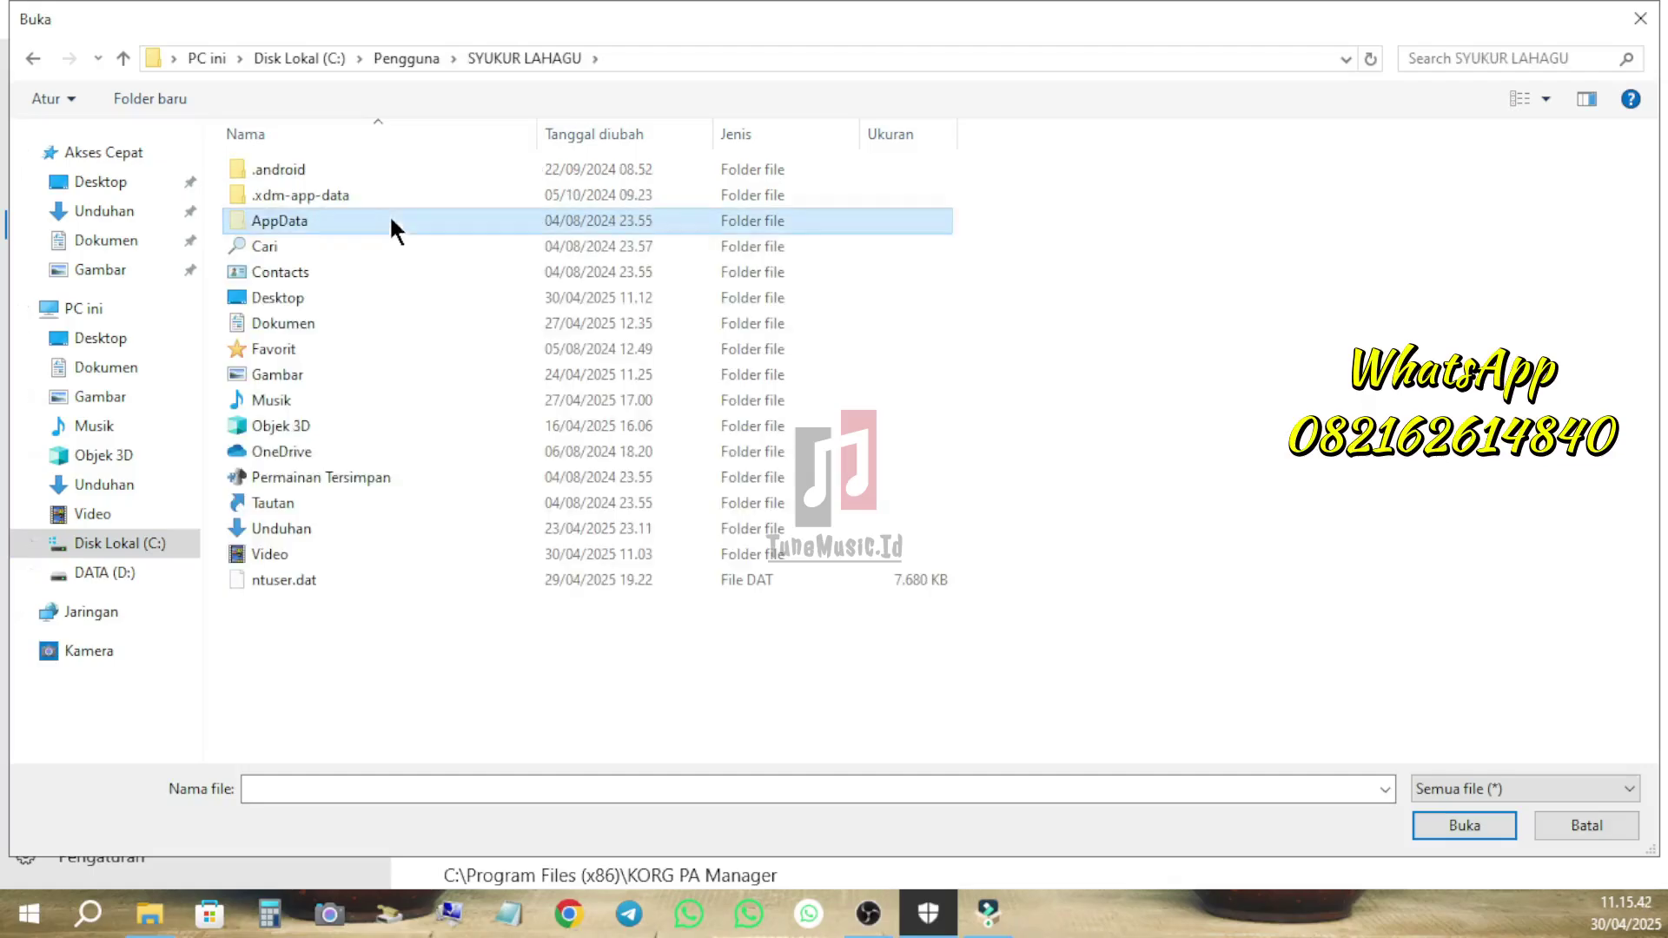
double_click(389, 219)
double_click(393, 169)
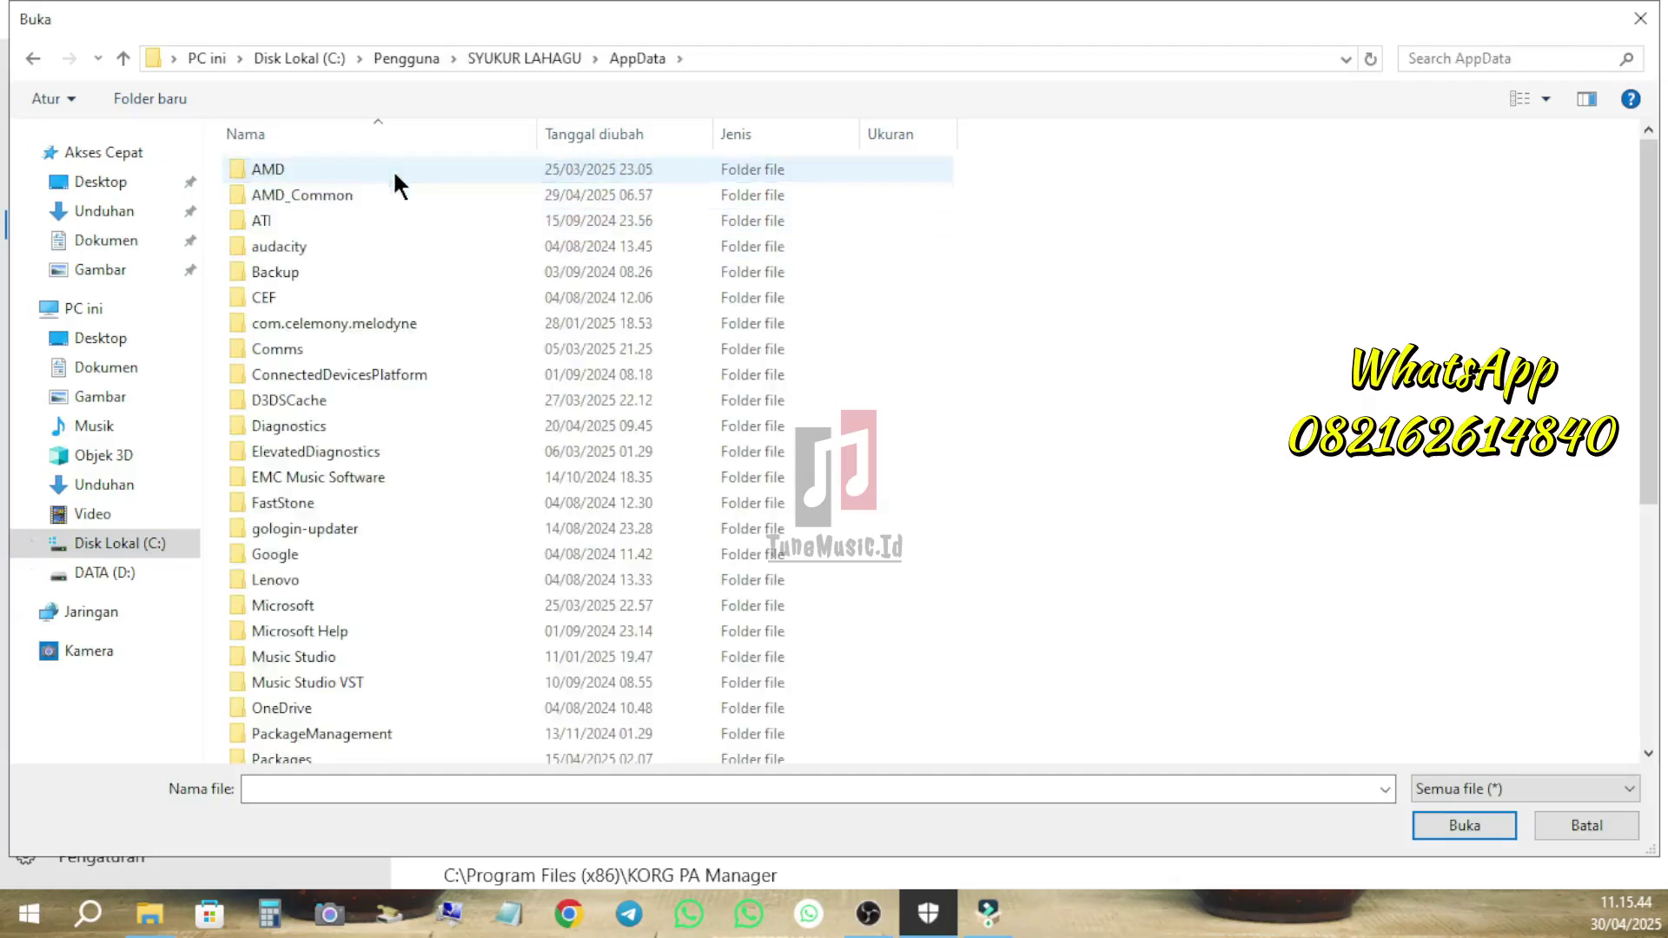
scroll(373, 591, down, 5)
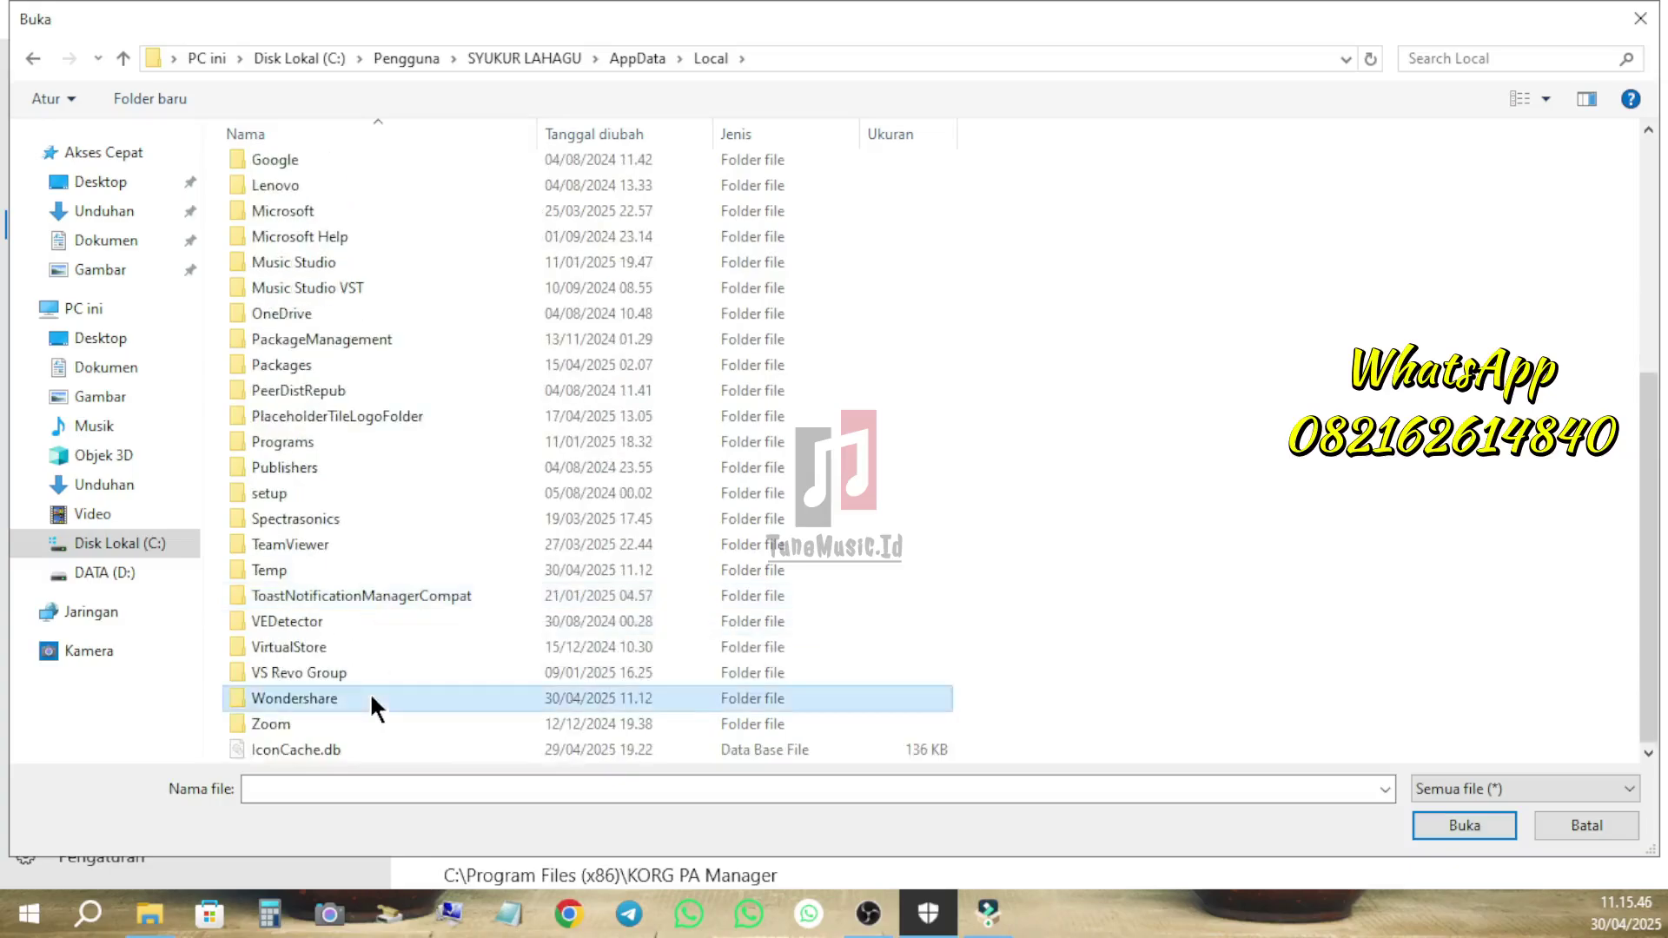
double_click(368, 692)
double_click(420, 165)
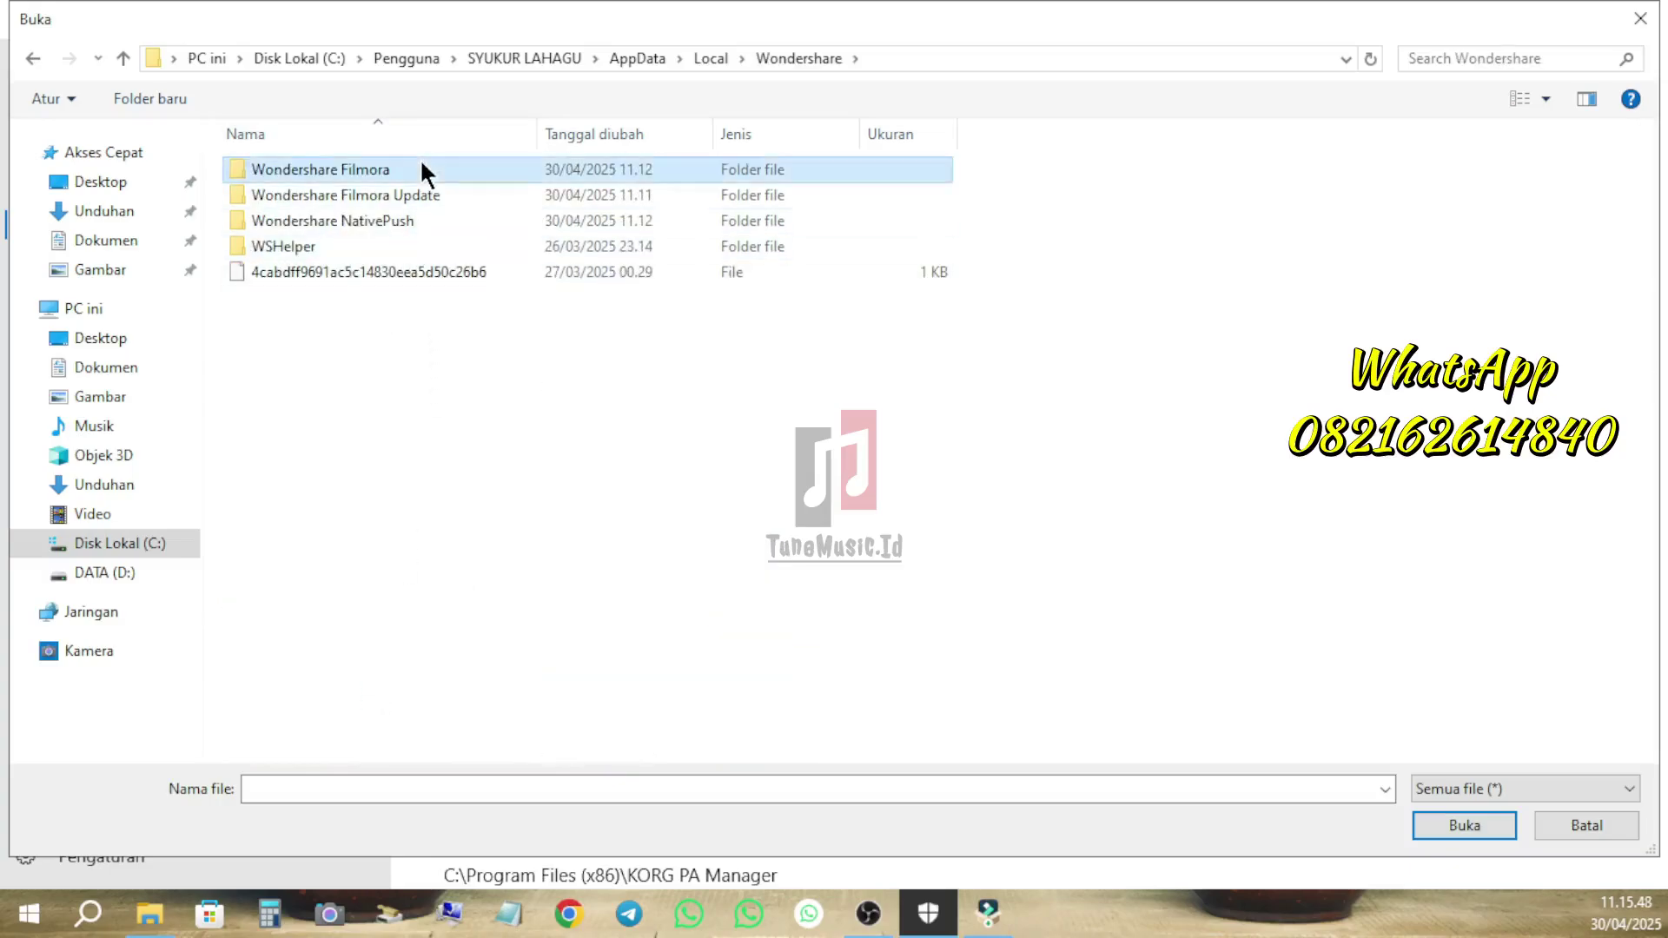
click(397, 346)
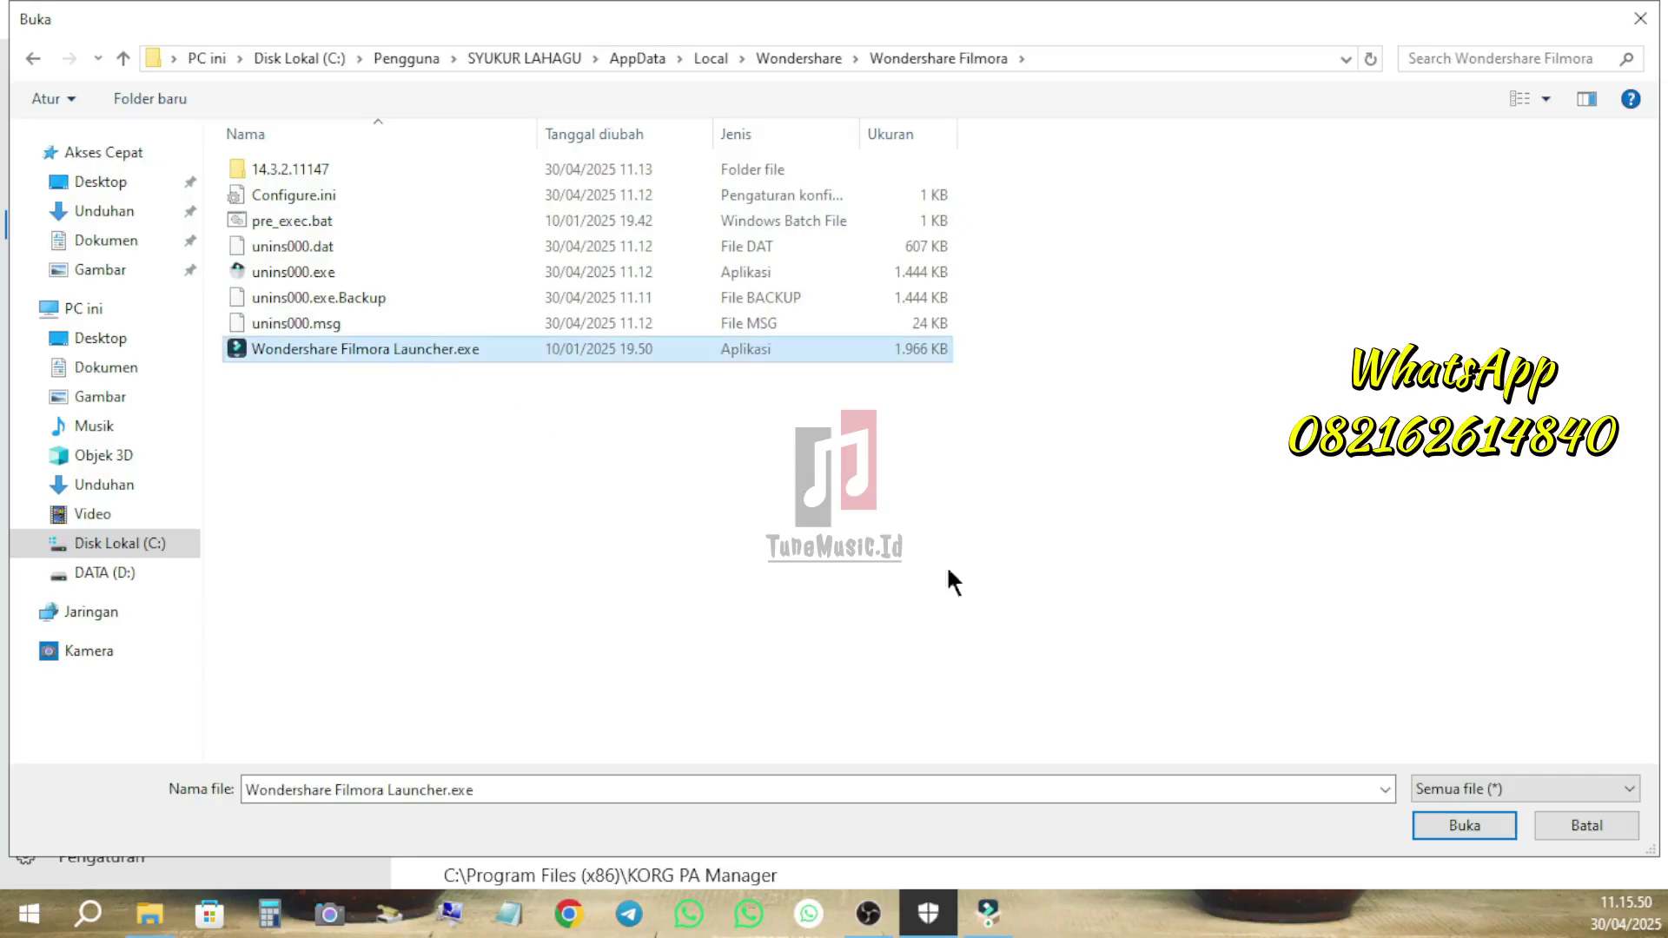
click(1463, 826)
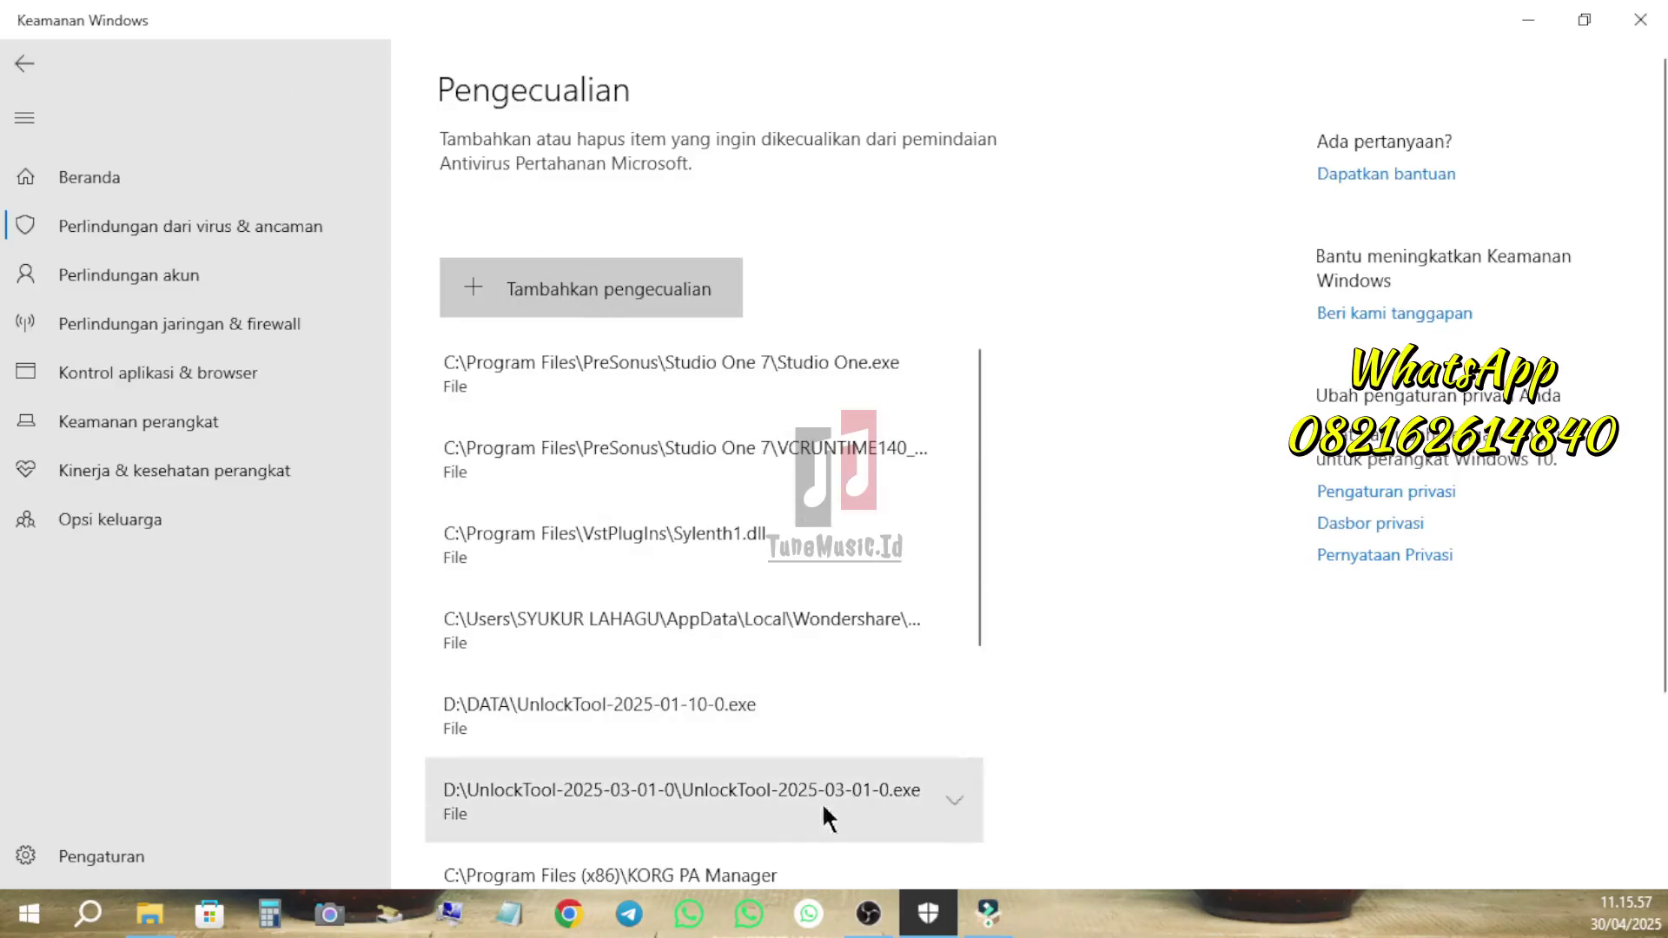
Launch Filmora 14 from the finished installer with Meluncurkan, then close it.
click(989, 917)
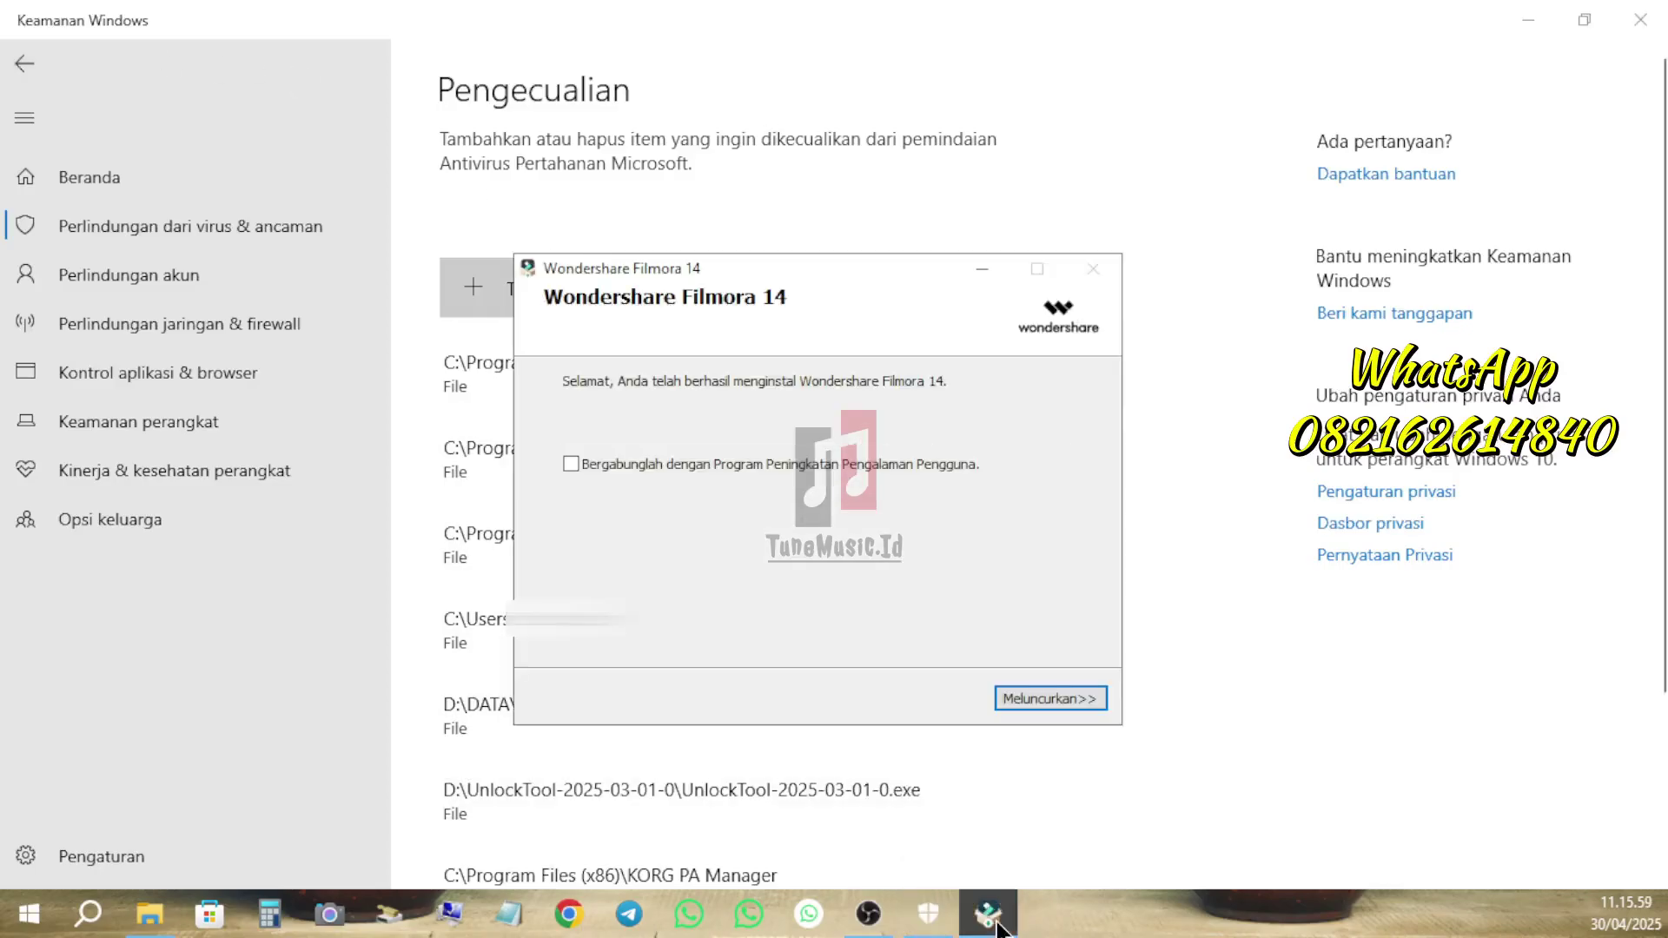
click(1051, 700)
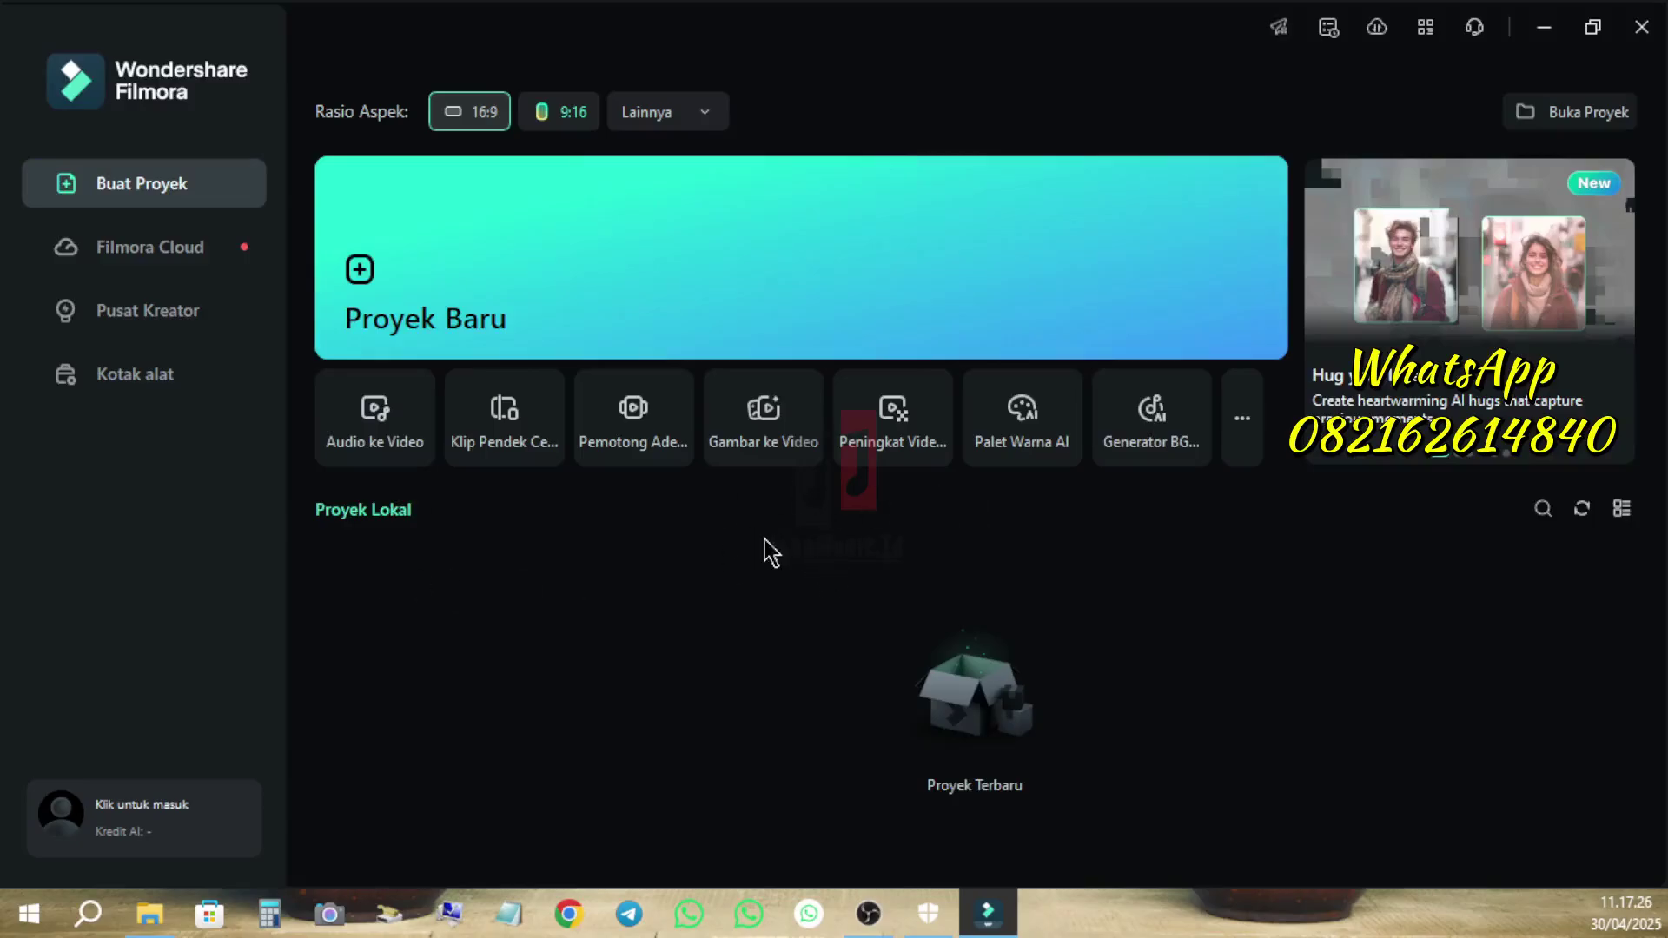
click(1640, 33)
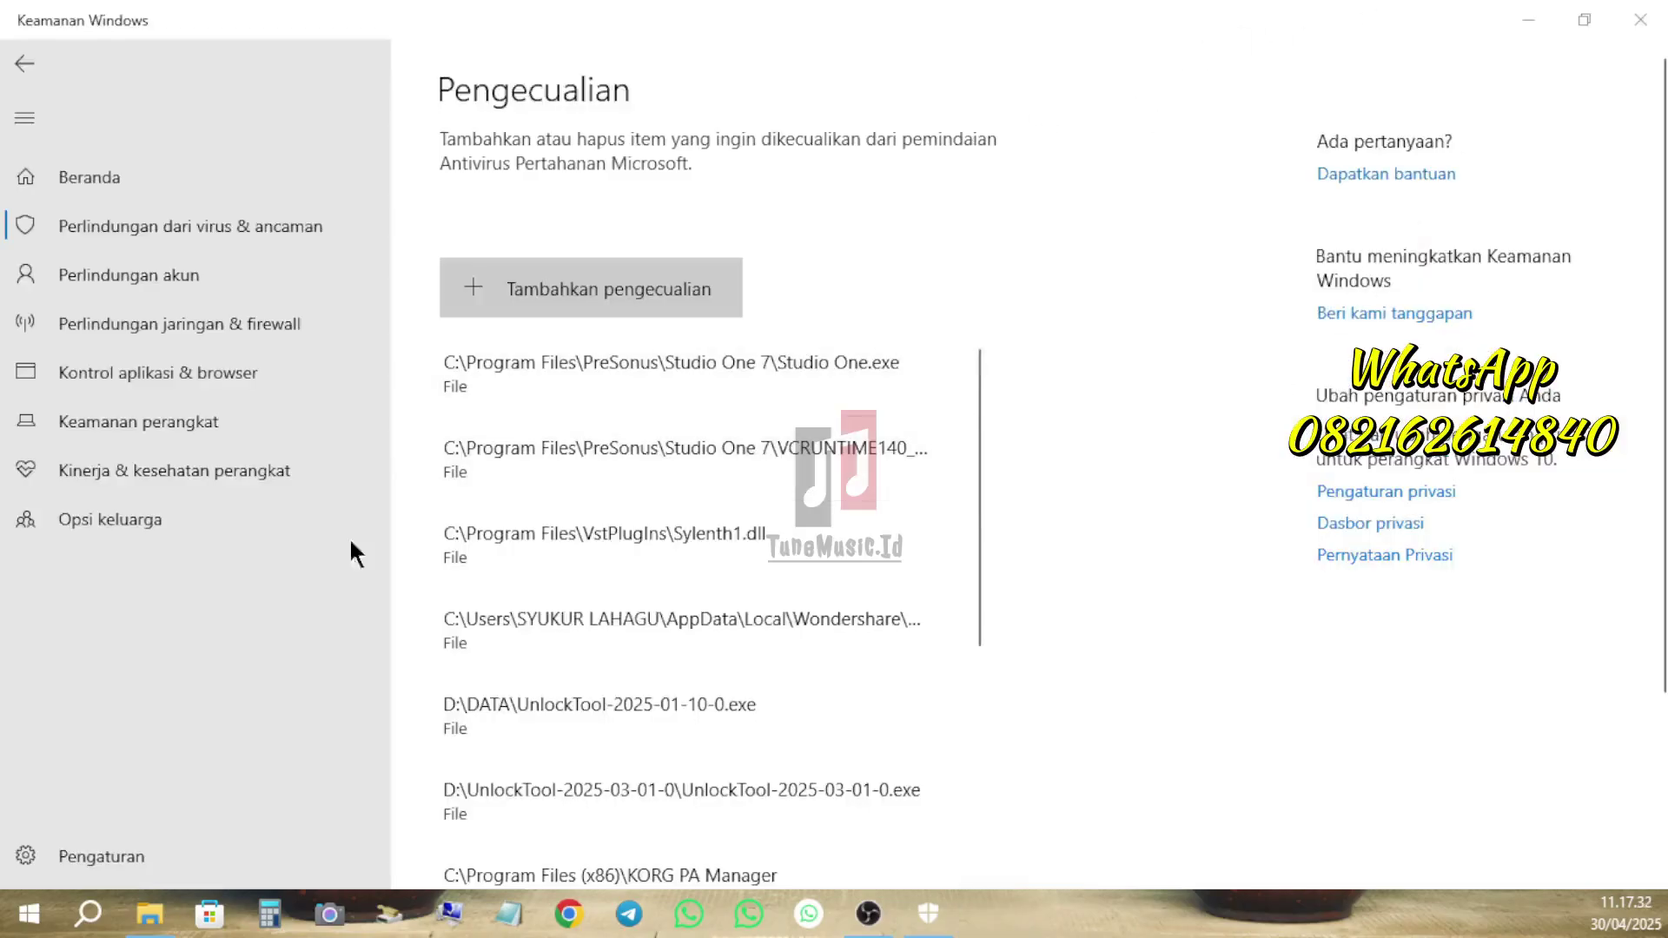
Shift+Delete the extracted Wondershare Filmora 14.3 folder in Studio One V7, confirm, and close Explorer.
click(149, 914)
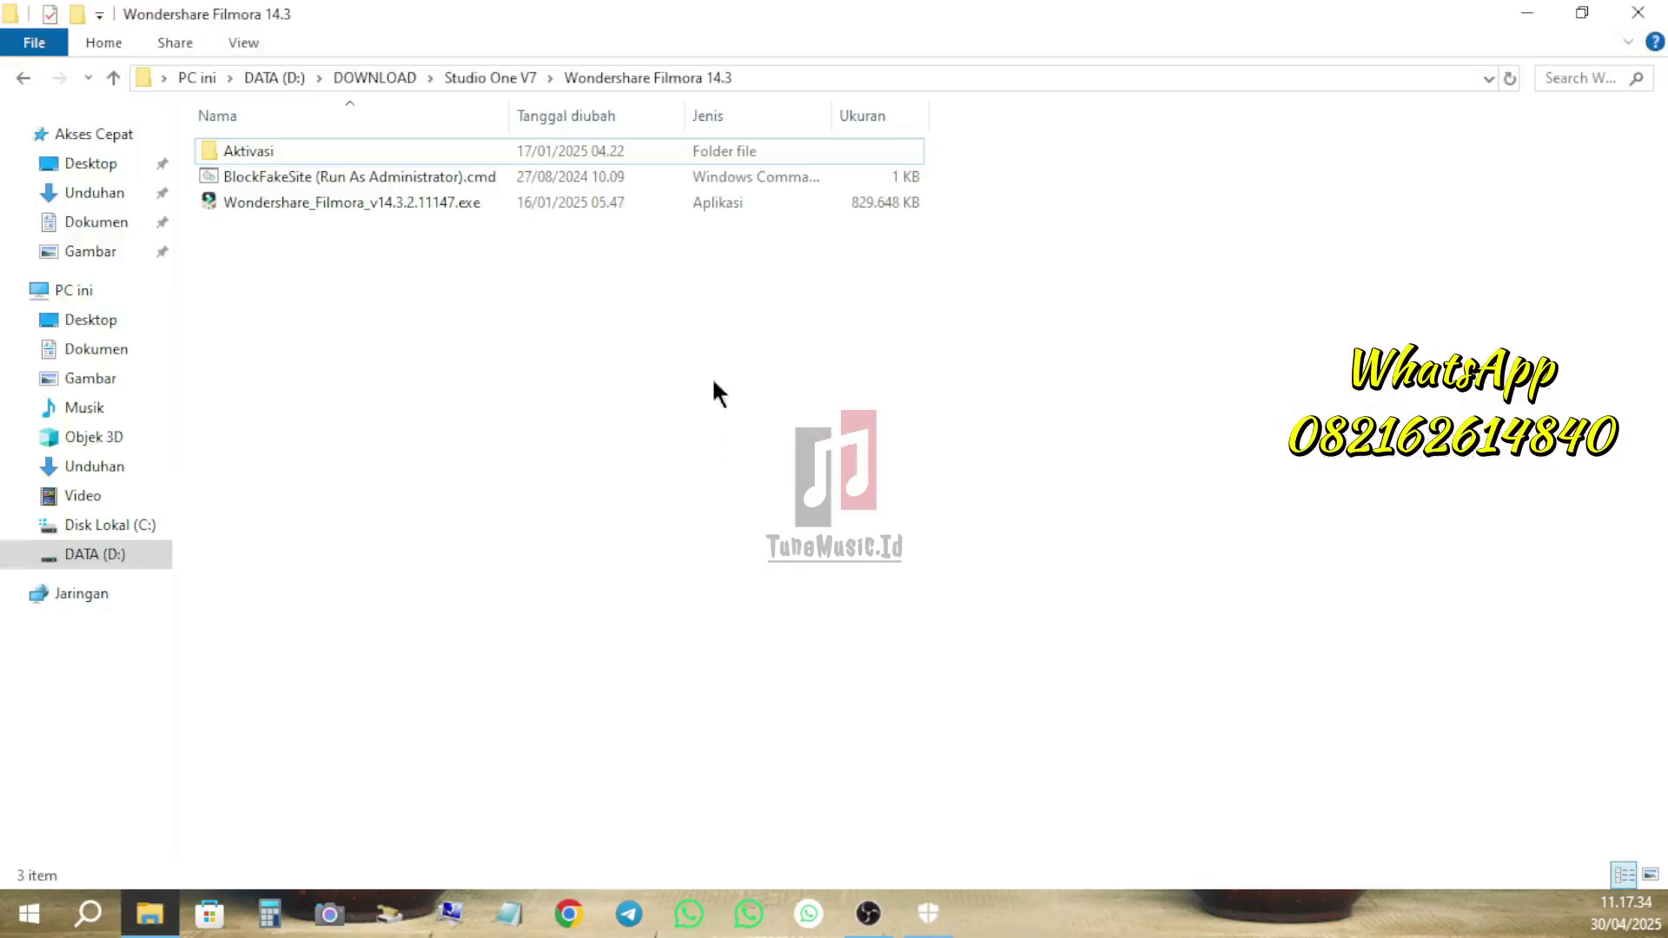
click(488, 82)
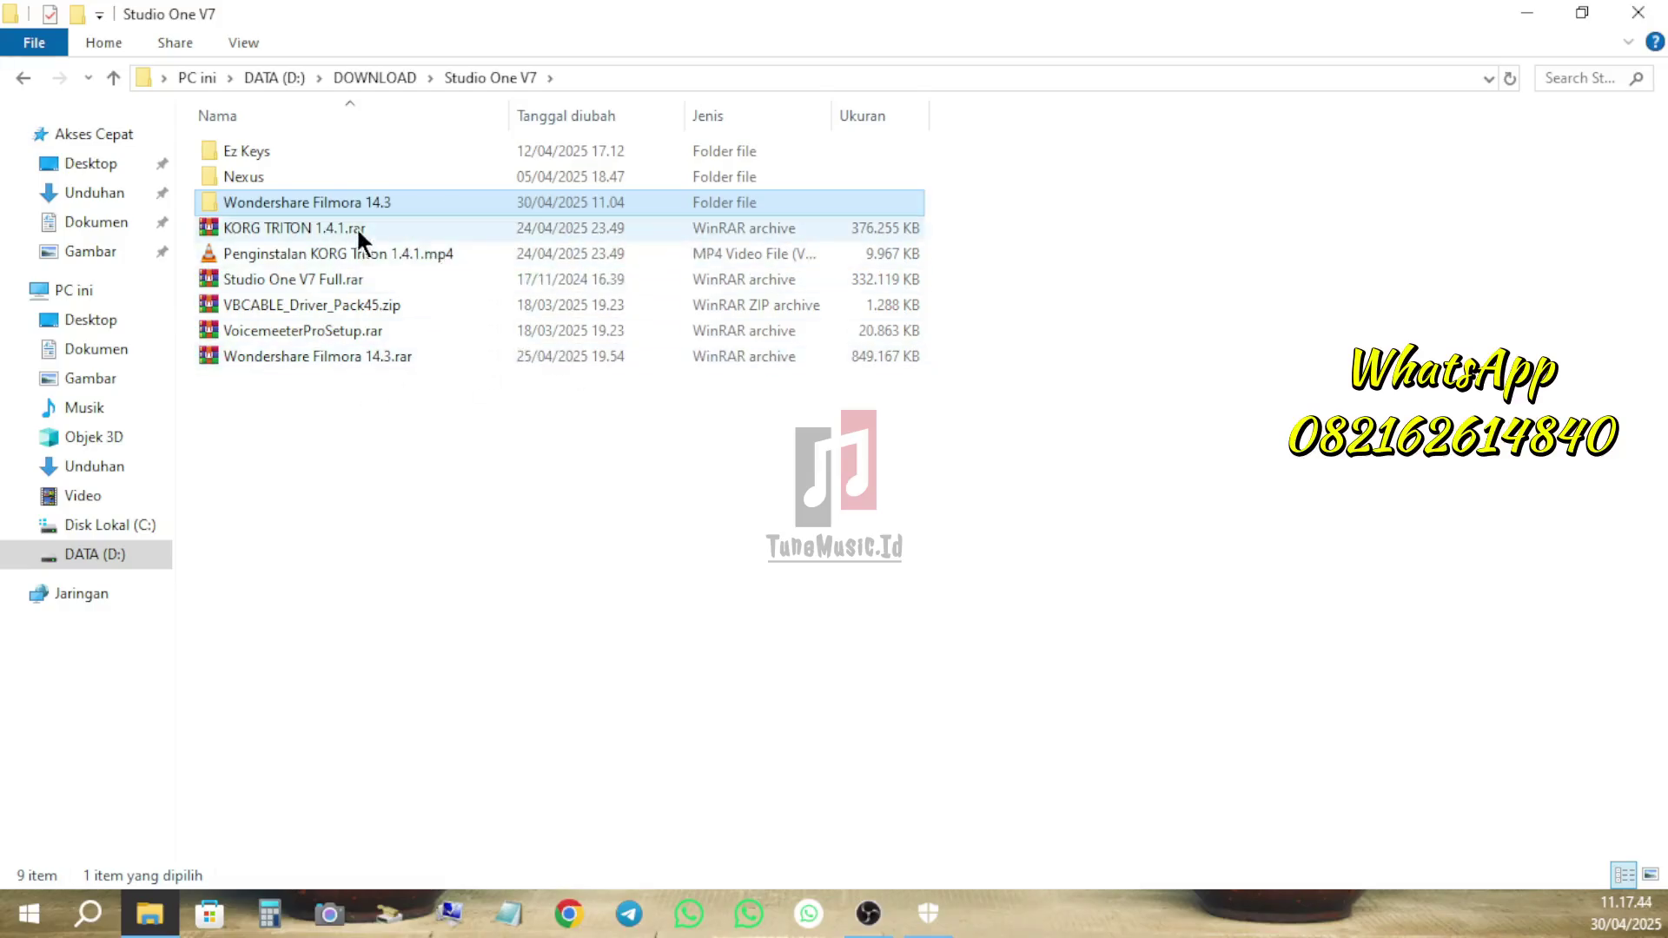
key(shift+Delete)
key(Return)
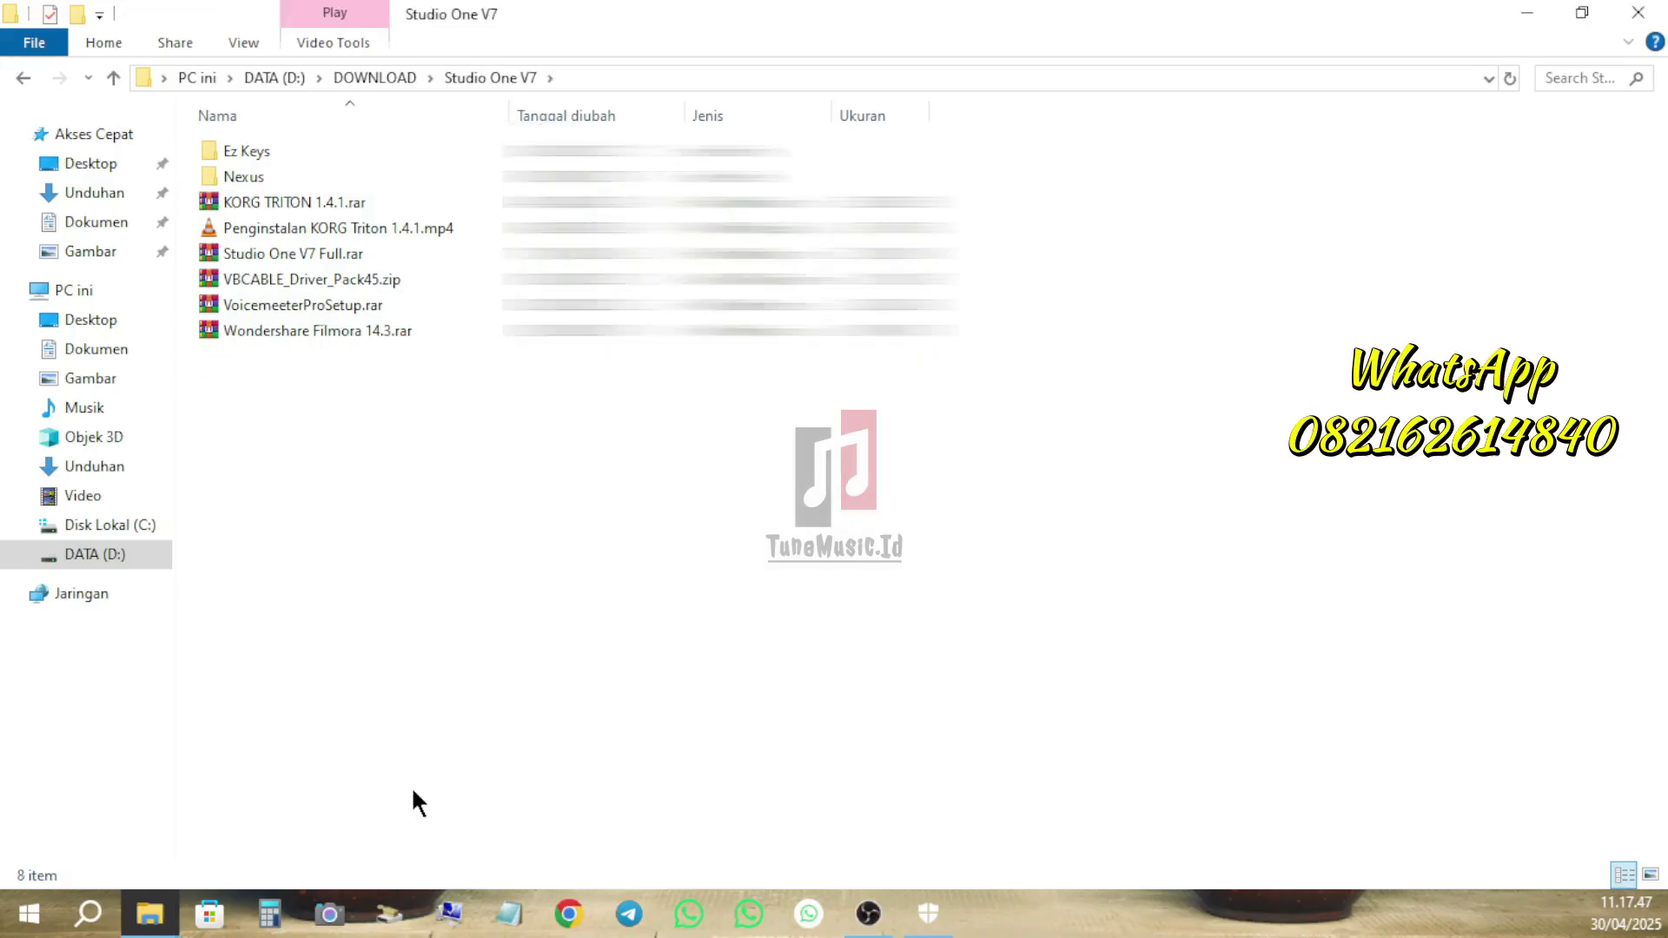
click(1638, 12)
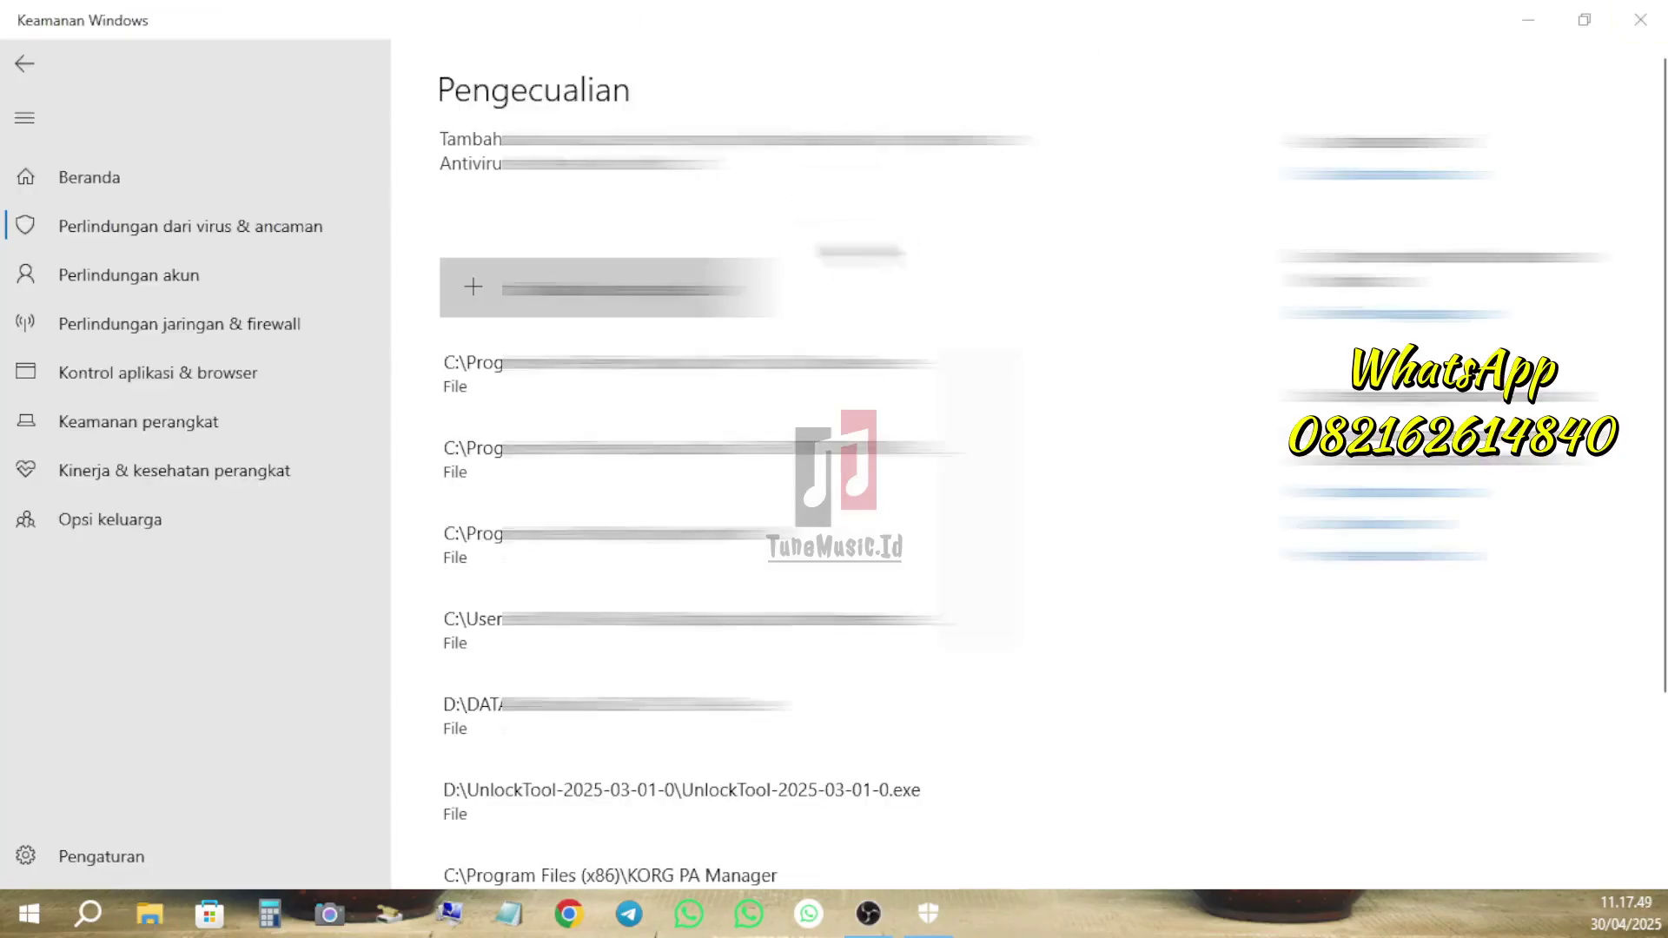
Confirm real-time protection shows Aktif in virus & threat protection settings, then close Windows Security.
click(122, 185)
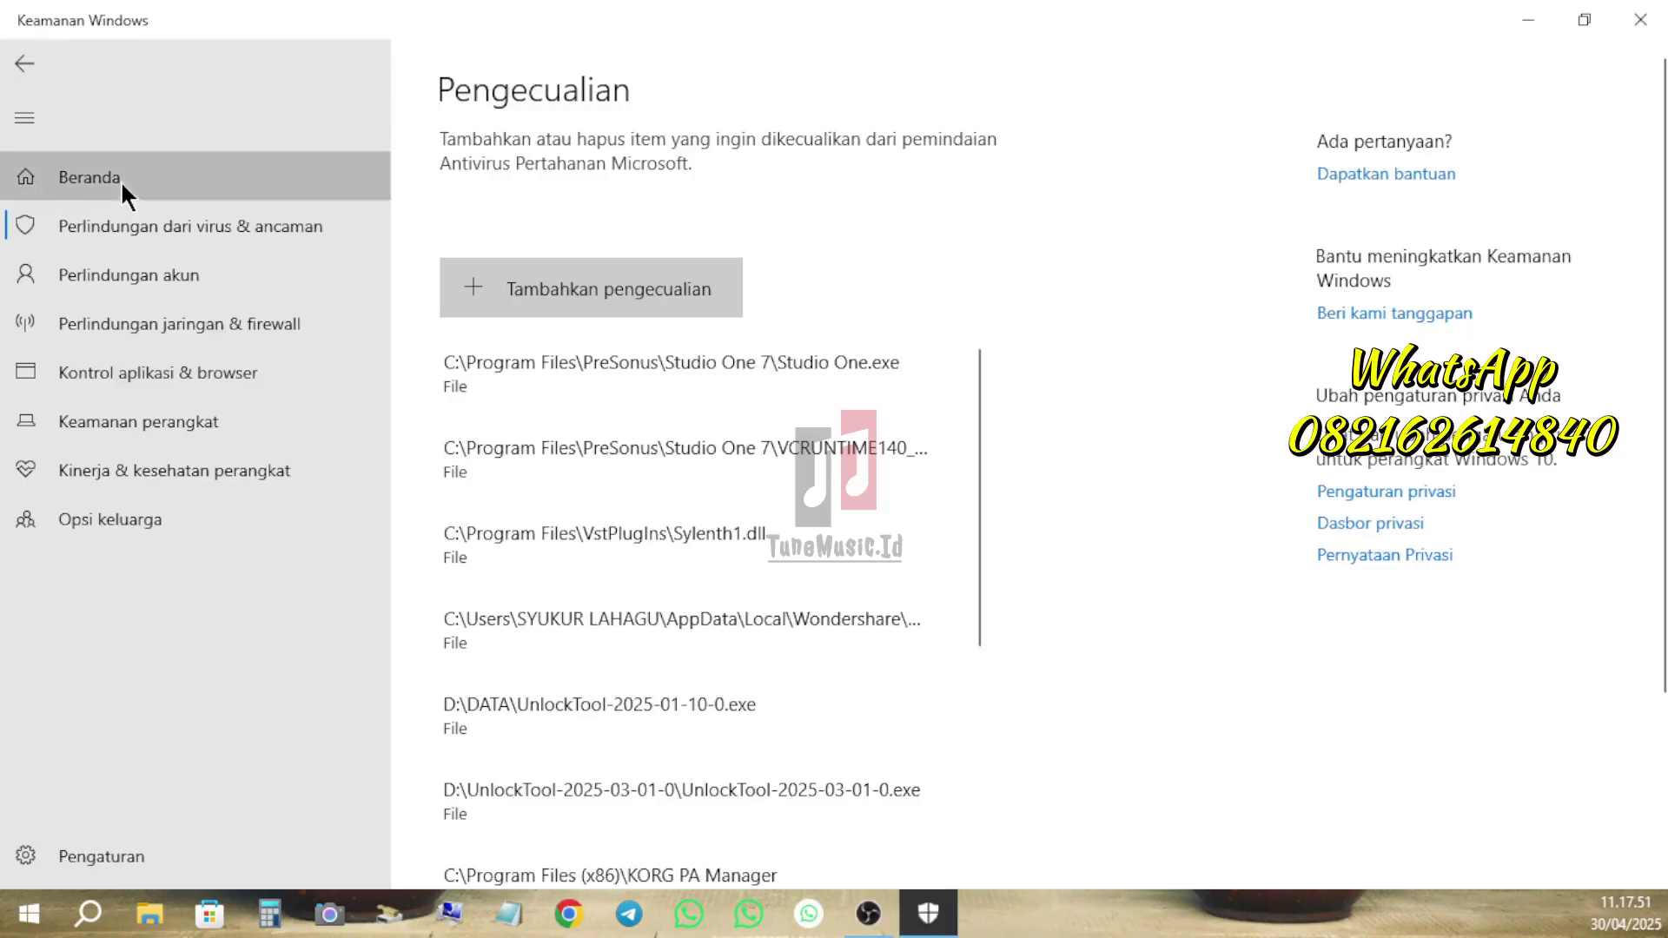
click(581, 392)
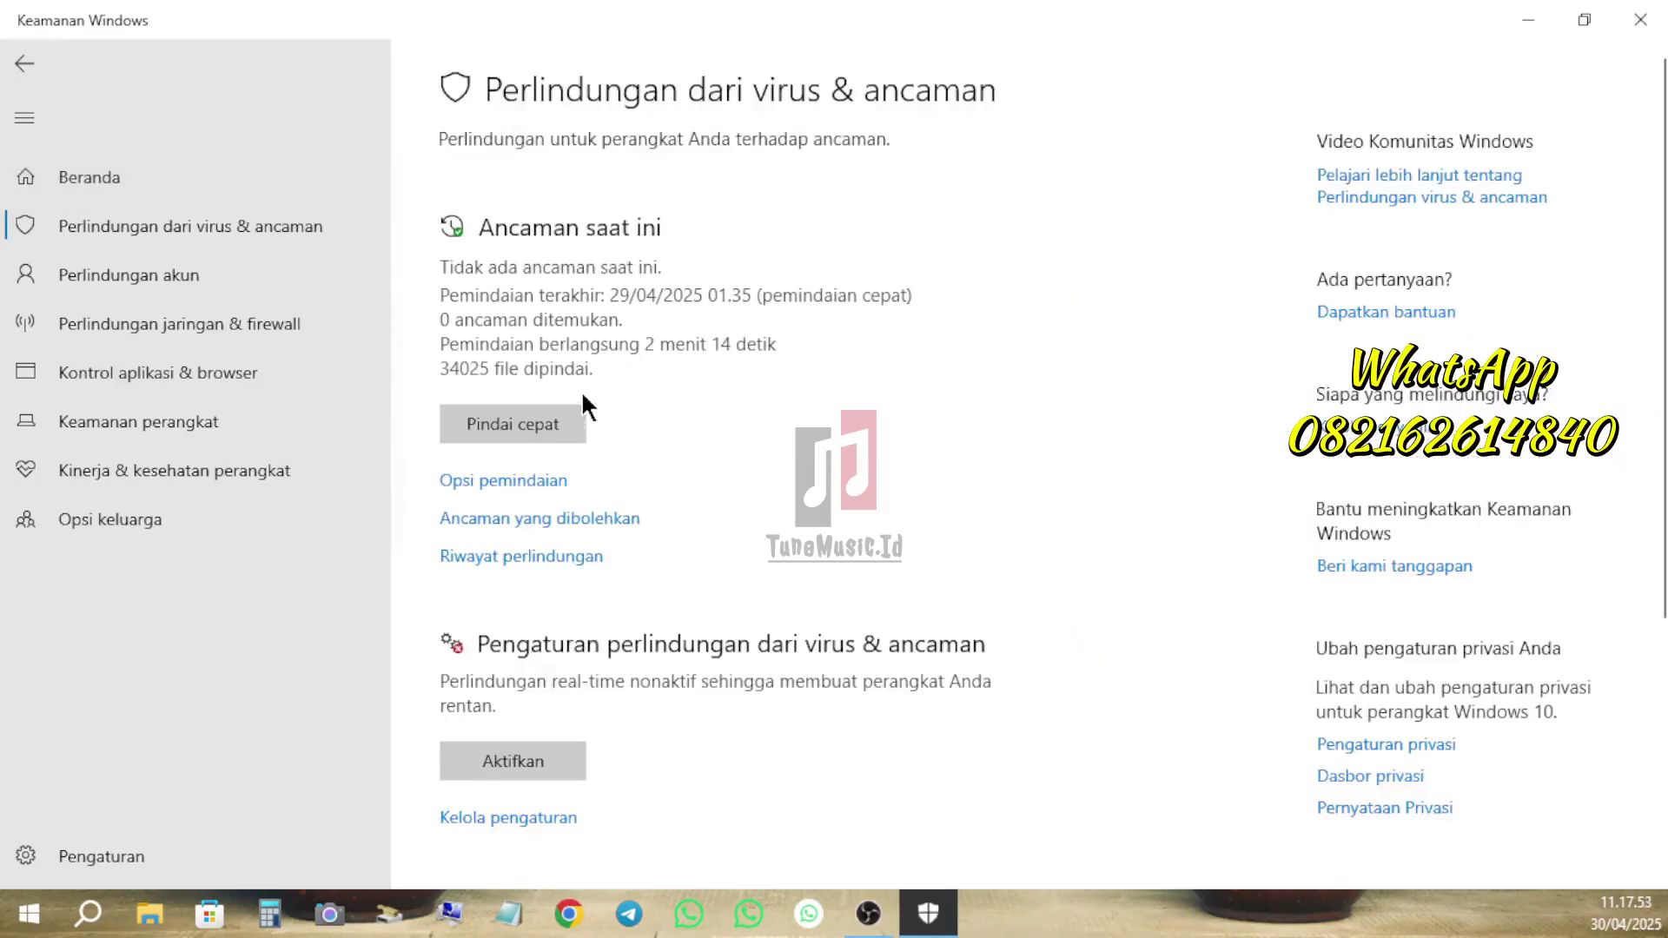
scroll(565, 481, down, 3)
click(501, 560)
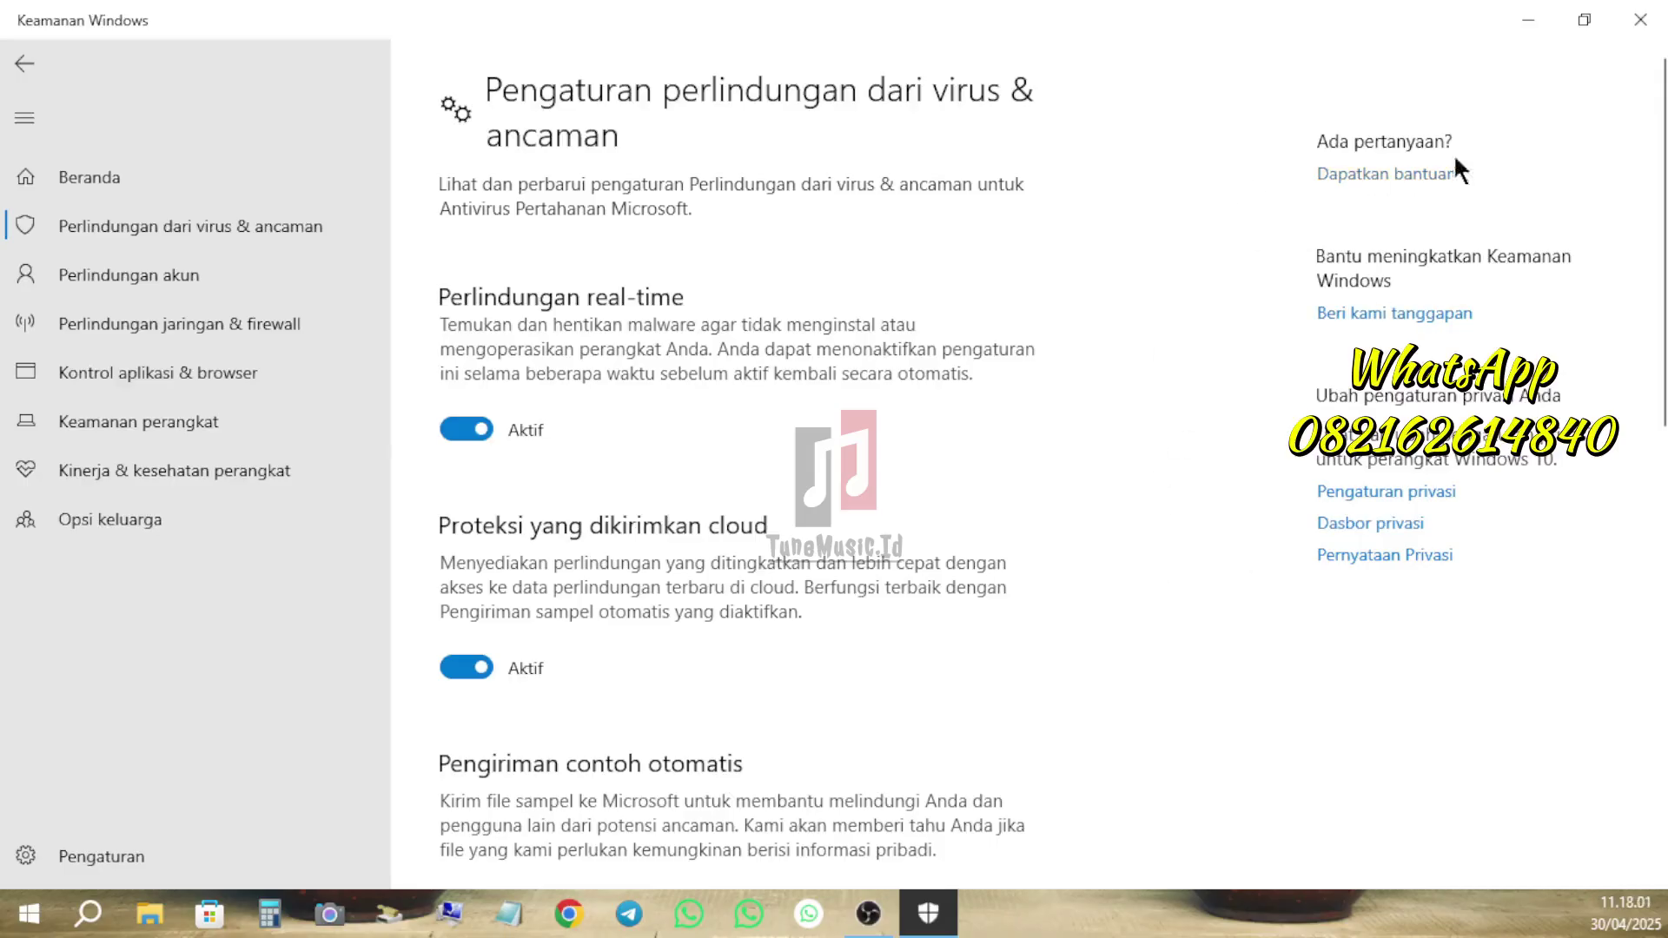
click(1619, 9)
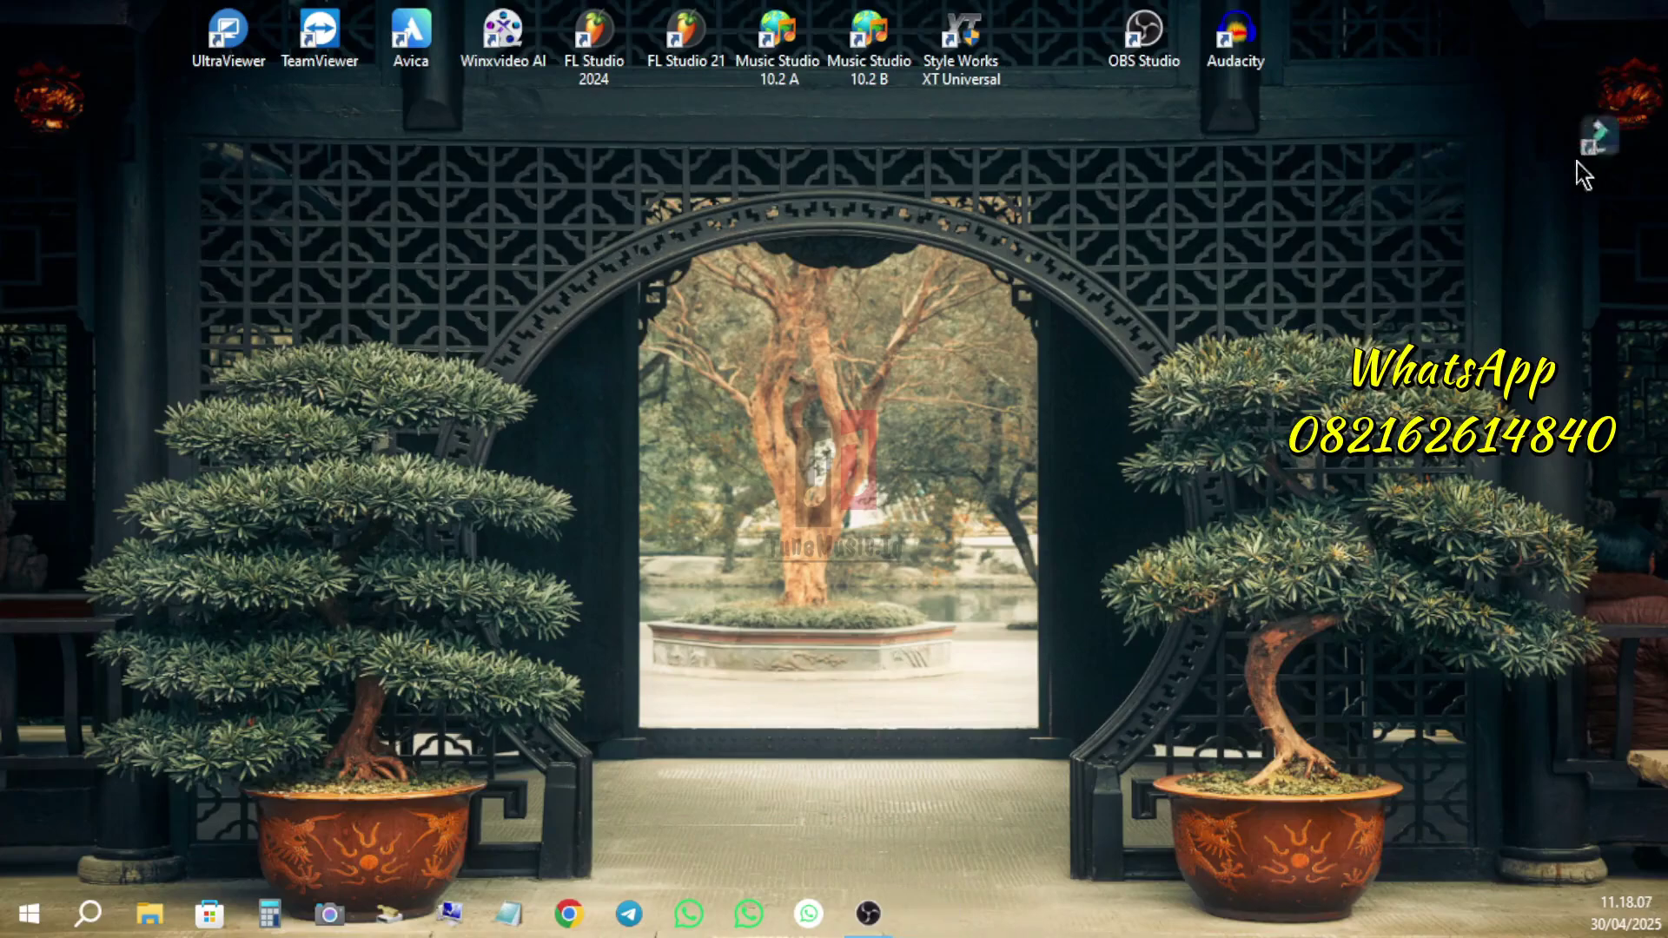
Launch Filmora 14 from its desktop shortcut and open a maximized new 1920 x 1080 untitled project.
drag(1603, 144, 1030, 158)
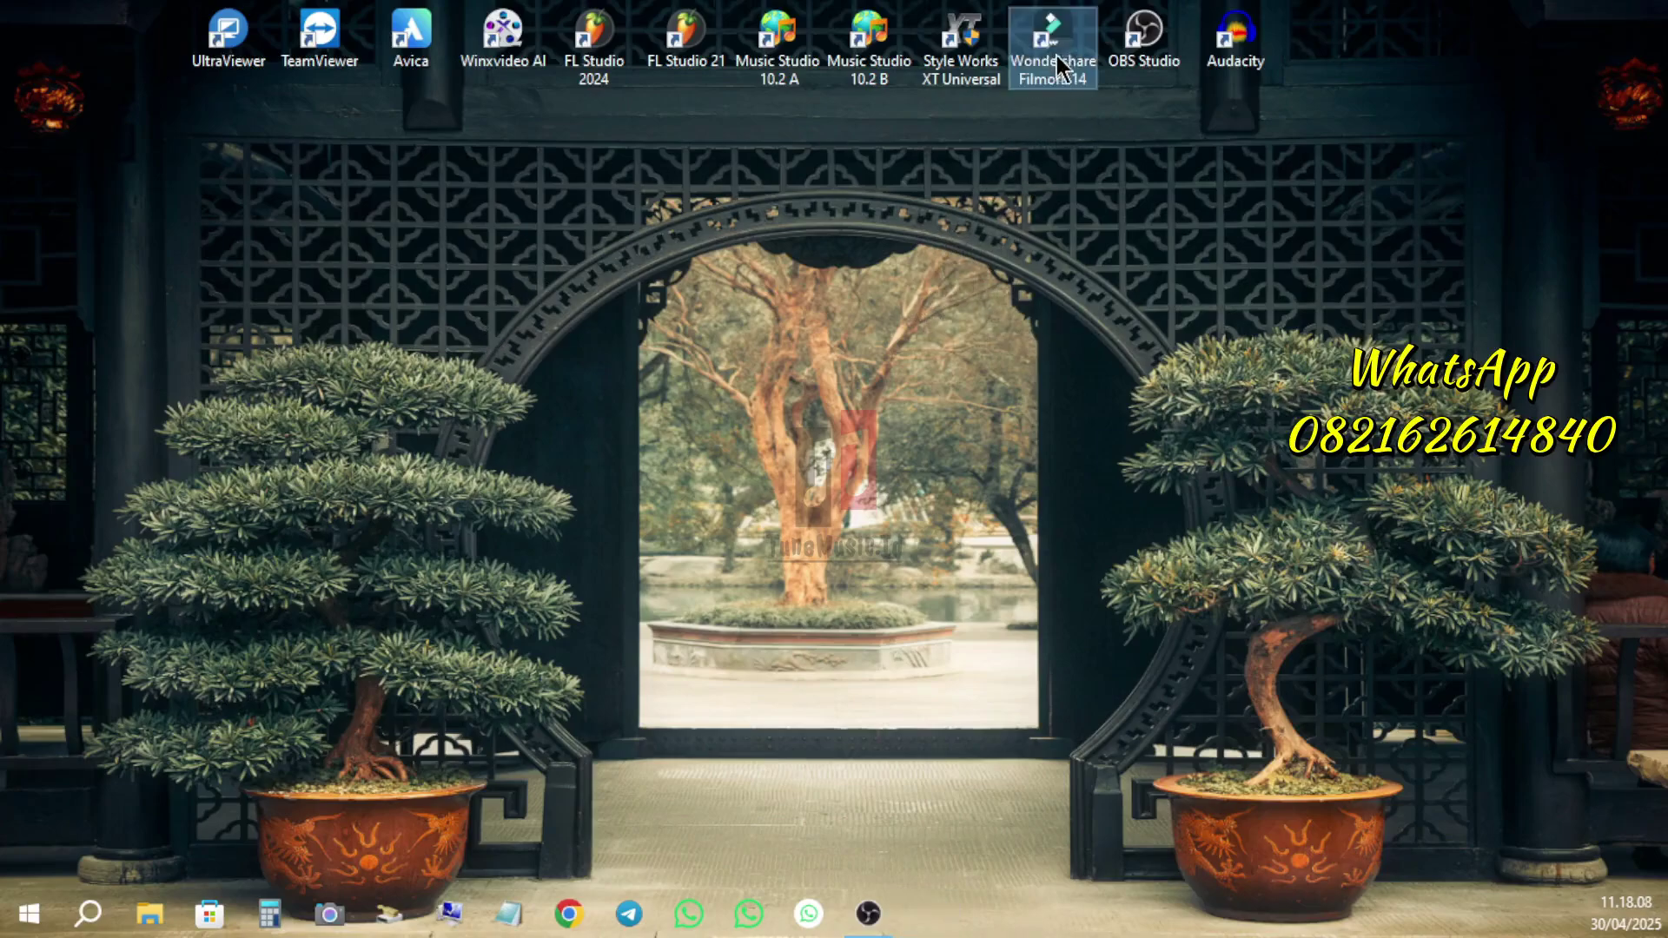
double_click(1055, 50)
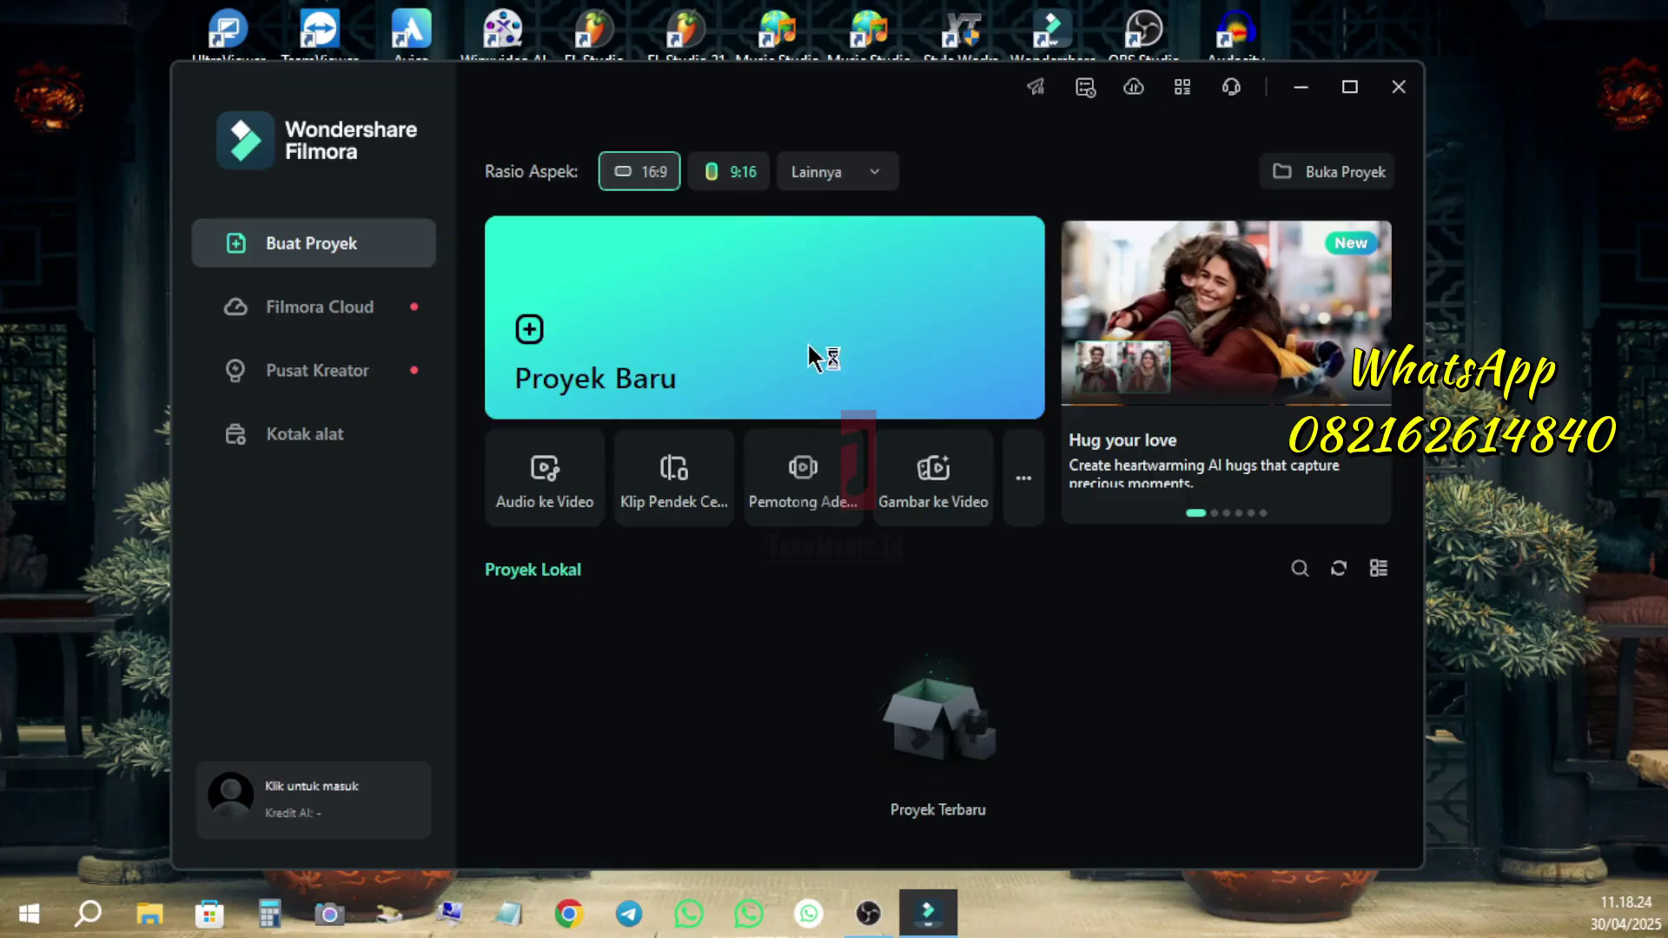
click(1350, 87)
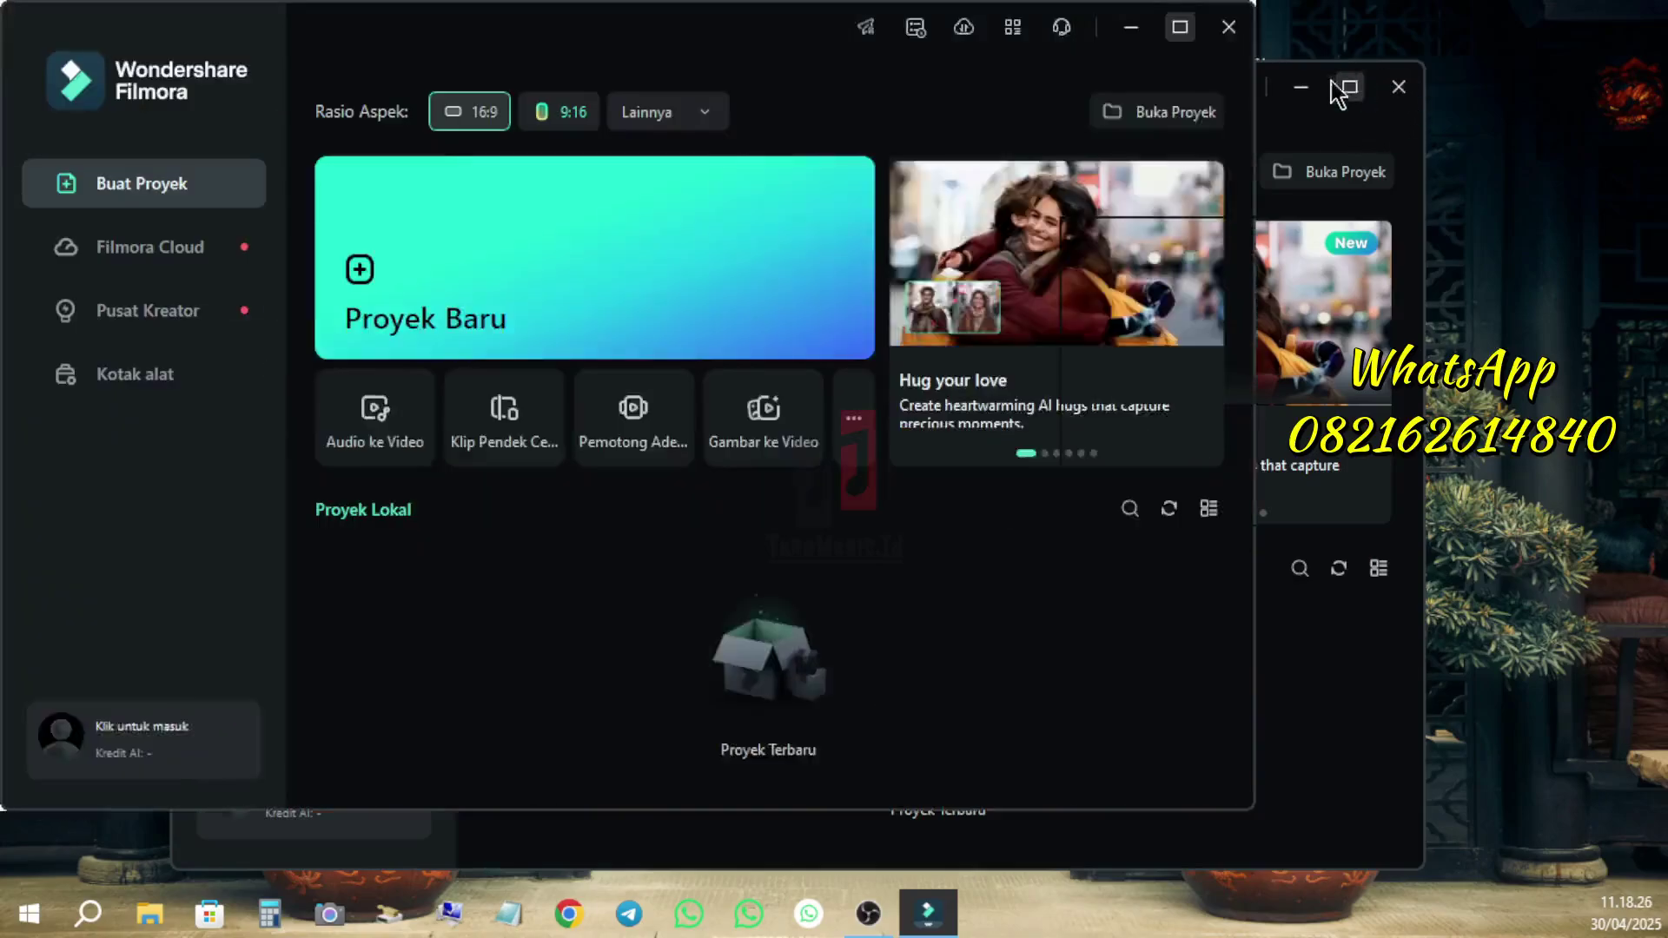
click(525, 278)
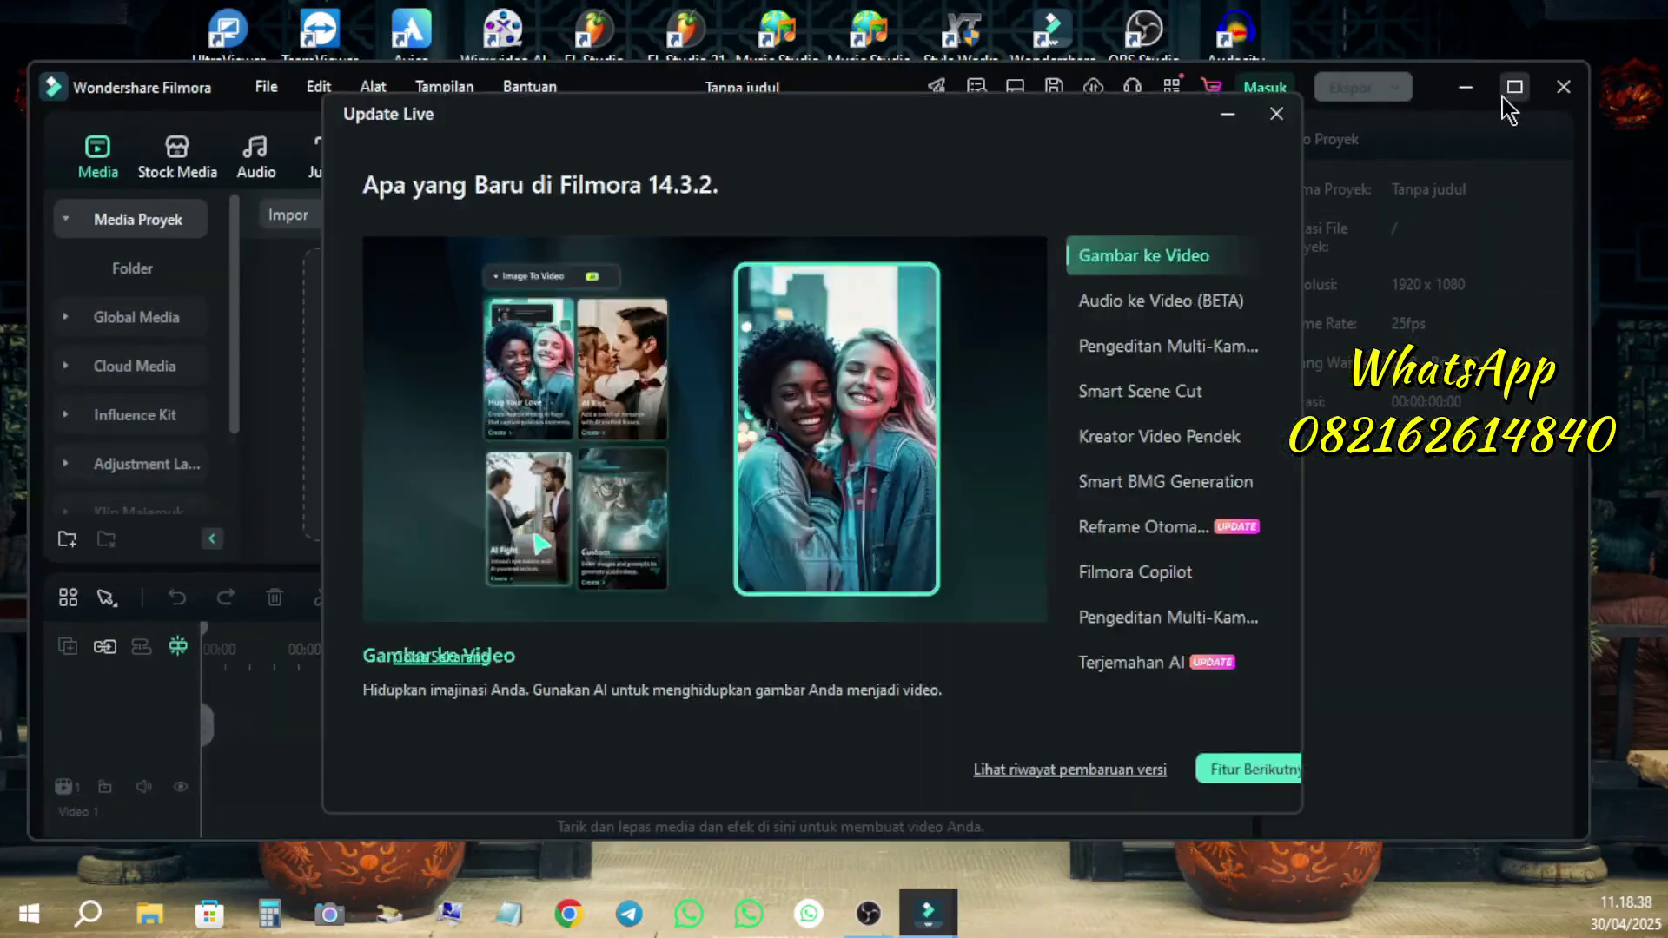
click(1513, 90)
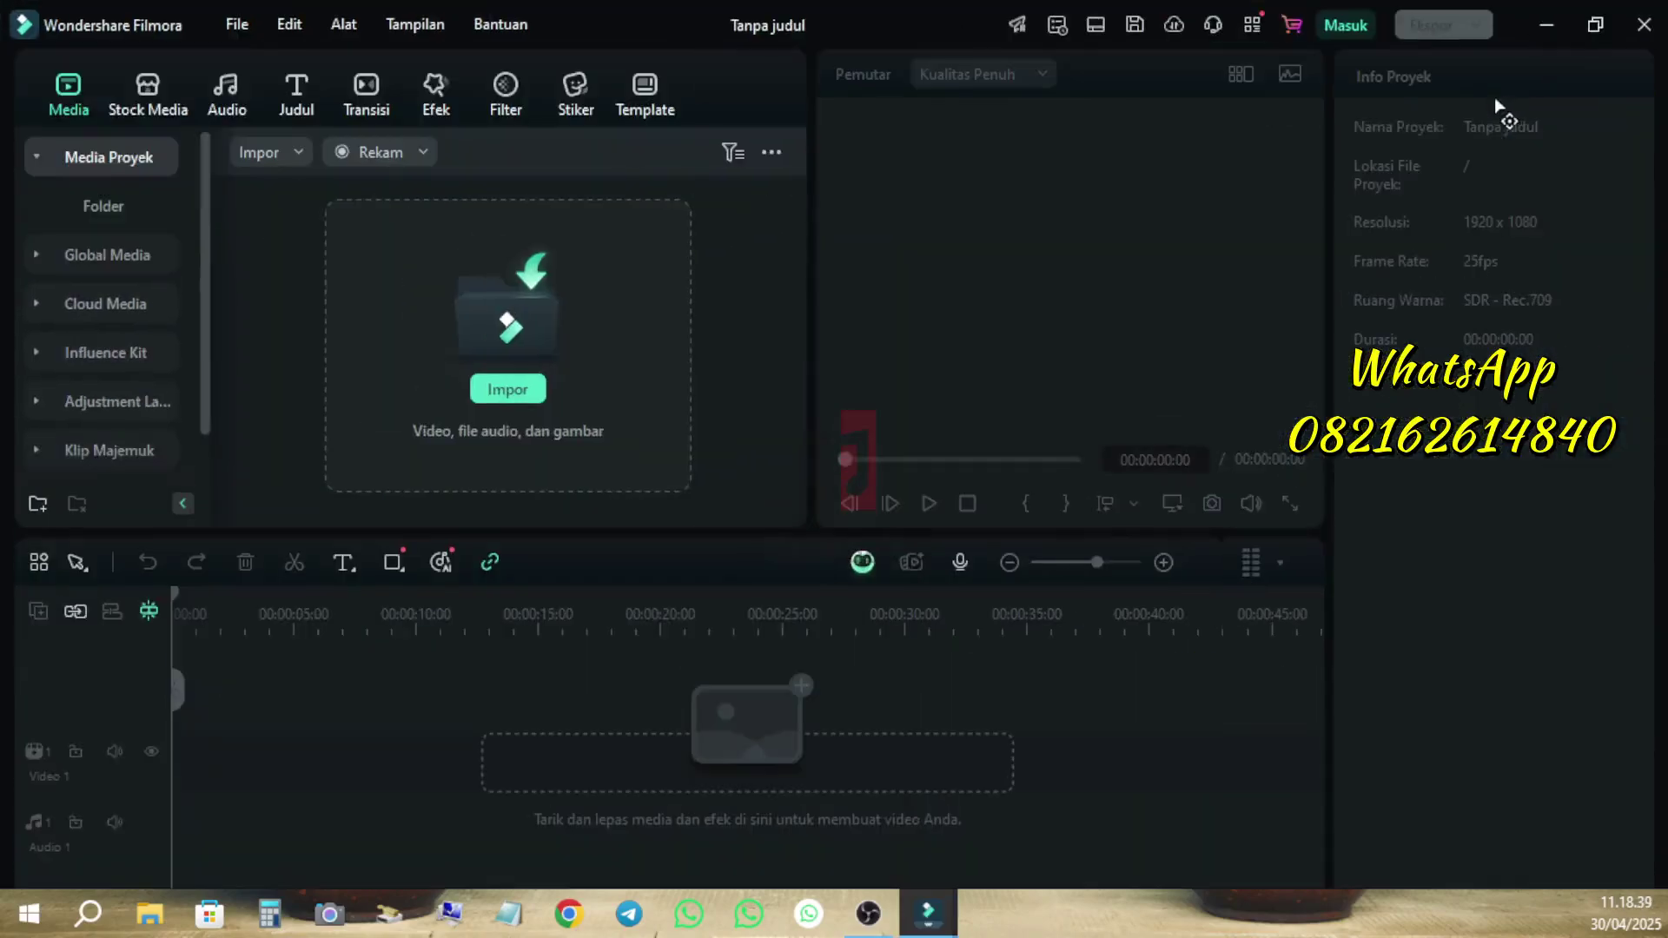
Import 5fYp2uVFQtyXrCMM4_sJQ.jpeg from Gambar and drop it on Video 1 as a 5-second clip.
click(491, 363)
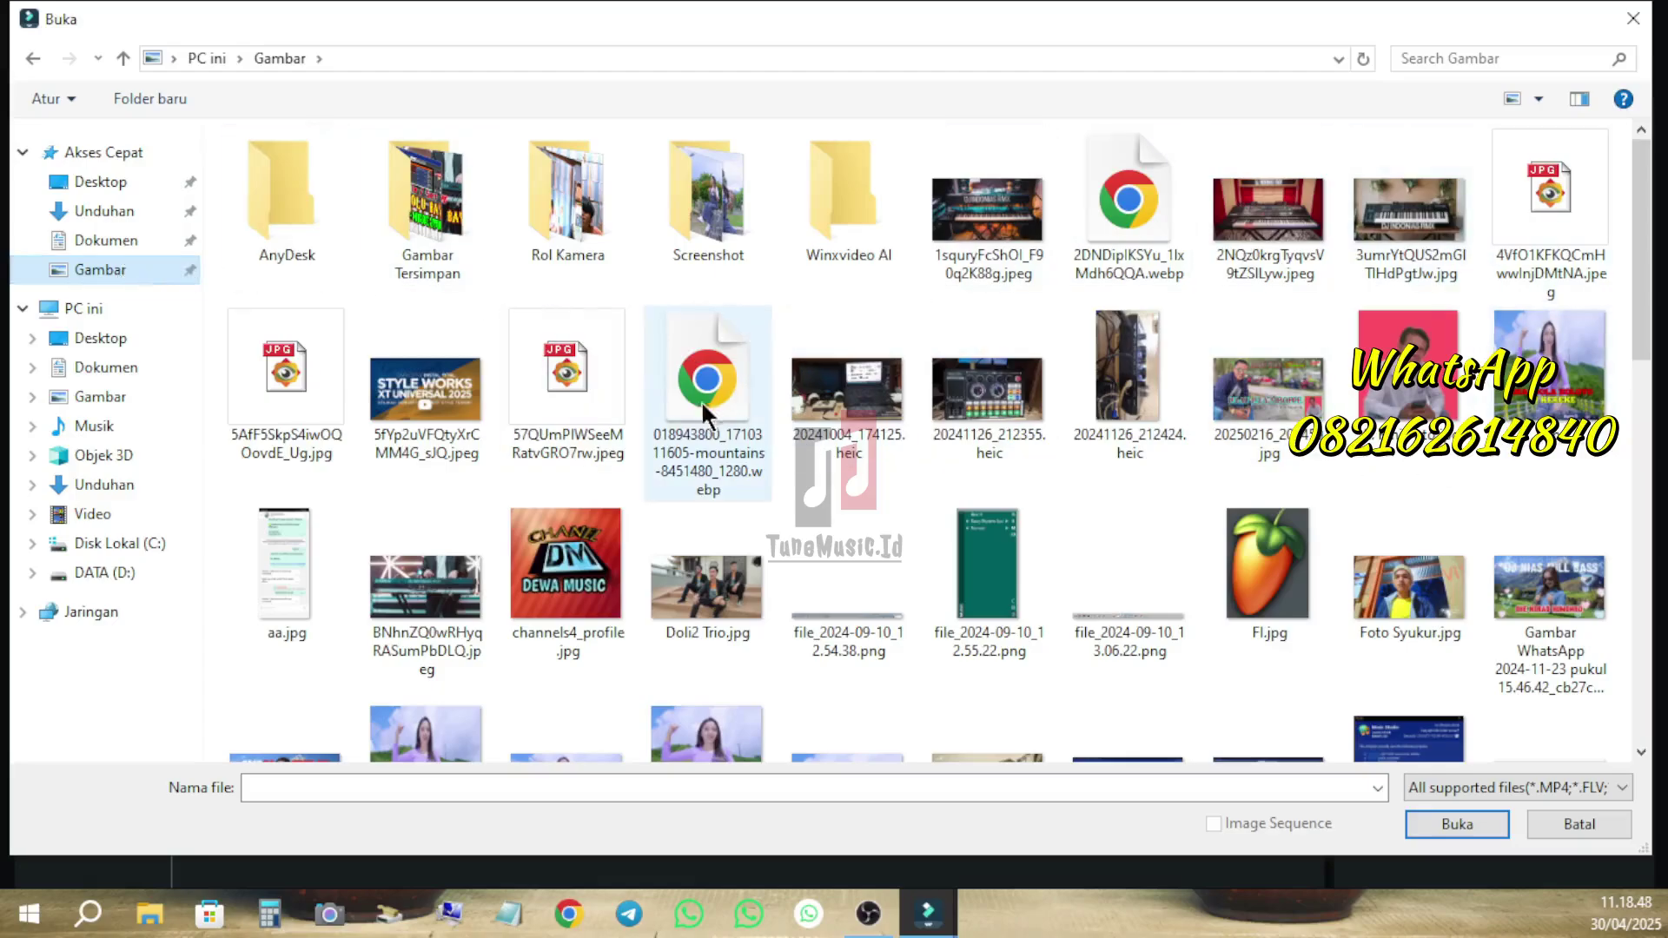
double_click(450, 408)
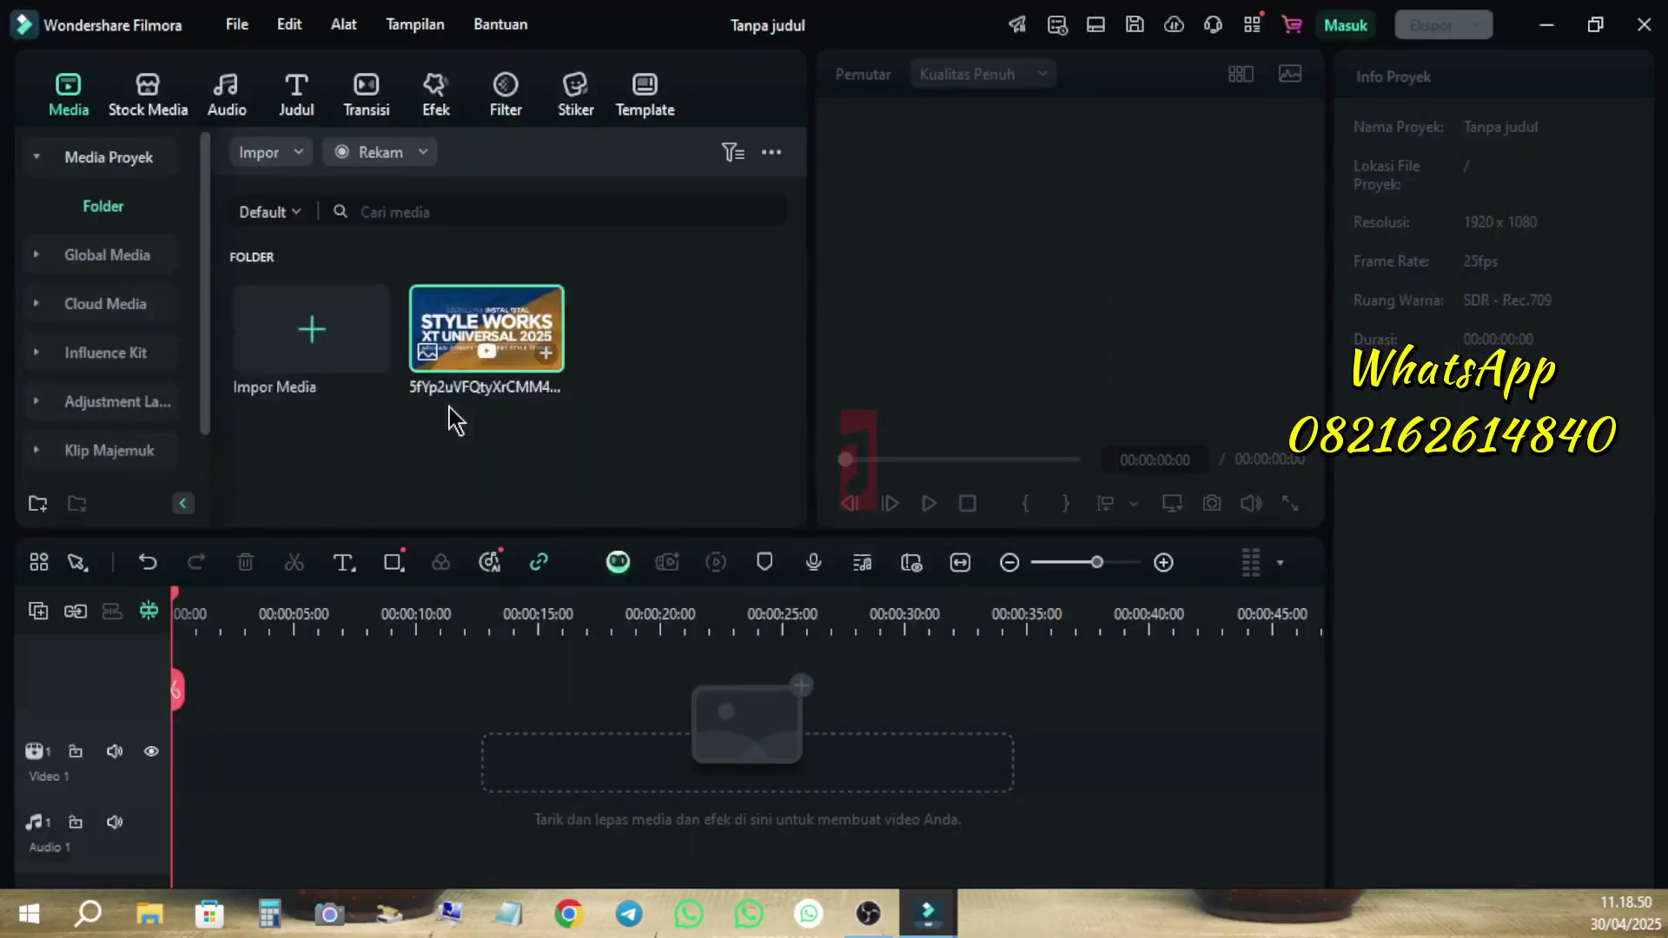
drag(492, 346, 228, 780)
click(286, 779)
click(436, 96)
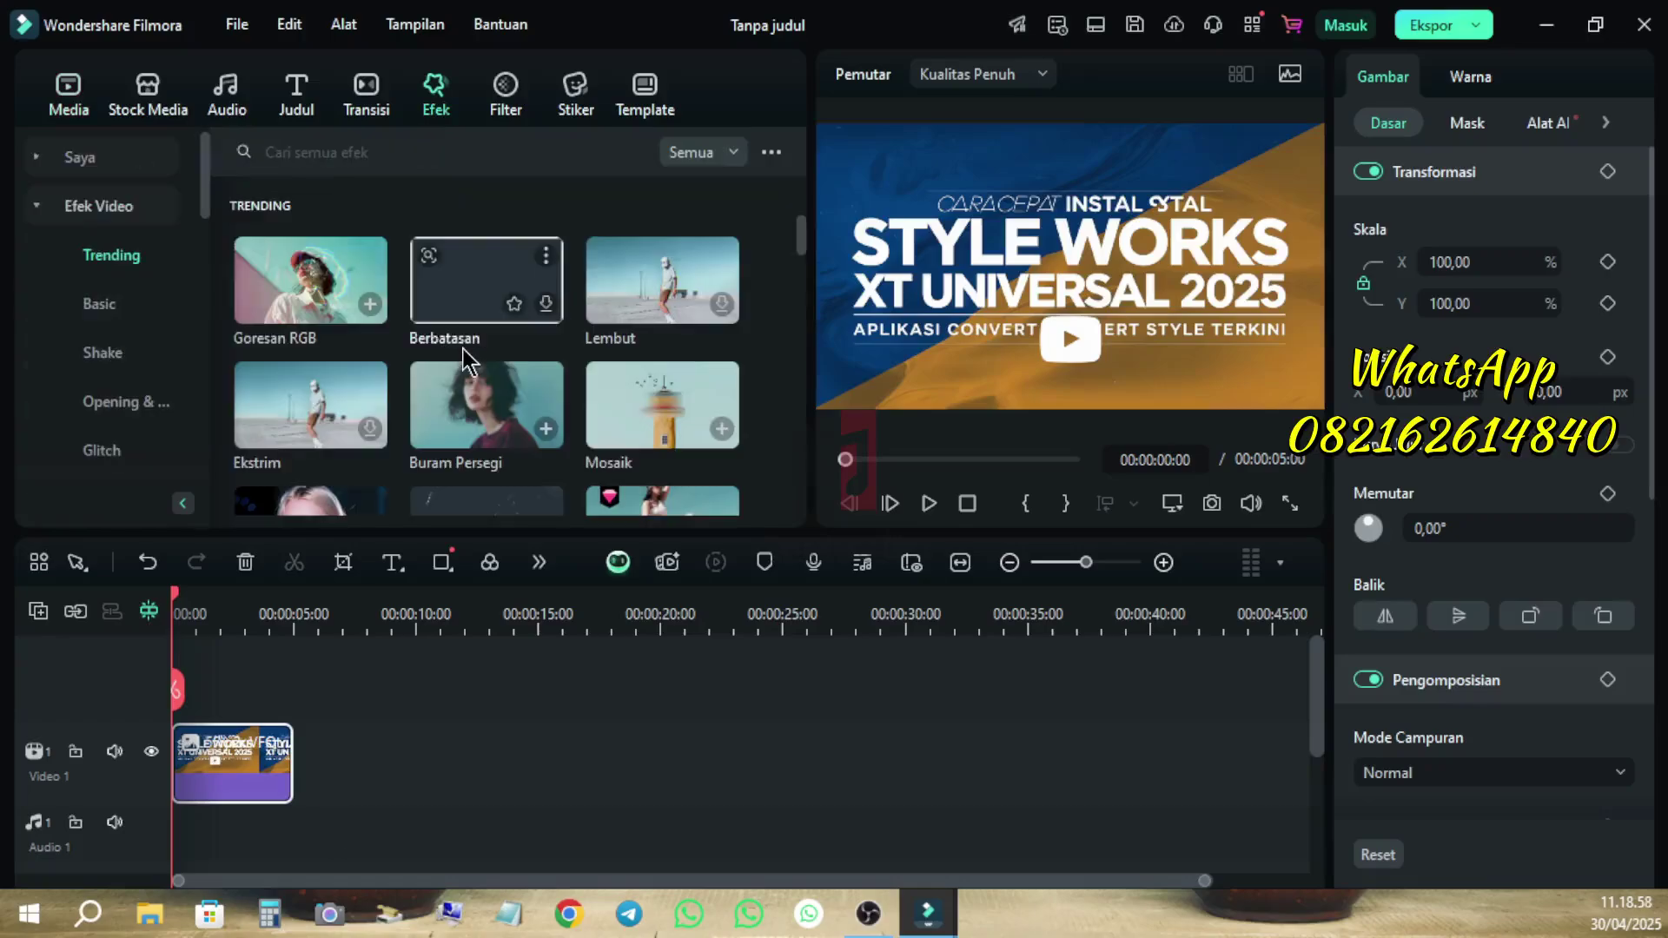
Add the downloaded Kunang-kunang 1 sparkle effect above the image clip.
click(151, 155)
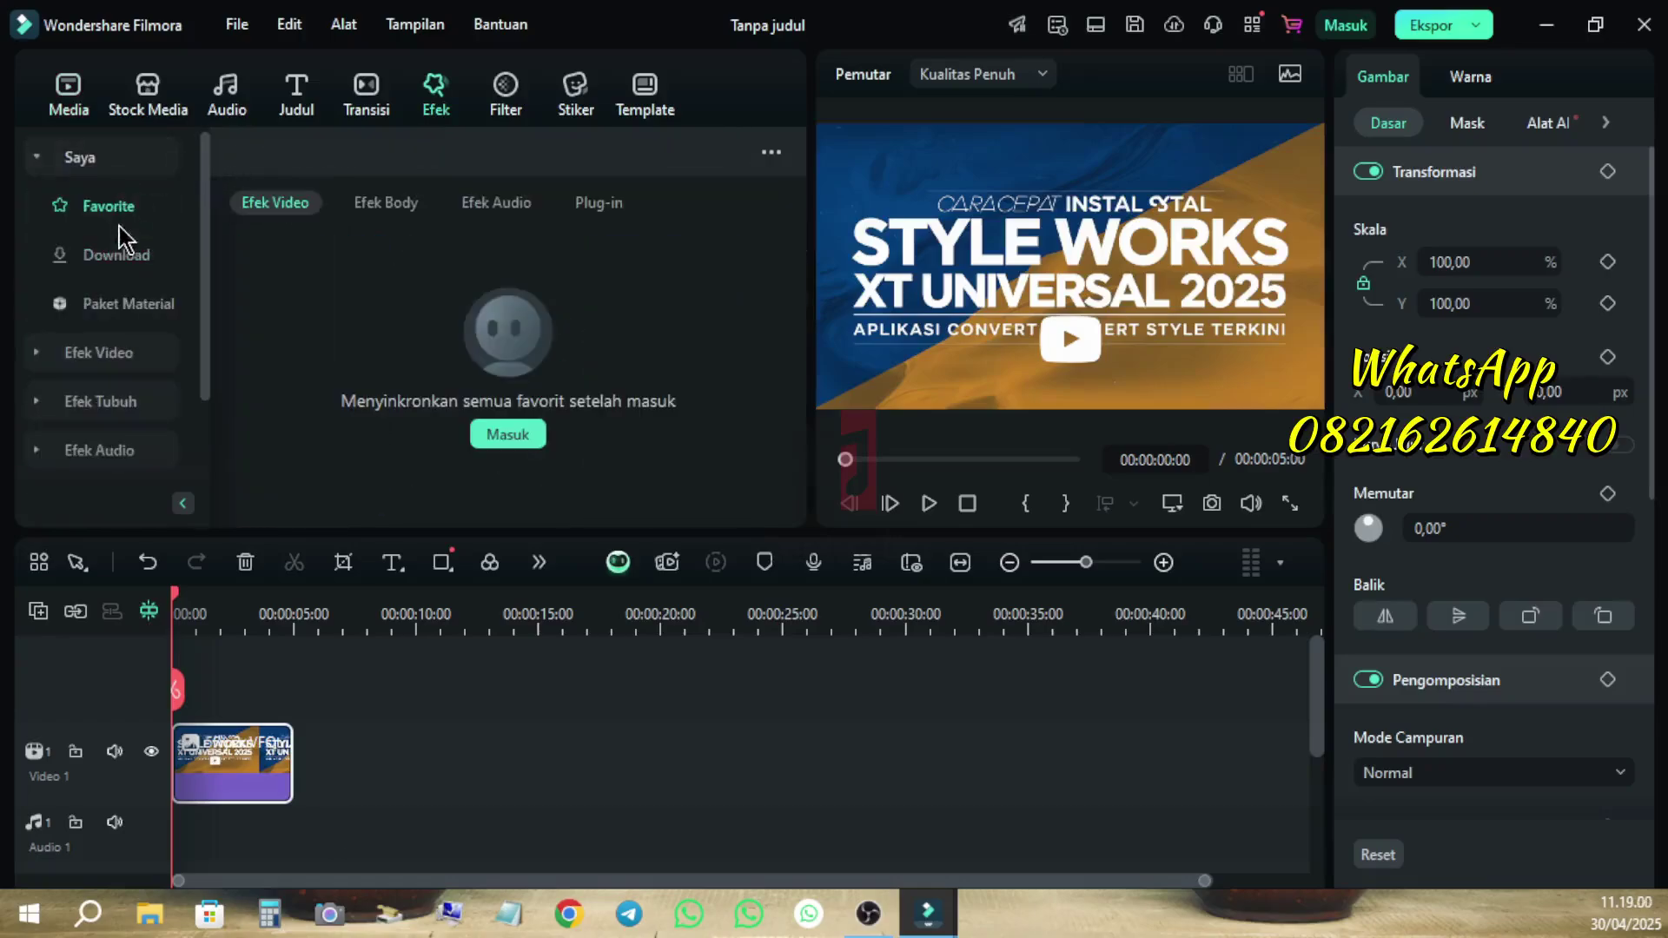
click(115, 250)
scroll(421, 352, down, 1)
scroll(420, 352, down, 8)
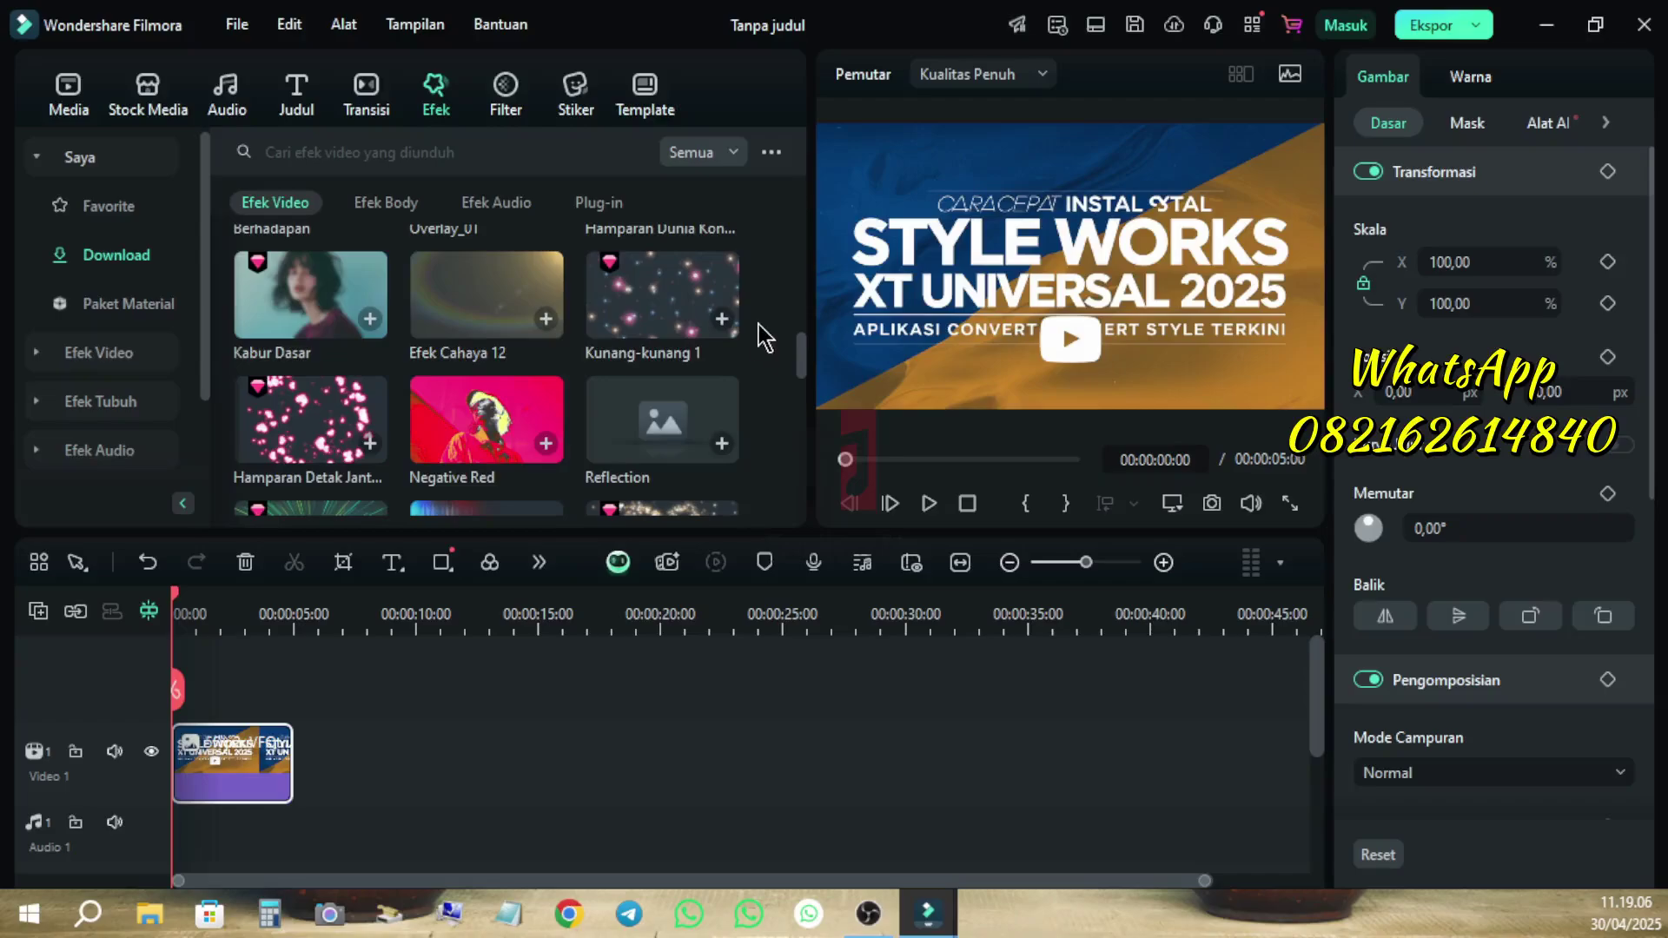
drag(658, 300, 224, 690)
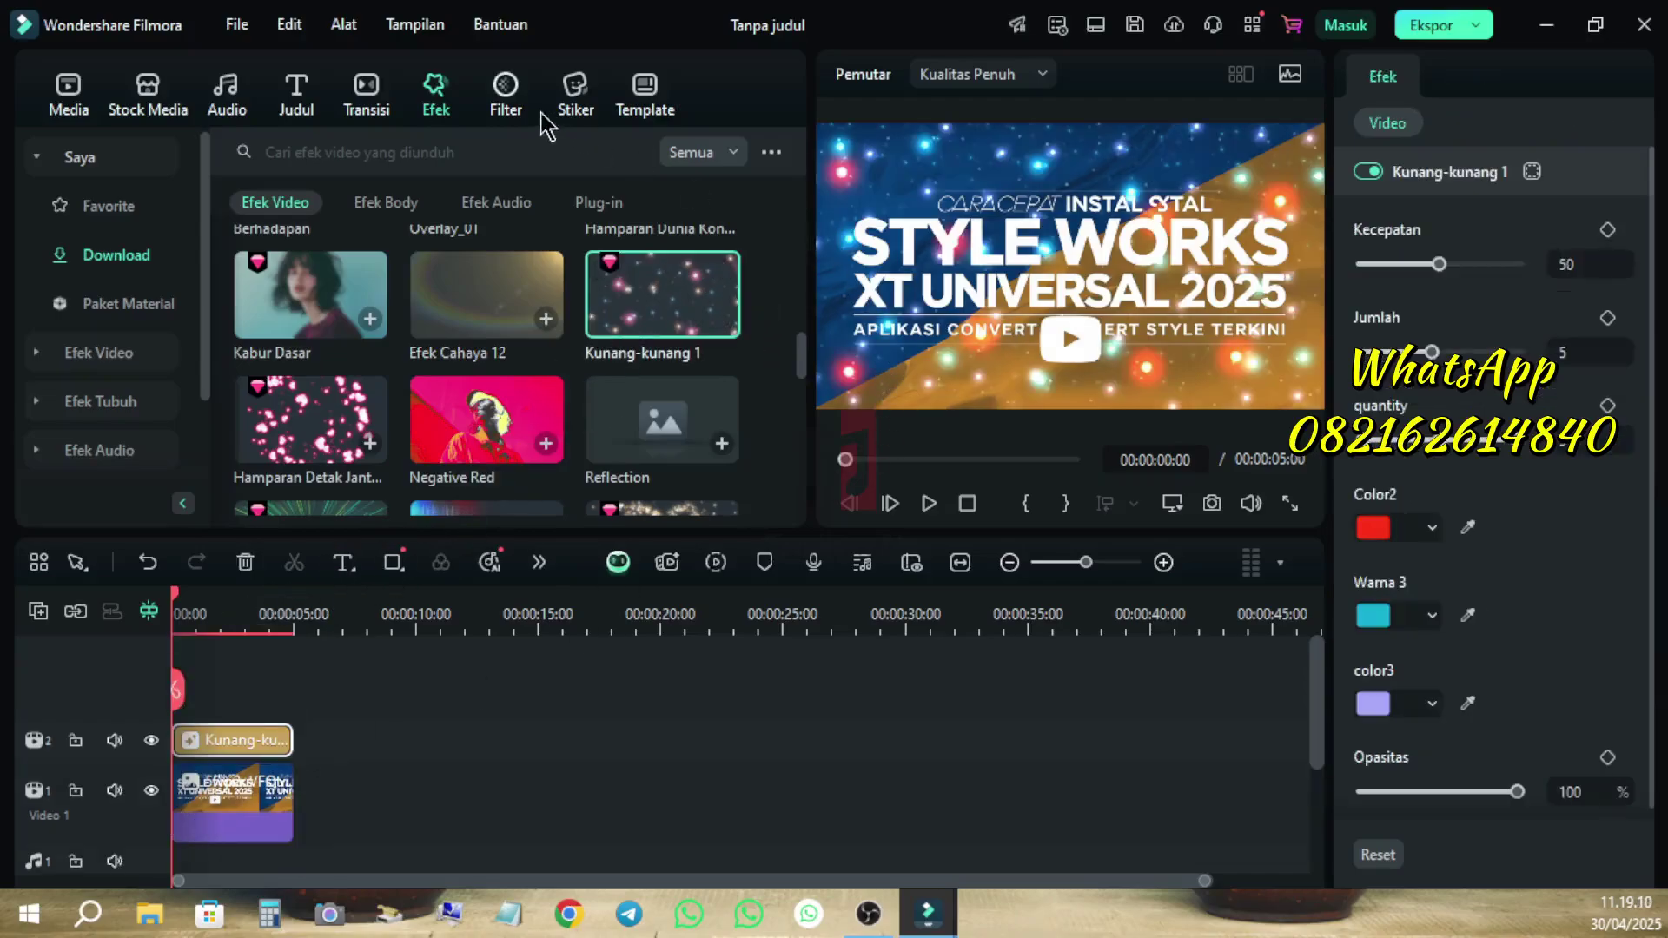
Add the downloaded Round 3 title preset on a new timeline track.
click(294, 111)
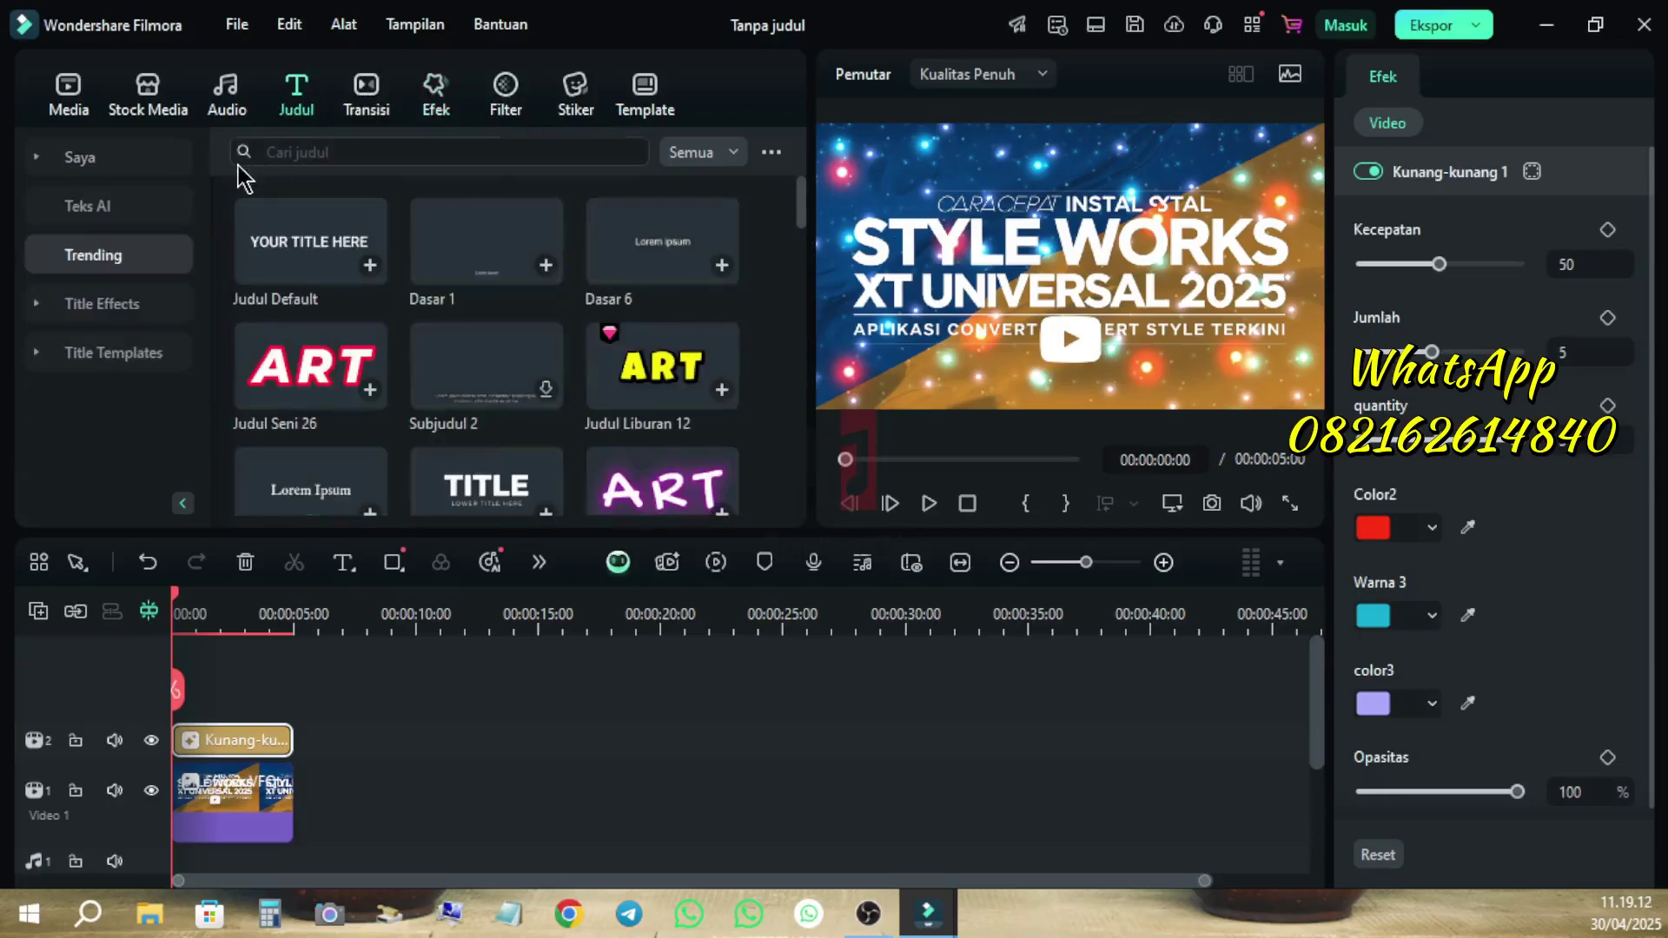
click(107, 173)
click(111, 256)
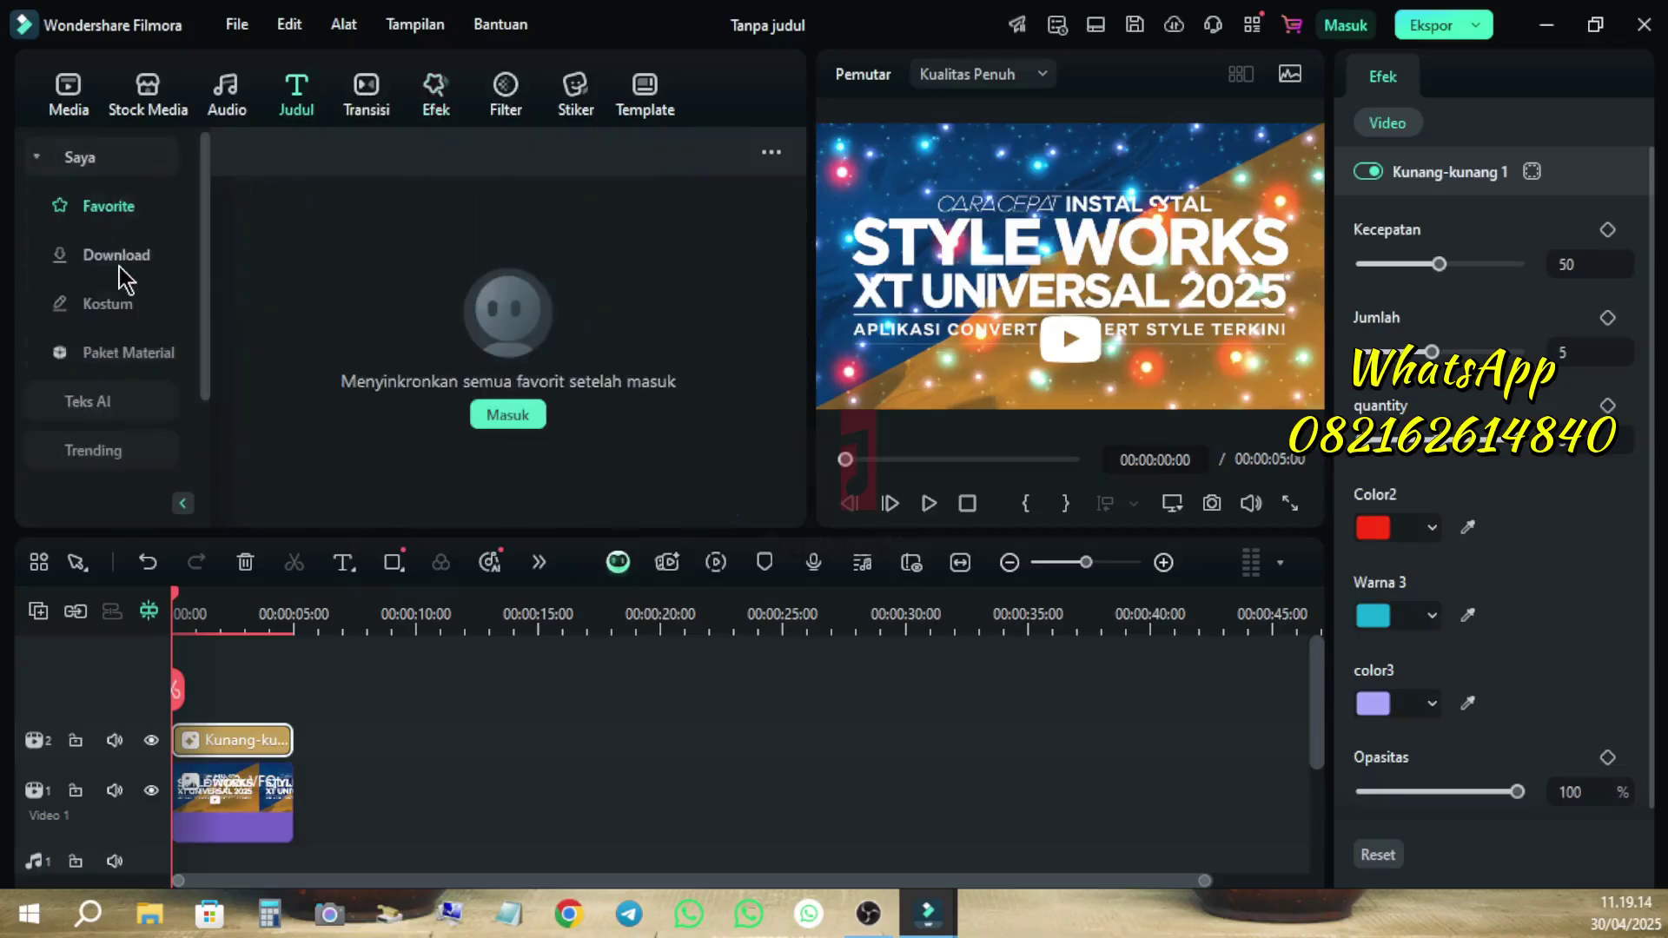
drag(673, 382, 287, 738)
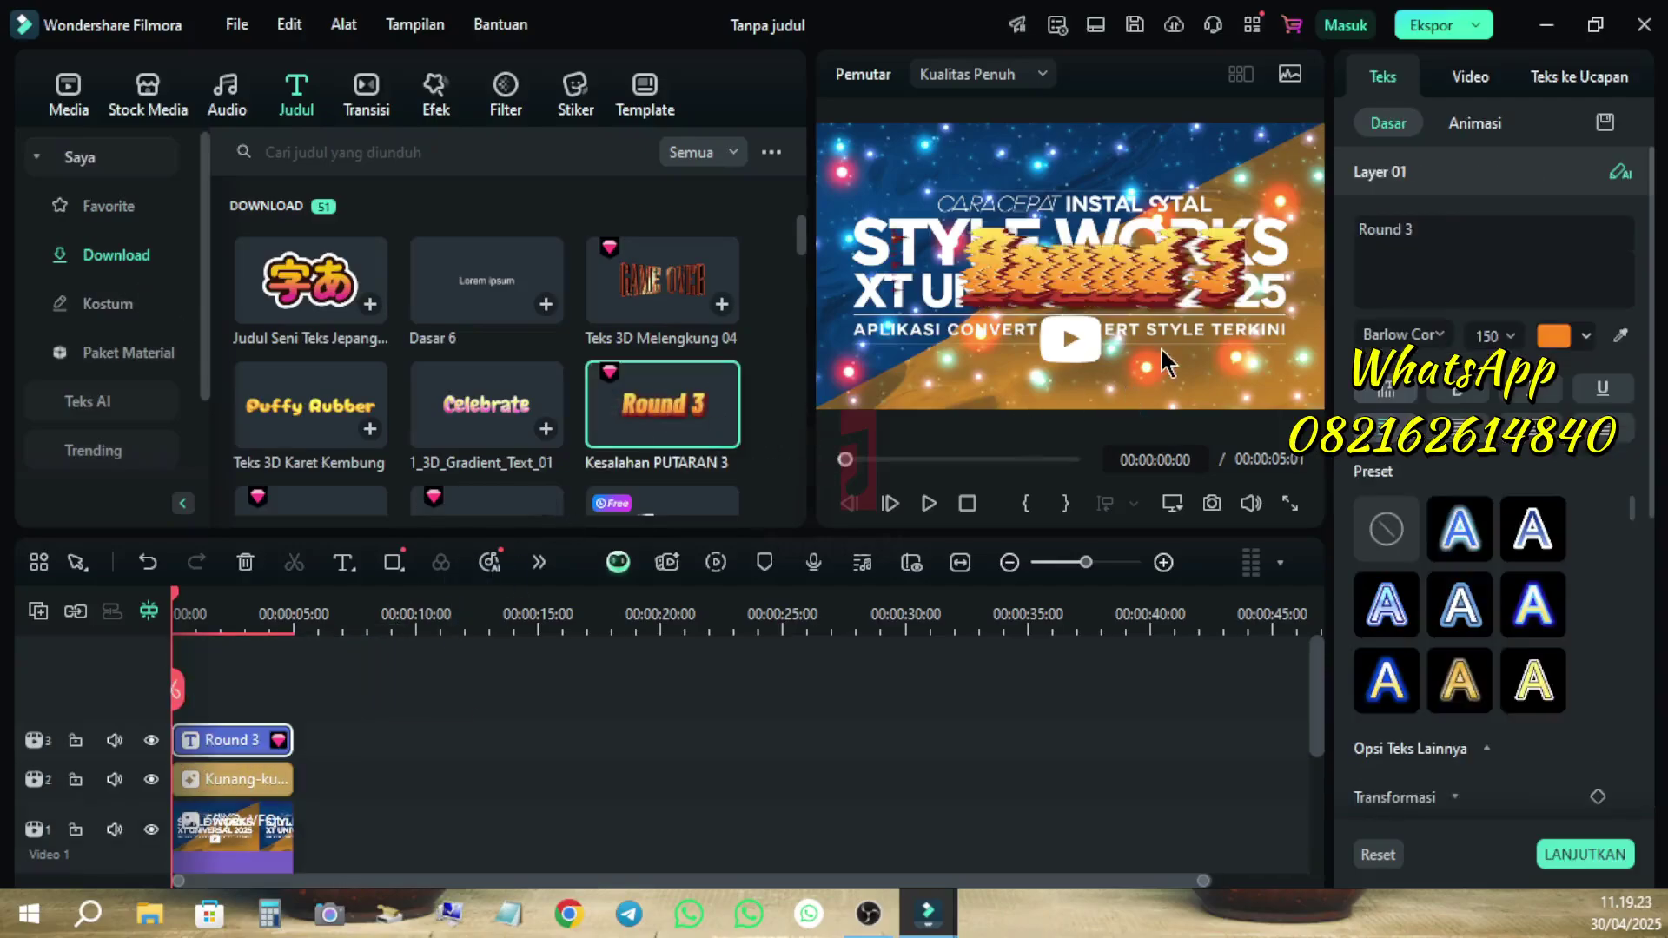
click(1173, 504)
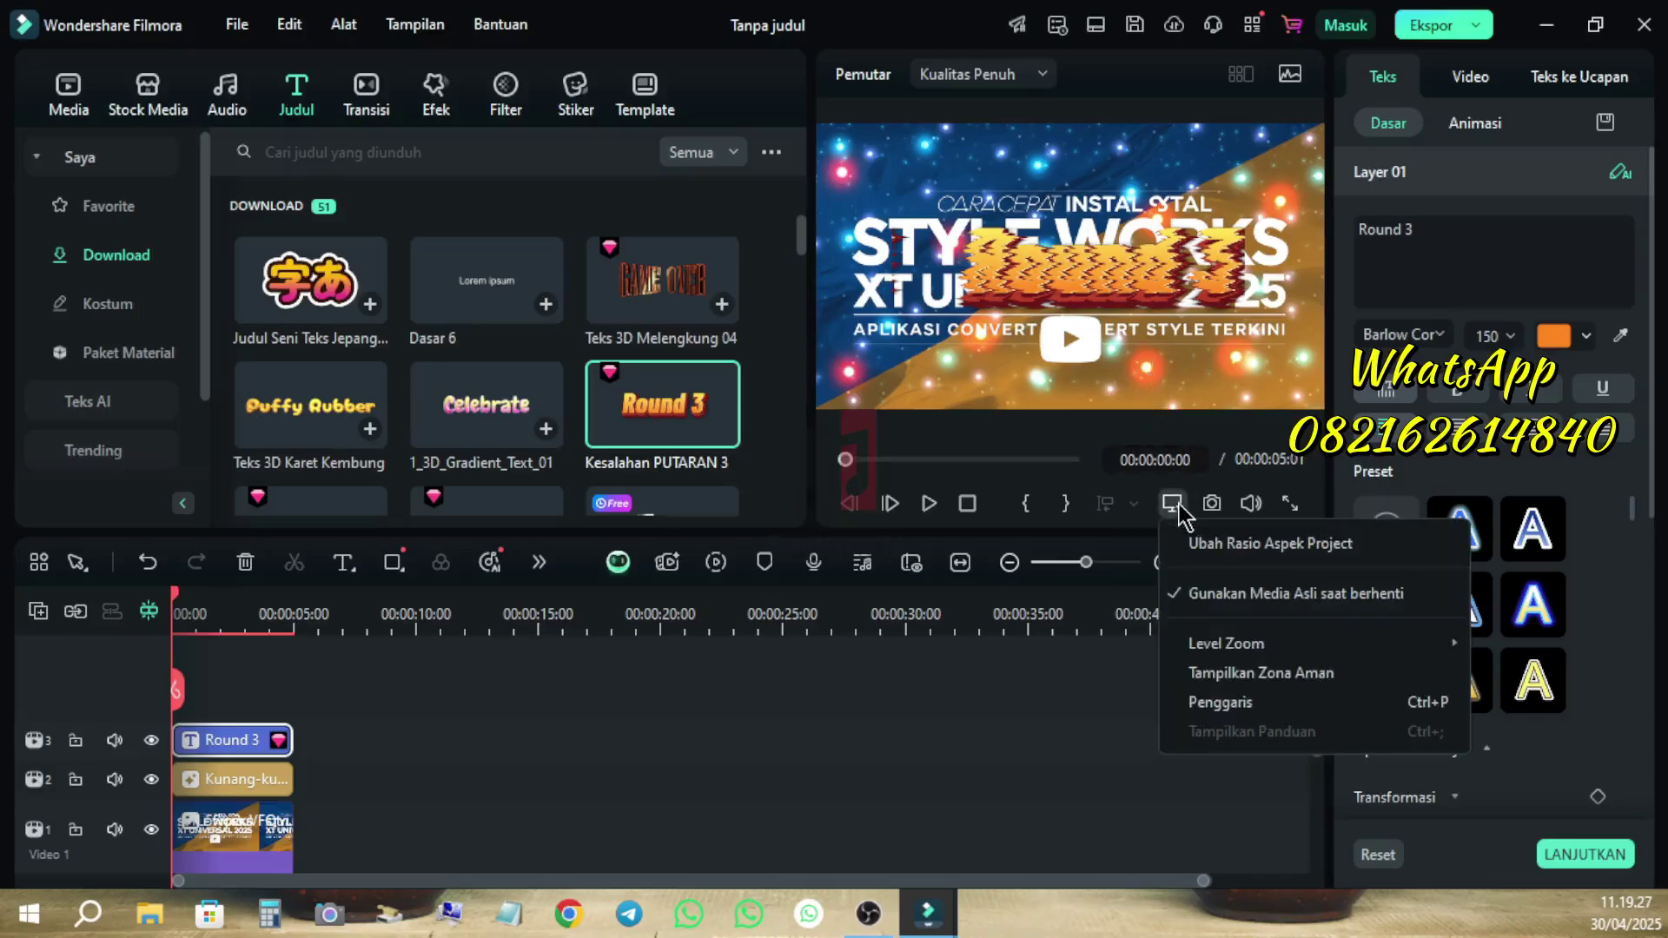
Change the project frame rate to 60 fps and save it as the default without future prompts.
click(1190, 542)
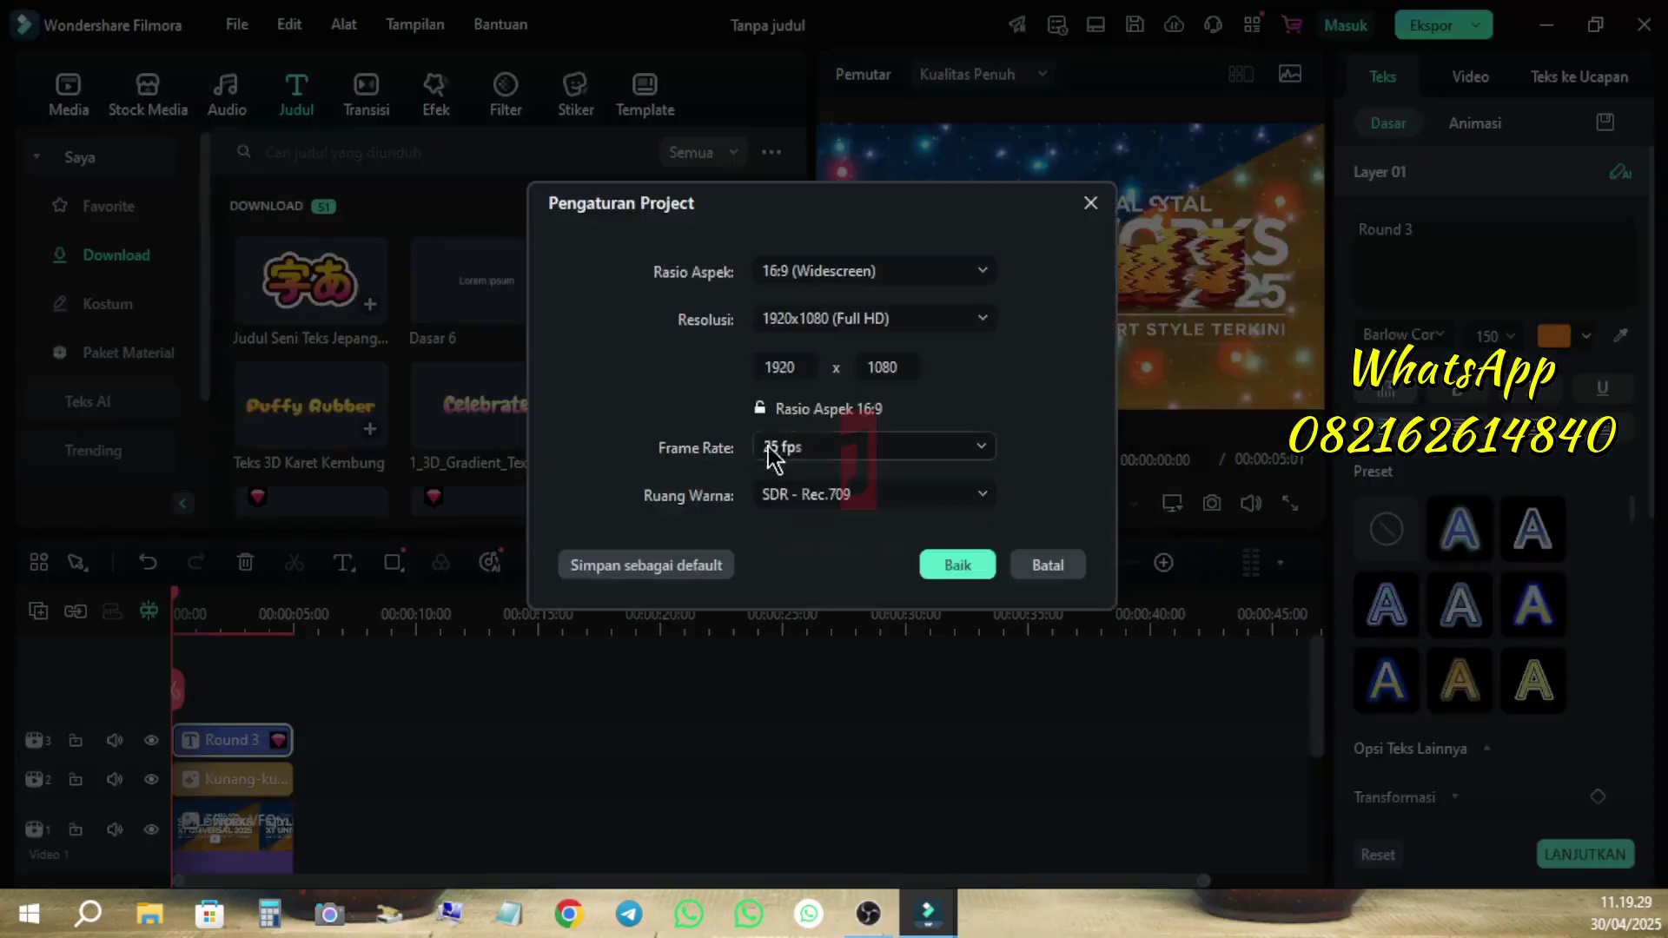
click(824, 450)
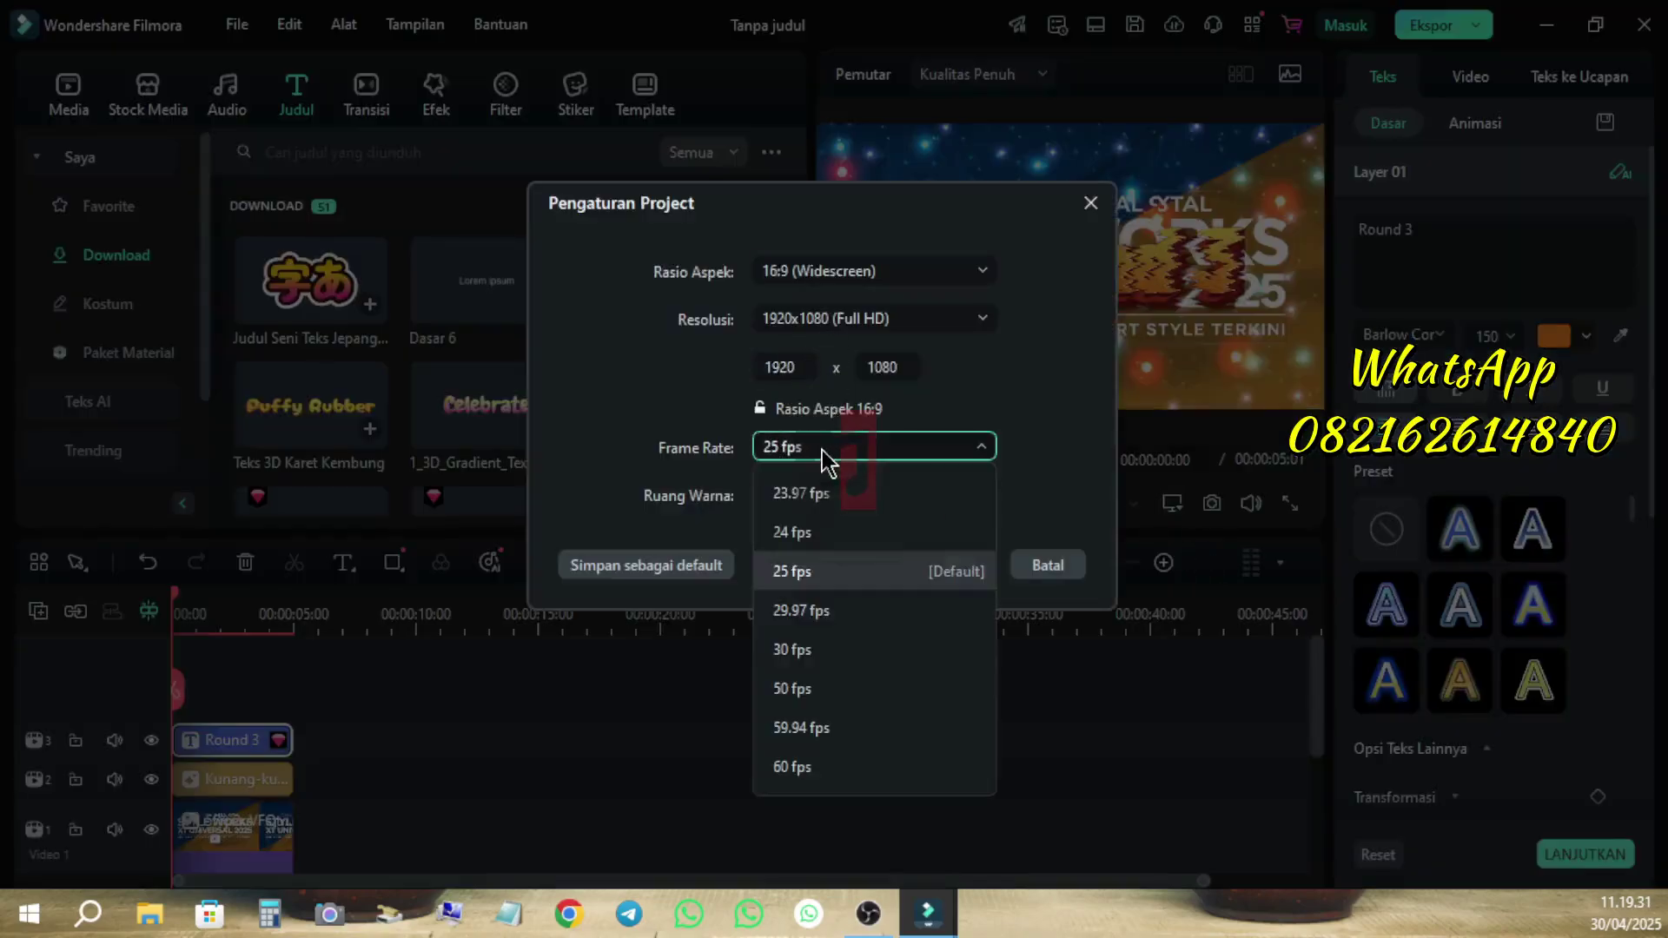
click(793, 766)
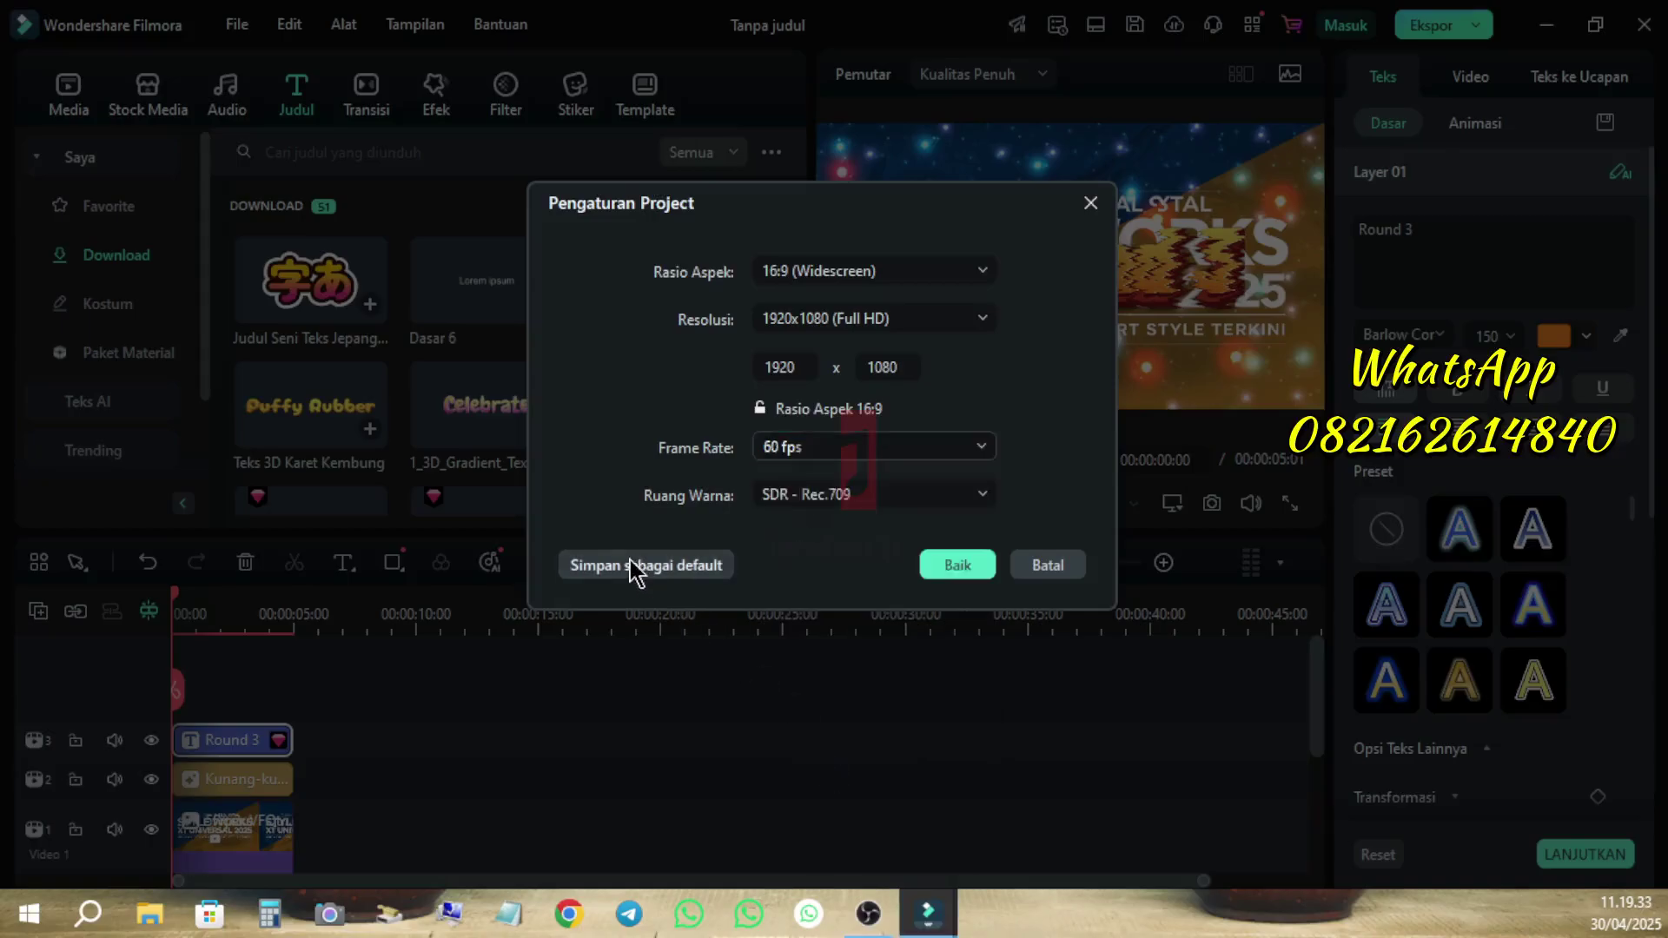
click(706, 565)
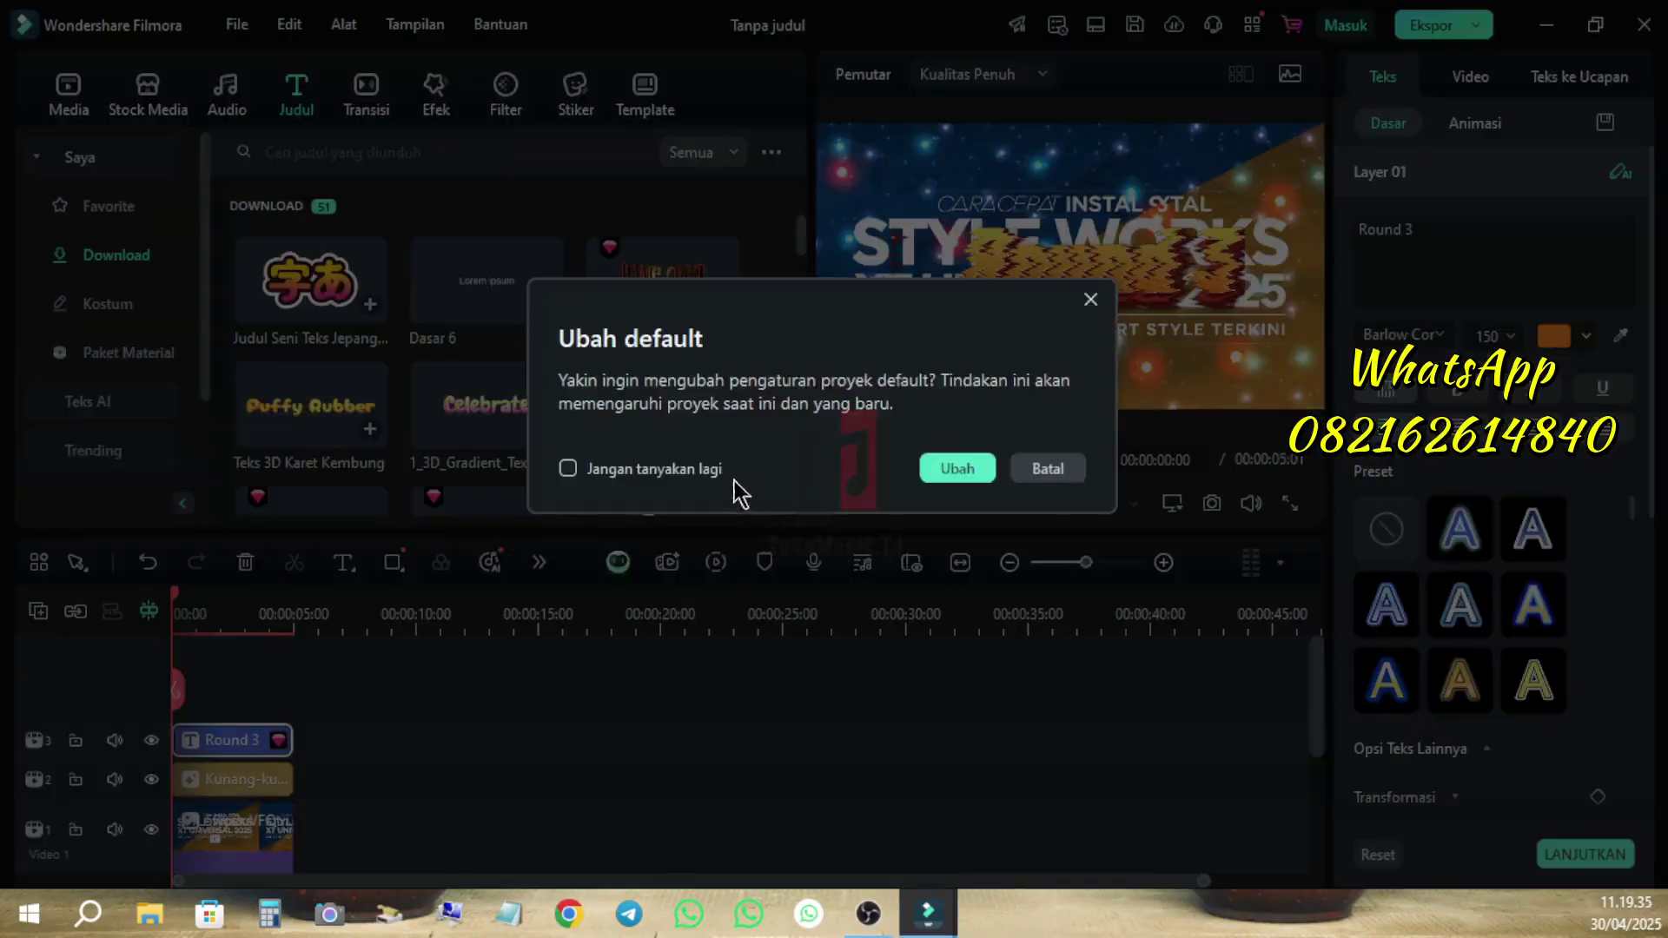
click(715, 473)
click(955, 467)
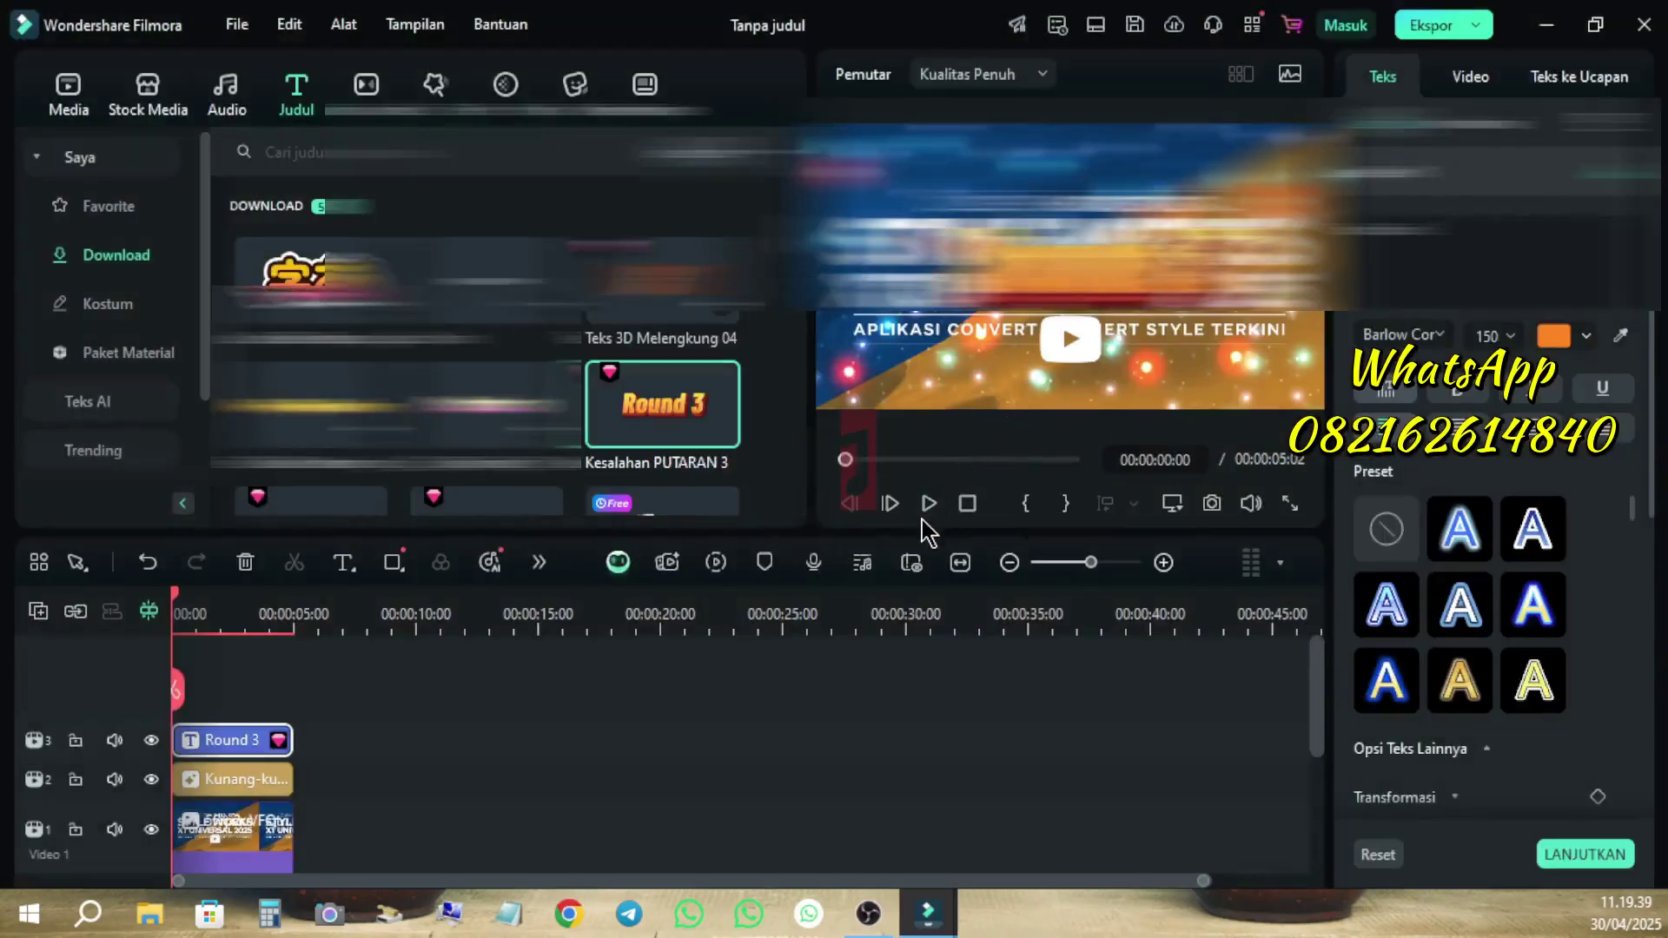
click(929, 504)
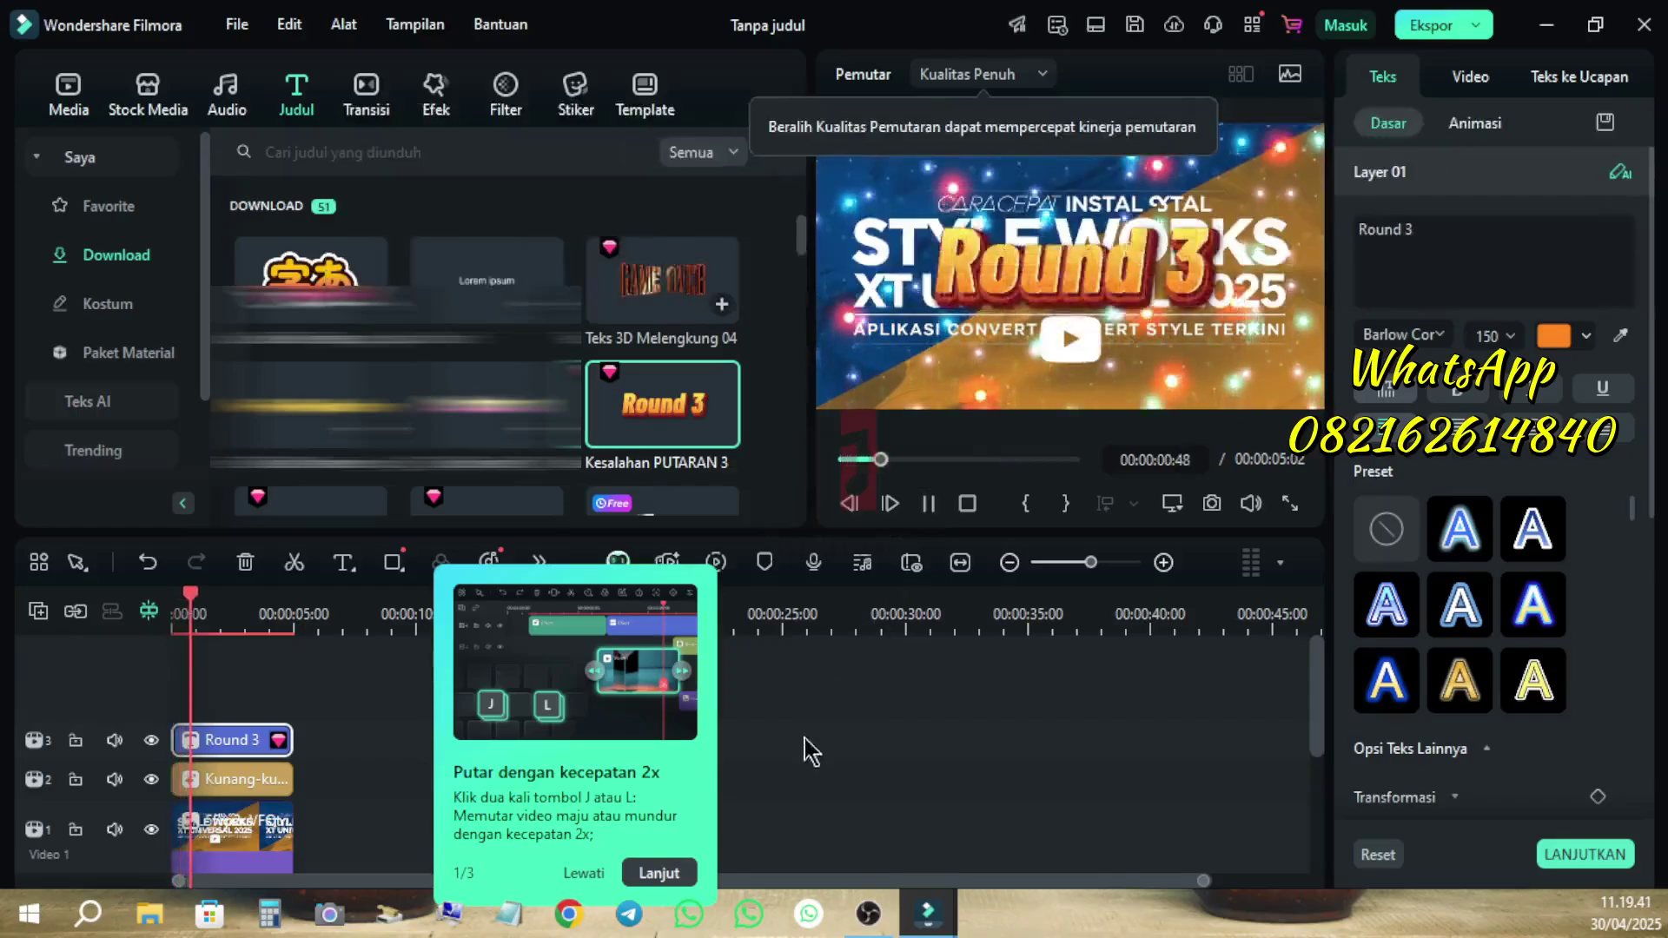
click(657, 872)
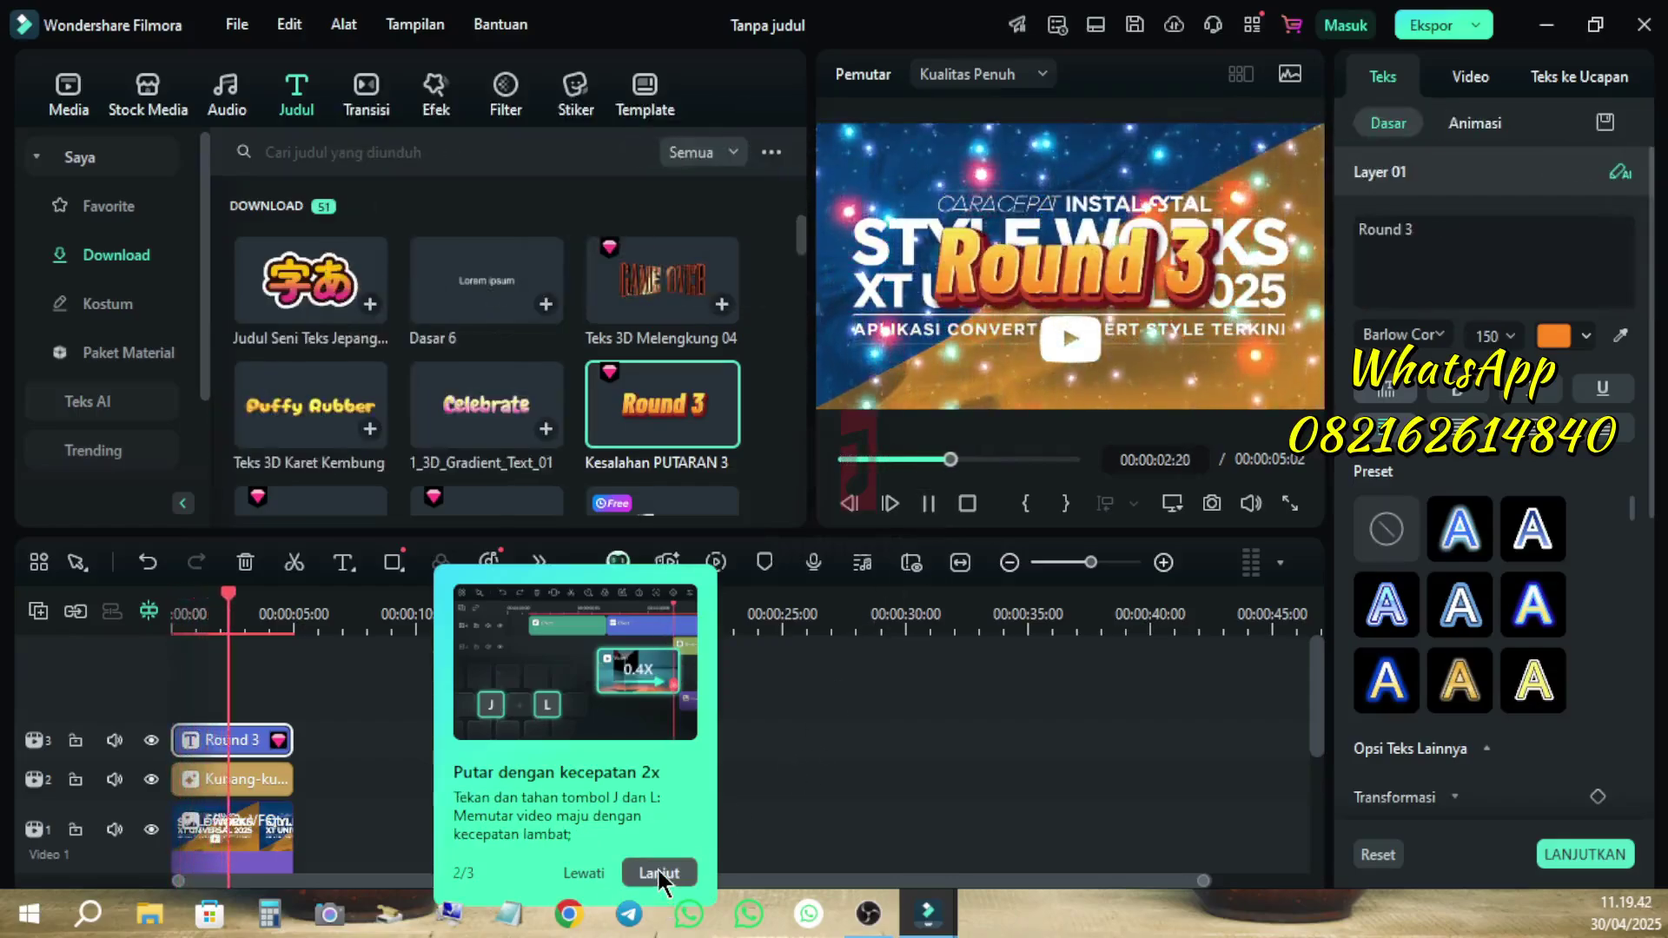
click(598, 871)
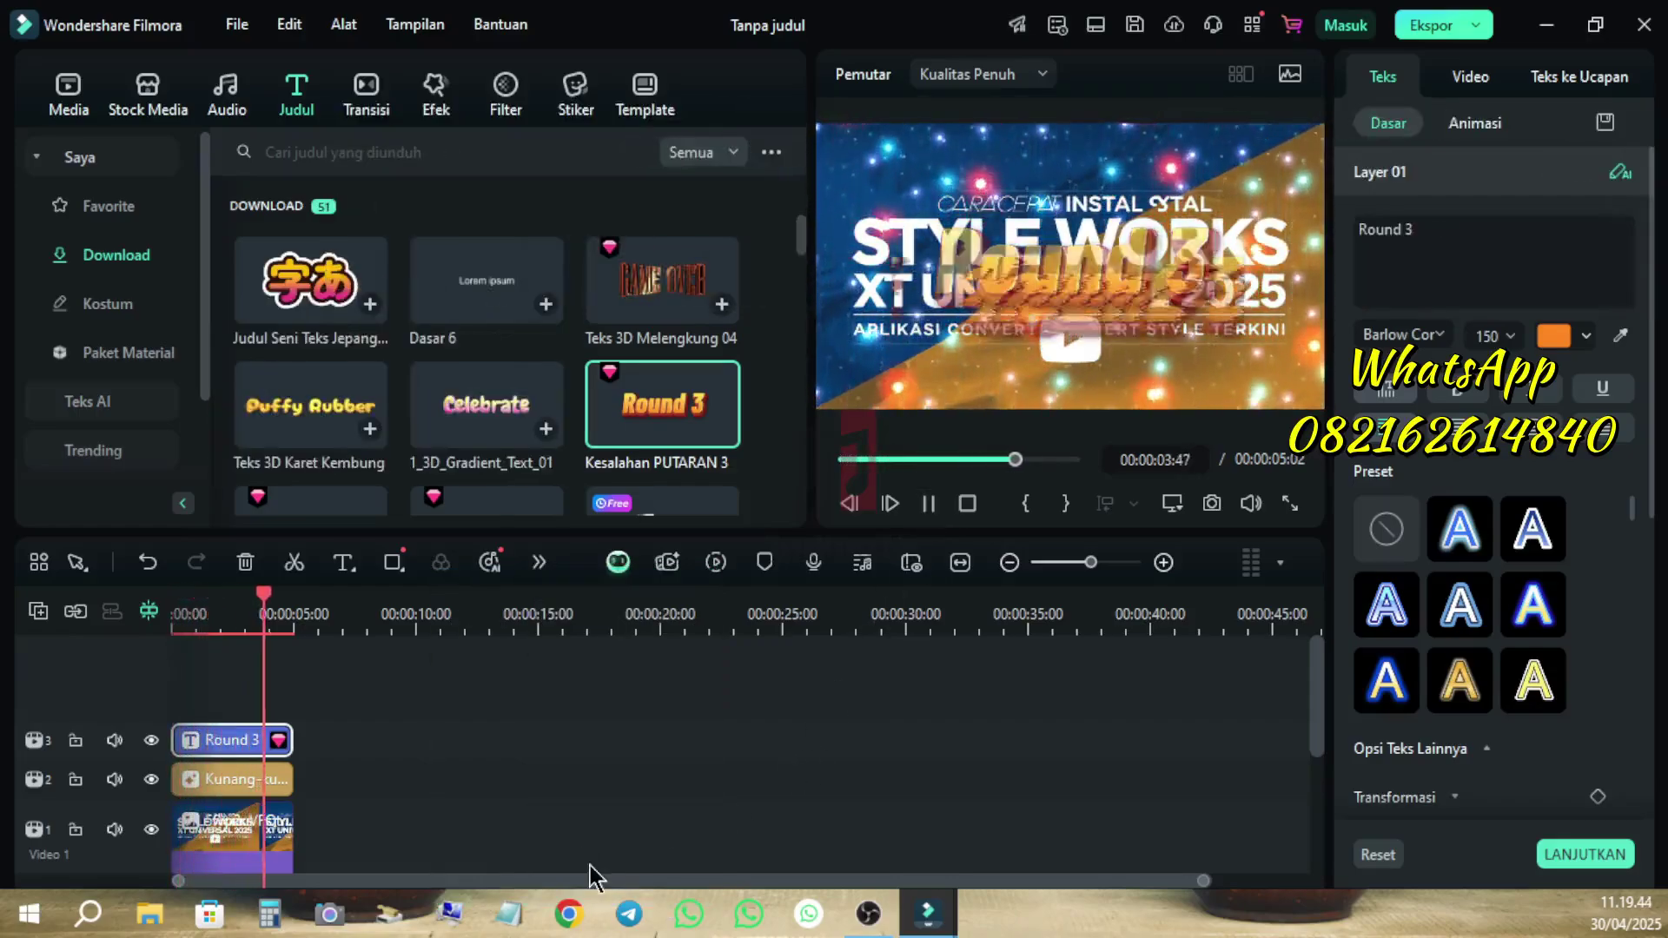
Export Video Saya.mp4 with Highlight Otomatis off and Kompresi Tingkat Lanjut on.
click(1422, 20)
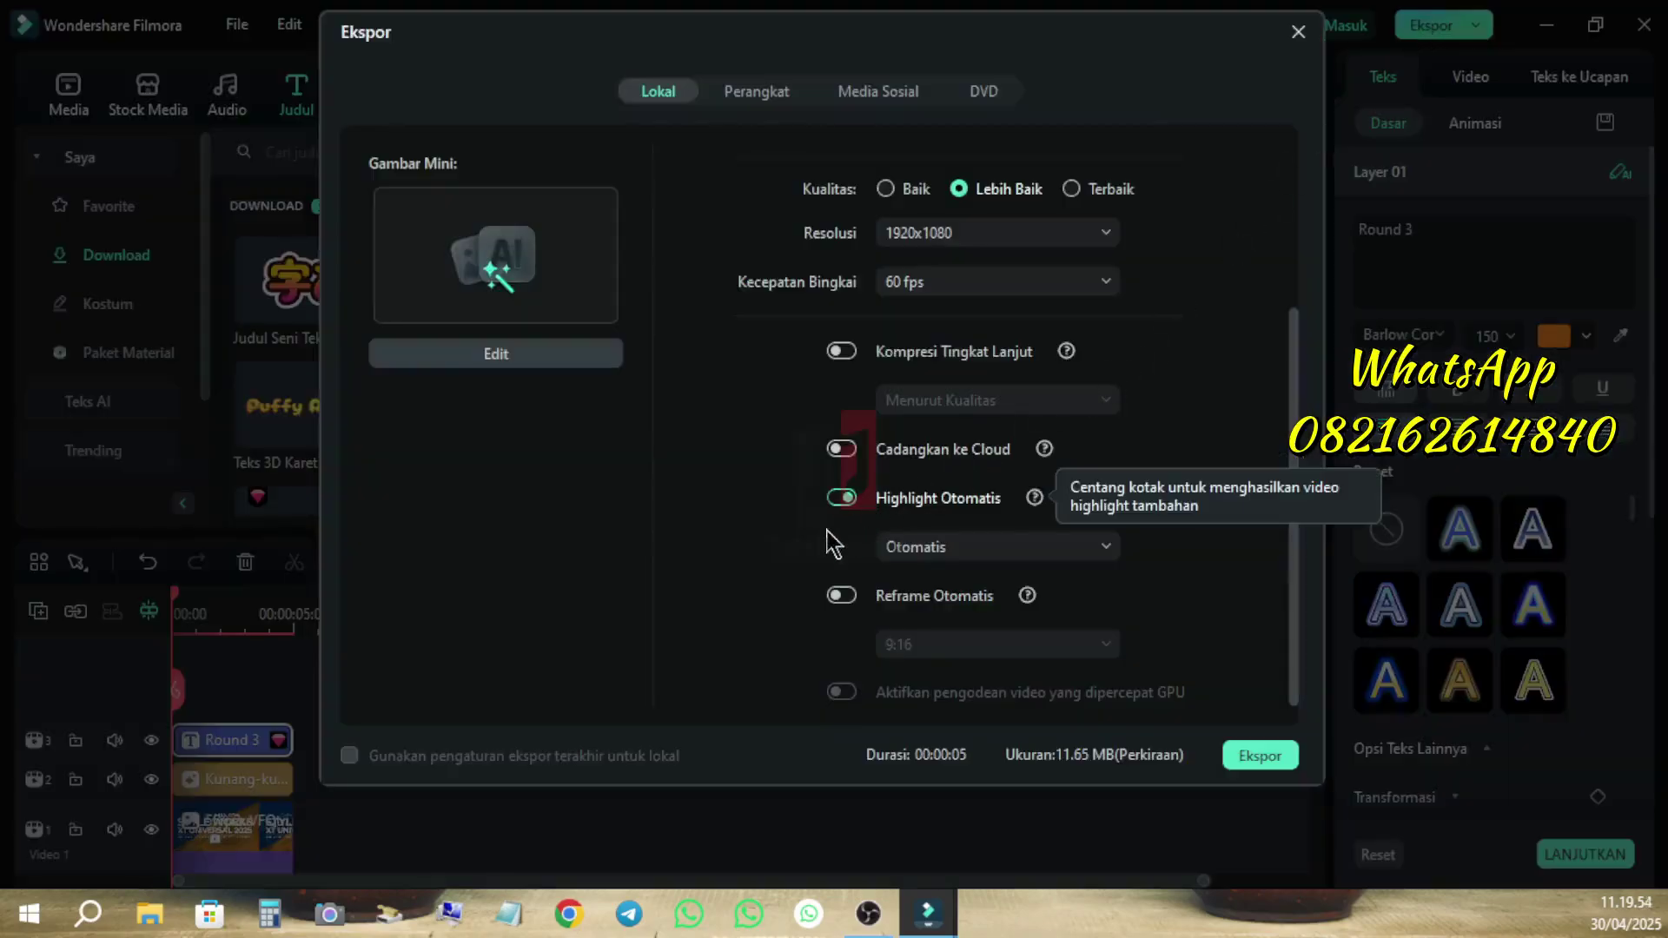
click(837, 500)
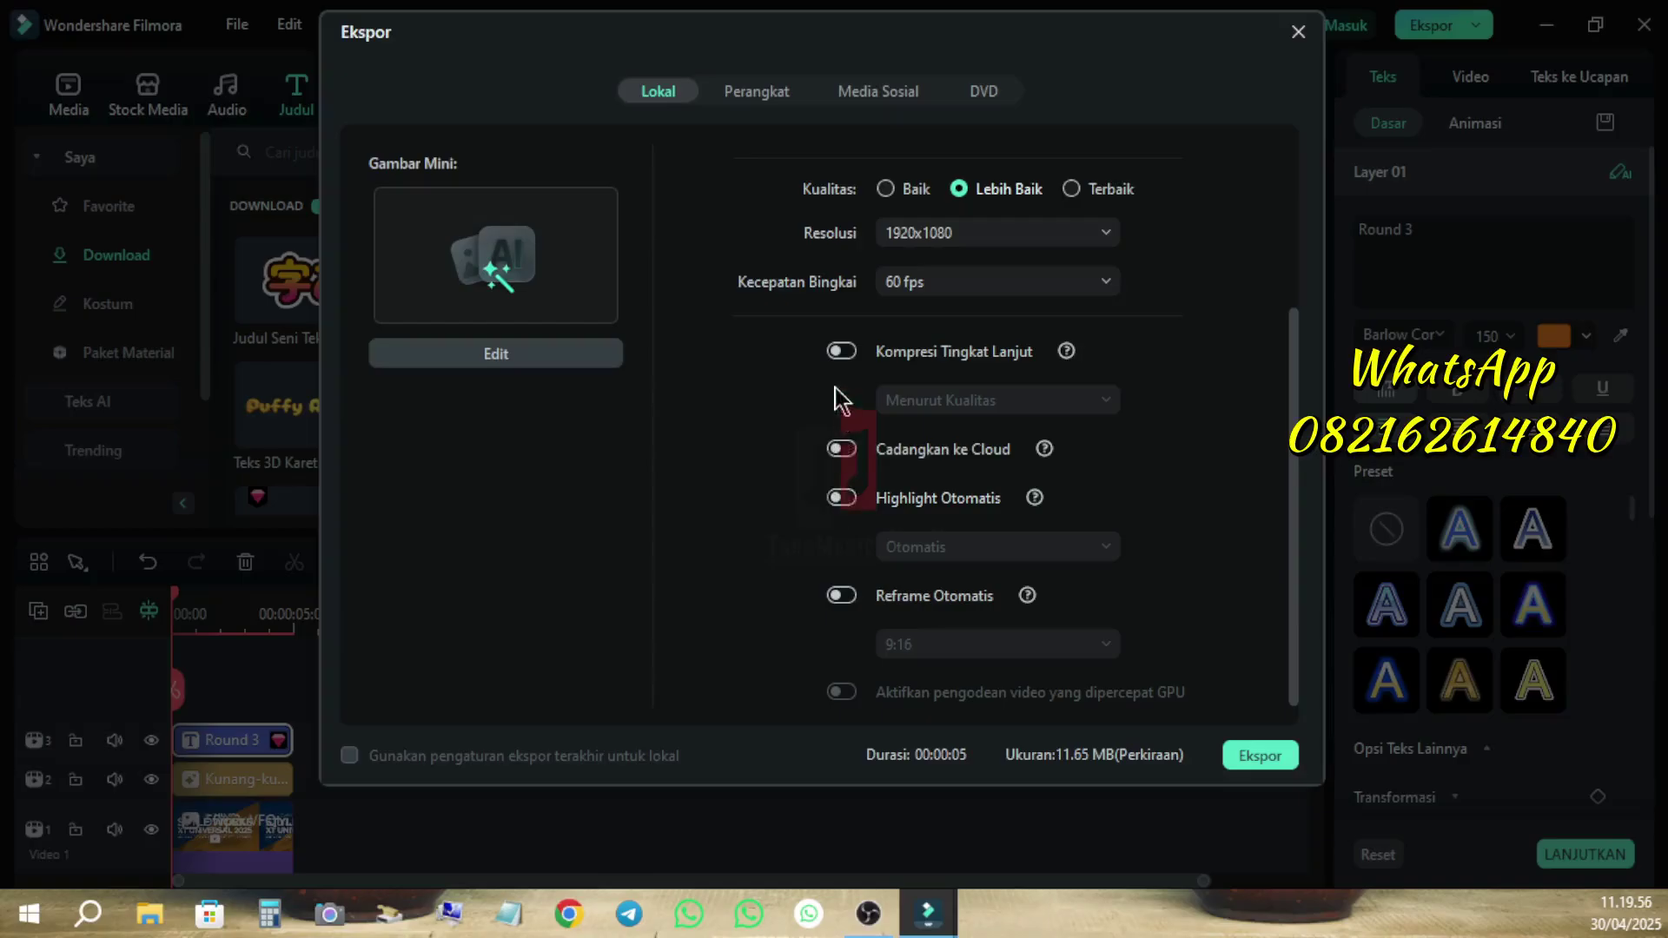
click(843, 353)
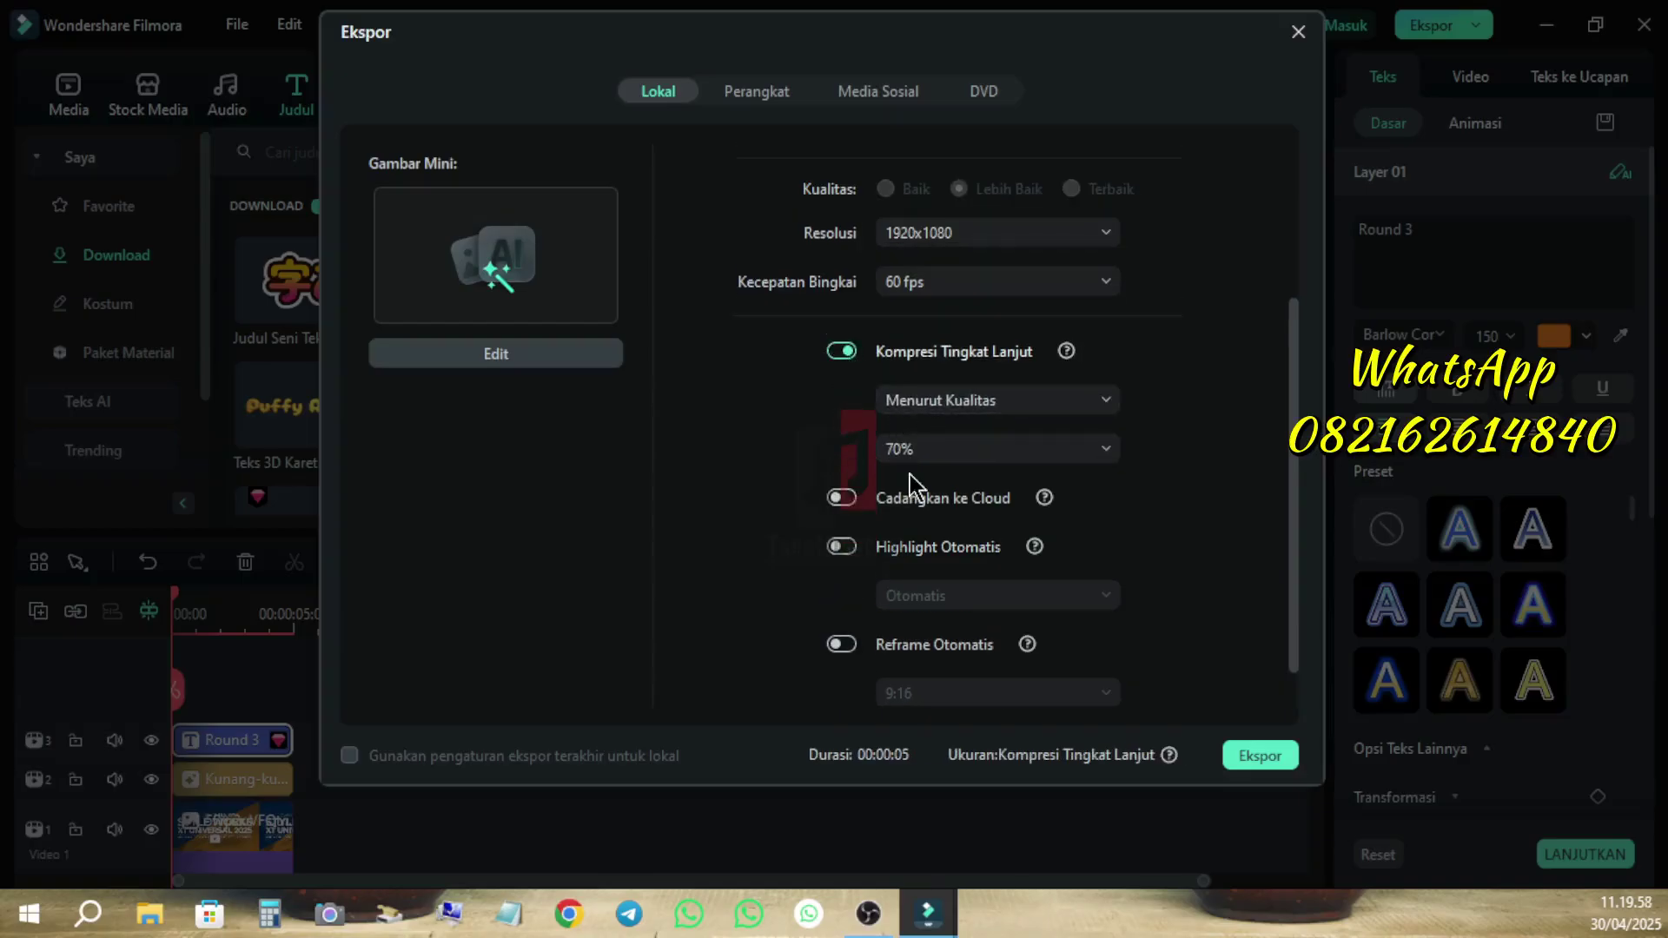
click(1260, 755)
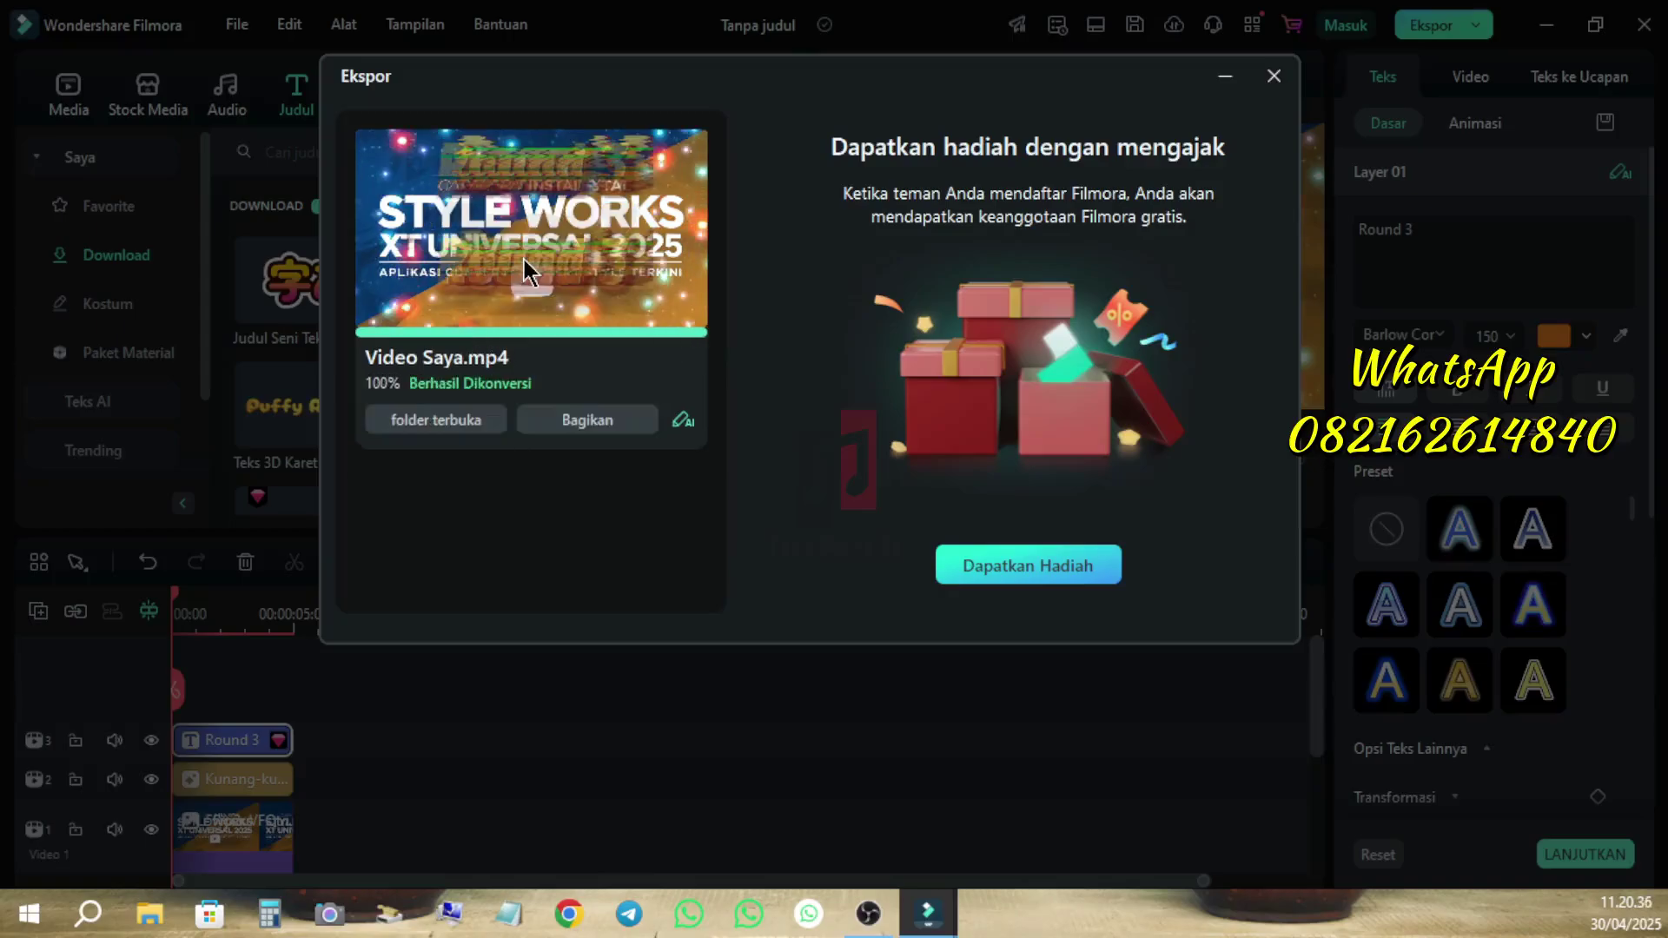
click(441, 425)
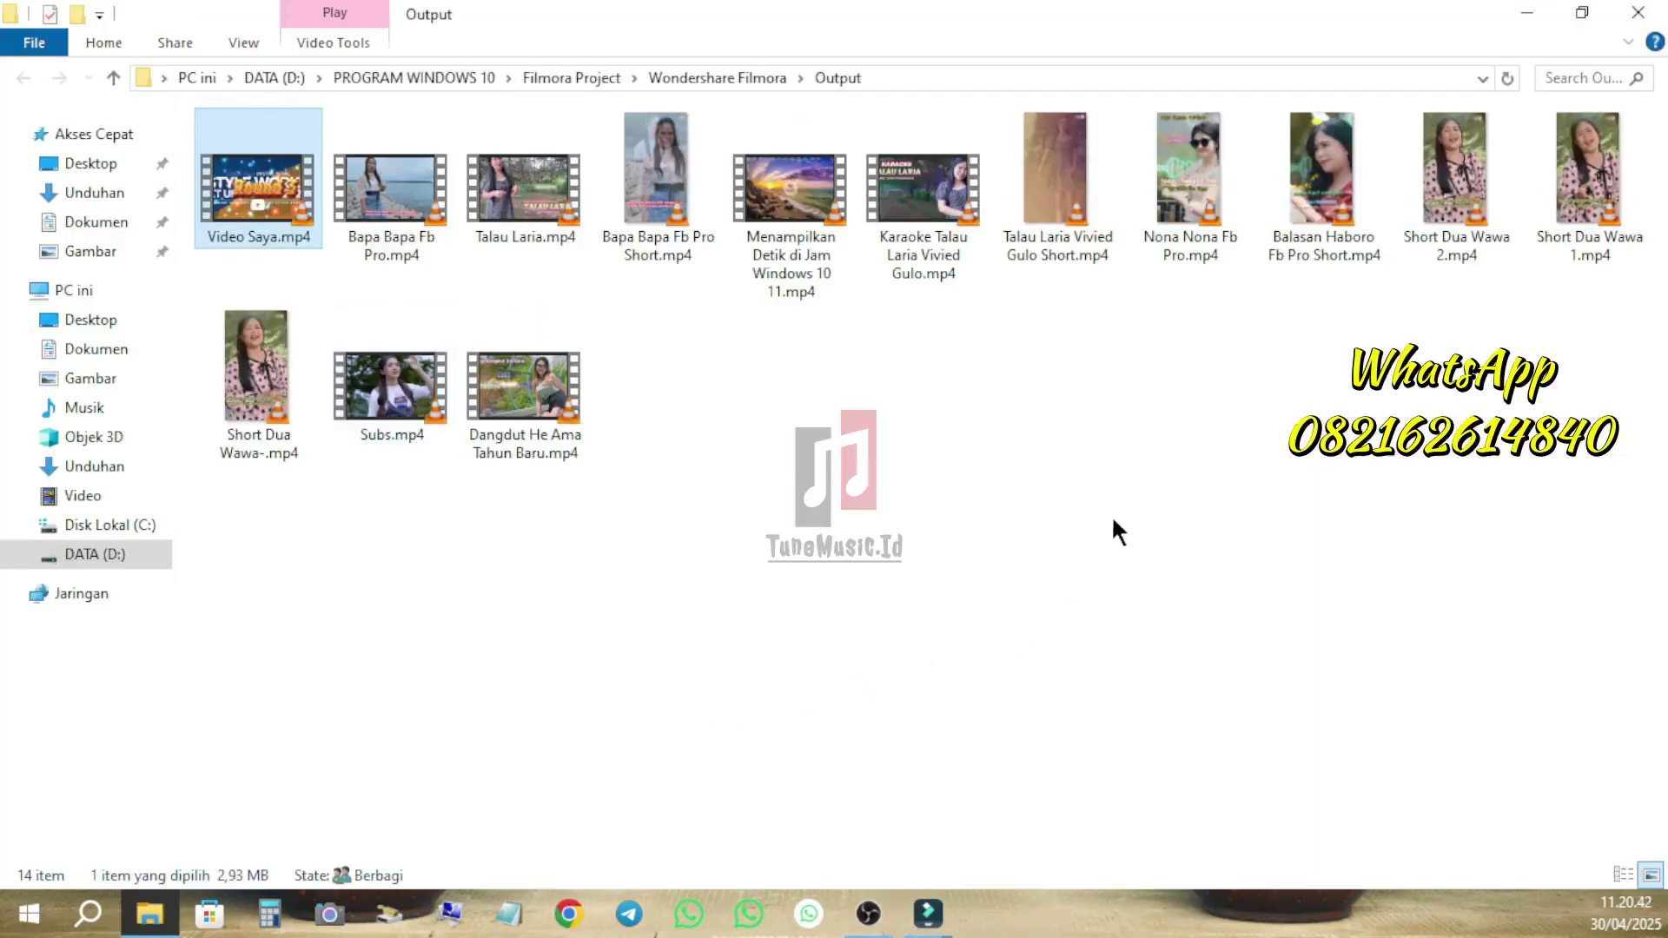
key(Return)
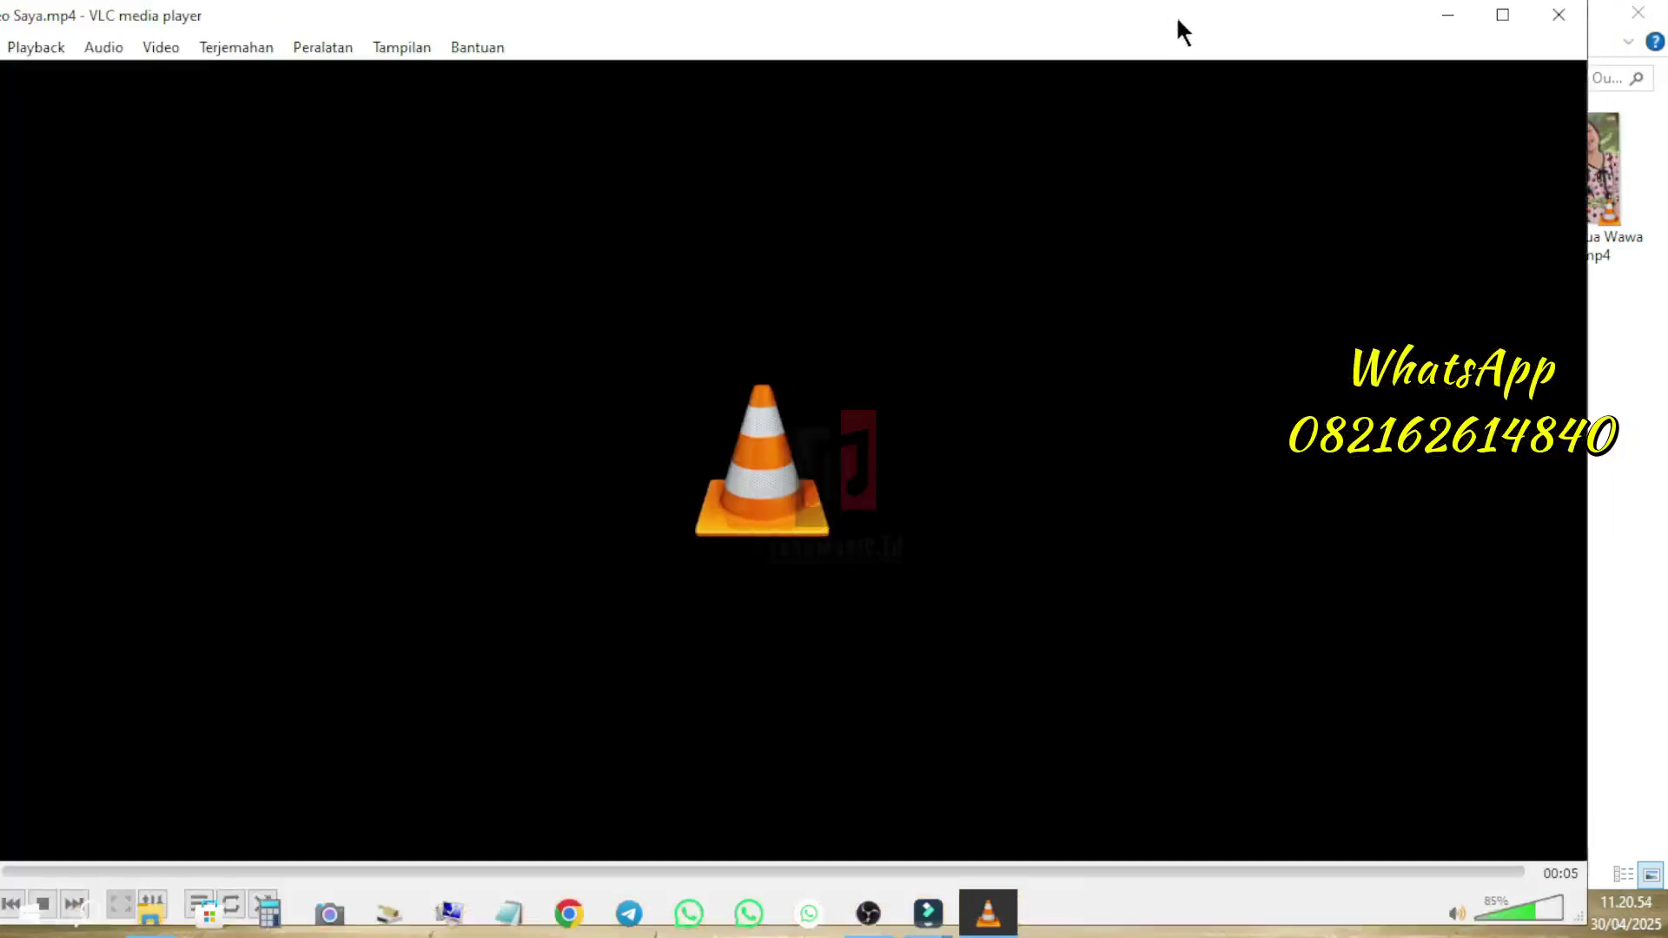
click(1503, 15)
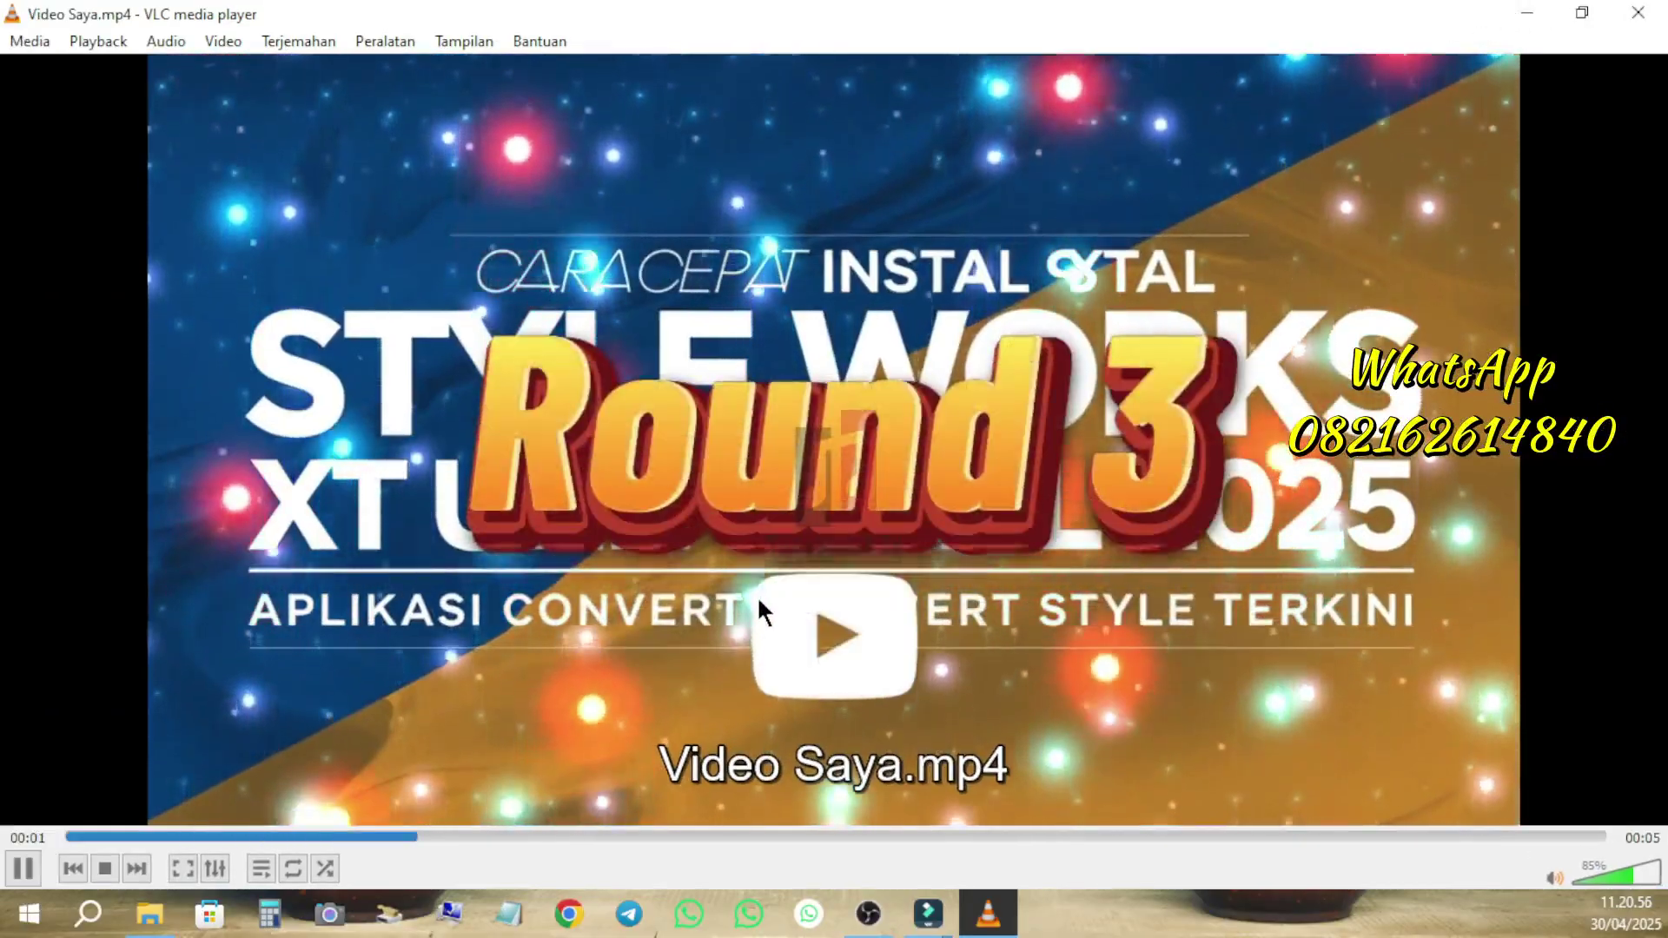
click(183, 868)
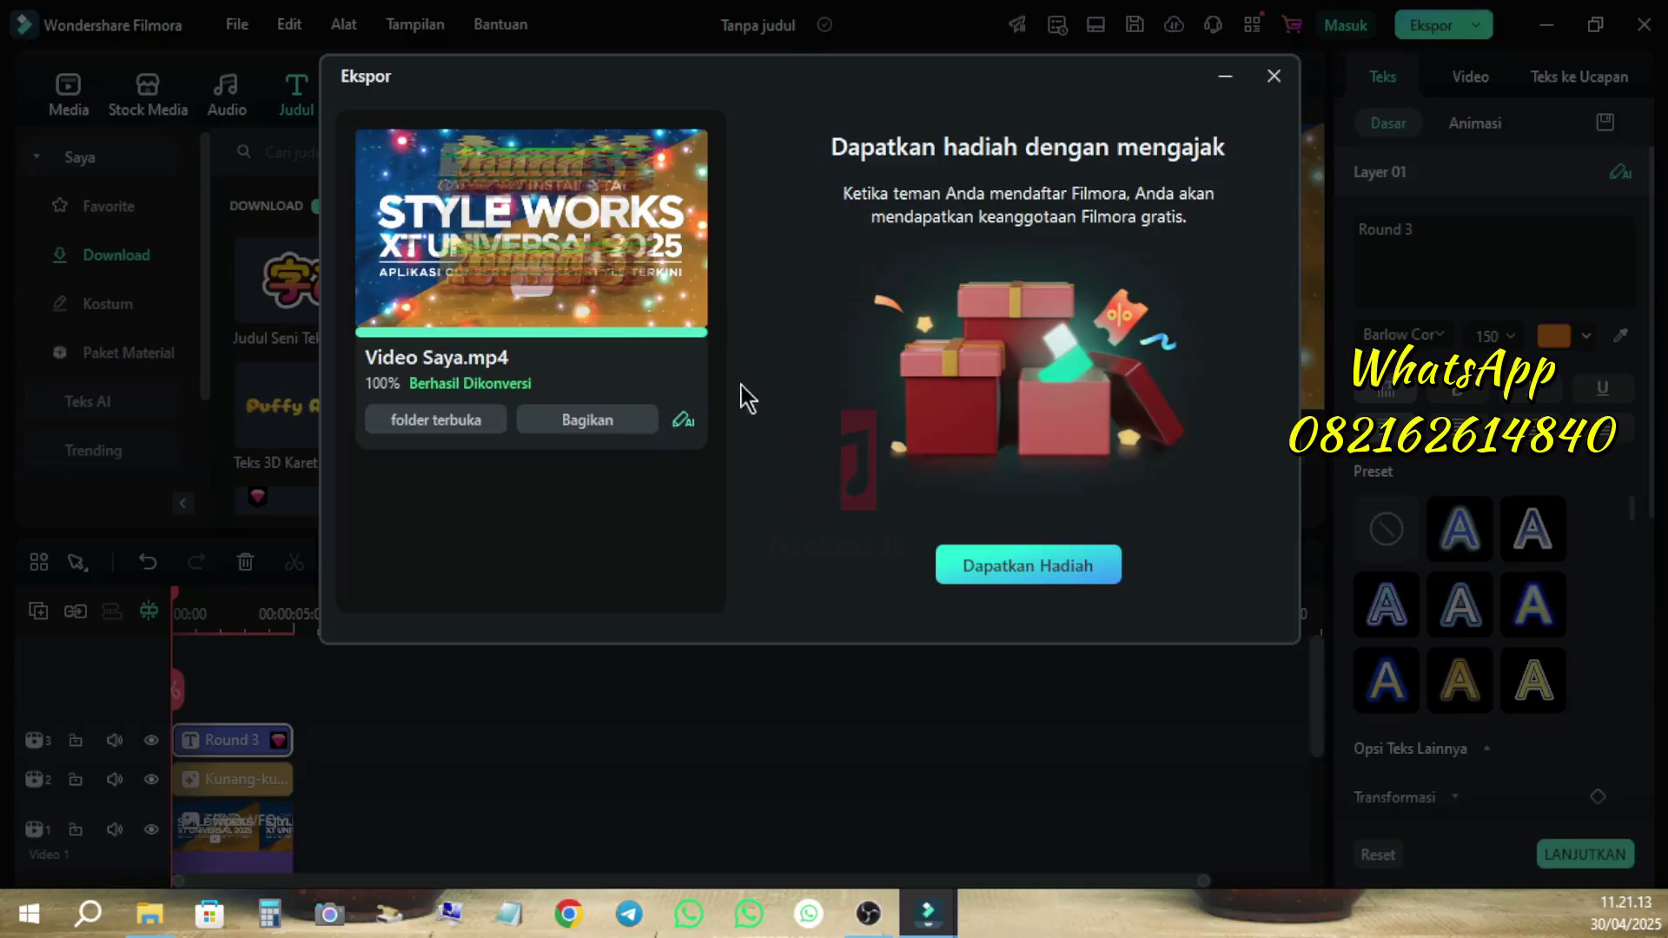
Dismiss the export summary, quit the editor choosing Jangan simpan, and close the start window.
click(1274, 76)
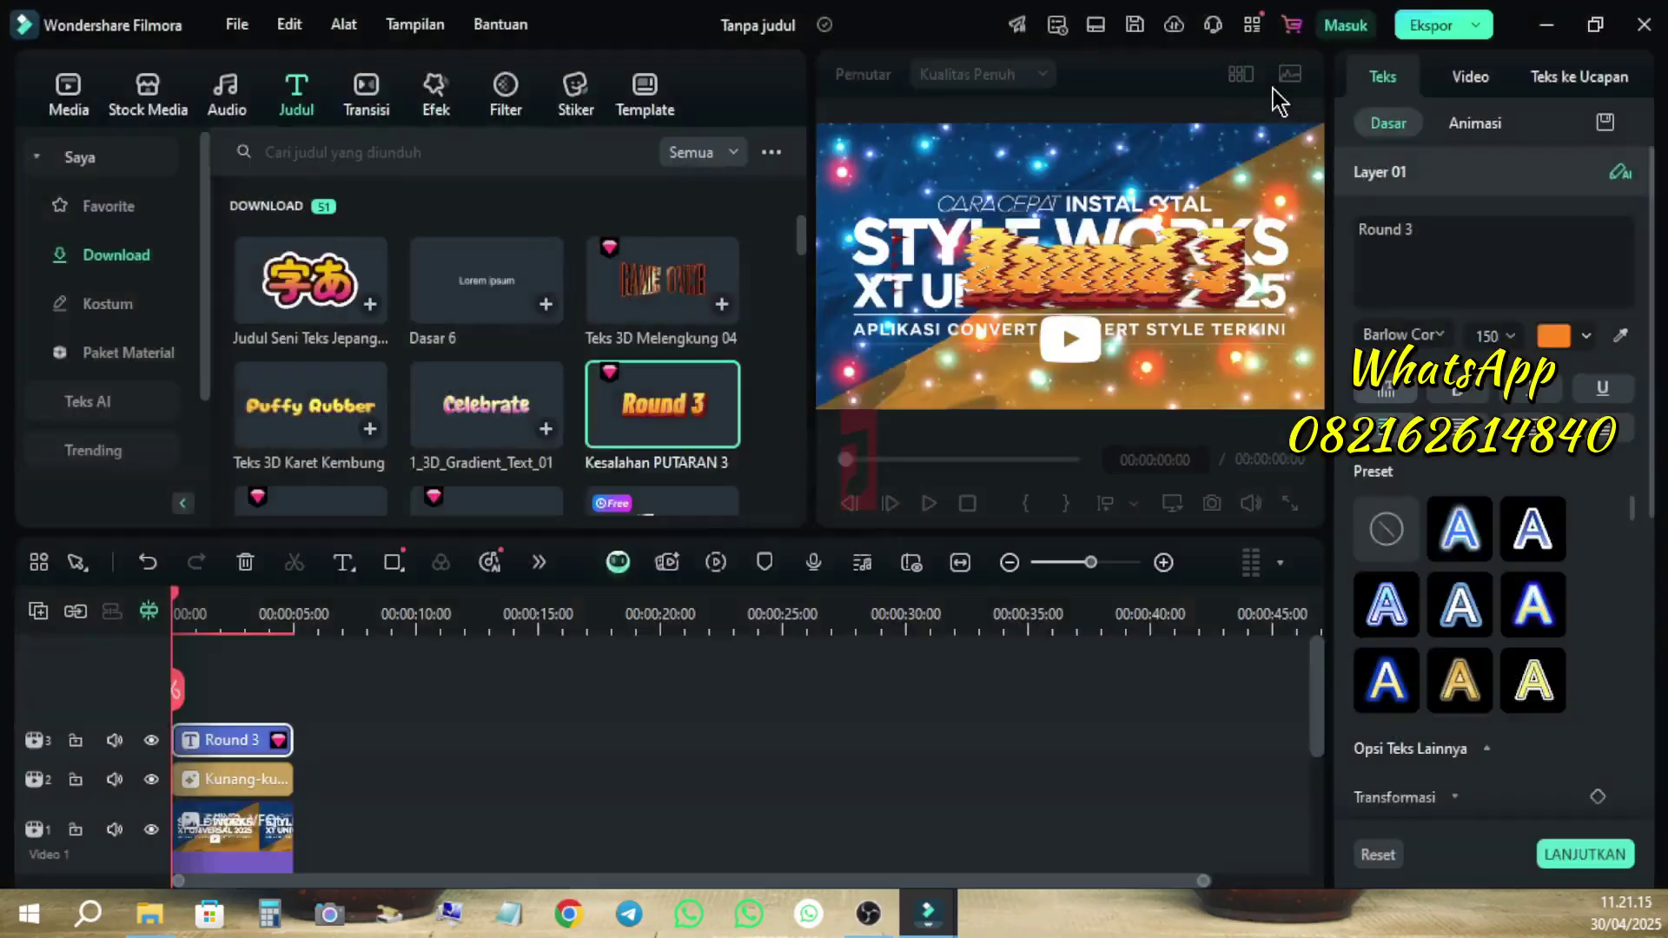
click(1651, 28)
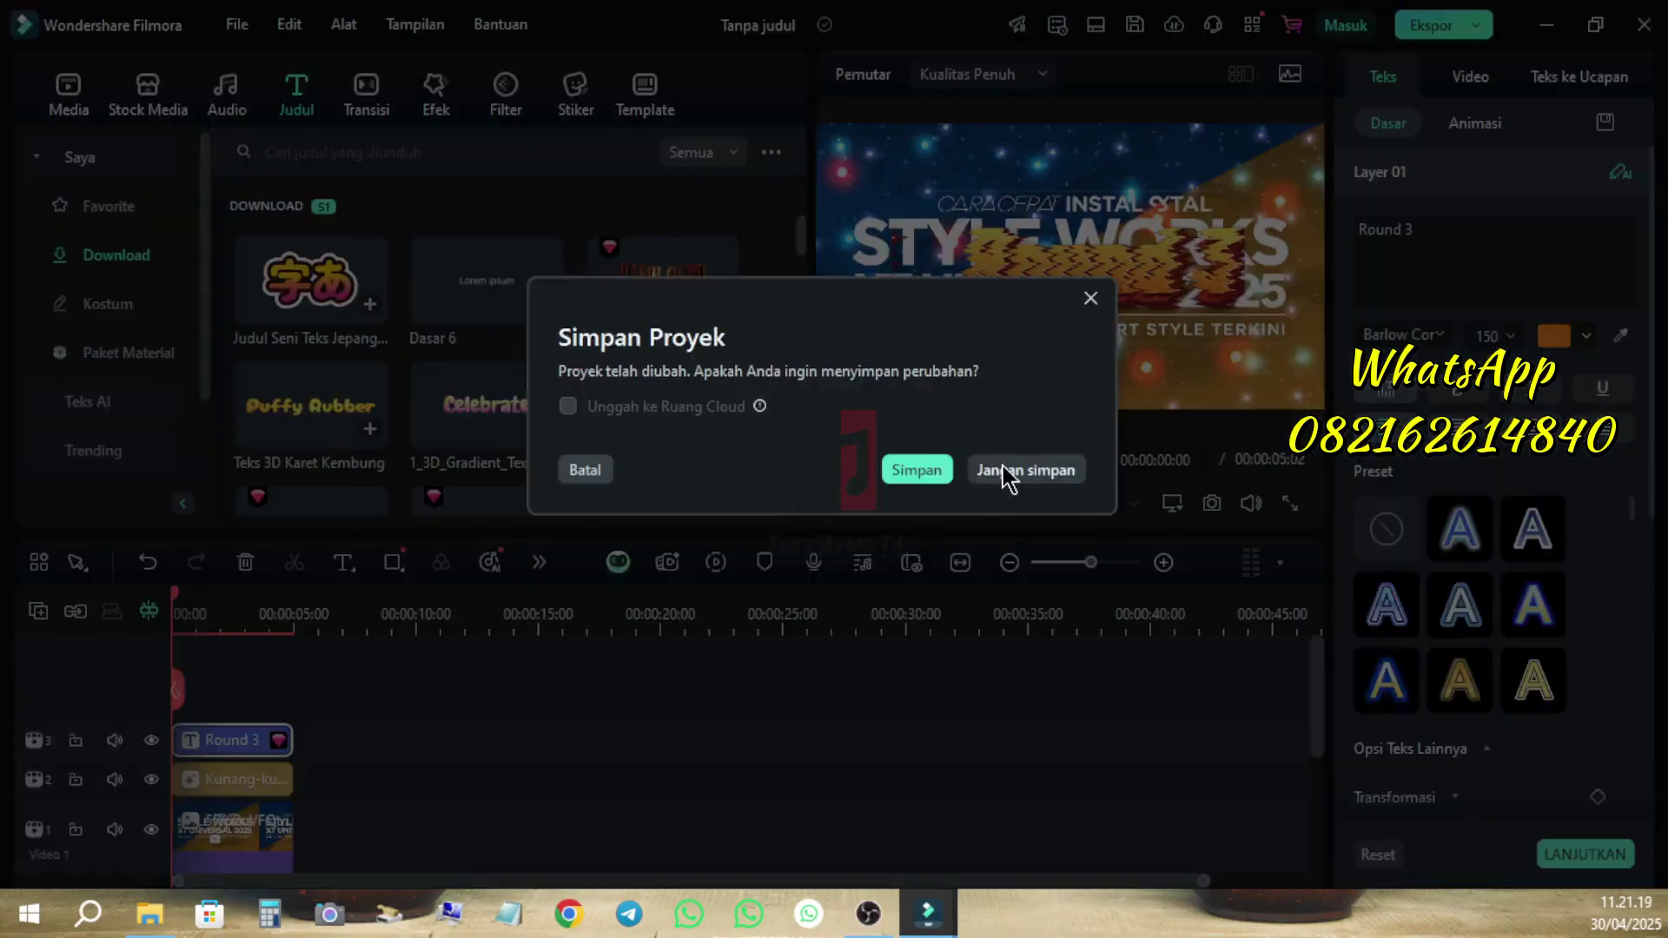
click(1003, 465)
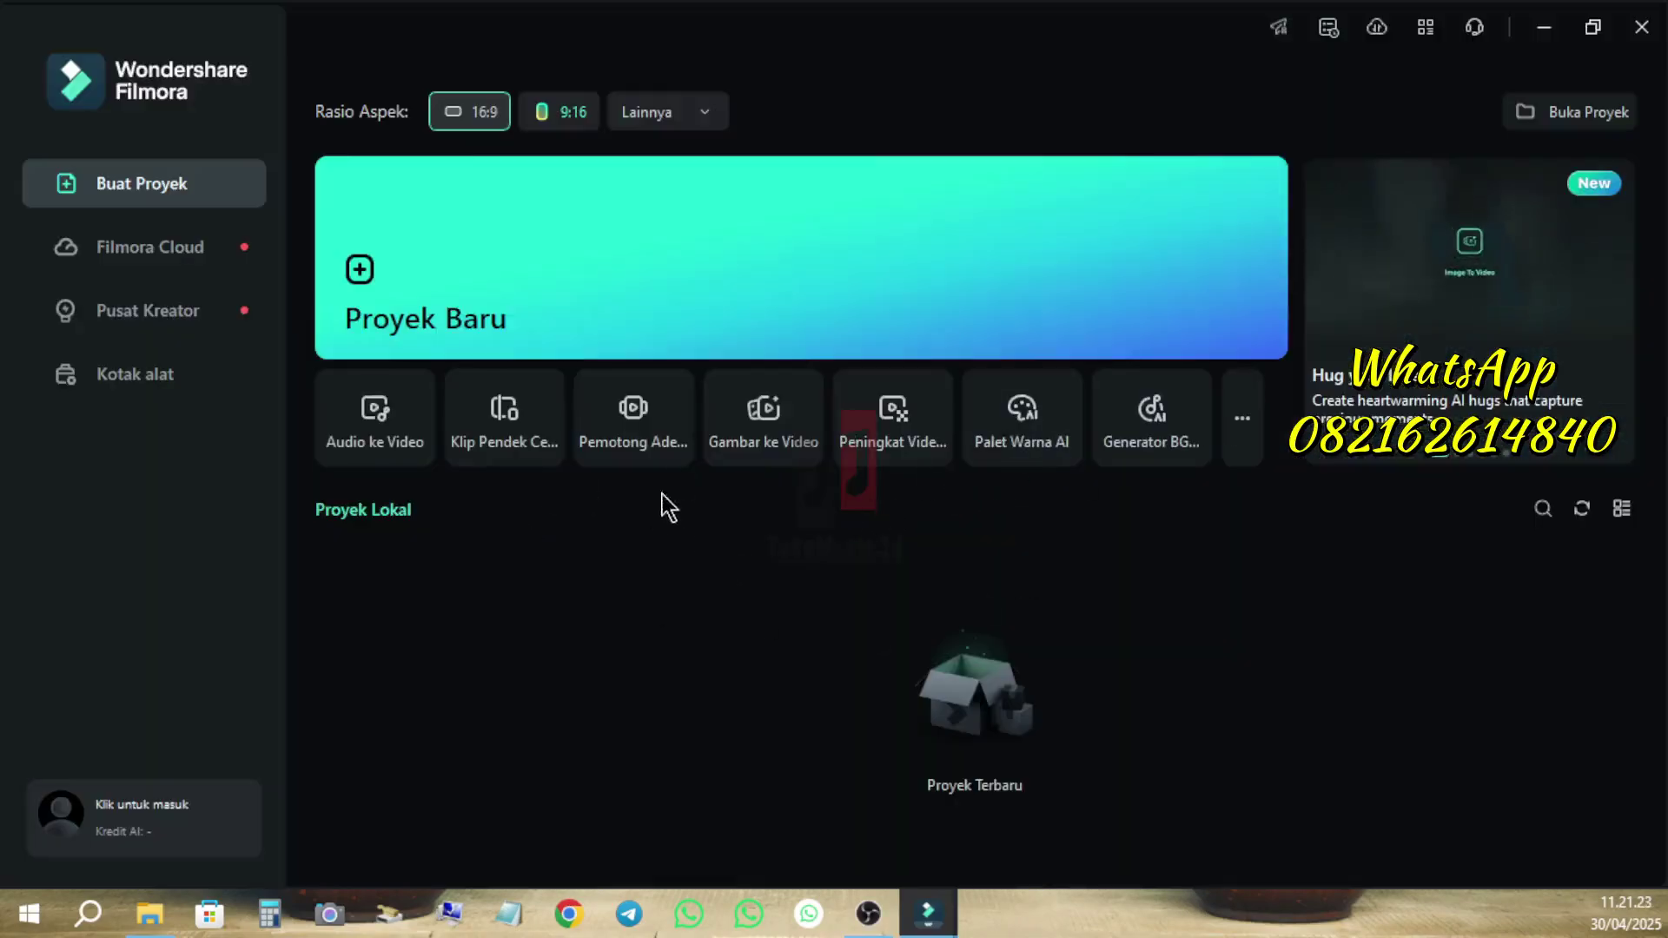
click(1643, 28)
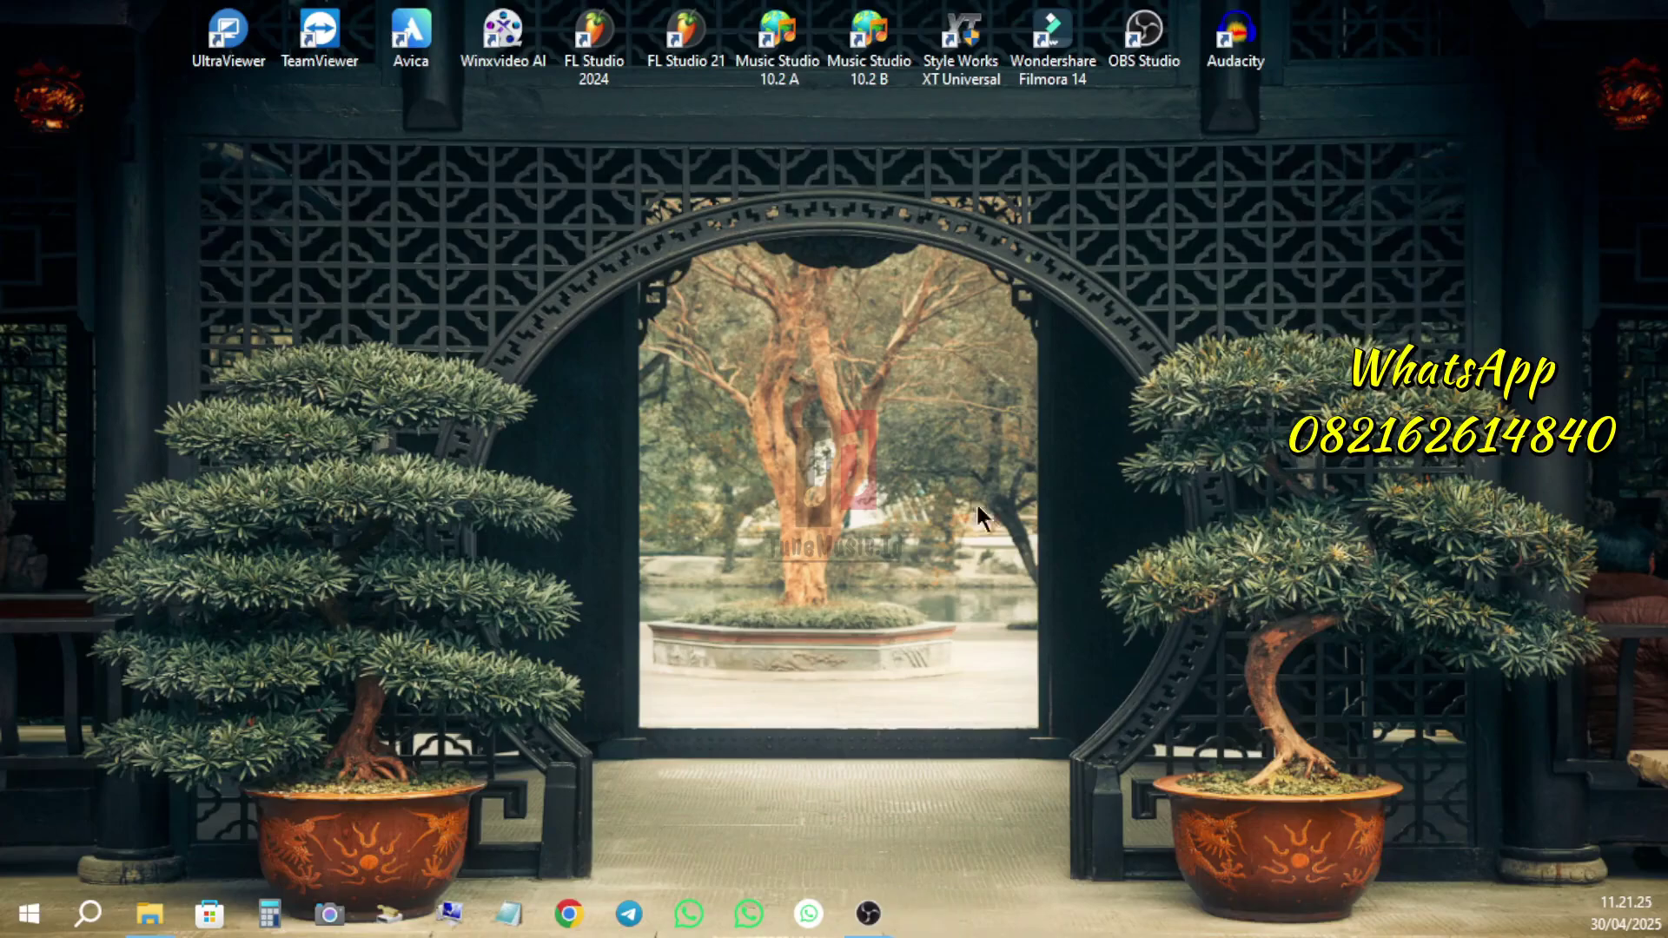